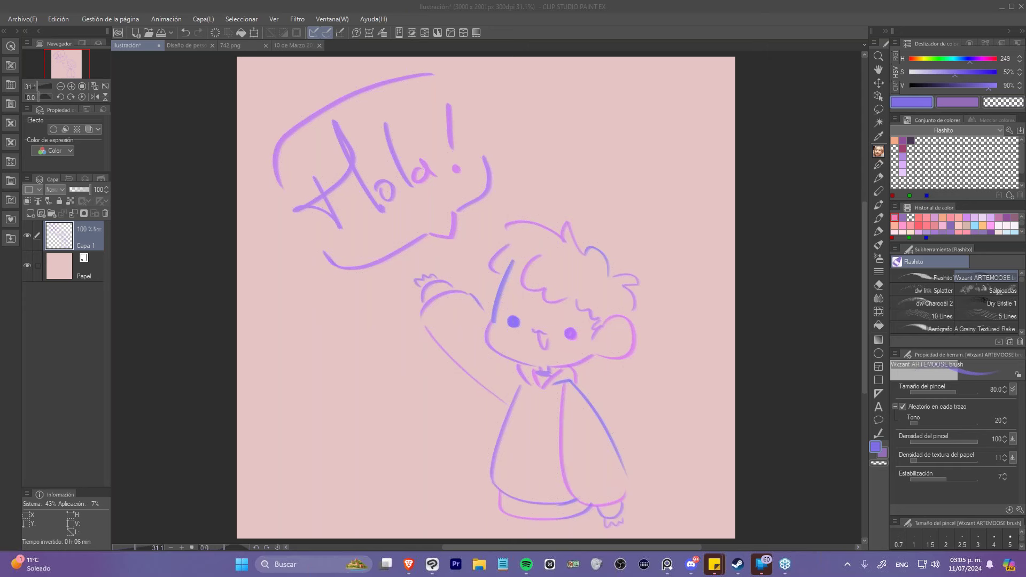
- Create a new canvas from the dagger photo on the clipboard
left_click(193, 45)
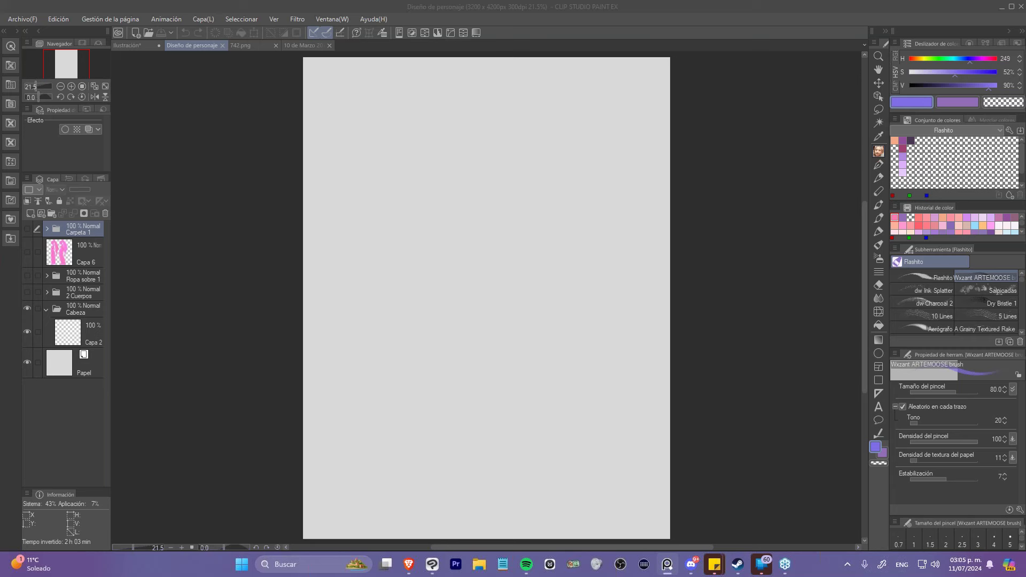
left_click(239, 5)
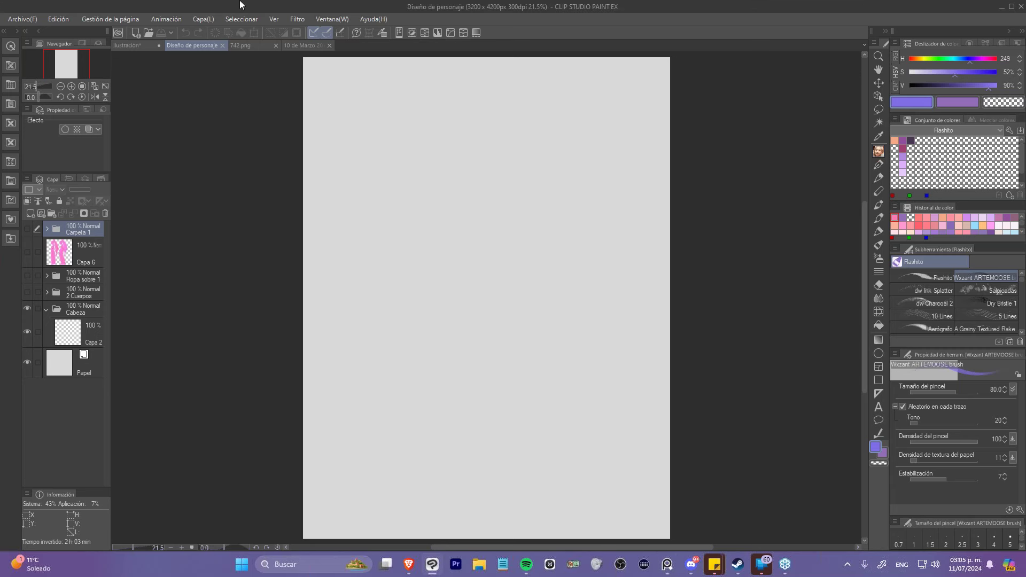
left_click(26, 19)
left_click(54, 47)
key("ctrl+v")
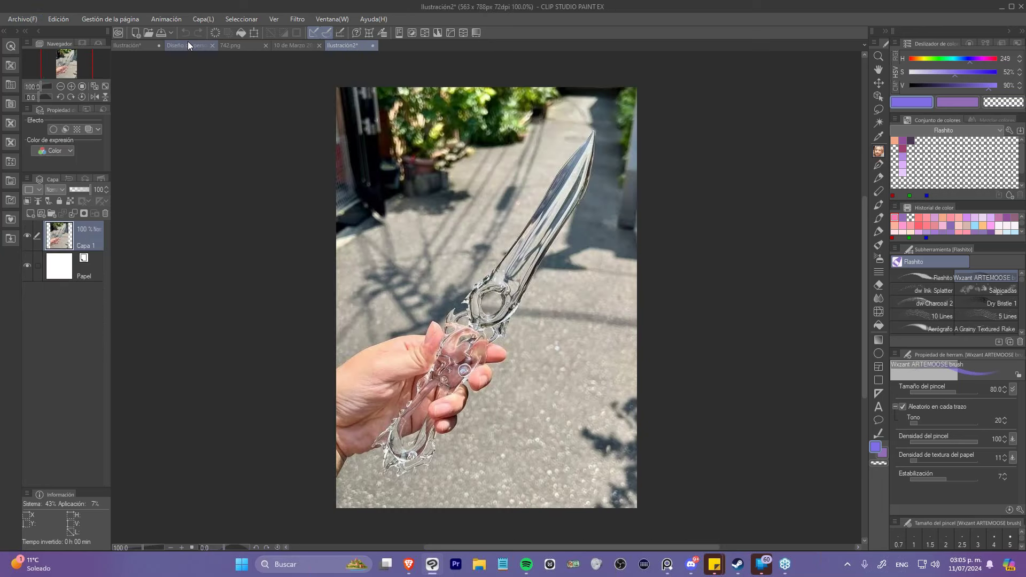
scroll(552, 170, "up", 2)
scroll(567, 171, "down", 1)
scroll(499, 301, "up", 1)
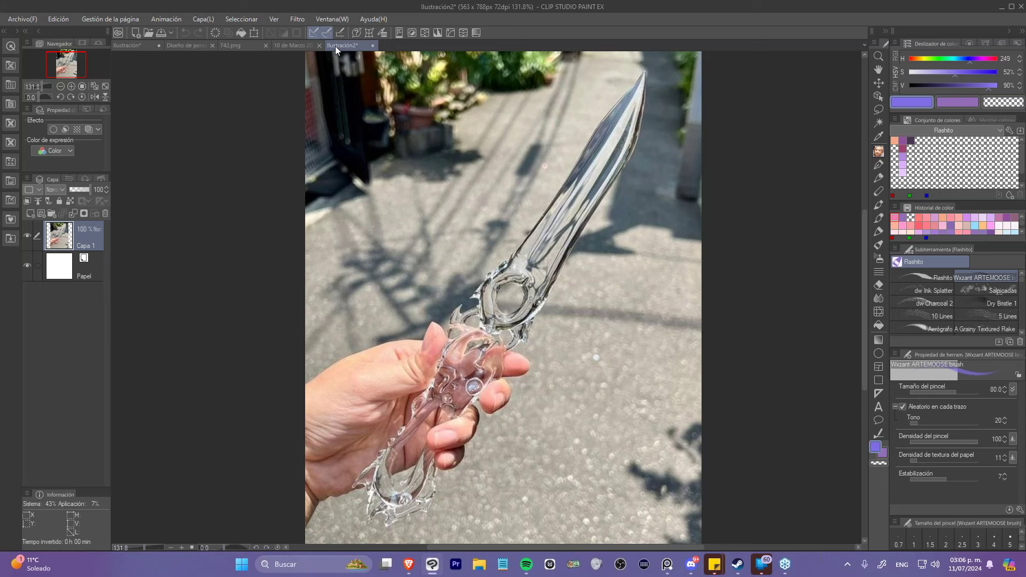
- Dock the dagger photo beside the Diseño de personaje canvas and enlarge the photo's pane
left_click_drag(335, 45, 868, 99)
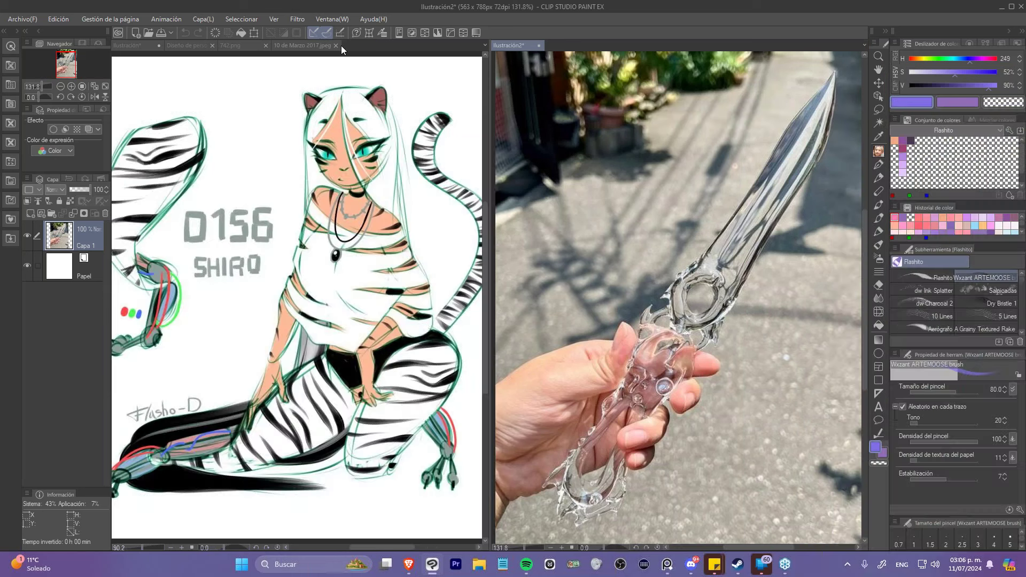
left_click(190, 45)
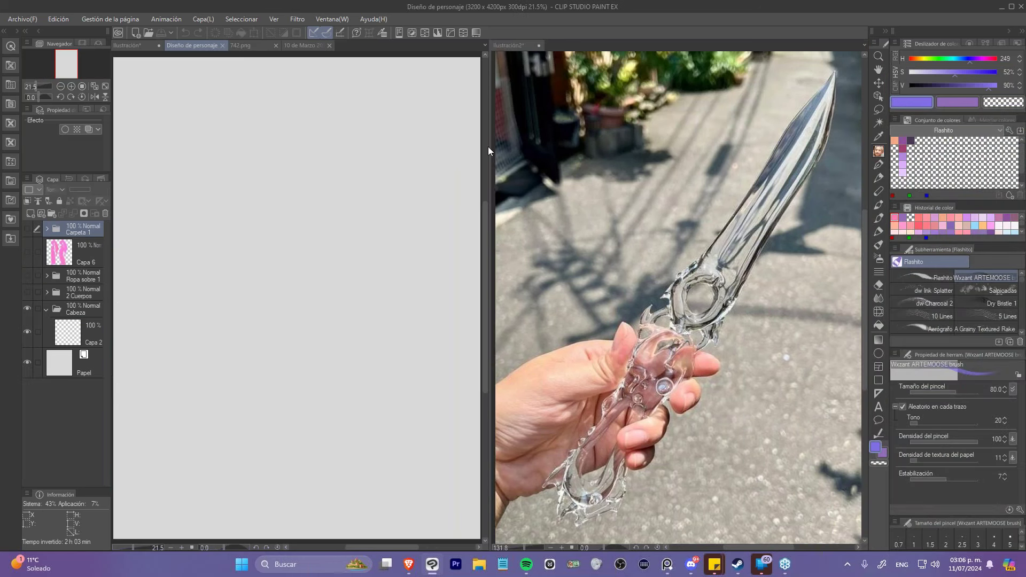
left_click_drag(489, 147, 582, 159)
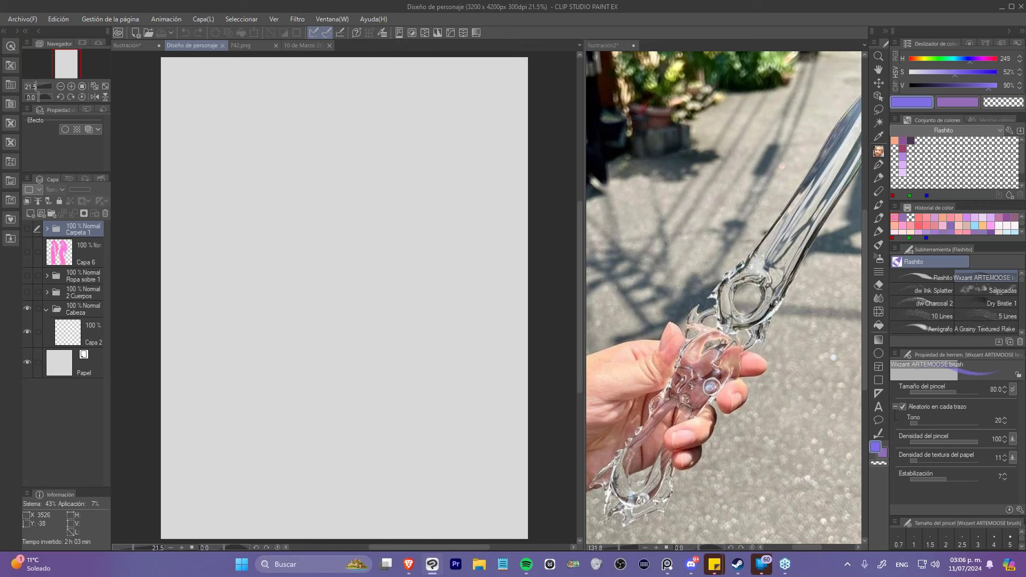
key("ctrl+Tab")
left_click(96, 84)
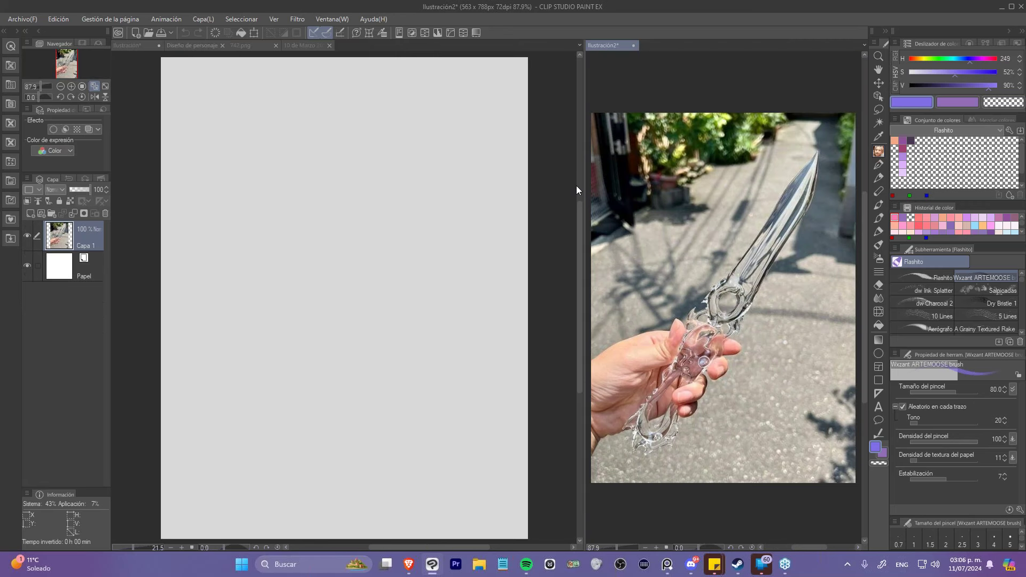
left_click_drag(584, 183, 590, 184)
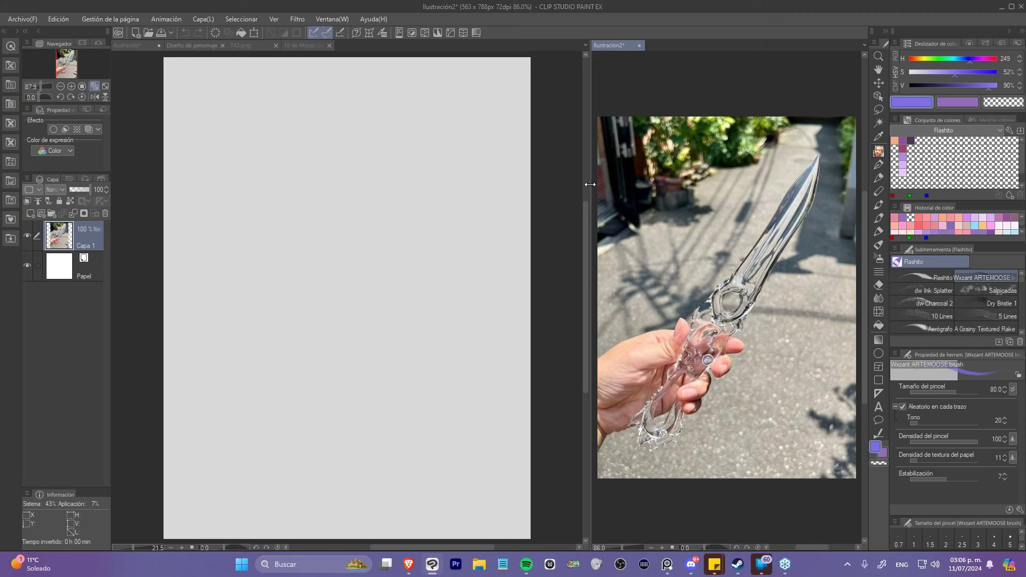
left_click(71, 86)
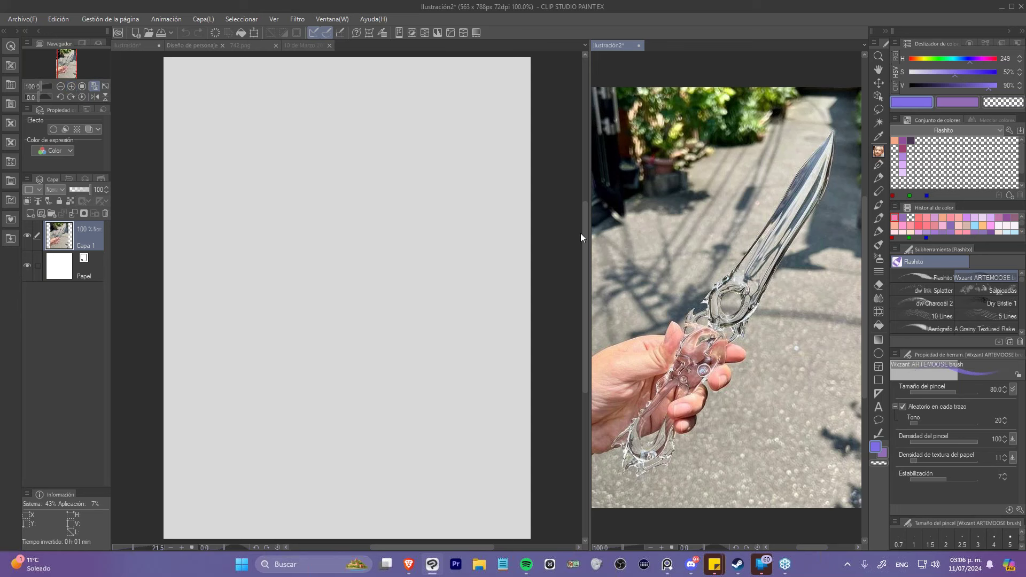
left_click_drag(588, 237, 333, 229)
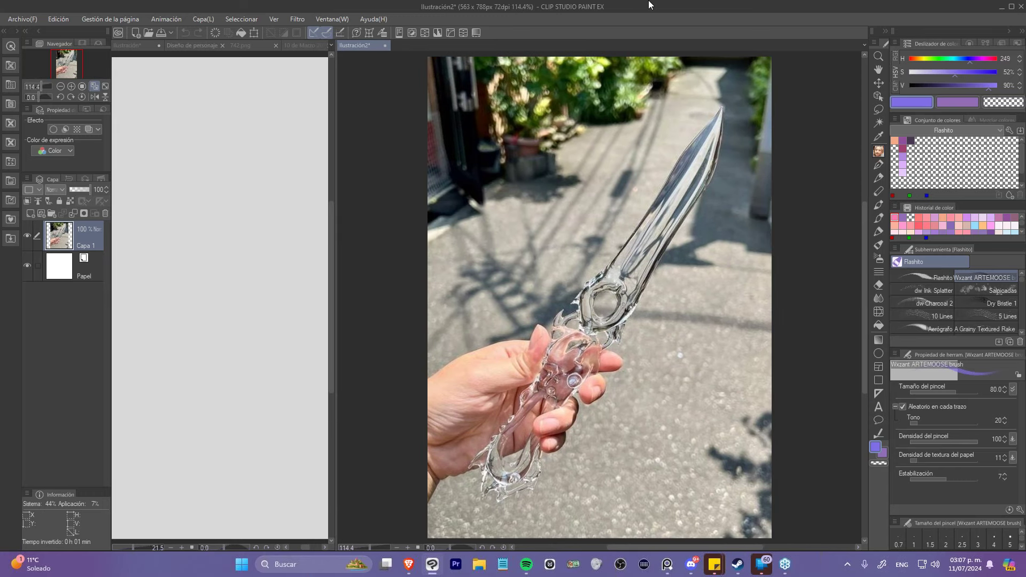
- Add two layers above the dagger photo and outline the blade with a violet box on the upper one, using brush size 34.7
left_click(31, 214)
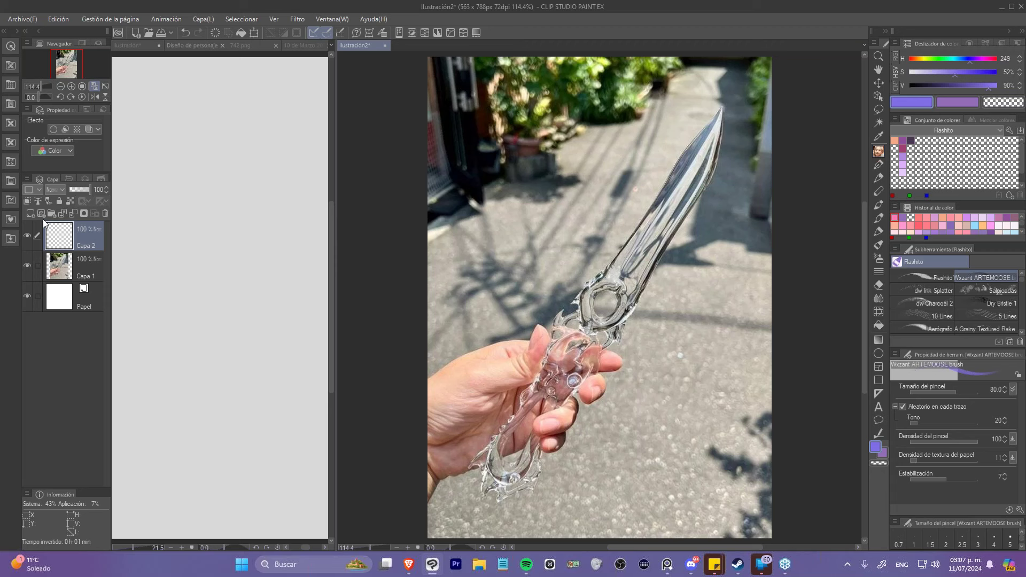
left_click_drag(950, 390, 932, 390)
left_click(31, 214)
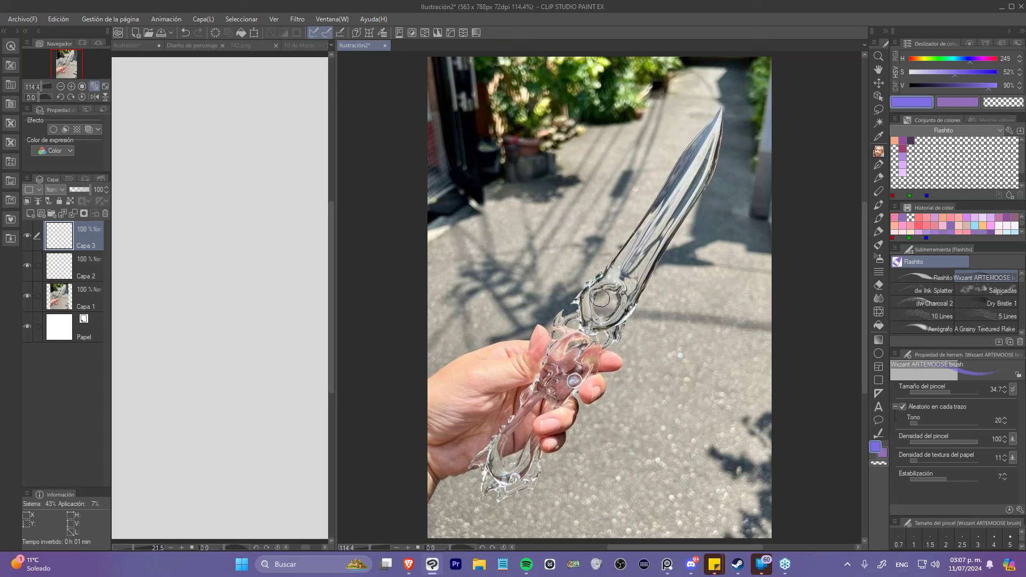
mouse_move(690, 103)
left_mouse_down()
mouse_move(576, 249)
mouse_move(672, 309)
left_mouse_up()
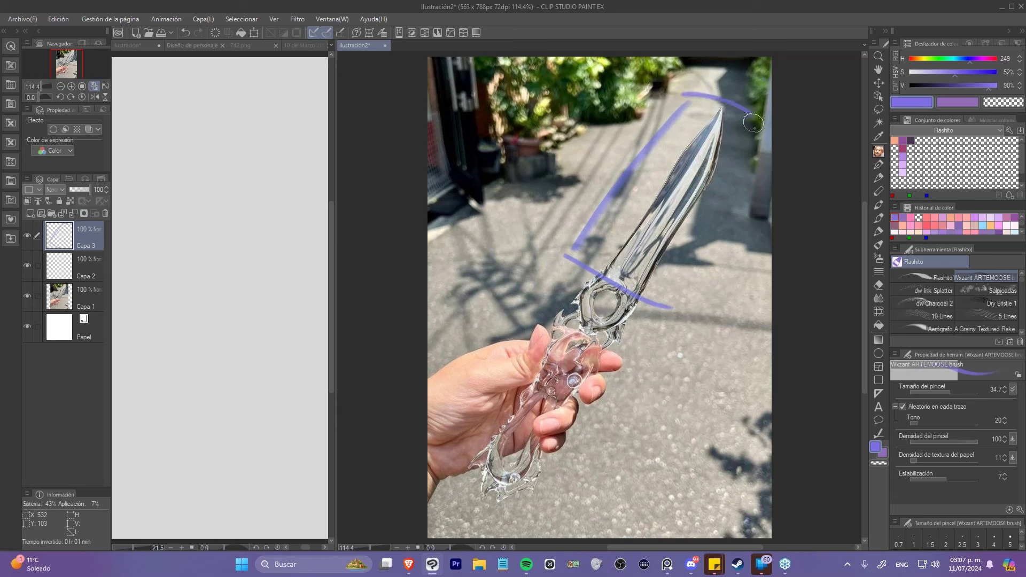
left_click_drag(693, 95, 675, 309)
left_click_drag(687, 95, 574, 251)
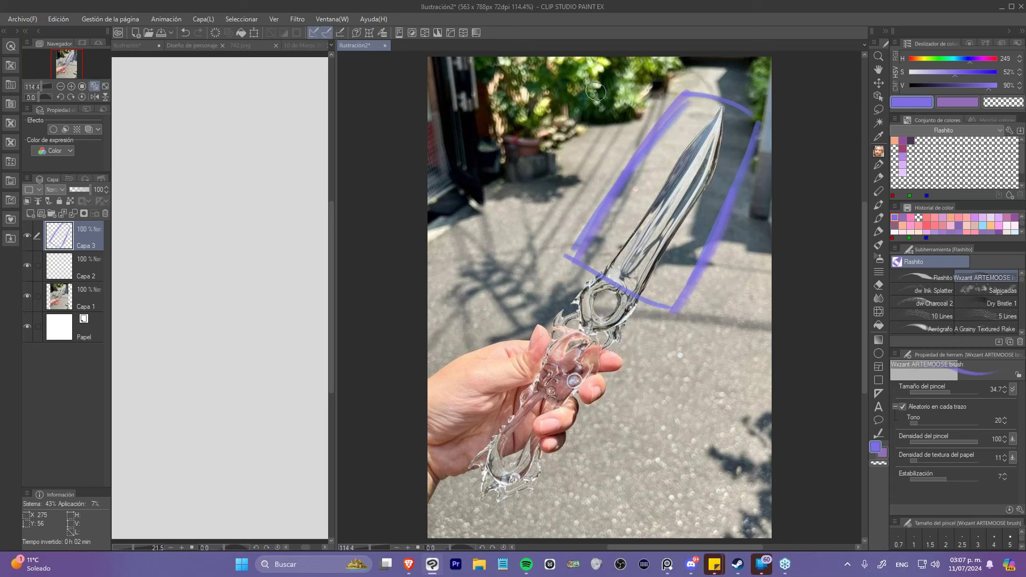
- On Capa 2, draw a green box around the dagger's guard and handle, using hue 159, saturation 67 and value 100
left_click(84, 265)
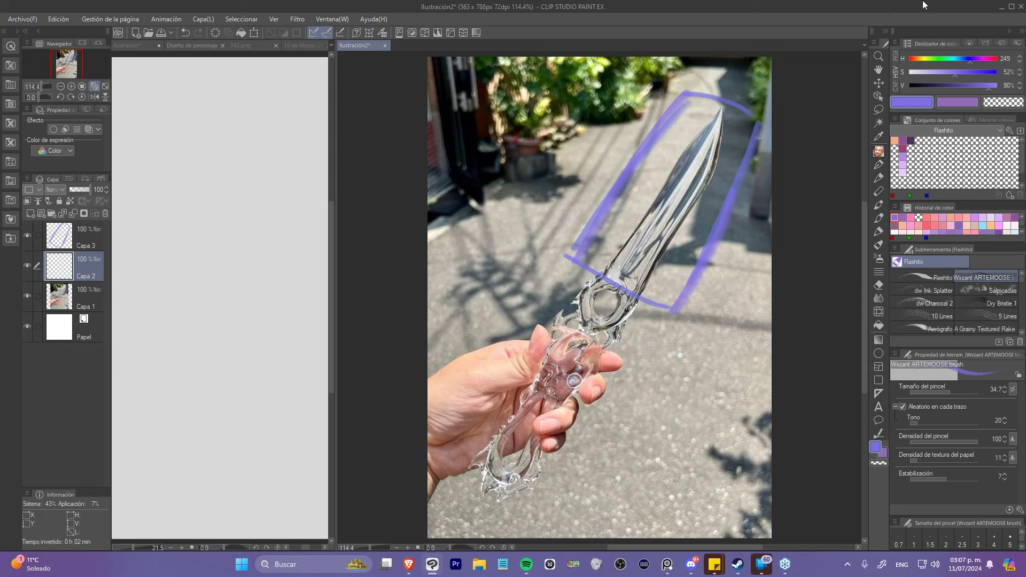
left_click(962, 59)
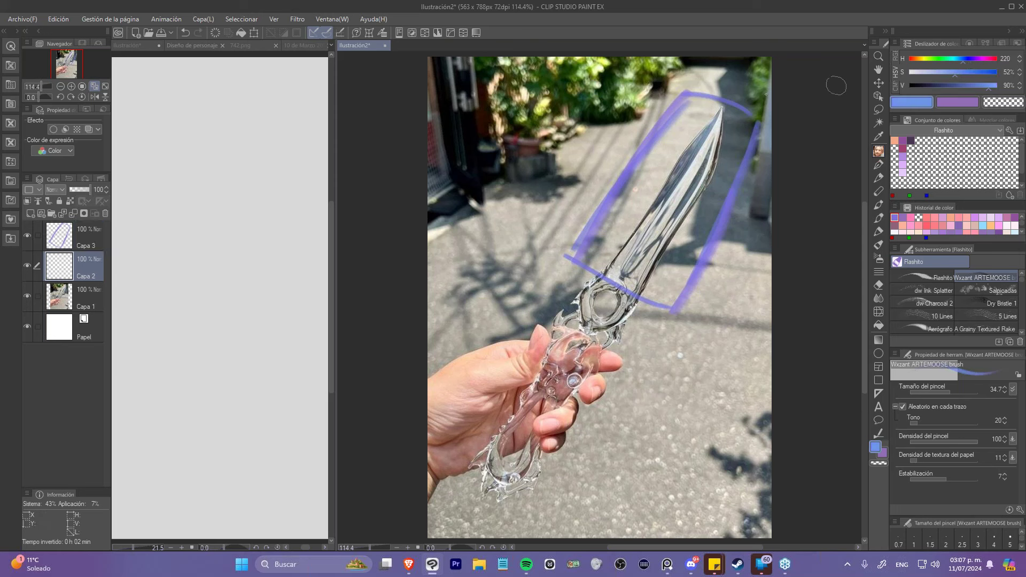
left_click(968, 73)
left_click_drag(992, 87, 1005, 87)
left_click(946, 60)
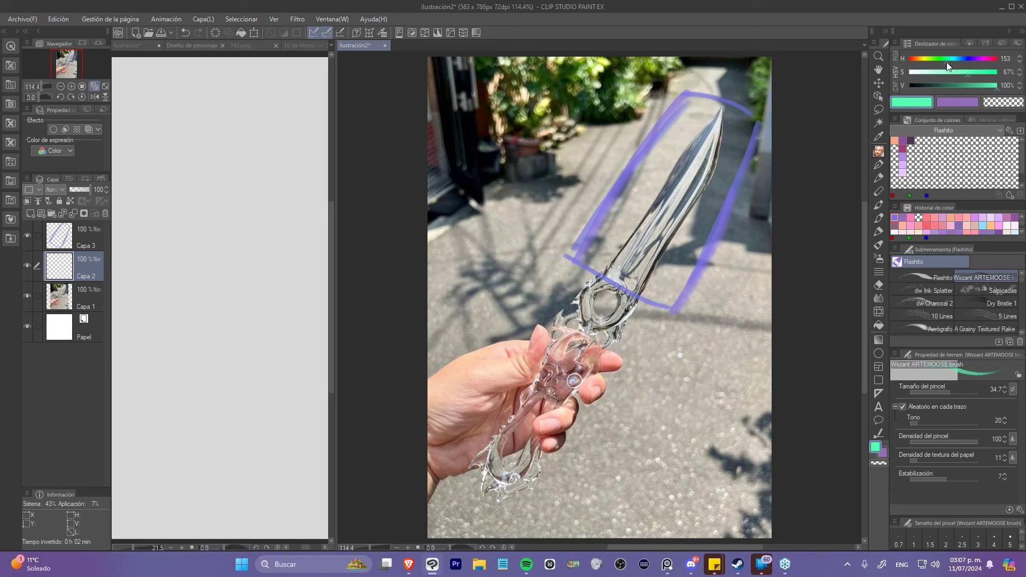
mouse_move(565, 269)
left_mouse_down()
mouse_move(640, 292)
mouse_move(665, 313)
mouse_move(654, 312)
mouse_move(554, 507)
left_mouse_up()
left_click_drag(557, 275, 473, 435)
mouse_move(532, 311)
left_mouse_down()
mouse_move(451, 464)
mouse_move(542, 514)
left_mouse_up()
left_click_drag(453, 483, 545, 519)
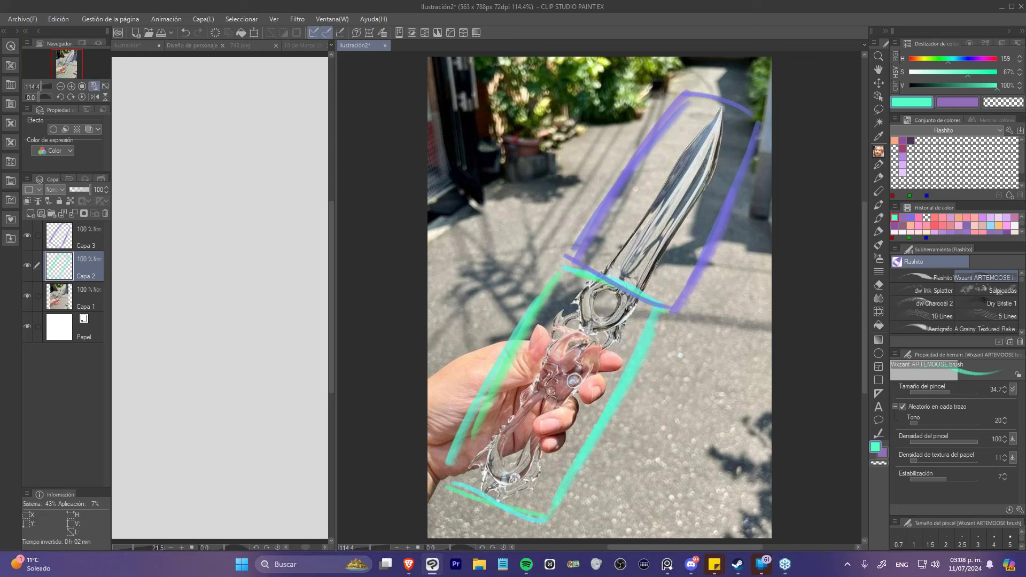
- Set the secondary colour to violet with hue 253, saturation 62 and value 92, keeping the green as the active colour
left_click(59, 97)
left_click(71, 96)
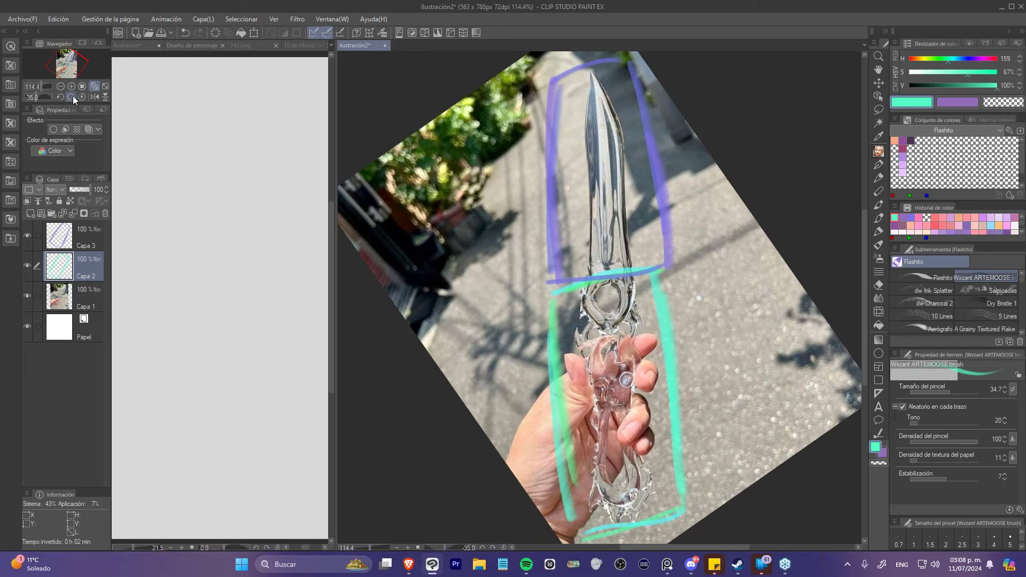
left_click(957, 102)
left_click(970, 58)
left_click(964, 72)
left_click_drag(981, 87, 989, 85)
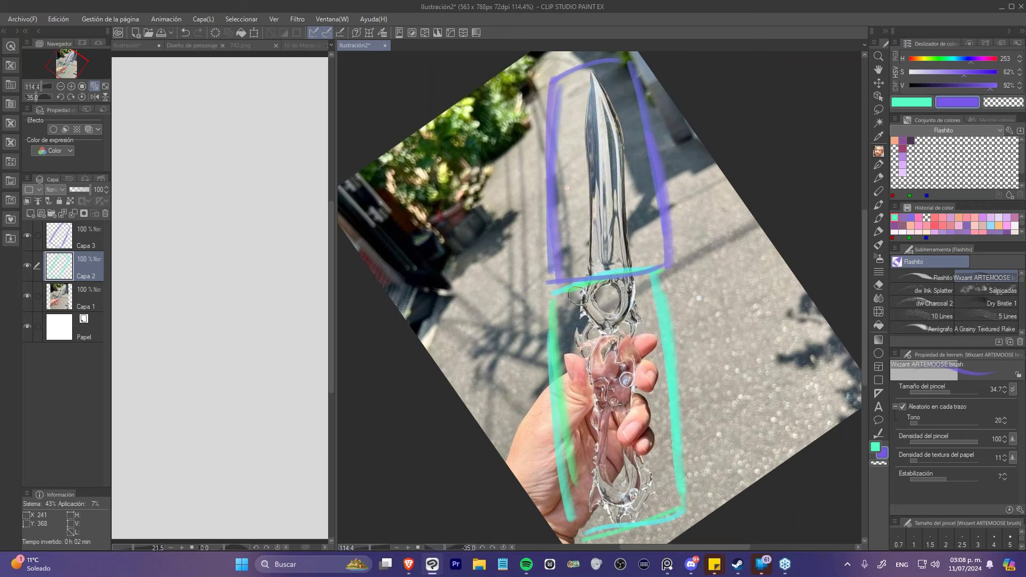
left_click(915, 102)
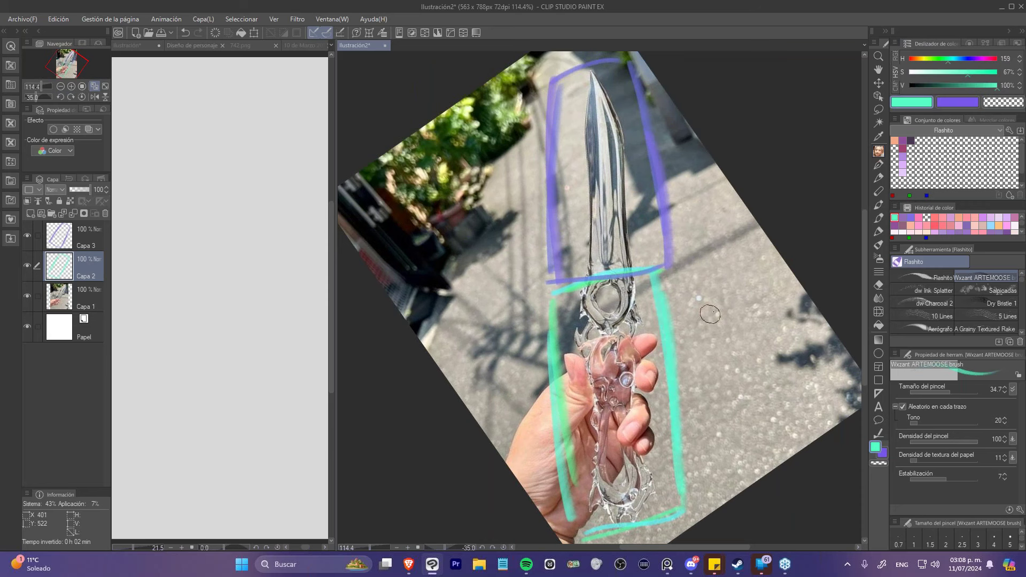
- Widen the character design pane until its whole page fits beside the dagger photo
mouse_move(609, 285)
left_mouse_down()
mouse_move(568, 268)
mouse_move(562, 278)
left_mouse_up()
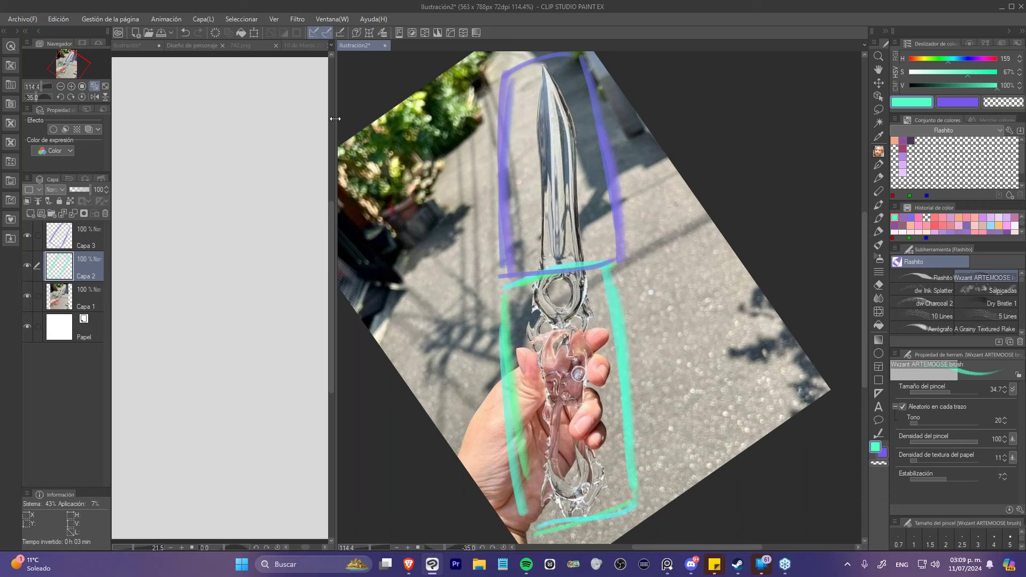
left_click_drag(335, 119, 495, 121)
left_click(71, 86)
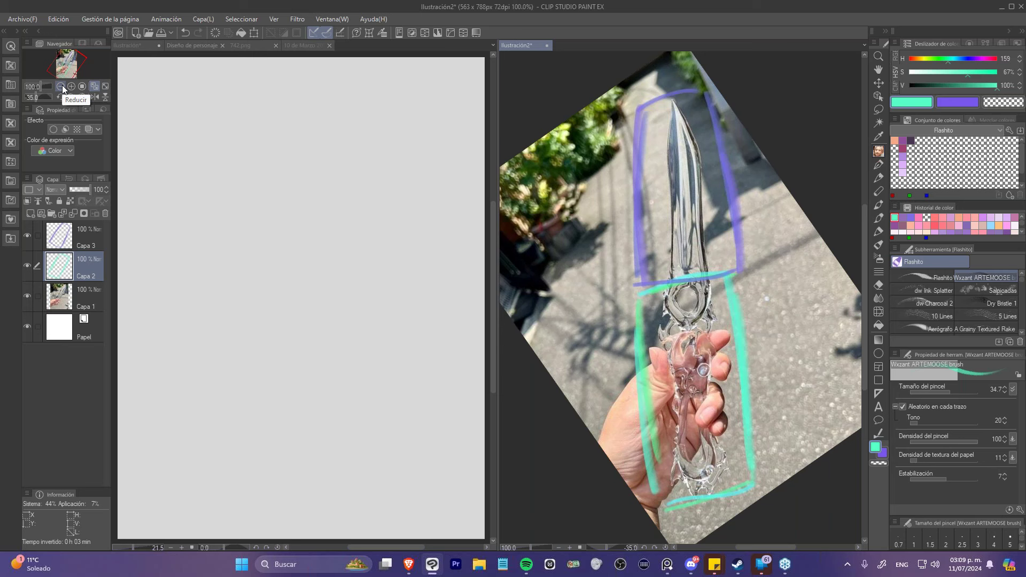
- On Capa 2 in the Cabeza folder, sketch the outline of a head in profile in violet with brush size 170
left_click(217, 216)
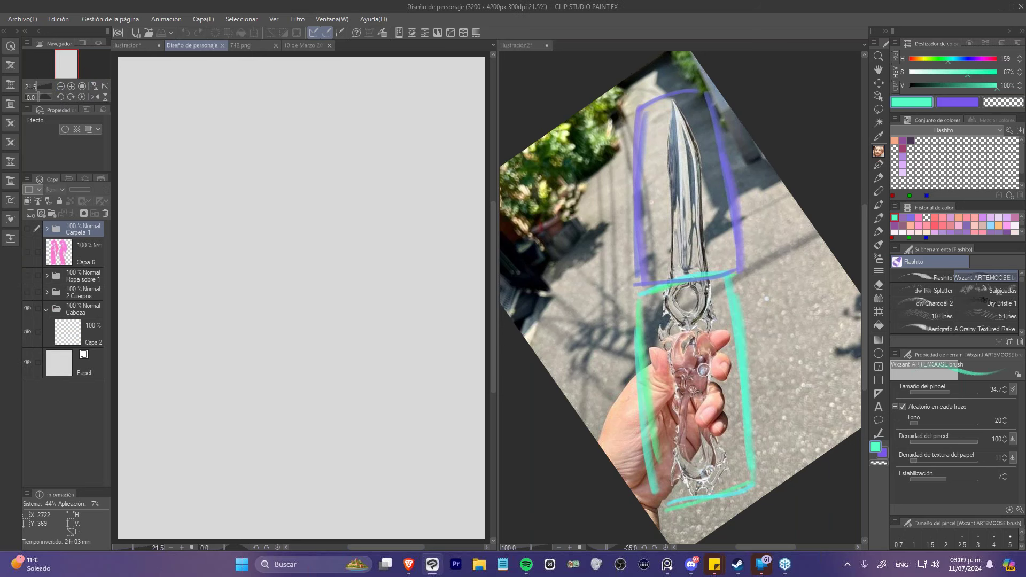
left_click(70, 334)
key("x")
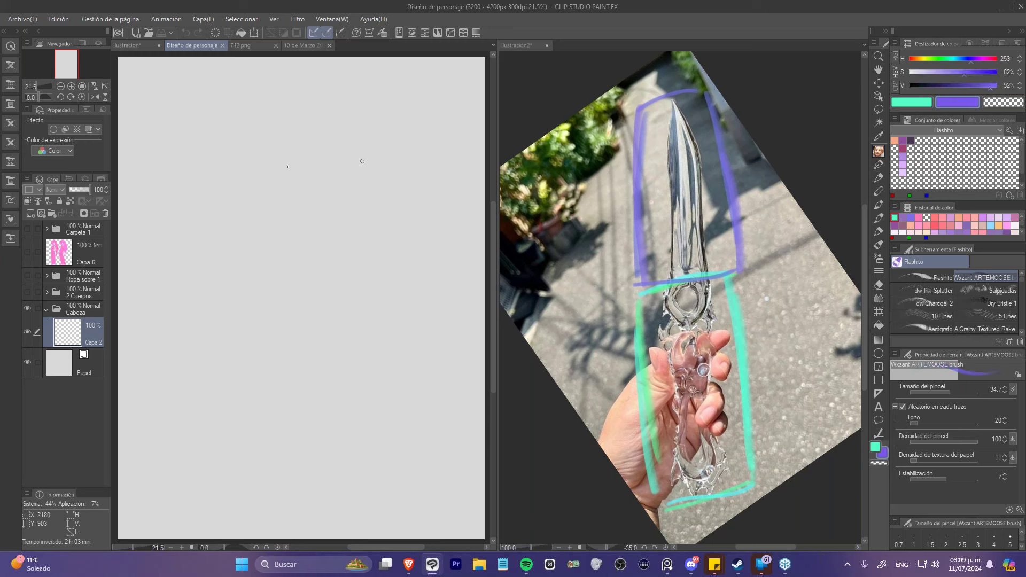
key("bracketright")
key("bracketright")
key("bracketright")
key("bracketright")
key("bracketright")
key("bracketright")
key("bracketright")
key("bracketright")
key("bracketright")
key("bracketright")
left_click_drag(242, 135, 231, 281)
mouse_move(237, 138)
left_mouse_down()
mouse_move(290, 116)
mouse_move(341, 132)
left_mouse_up()
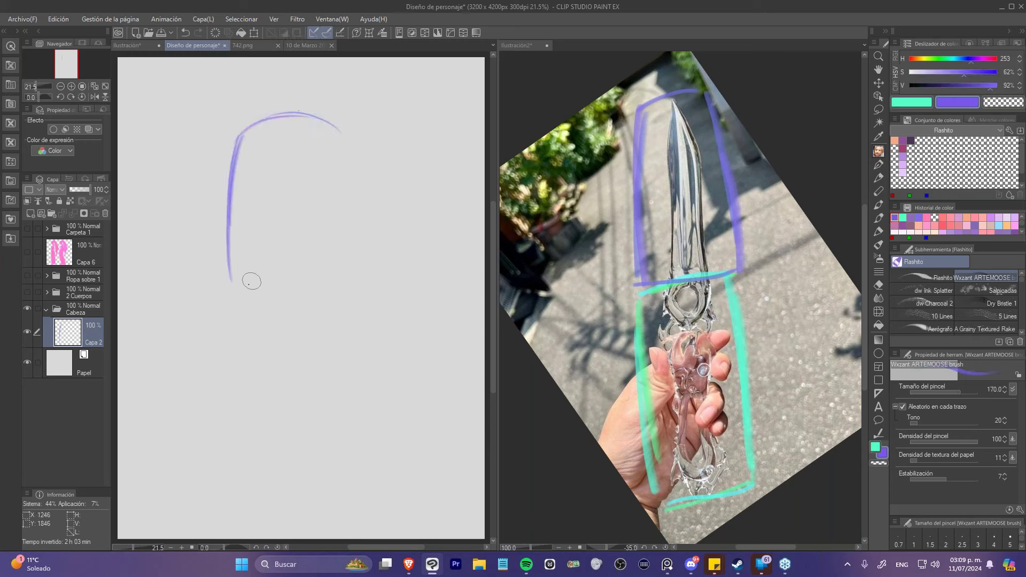
mouse_move(232, 289)
left_mouse_down()
mouse_move(297, 235)
mouse_move(345, 138)
left_mouse_up()
- Add a pointed triangular nose and an angular eye with its brow to the profile head
mouse_move(229, 179)
left_mouse_down()
mouse_move(210, 220)
mouse_move(229, 221)
mouse_move(210, 215)
mouse_move(229, 180)
left_mouse_up()
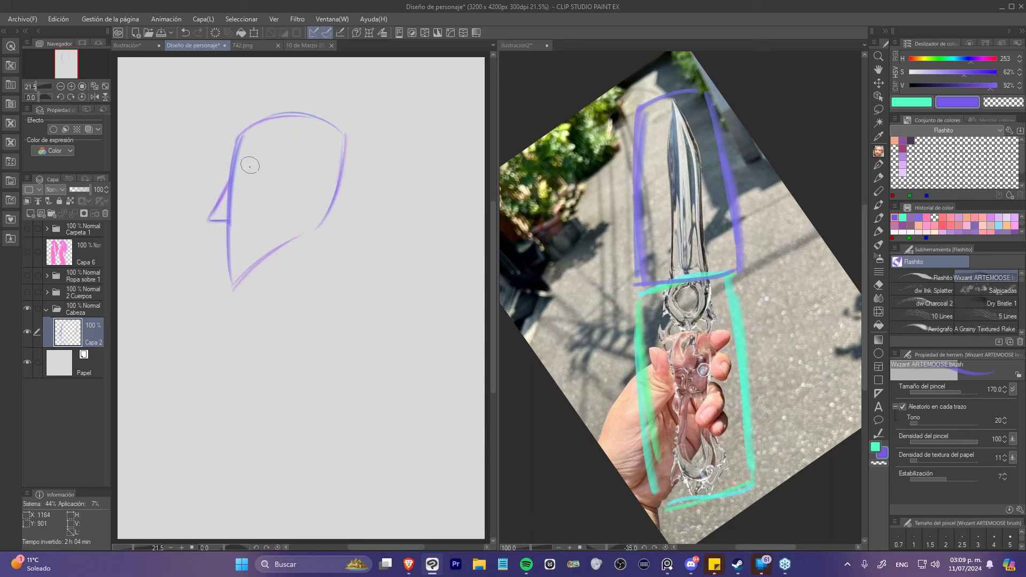
mouse_move(244, 181)
left_mouse_down()
mouse_move(265, 178)
mouse_move(246, 190)
mouse_move(241, 174)
mouse_move(271, 168)
left_mouse_up()
left_click_drag(247, 193, 264, 181)
- Erase the head's chin tip, redraw the jaw with a shorter, sharper chin, and add an ear
left_click(1003, 103)
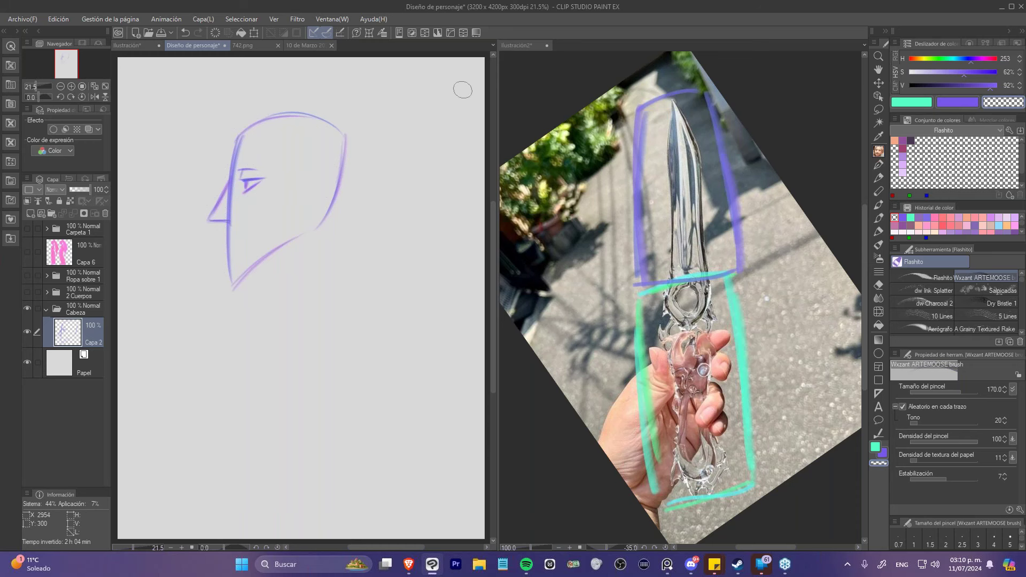
left_click(947, 101)
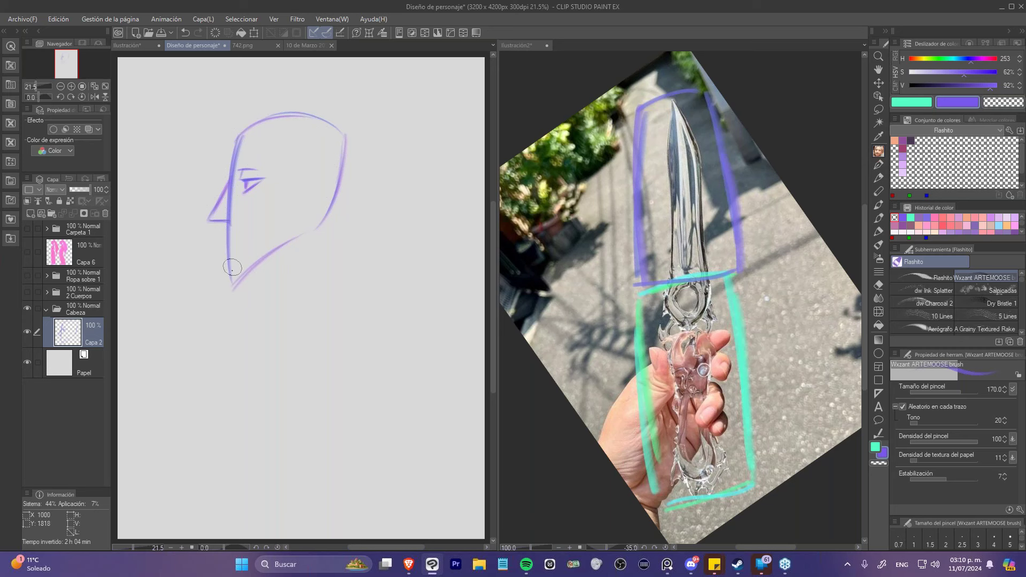
left_click_drag(233, 277, 284, 246)
left_click_drag(230, 277, 295, 237)
key("c")
left_click_drag(250, 275, 234, 286)
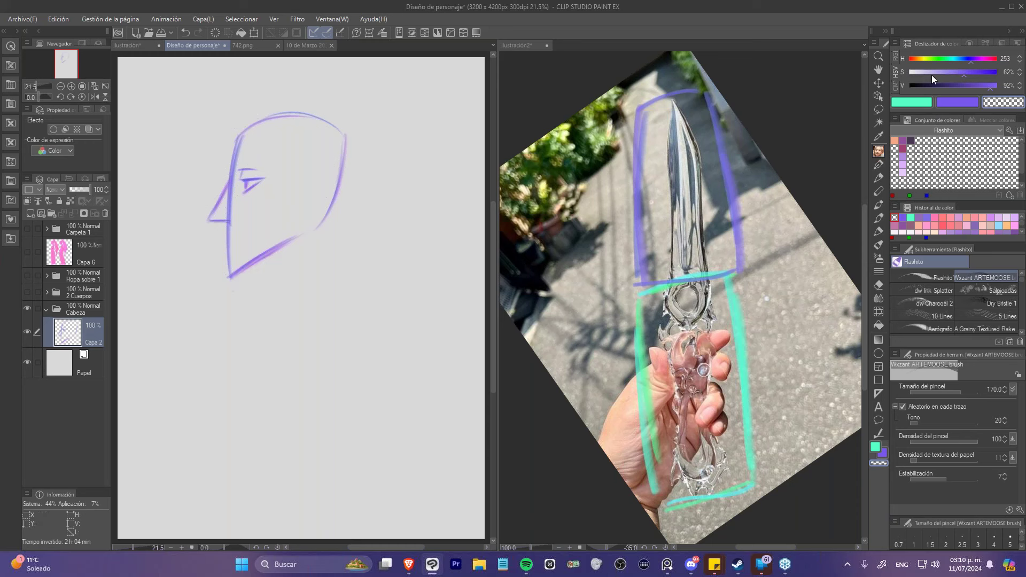
left_click(953, 102)
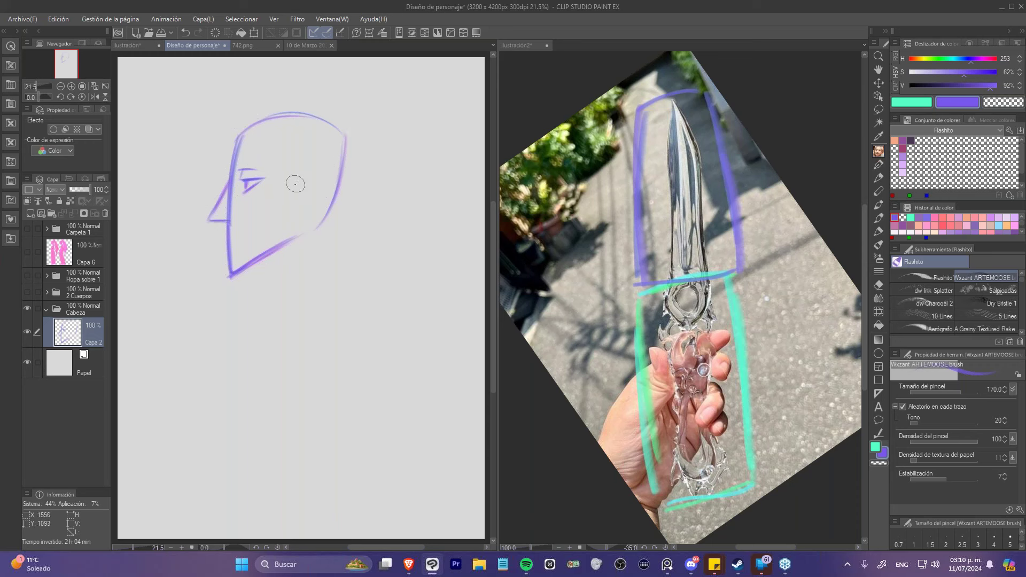
mouse_move(297, 182)
left_mouse_down()
mouse_move(315, 201)
mouse_move(290, 214)
mouse_move(302, 219)
mouse_move(287, 236)
mouse_move(290, 217)
mouse_move(286, 238)
left_mouse_up()
- Scale the head sketch down proportionally and move it to the upper-left area of the page
key("ctrl+t")
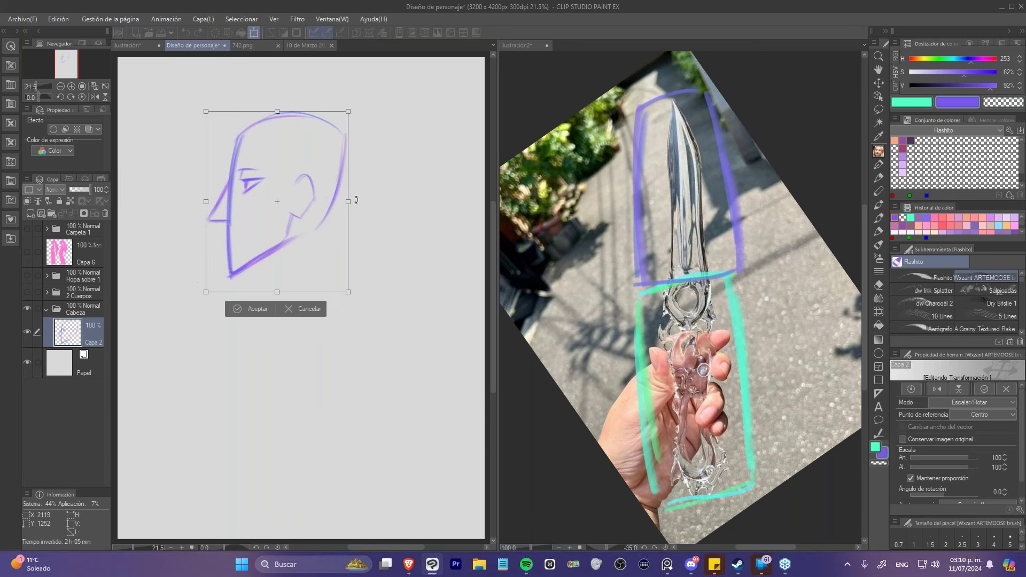
mouse_move(345, 202)
left_mouse_down()
mouse_move(301, 202)
mouse_move(211, 155)
left_mouse_up()
key("Return")
left_click(878, 83)
left_click_drag(306, 190, 294, 196)
- Draw a high ponytail rising from the profile head's crown and sweeping down to a point near the page's lower edge
left_click(878, 151)
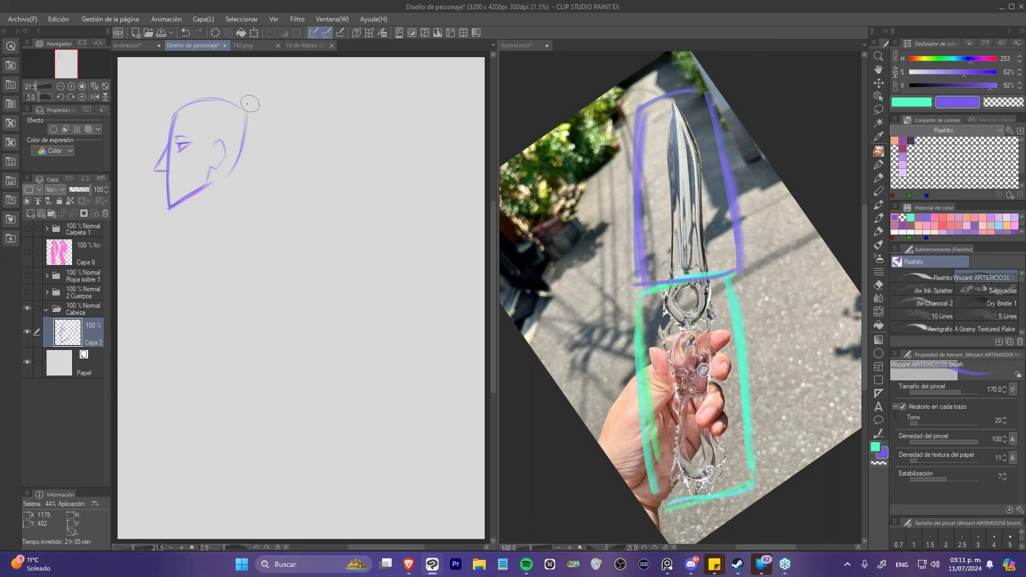
mouse_move(233, 96)
left_mouse_down()
mouse_move(251, 111)
mouse_move(256, 73)
mouse_move(241, 86)
mouse_move(267, 74)
left_mouse_up()
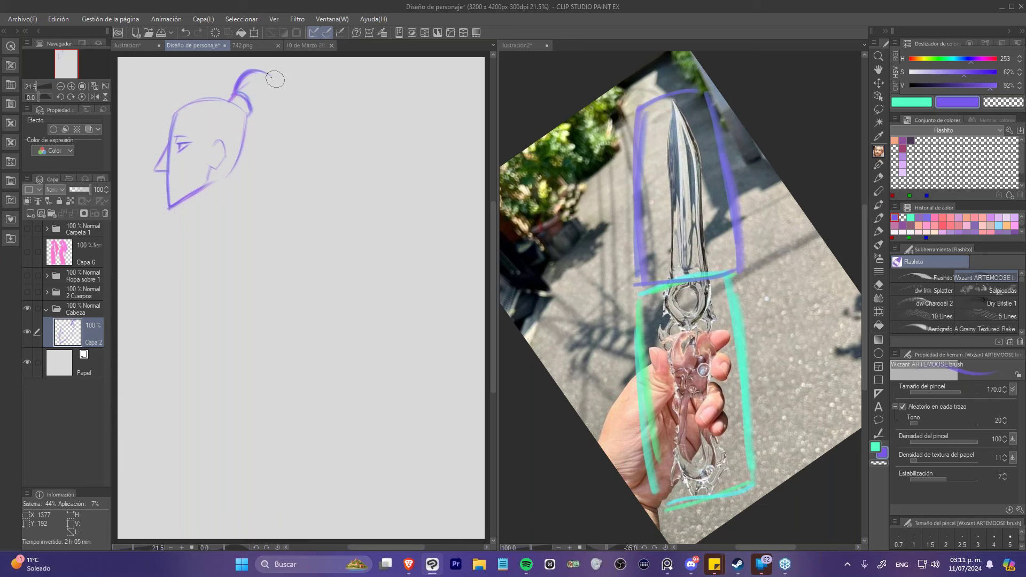
left_click_drag(256, 70, 453, 309)
left_click_drag(251, 110, 352, 398)
key("ctrl+z")
mouse_move(250, 108)
left_mouse_down()
mouse_move(327, 270)
mouse_move(394, 473)
left_mouse_up()
mouse_move(448, 283)
left_mouse_down()
mouse_move(444, 427)
mouse_move(427, 486)
left_mouse_up()
left_click_drag(456, 353, 414, 519)
left_click_drag(373, 380, 412, 519)
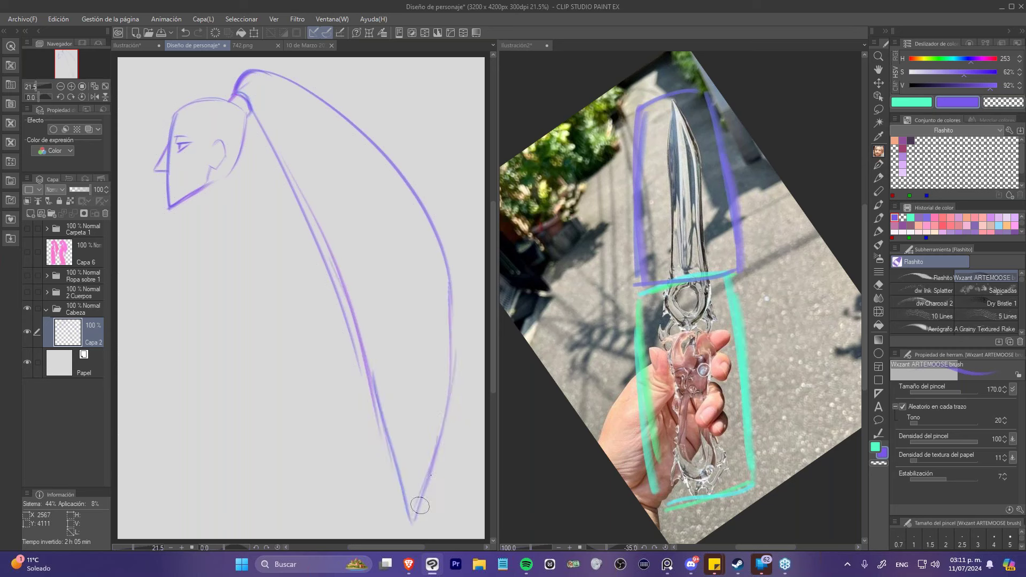
- Undo the ponytail's last tip strokes and redraw both edges converging in a longer point beside the previous one
key("ctrl+z")
key("ctrl+z")
left_click_drag(372, 386, 396, 529)
mouse_move(390, 476)
left_mouse_down()
mouse_move(397, 531)
mouse_move(454, 392)
left_mouse_up()
mouse_move(401, 528)
left_mouse_down()
mouse_move(435, 450)
mouse_move(456, 298)
mouse_move(402, 518)
left_mouse_up()
- Erase stray marks along the ponytail's outer edge and the jawline below the ear, and return to the violet colour
key("c")
left_click_drag(460, 302, 434, 479)
mouse_move(450, 427)
left_mouse_down()
mouse_move(454, 381)
mouse_move(436, 469)
left_mouse_up()
left_click_drag(209, 195, 210, 186)
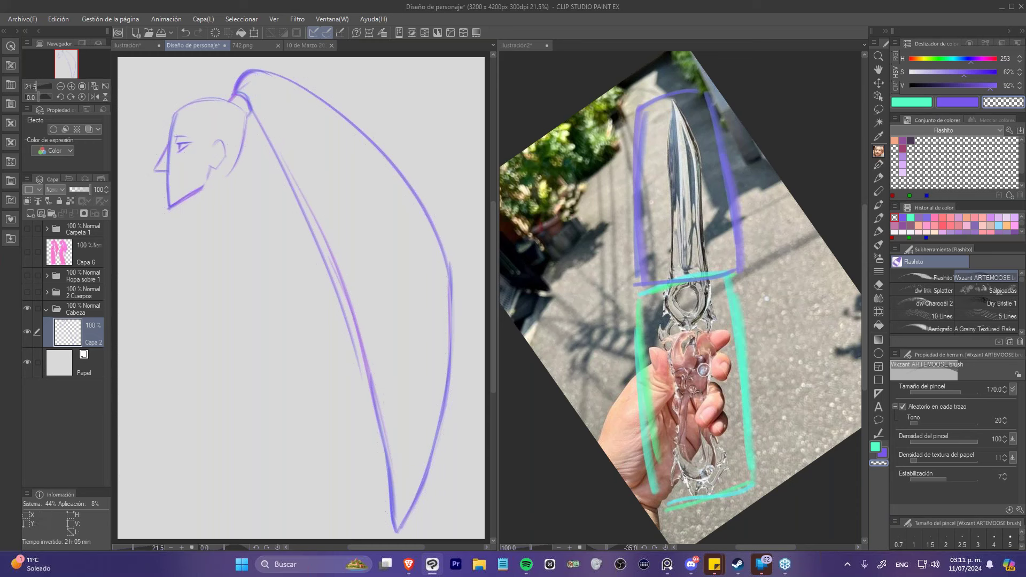
left_click(955, 102)
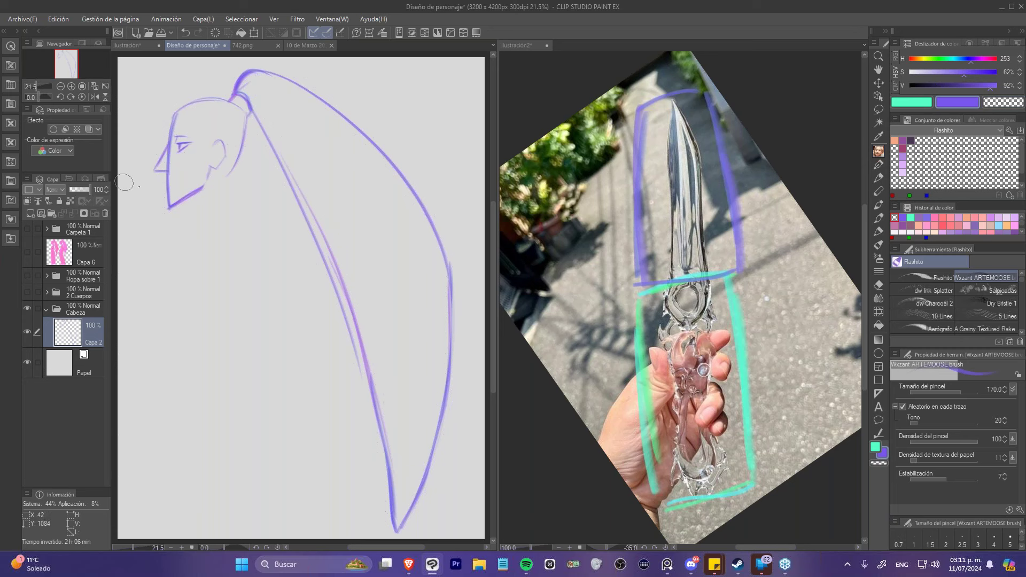
- Hide the Cabeza folder and show the 2 Cuerpos folder
left_click(28, 308)
left_click(51, 303)
left_click(28, 292)
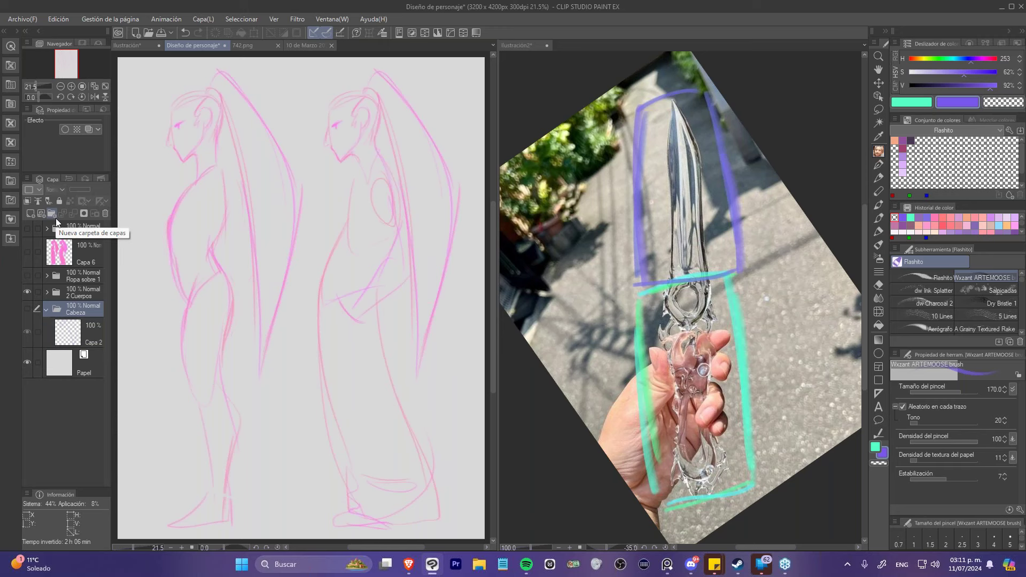
- Widen the character design view and zoom the dagger reference photo to 100%
left_click_drag(499, 115, 607, 114)
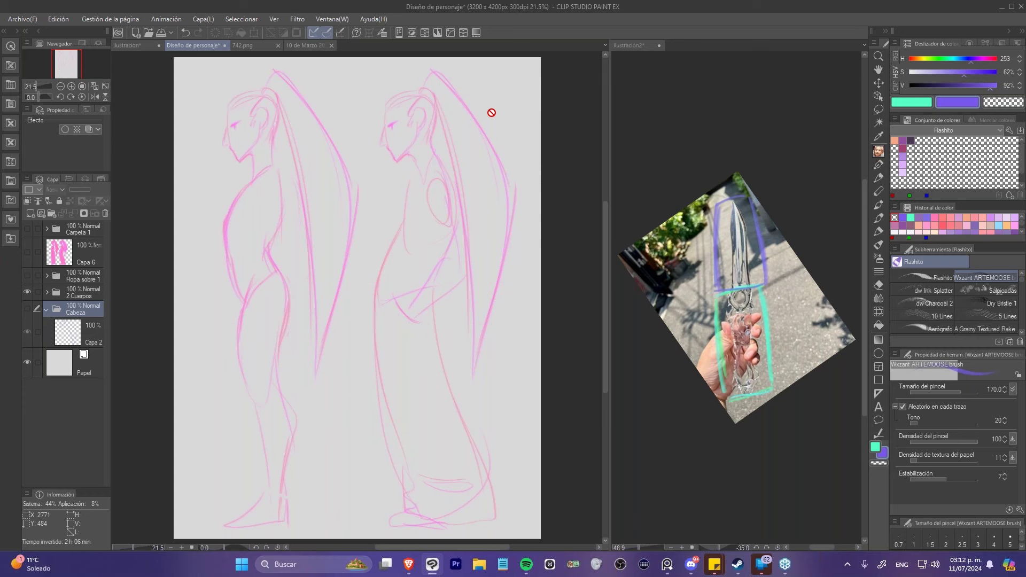
left_click(635, 45)
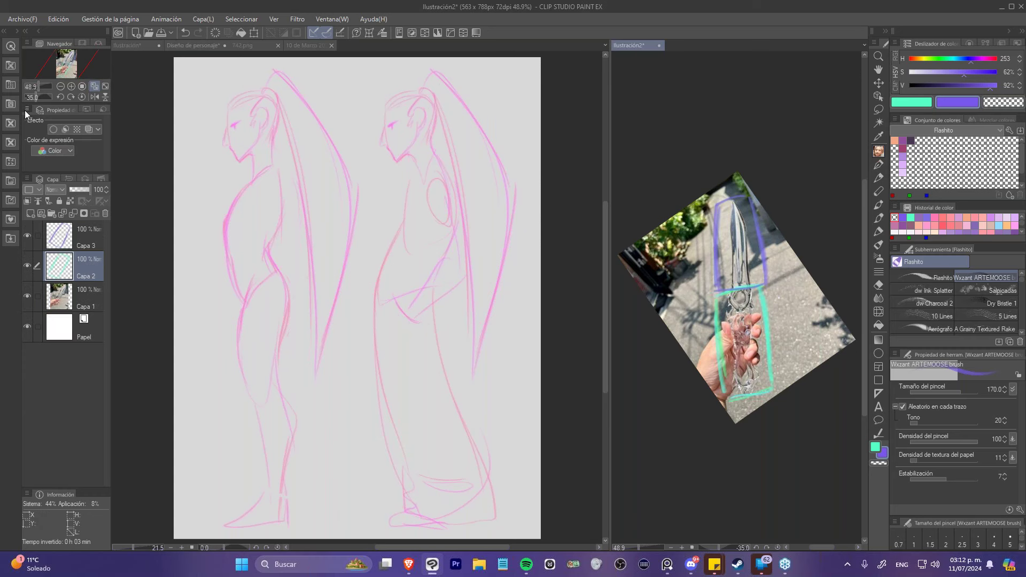
left_click(71, 87)
left_click(71, 86)
left_click_drag(612, 162, 660, 168)
left_click(406, 230)
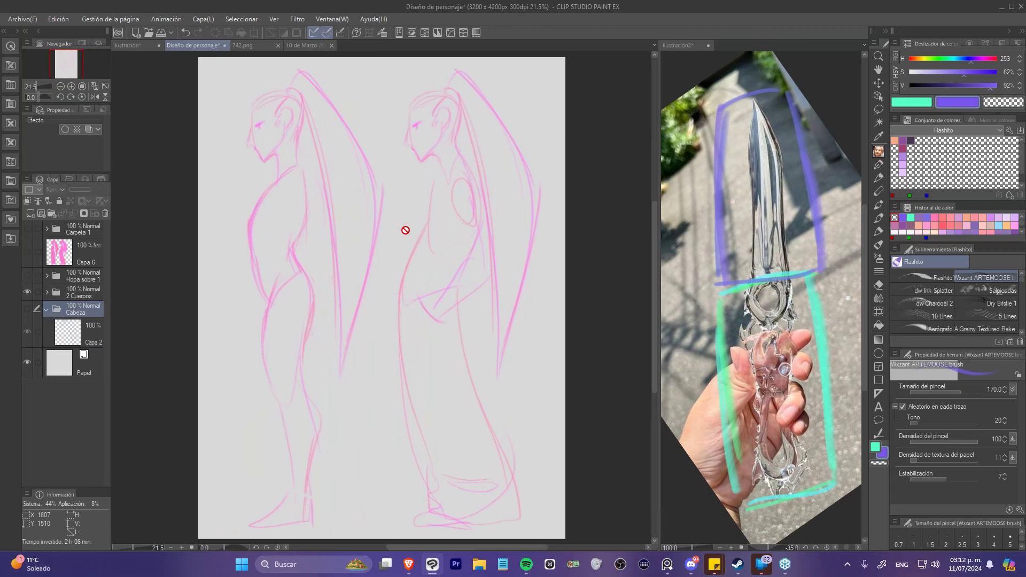
- Expand the 2 Cuerpos folder and hide the upright figure's layer, keeping the stooped figure's layers shown
left_click(27, 294)
left_click(27, 294)
left_click(47, 292)
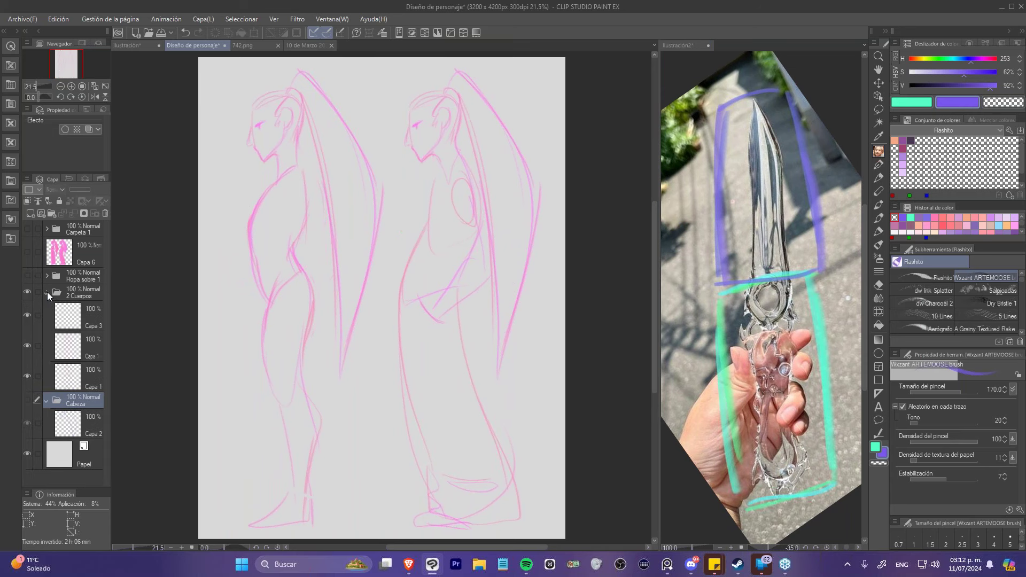
left_click(64, 375)
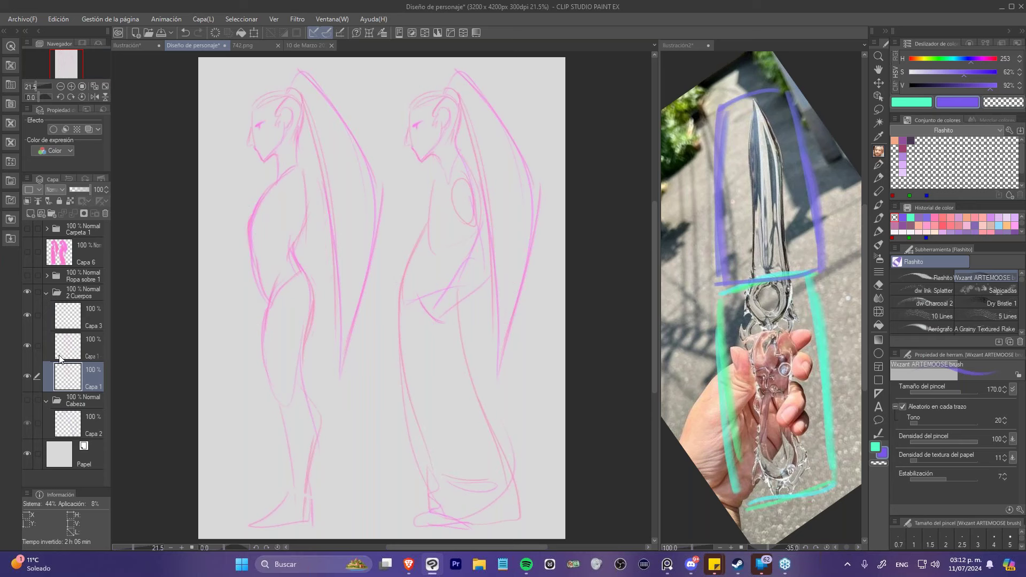
left_click(27, 317)
left_click(28, 347)
left_click_drag(485, 545, 493, 545)
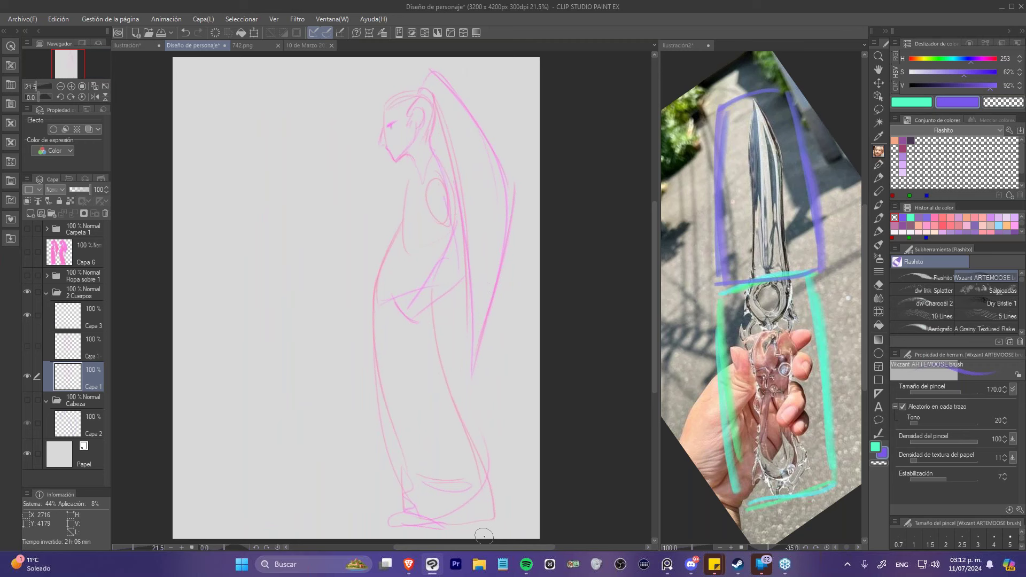
- Add a layer above Capa 3 and draw a violet S-shaped line of action through the stooped figure with brush size 400
left_click(99, 317)
left_click(30, 213)
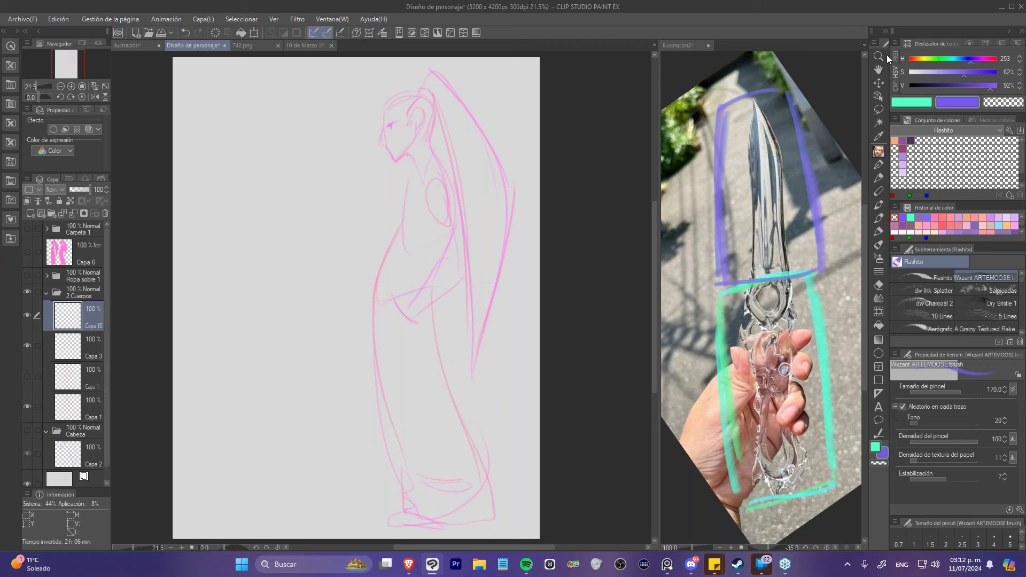
key("]")
key("]")
key("]")
key("]")
left_click_drag(406, 116, 400, 418)
key("ctrl+z")
mouse_move(400, 104)
left_mouse_down()
mouse_move(418, 176)
mouse_move(407, 396)
mouse_move(434, 520)
left_mouse_up()
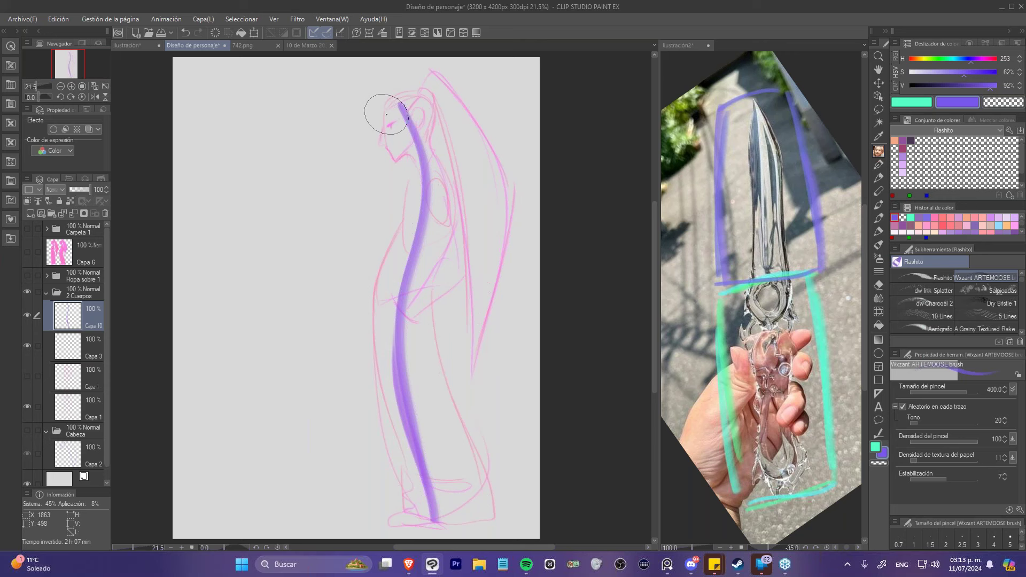
- Show the upright figure's layer and draw a gently curved line of action from head to foot with brush size 200
left_click(26, 377)
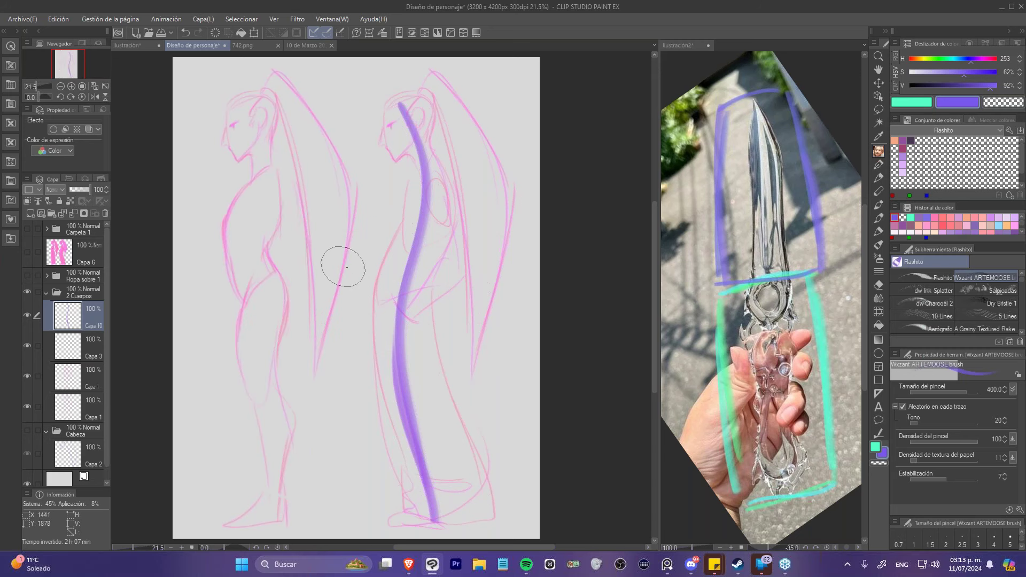
left_click_drag(483, 545, 466, 549)
key("bracketleft")
key("bracketleft")
key("bracketleft")
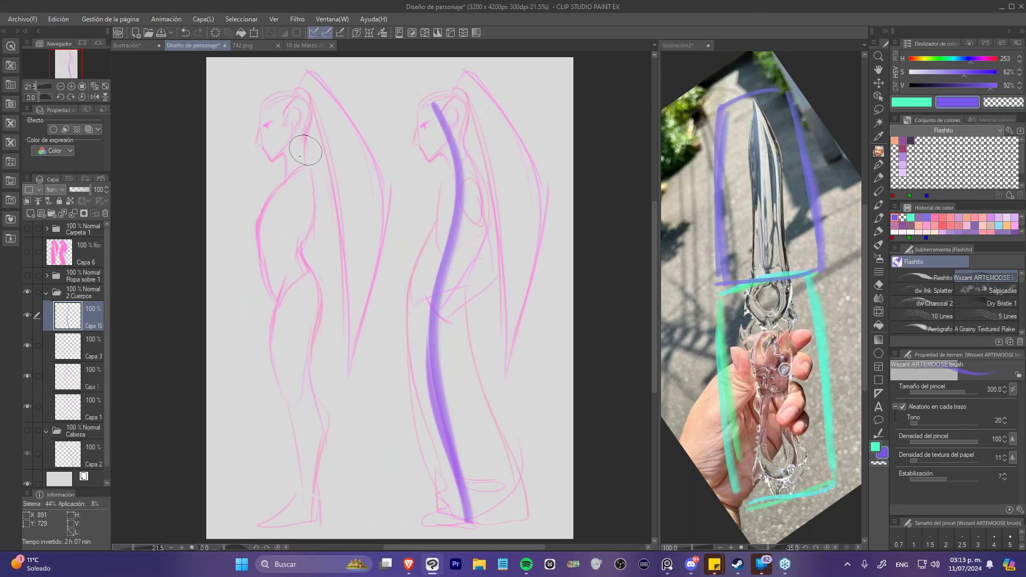
mouse_move(290, 101)
left_mouse_down()
mouse_move(285, 255)
mouse_move(316, 530)
mouse_move(310, 482)
mouse_move(309, 517)
left_mouse_up()
key("ctrl+z")
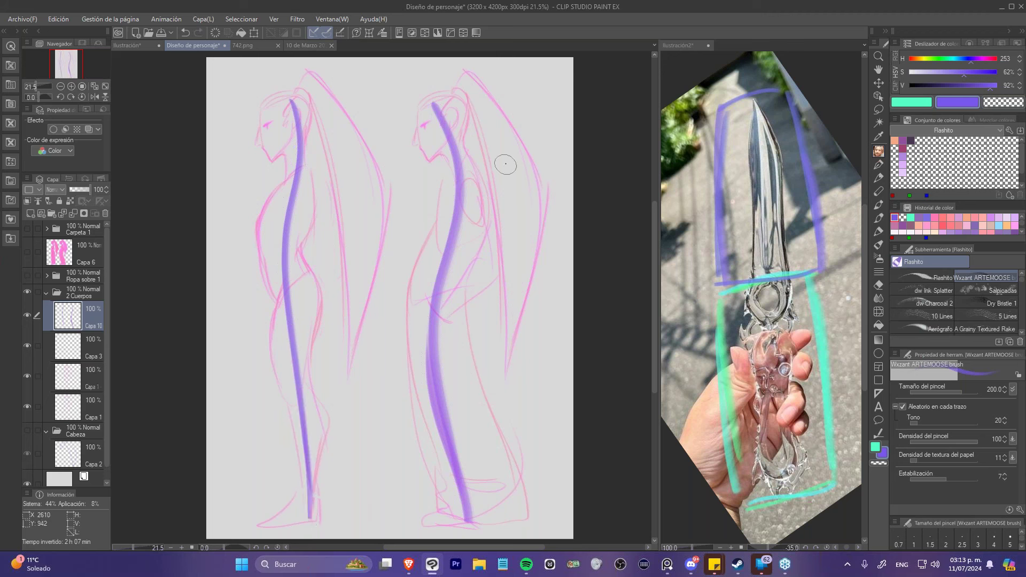
- Hide the line-of-action layer Capa 10, view the stooped figure alone, and show and select the upright figure's layer again
left_click(28, 316)
left_click(27, 374)
left_click(472, 548)
left_click_drag(472, 548, 484, 549)
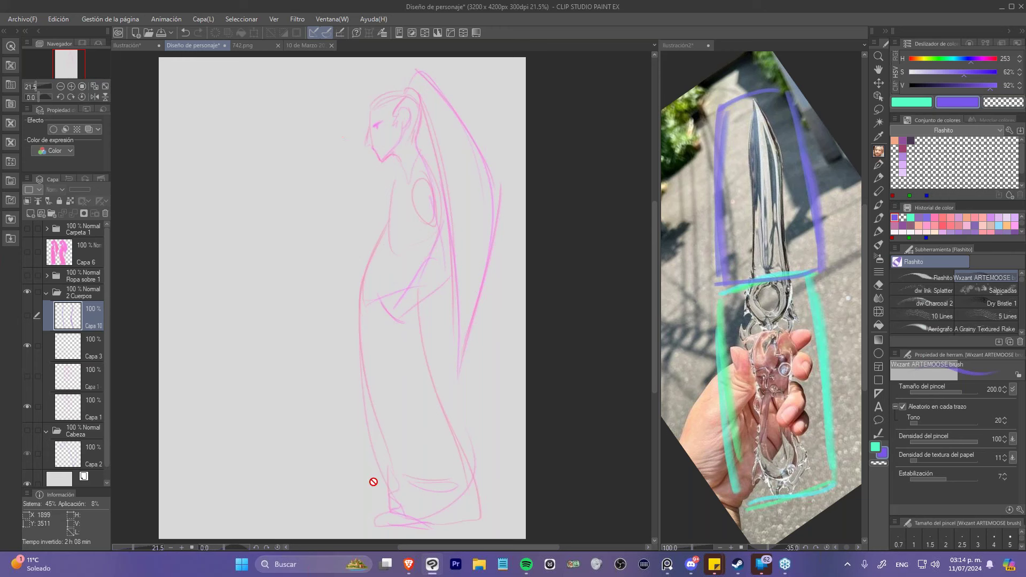
left_click_drag(416, 547, 400, 550)
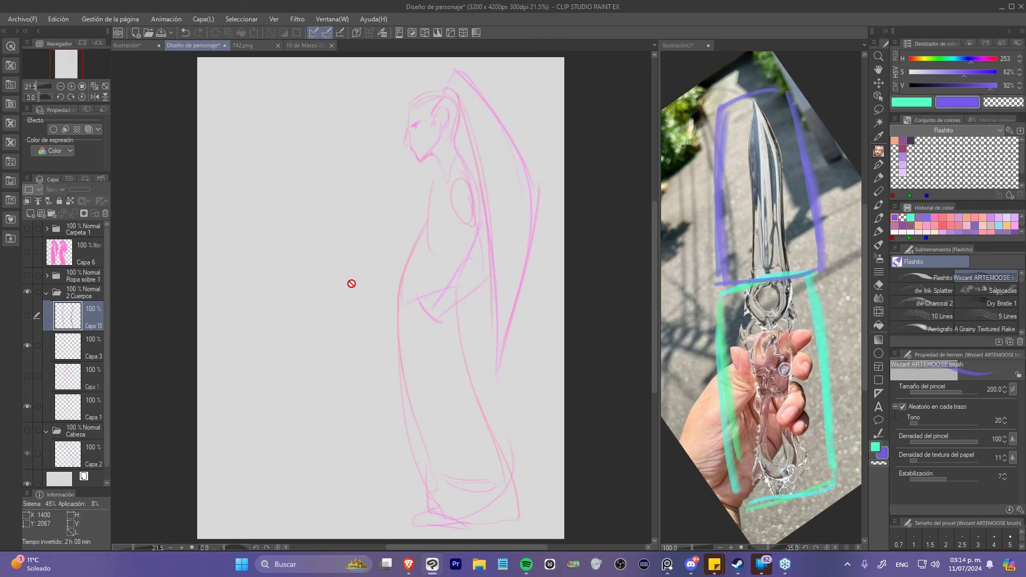
left_click(27, 375)
left_click(48, 377)
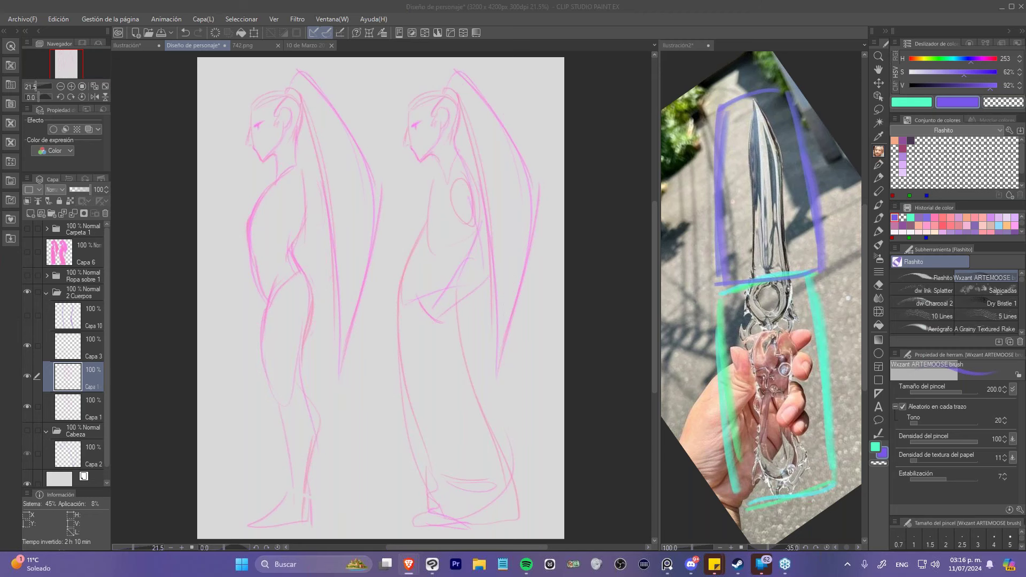
- Switch to the browser, examine the hakama pants image results as clothing reference, and return to the drawing program
left_click_drag(470, 576, 383, 3)
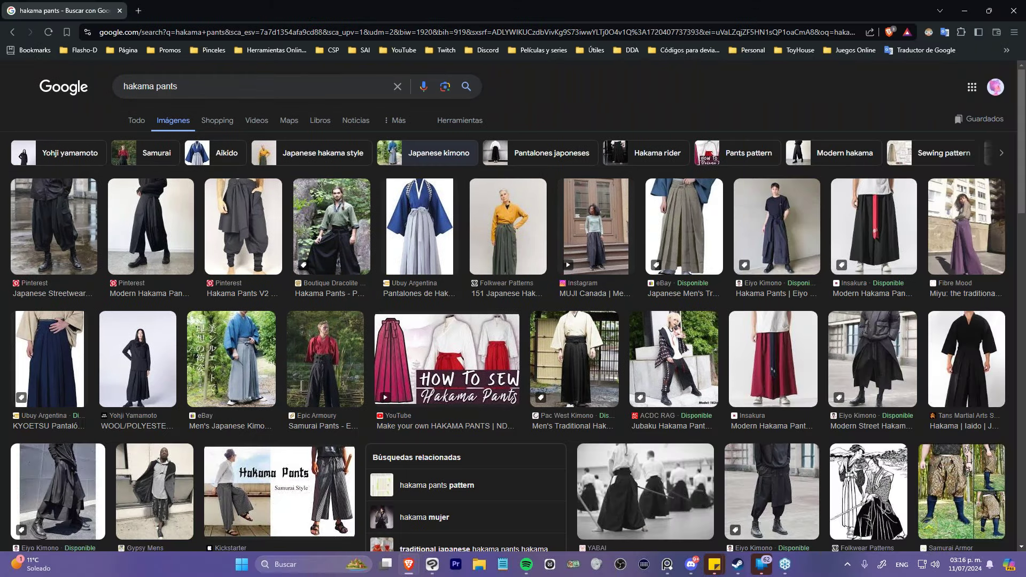
scroll(216, 279, "down", 1)
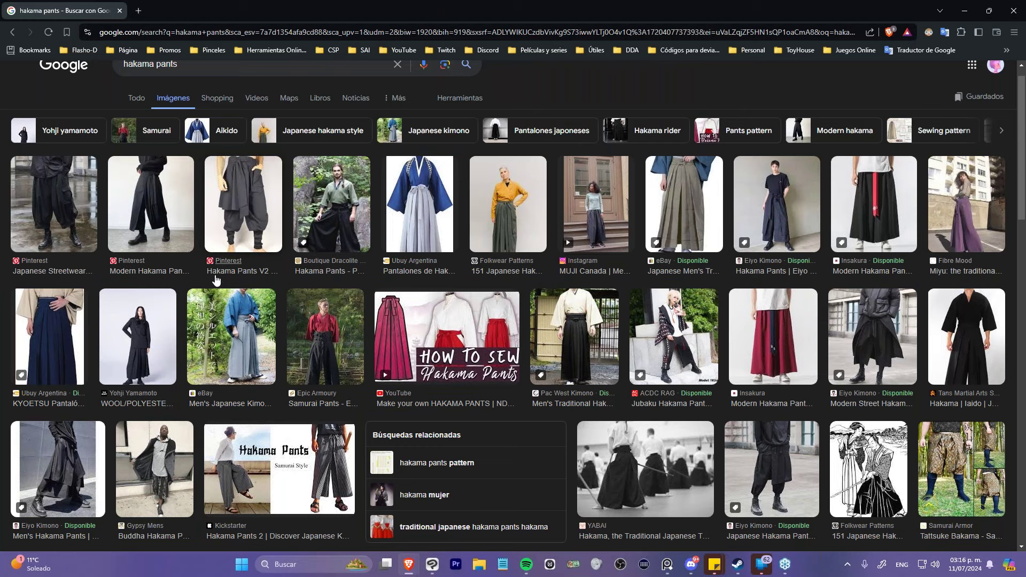
scroll(216, 279, "down", 3)
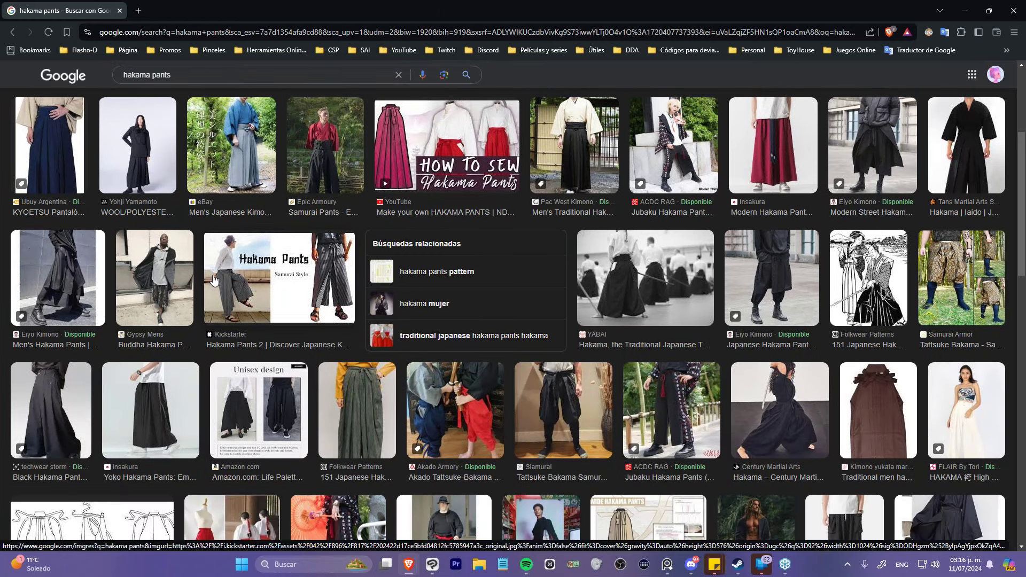
scroll(213, 276, "down", 1)
scroll(213, 280, "down", 2)
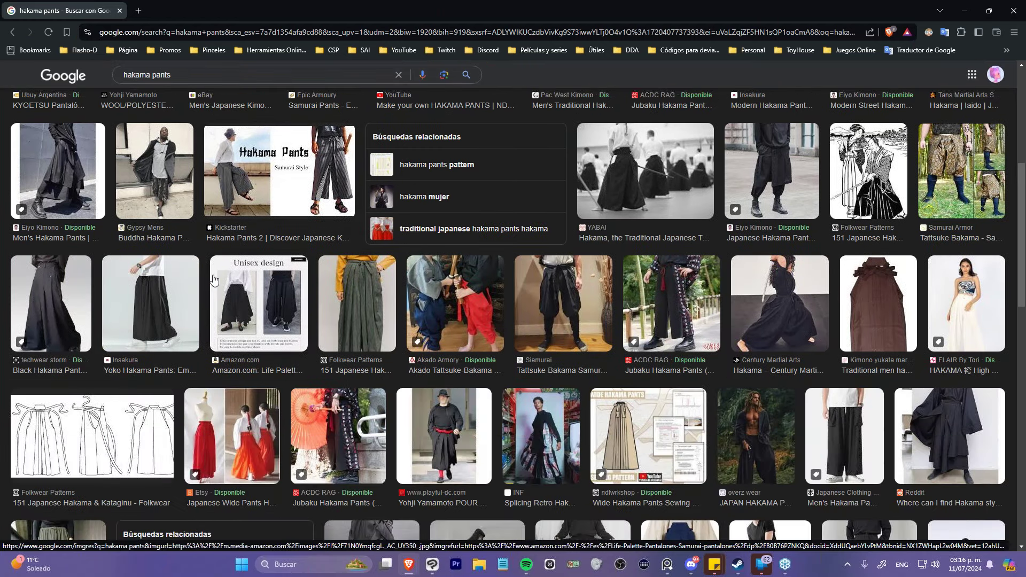
scroll(213, 280, "up", 1)
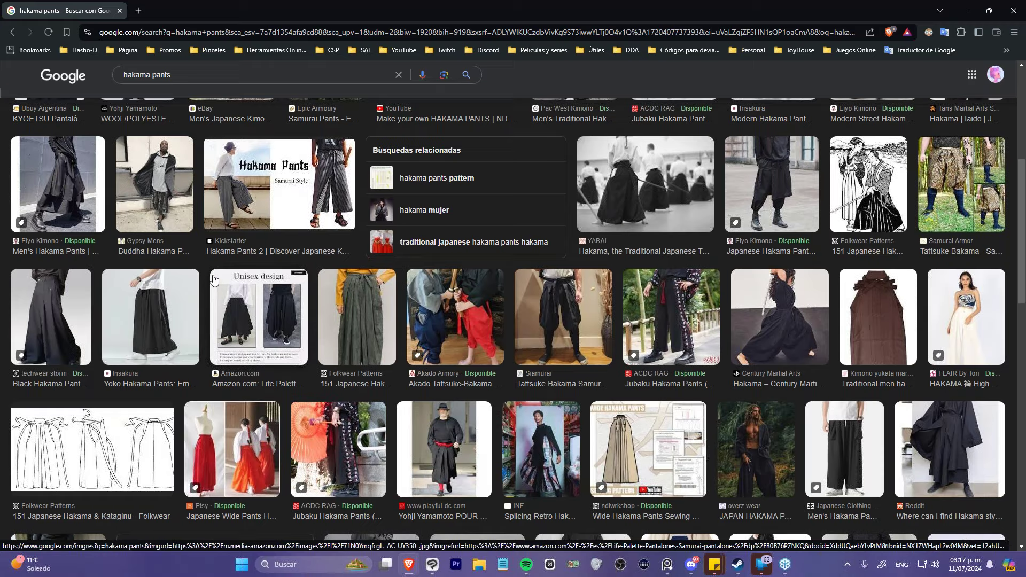
scroll(213, 280, "up", 6)
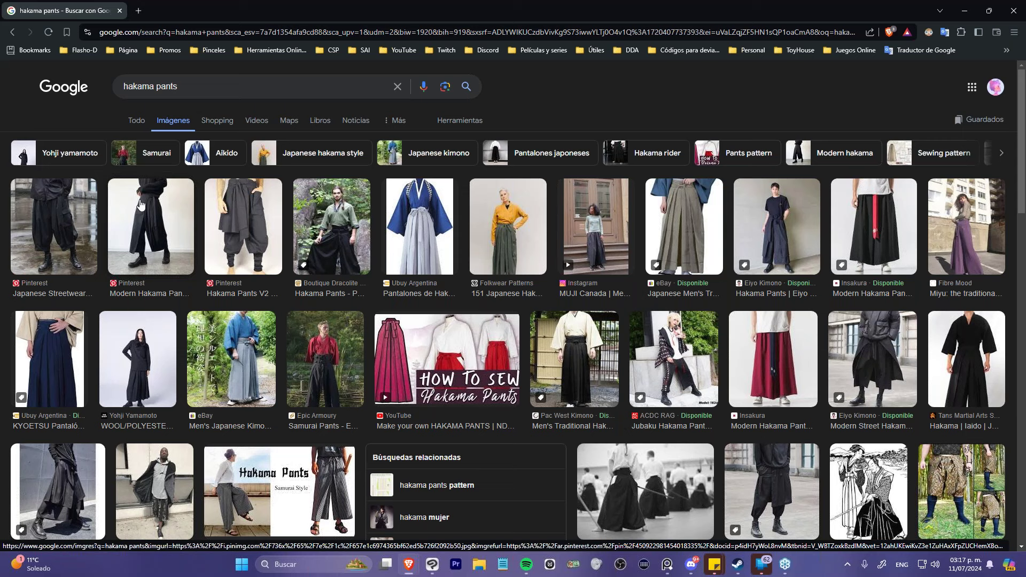
key("super+Down")
key("super+Down")
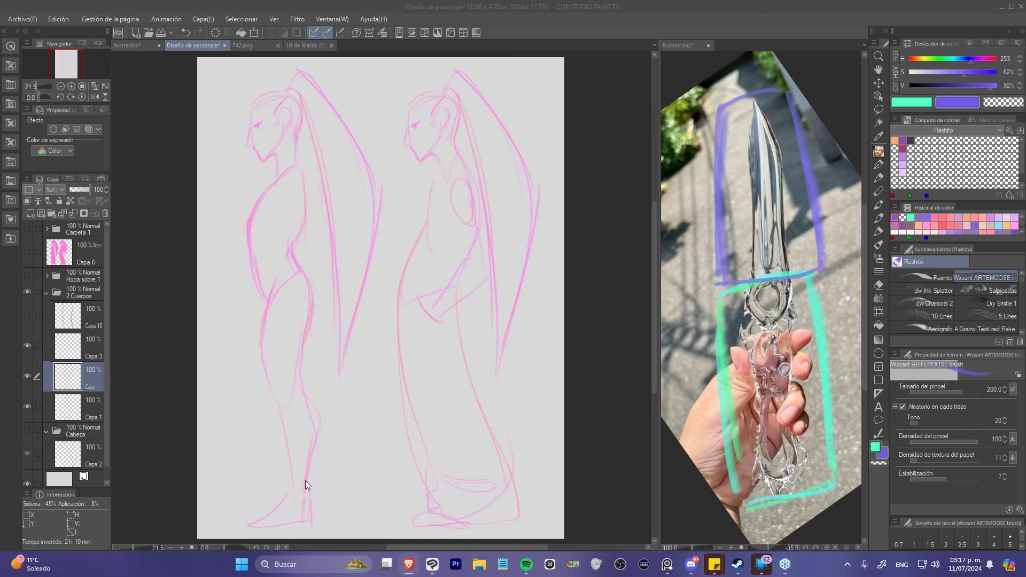
- Show and select the Ropa sobre 1 clothing folder, and briefly view the filled silhouettes on Capa 6
left_click(28, 275)
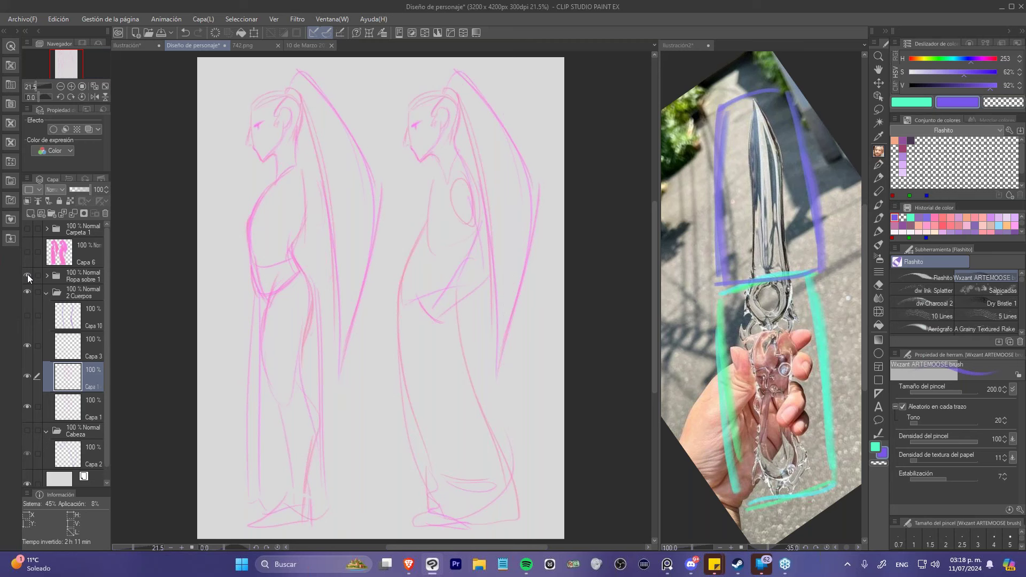
left_click(76, 274)
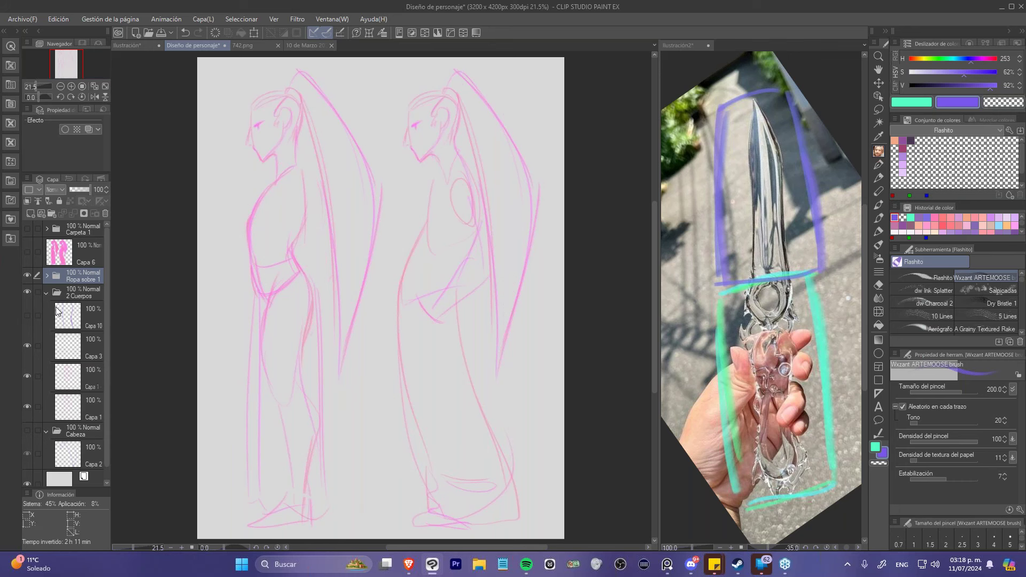
left_click(27, 251)
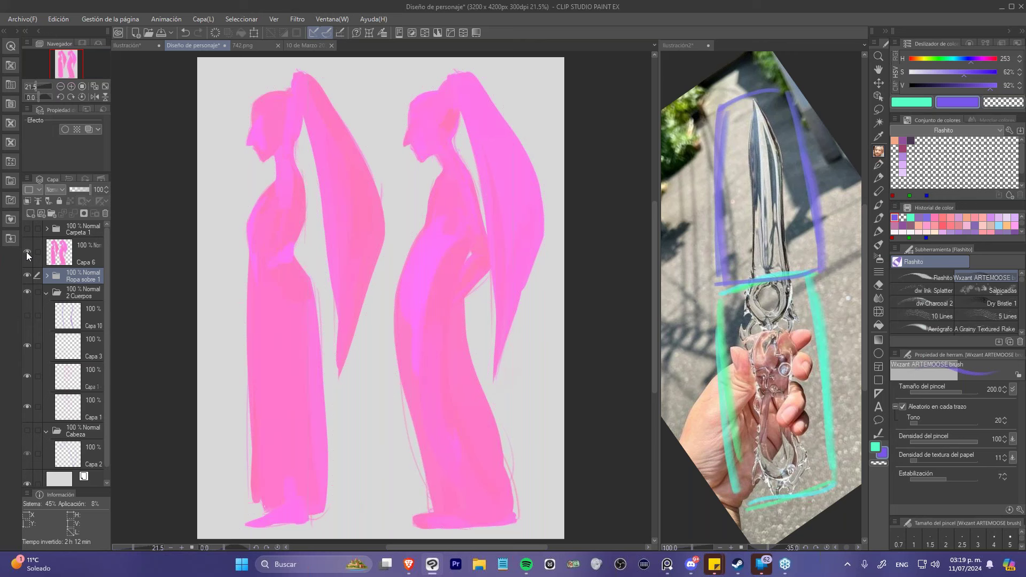
left_click(26, 251)
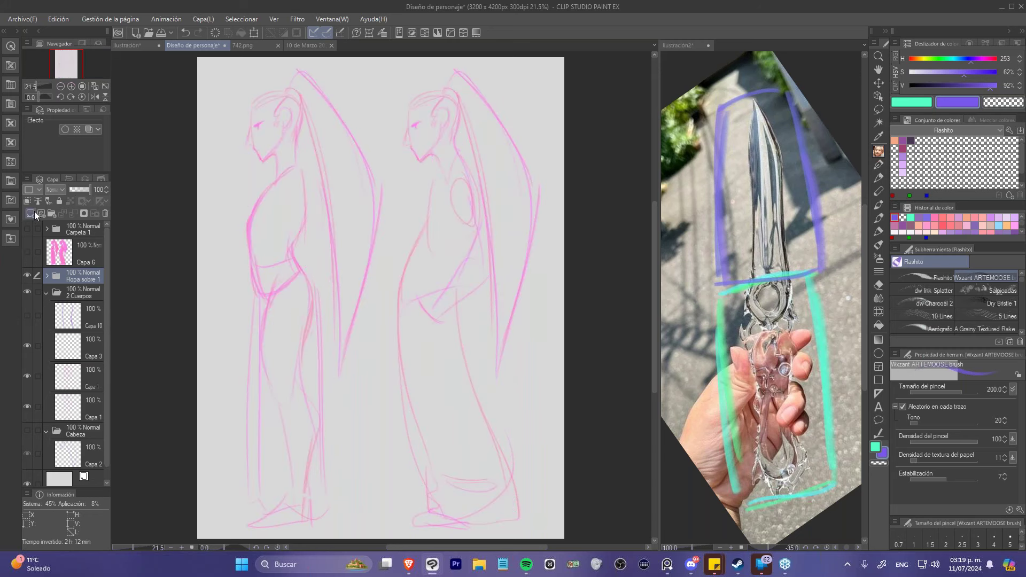
- Add a layer above the Ropa sobre 1 folder and set the drawing colour to pink, H 332, S 74%, V 100%
left_click(32, 212)
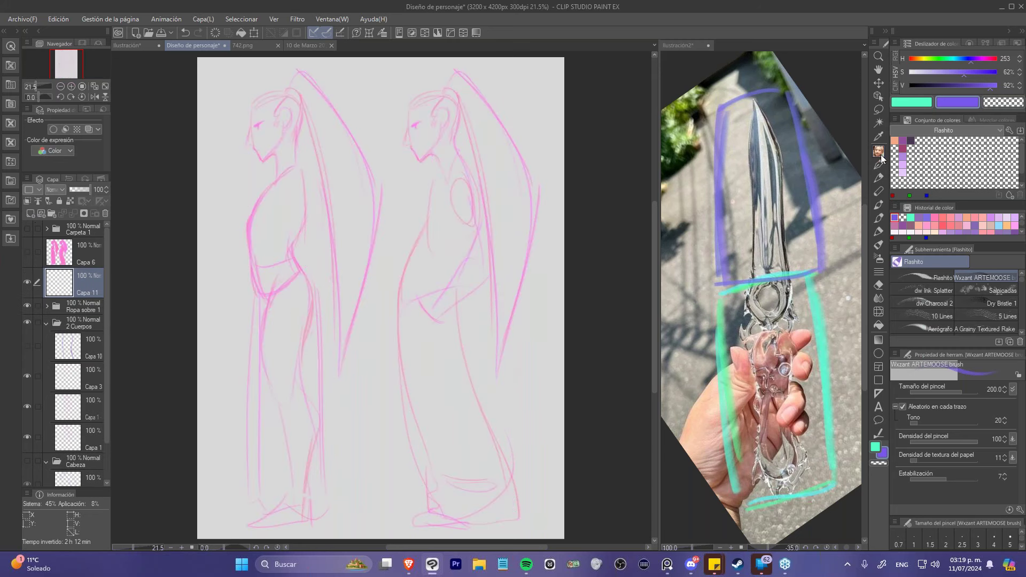
left_click(990, 59)
left_click(974, 73)
left_click(997, 85)
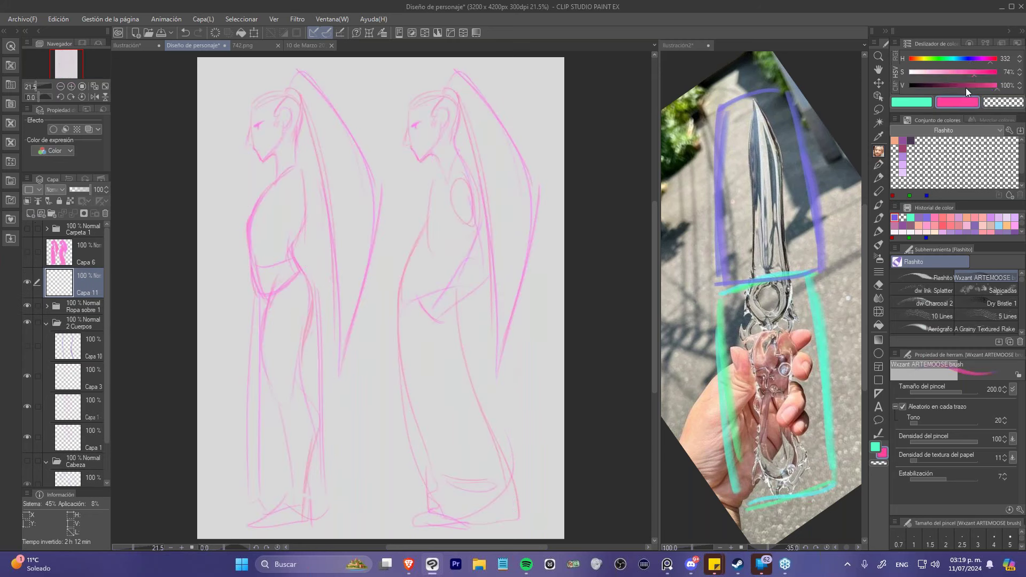
- Enlarge the current brush to size 1000, switch to the Flashito brush and set its opacity to 80
key("bracketright")
key("bracketright")
key("bracketright")
key("bracketright")
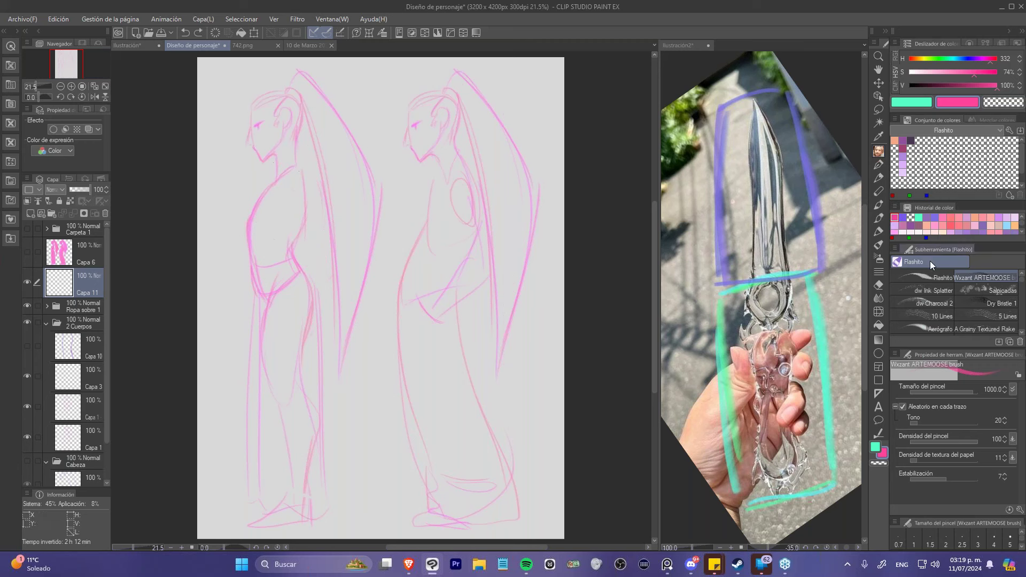
left_click(922, 276)
left_click(963, 407)
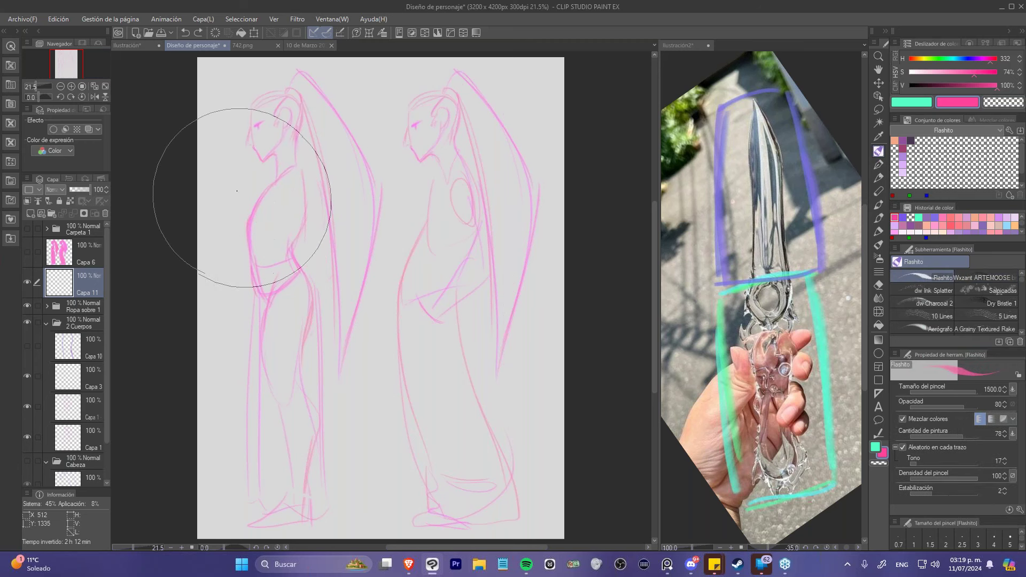
- Paint the left figure's silhouette in pink on Capa 11, hide that layer, and show and select the filled silhouettes on Capa 6
mouse_move(280, 190)
left_mouse_down()
mouse_move(262, 275)
mouse_move(251, 230)
mouse_move(263, 263)
mouse_move(240, 367)
mouse_move(245, 476)
mouse_move(246, 418)
mouse_move(251, 492)
mouse_move(259, 483)
mouse_move(270, 507)
mouse_move(293, 427)
mouse_move(264, 470)
mouse_move(286, 405)
mouse_move(256, 251)
mouse_move(287, 155)
mouse_move(263, 165)
mouse_move(272, 123)
mouse_move(257, 143)
mouse_move(273, 143)
mouse_move(270, 115)
mouse_move(279, 120)
mouse_move(299, 98)
mouse_move(287, 133)
mouse_move(291, 124)
mouse_move(275, 127)
mouse_move(295, 197)
left_mouse_up()
mouse_move(293, 155)
left_mouse_down()
mouse_move(298, 197)
mouse_move(283, 260)
mouse_move(287, 203)
mouse_move(272, 257)
left_mouse_up()
left_click(27, 282)
left_click(27, 251)
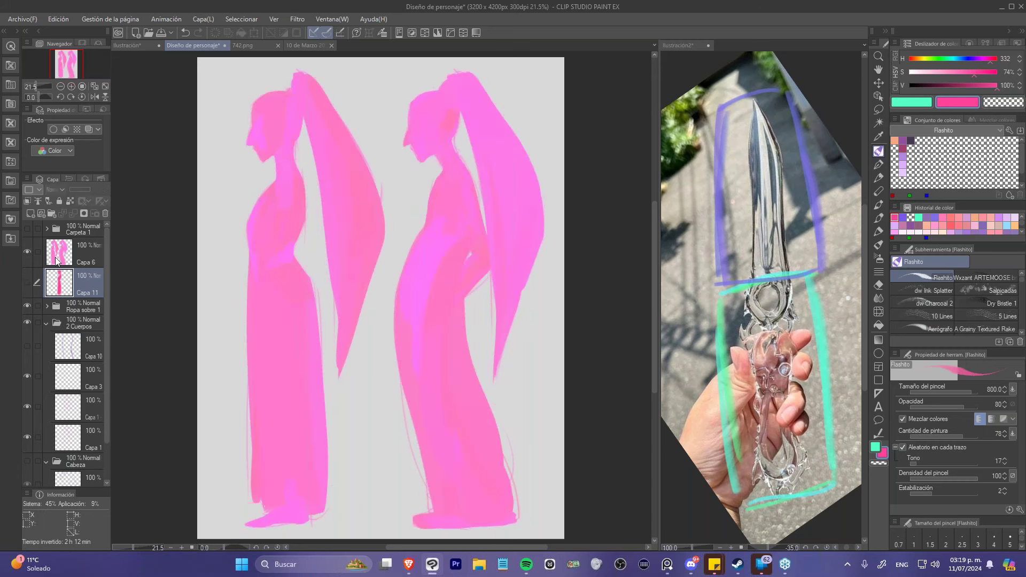
left_click(81, 254)
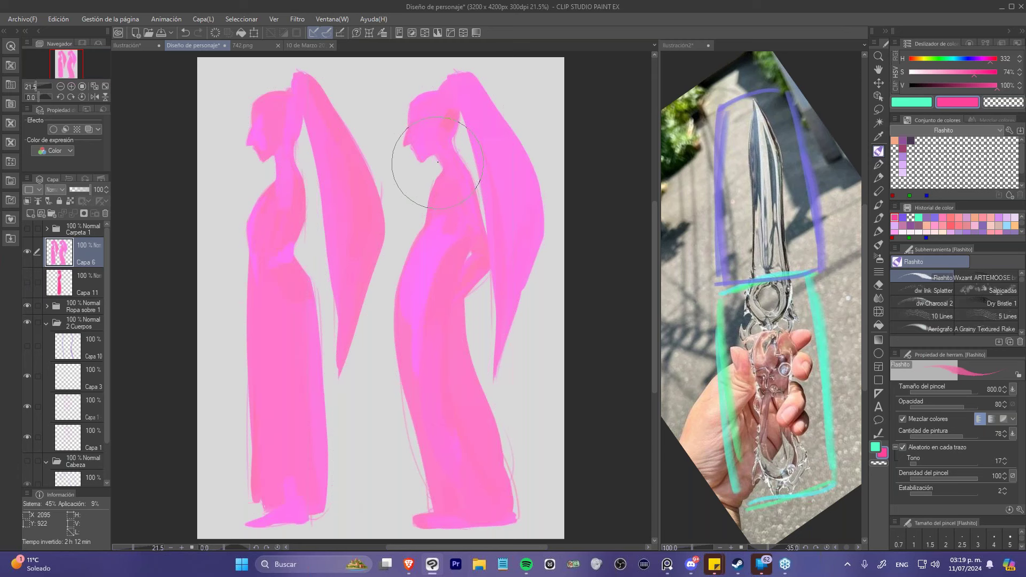
- Hide Capa 6 and the sketch folders, show and expand Carpeta 1, and show its Capa 9 trousers layer
left_click(47, 322)
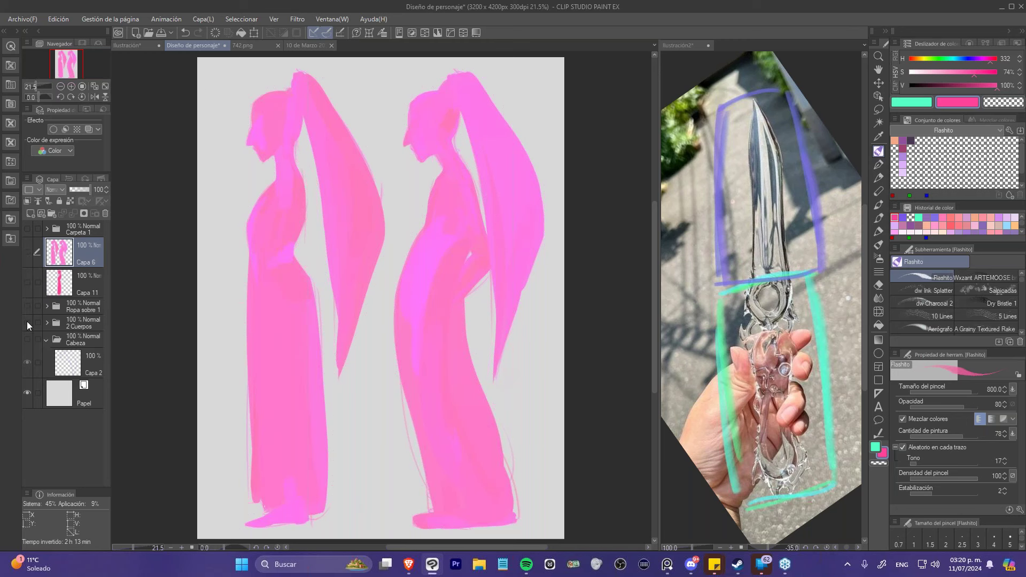
left_click(27, 251)
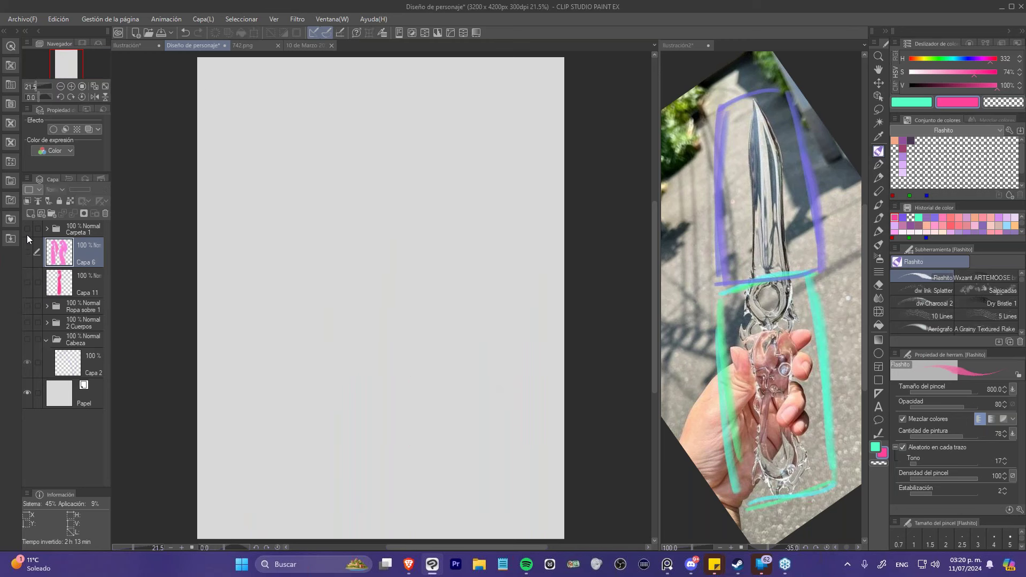
left_click(27, 229)
left_click(47, 229)
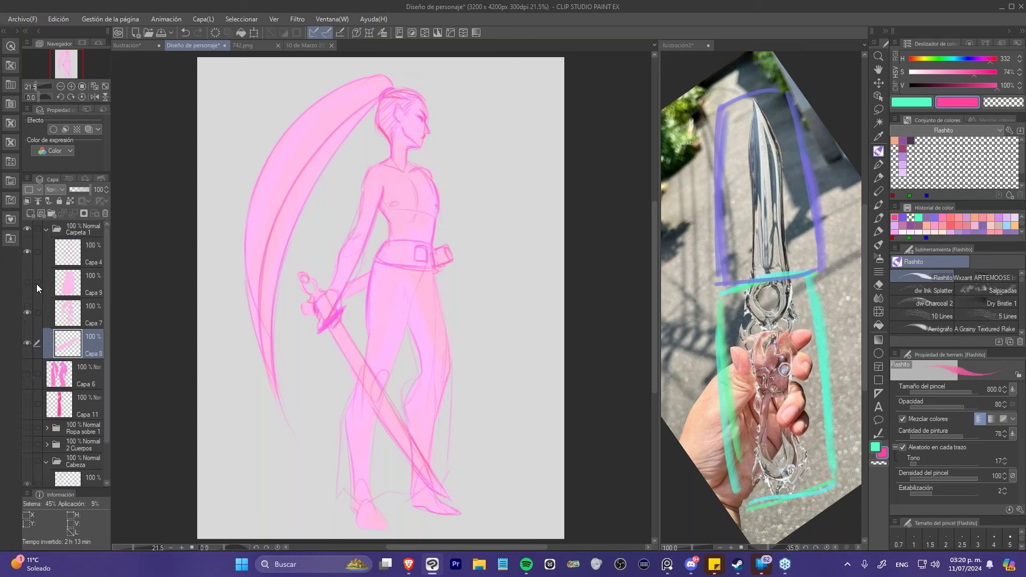
left_click(63, 281)
left_click(26, 281)
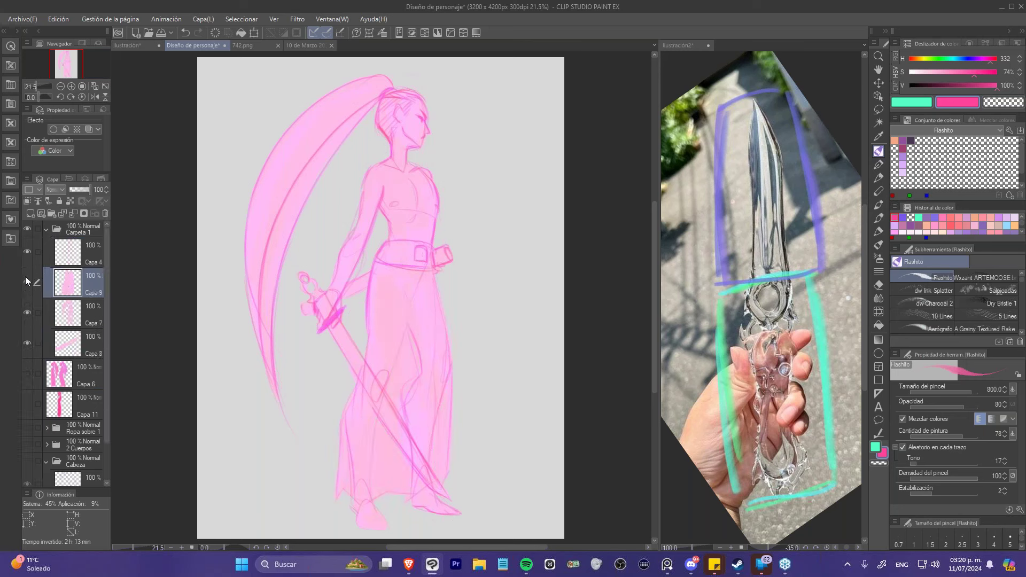
left_click(104, 87)
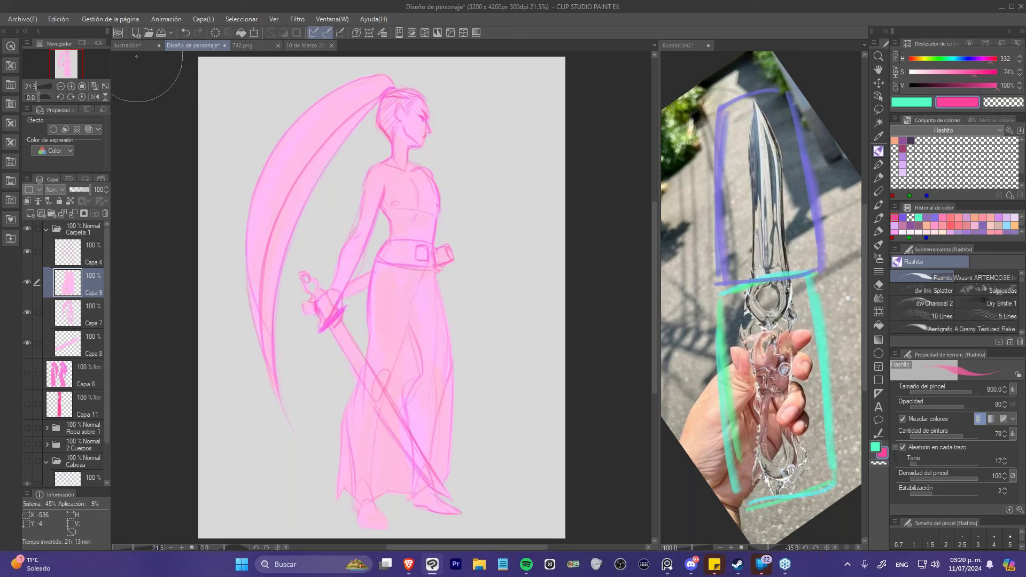
- Select Capa 7, lock its transparent pixels and set the brush size to 1071.8
left_click(68, 343)
left_click(68, 315)
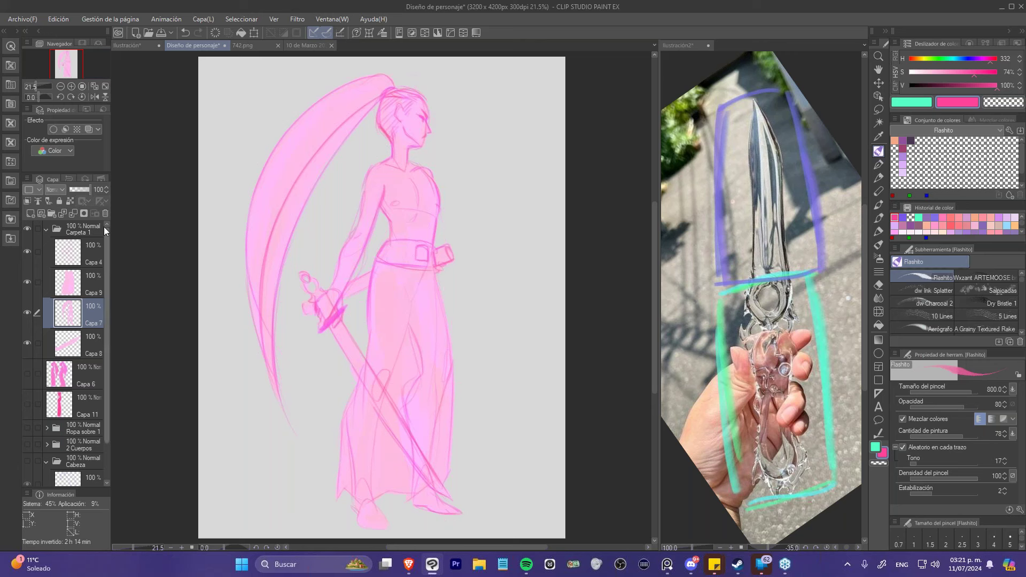
left_click(70, 202)
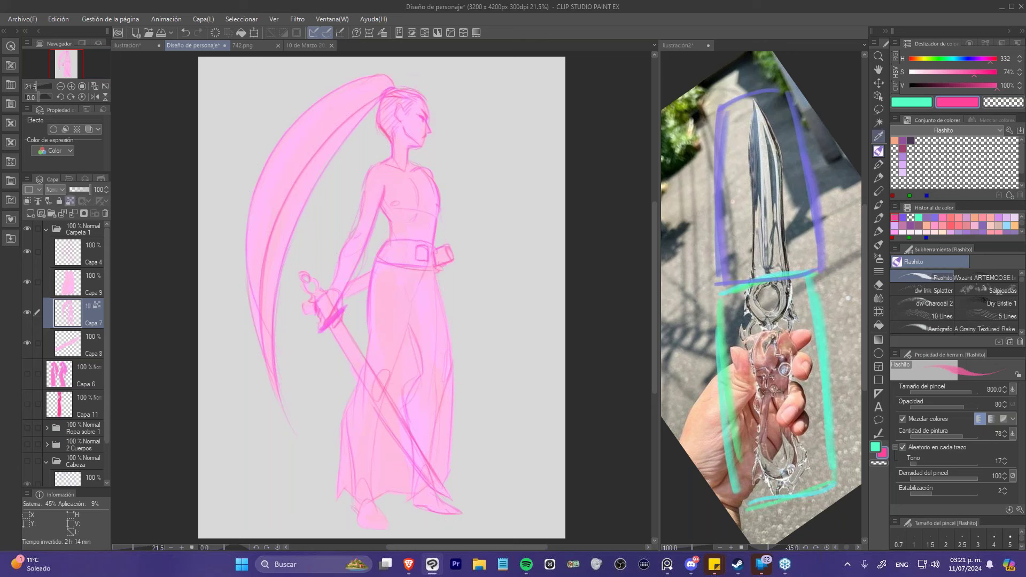
left_click_drag(966, 393, 977, 393)
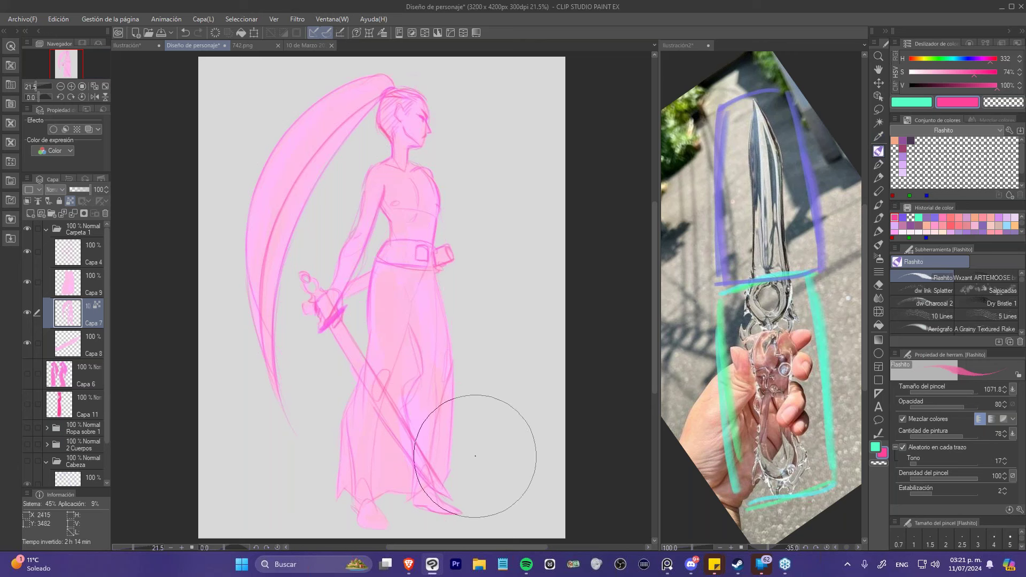
- Set the drawing colour to peach, H 15, S 45%, V 100%, with brush opacity 57 and paint amount 63
left_click(918, 58)
left_click_drag(918, 58, 914, 59)
left_click_drag(976, 72, 961, 73)
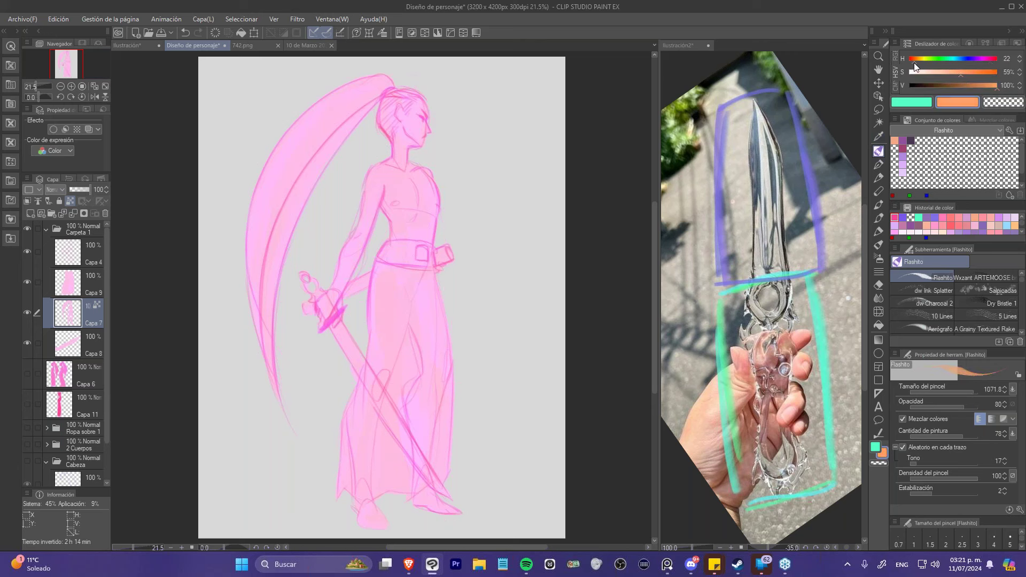
left_click(913, 59)
left_click(951, 72)
left_click(949, 406)
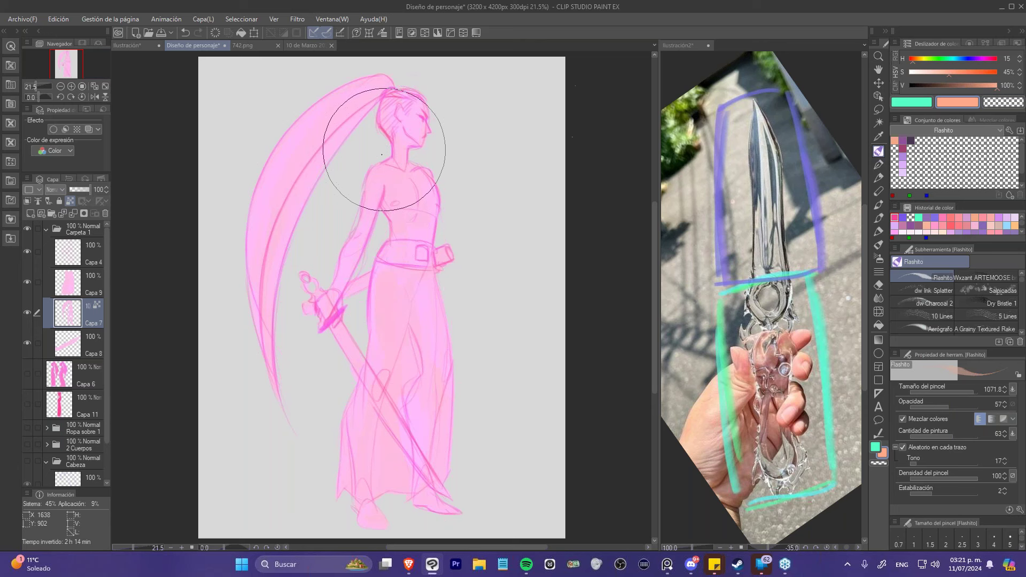
- Paint the swordsman's torso, arm and head peach, and deepen the skin with coral, H 9, S 50%, V 95%
mouse_move(378, 172)
left_mouse_down()
mouse_move(375, 229)
mouse_move(310, 309)
mouse_move(394, 171)
mouse_move(426, 252)
mouse_move(427, 208)
left_mouse_up()
left_click_drag(430, 173, 414, 115)
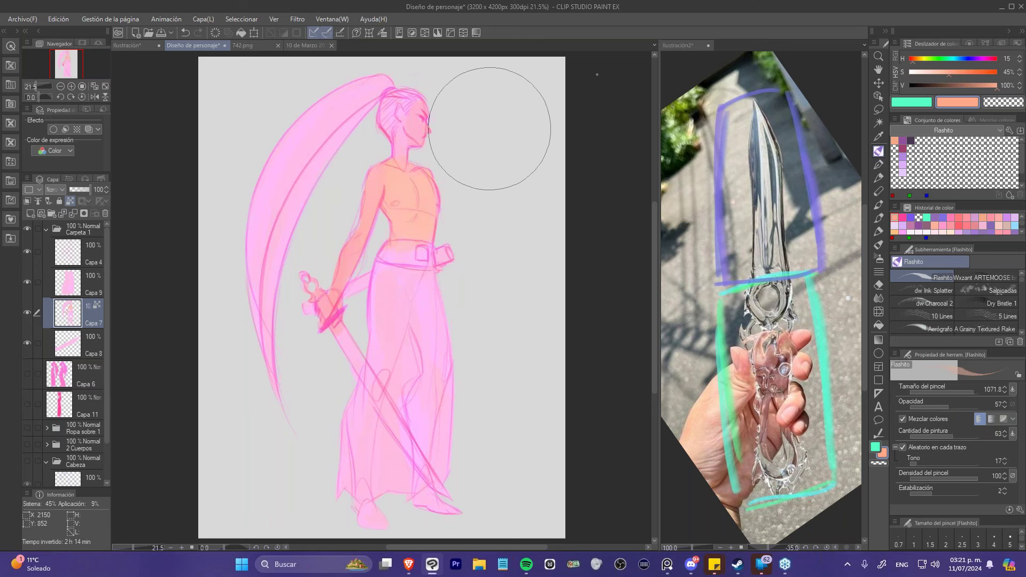
left_click(911, 59)
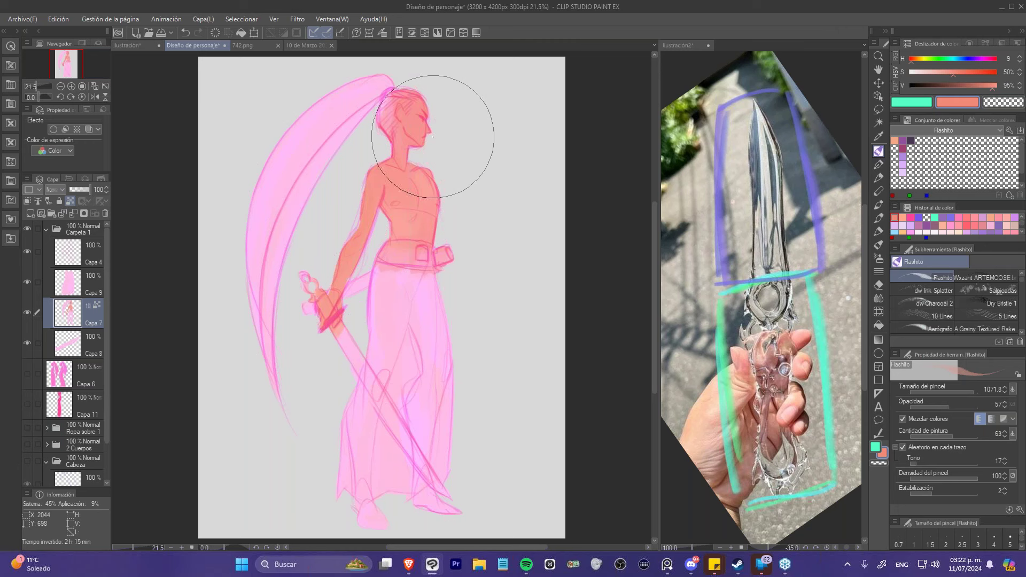
- Paint the ponytail and hair in pale lilac, H 282, S 11%, V 98%, keeping that colour active
left_click(902, 225)
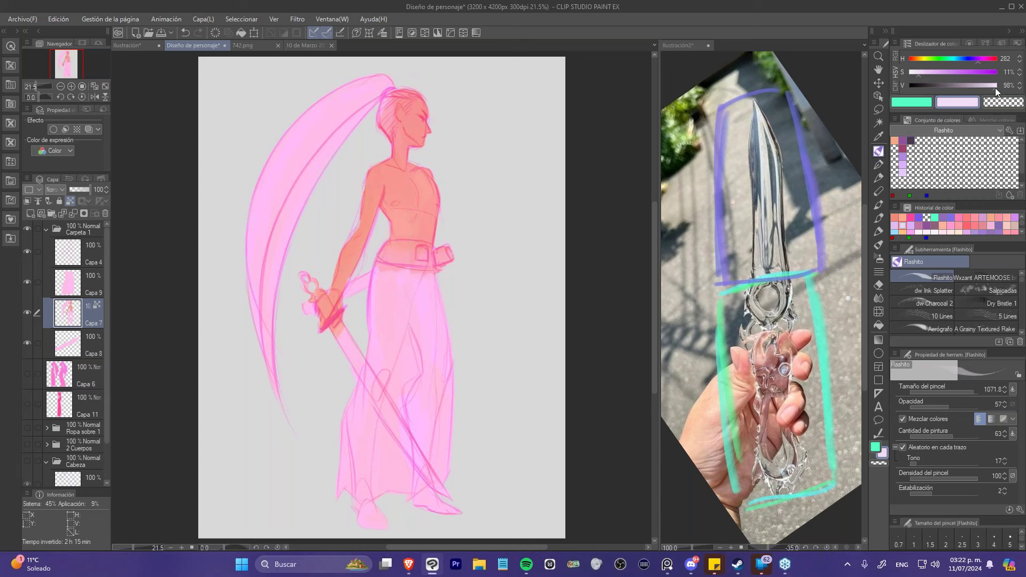
mouse_move(262, 252)
left_mouse_down()
mouse_move(274, 199)
mouse_move(263, 161)
mouse_move(256, 362)
mouse_move(313, 131)
mouse_move(268, 178)
mouse_move(302, 91)
mouse_move(298, 143)
mouse_move(333, 140)
mouse_move(377, 34)
mouse_move(387, 115)
mouse_move(393, 91)
mouse_move(389, 124)
mouse_move(383, 108)
mouse_move(378, 114)
mouse_move(384, 80)
mouse_move(384, 122)
mouse_move(393, 69)
mouse_move(405, 108)
mouse_move(389, 80)
mouse_move(416, 87)
mouse_move(366, 80)
mouse_move(328, 120)
left_mouse_up()
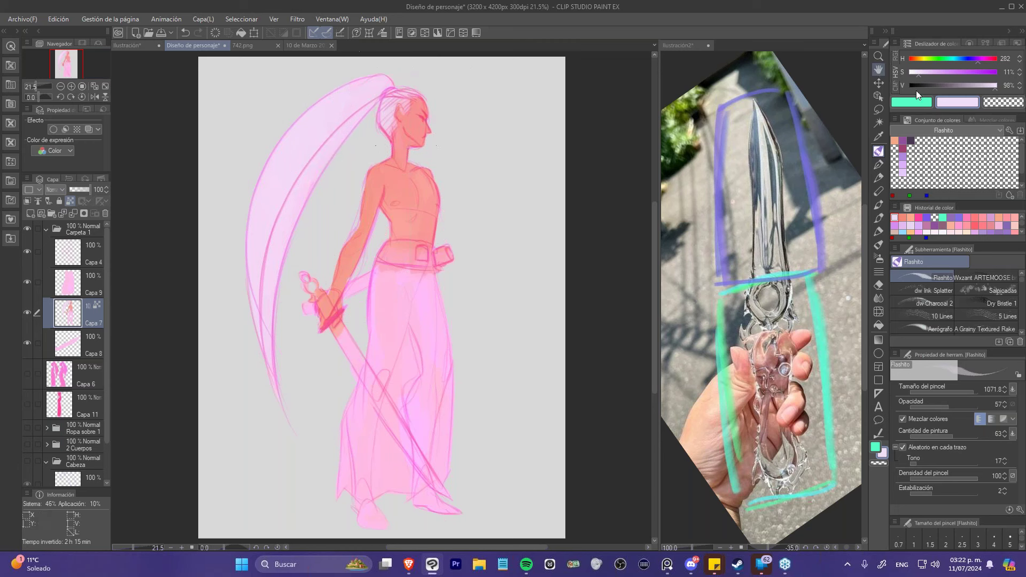
left_click(901, 218)
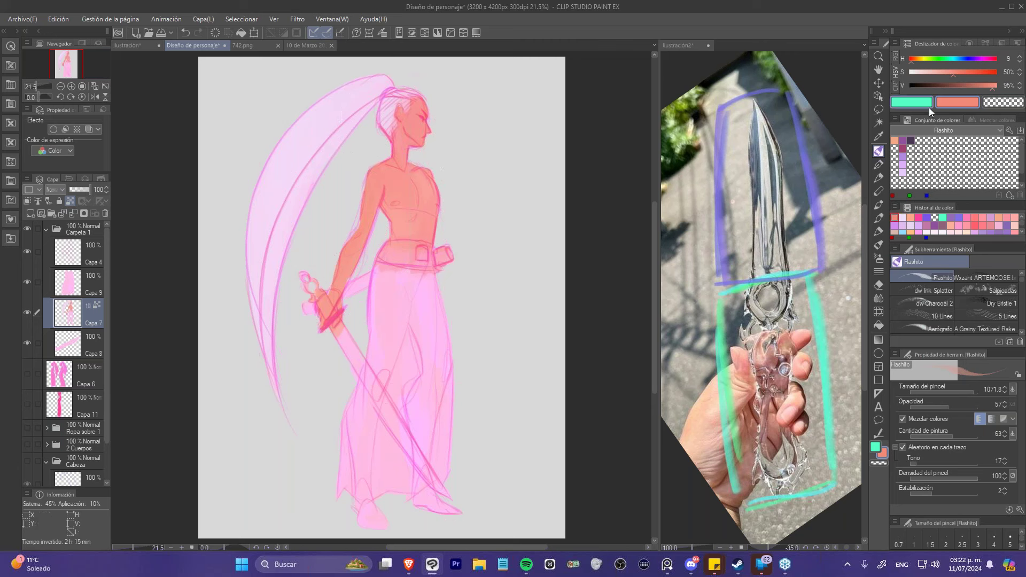
left_click(902, 217)
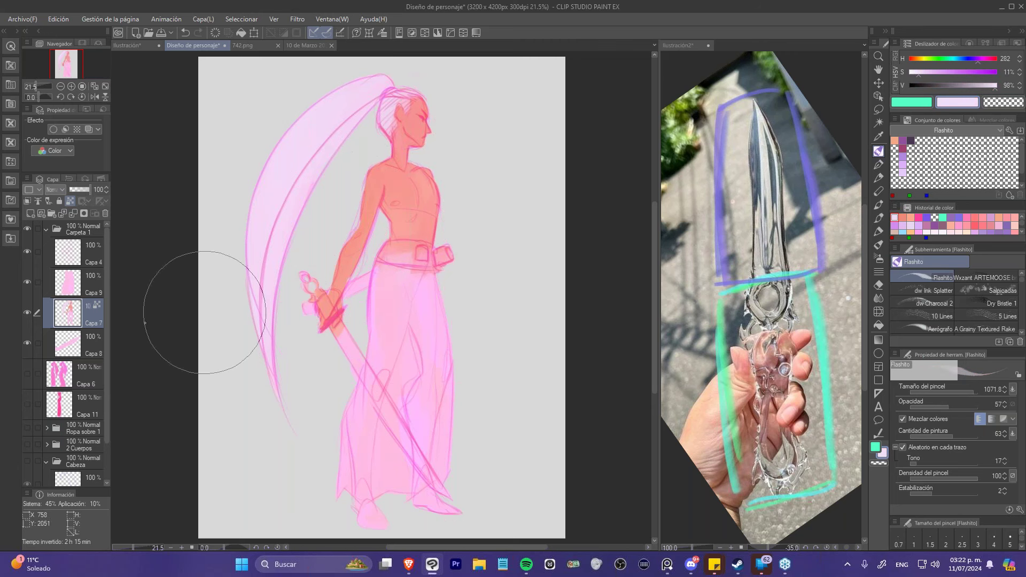
- Lock the transparent pixels of Capa 9 and paint the wide trousers in the same pale lilac
left_click(70, 281)
left_click(69, 201)
mouse_move(361, 399)
left_mouse_down()
mouse_move(383, 443)
mouse_move(420, 416)
mouse_move(452, 354)
mouse_move(409, 389)
mouse_move(357, 505)
mouse_move(355, 396)
mouse_move(378, 363)
mouse_move(378, 387)
mouse_move(394, 266)
mouse_move(391, 299)
mouse_move(429, 277)
mouse_move(388, 256)
mouse_move(423, 367)
mouse_move(434, 348)
mouse_move(398, 392)
mouse_move(450, 492)
mouse_move(392, 278)
mouse_move(410, 272)
mouse_move(405, 379)
mouse_move(379, 453)
mouse_move(400, 410)
left_mouse_up()
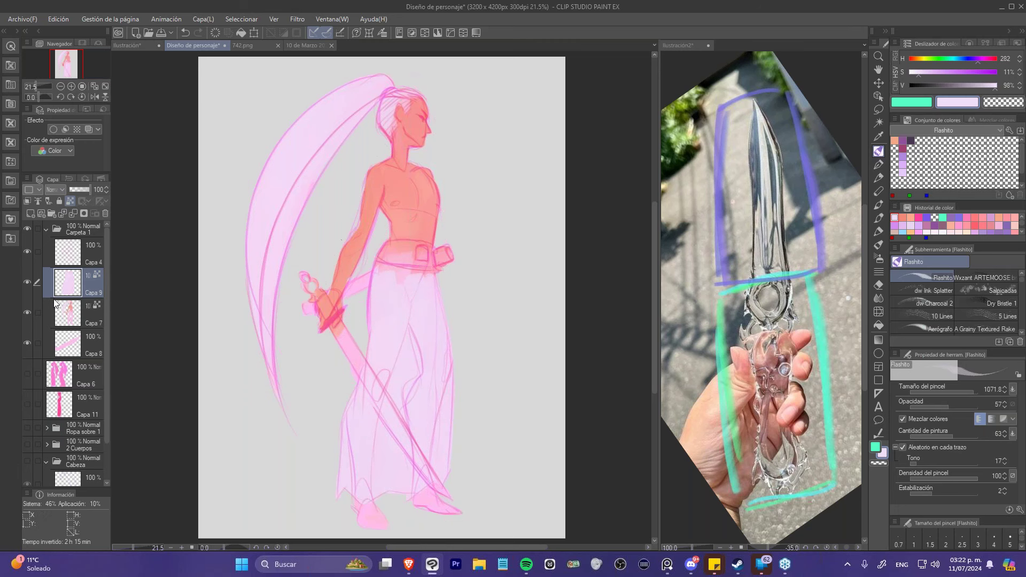
- Select Capa 4 and toggle its visibility to examine the line art over the trousers and sword up close
left_click(27, 251)
left_click(67, 245)
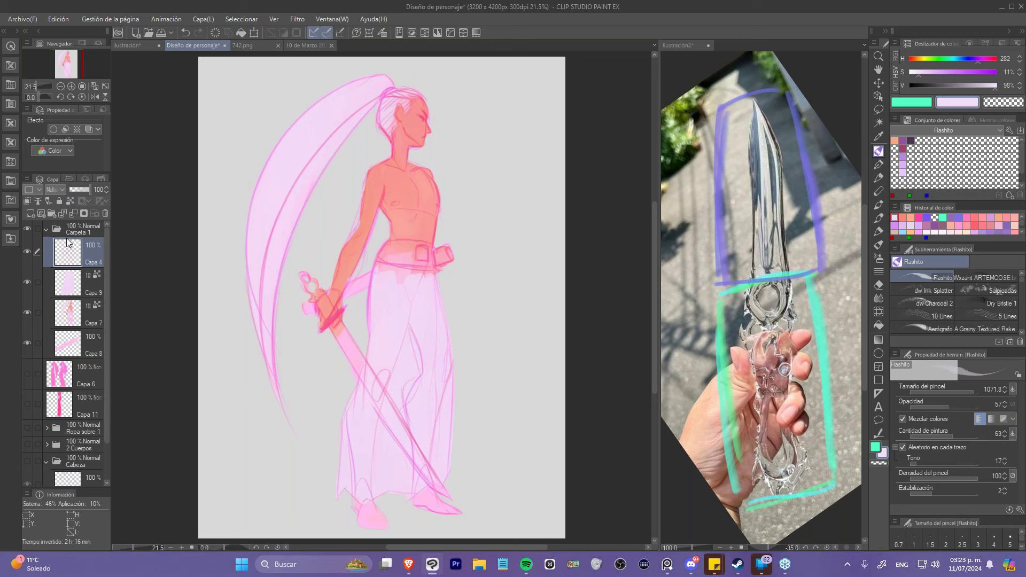
scroll(353, 445, "up", 2)
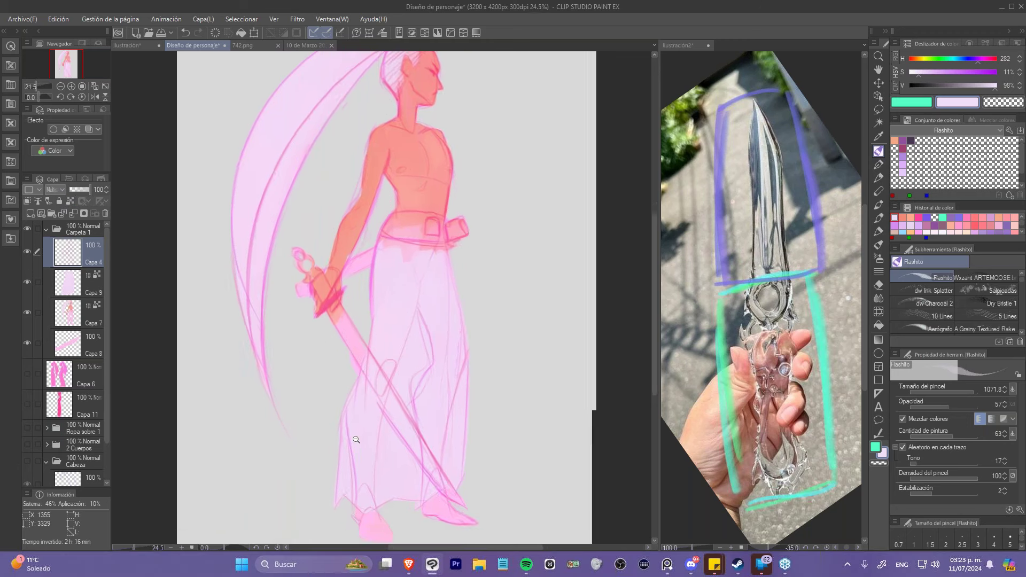
left_click_drag(387, 246, 285, 238)
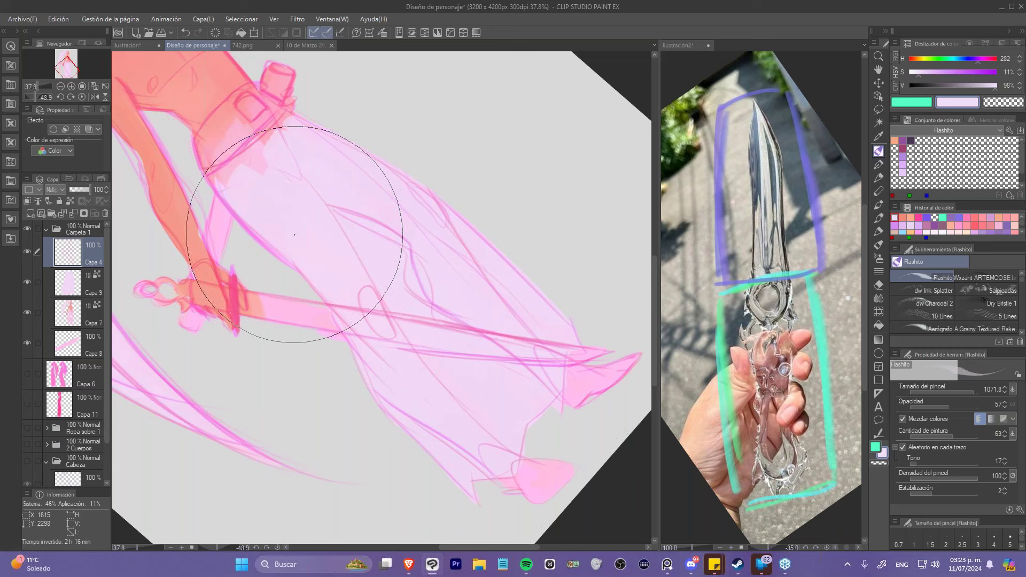
left_click(26, 252)
left_click(26, 251)
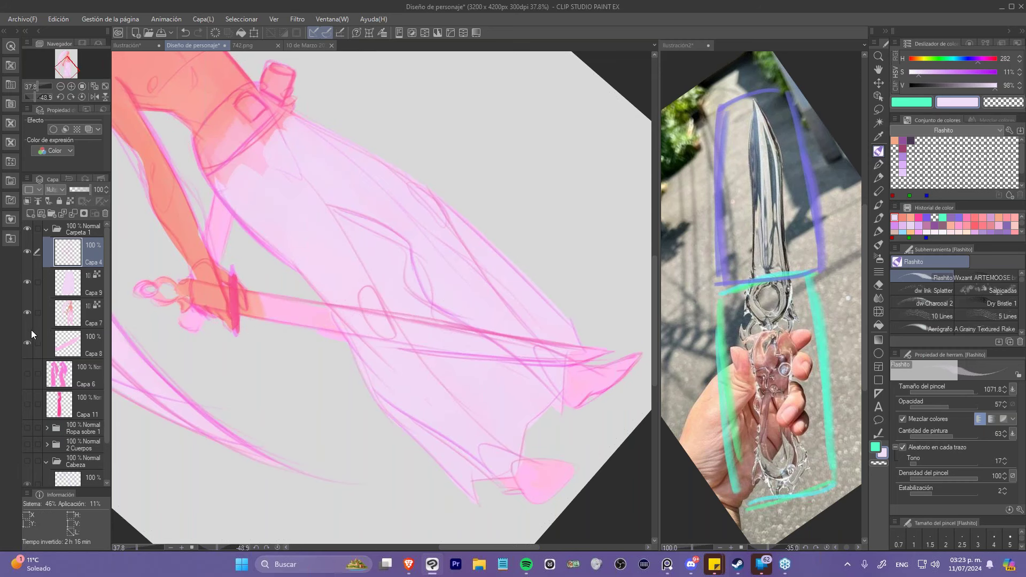
- Select Capa 7, inspect the colours around the hand and sword hilt up close, and return to the full upright canvas
left_click(28, 312)
left_click(75, 312)
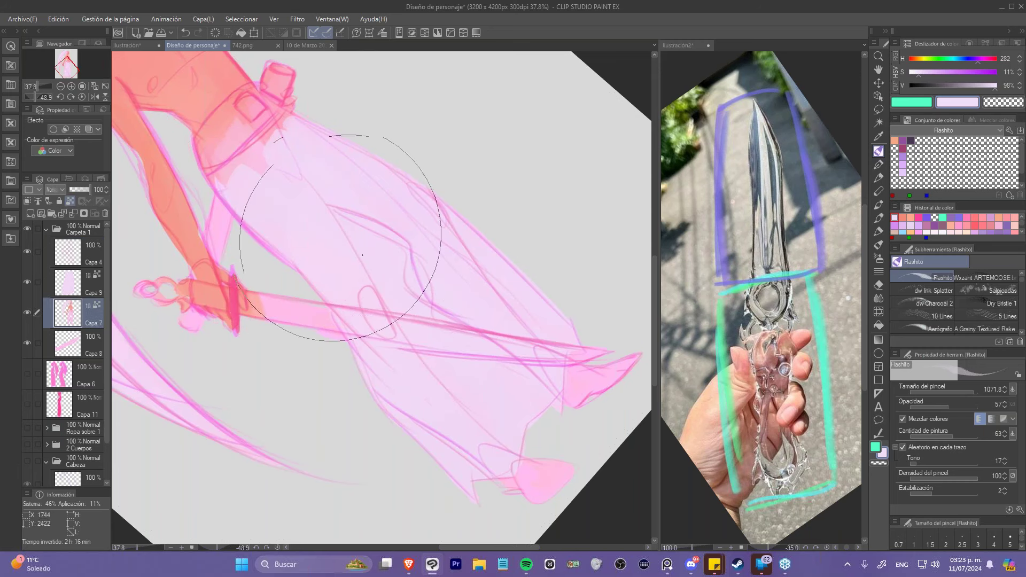
left_click_drag(267, 351, 329, 340)
scroll(299, 284, "up", 5)
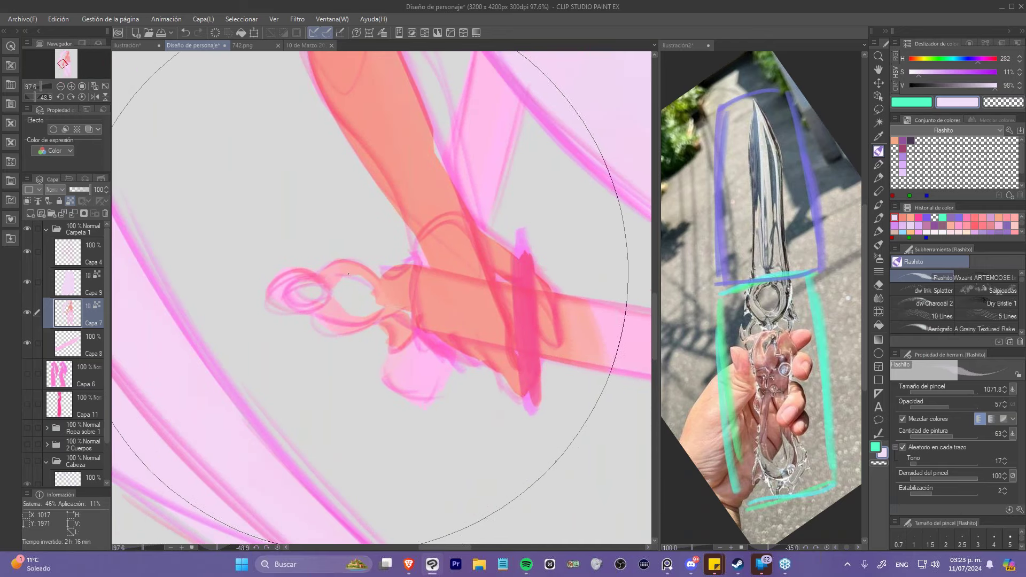
scroll(342, 263, "up", 1)
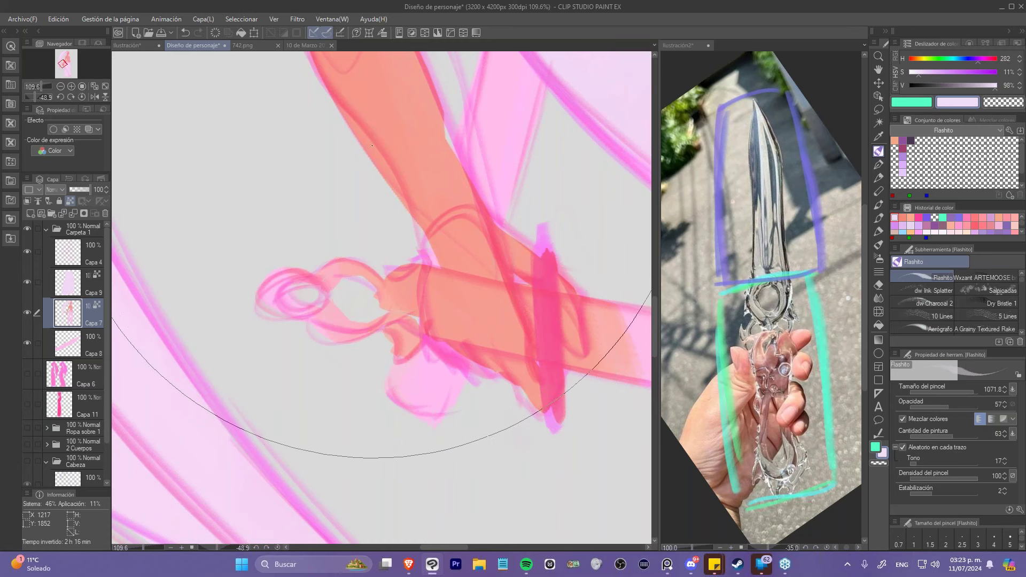
left_click(84, 95)
left_click(105, 85)
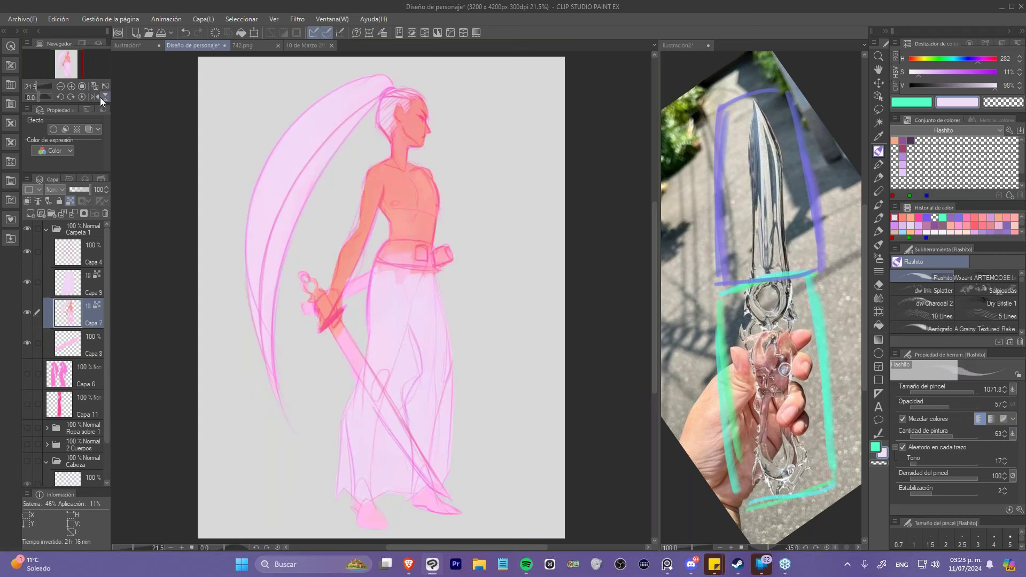
- Set the colour to greyish lilac, H 282, S 7%, V 82%, reduce the brush to size 500 and paint over the sword blade on Capa 7
left_click(27, 312)
left_click(981, 86)
left_click(915, 74)
key("[")
key("[")
key("[")
key("[")
key("[")
left_click_drag(346, 347, 398, 426)
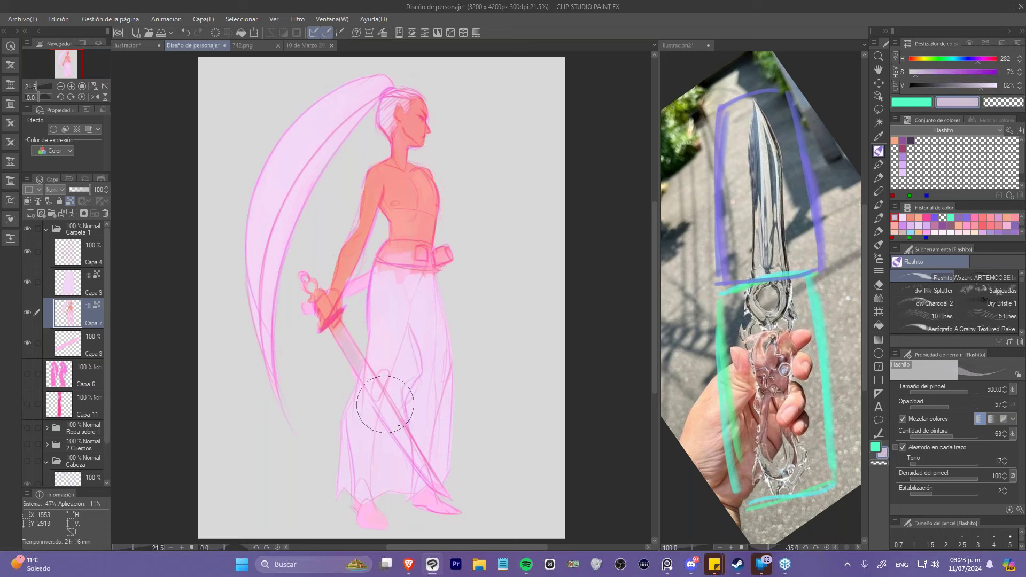
- With Capa 9 hidden, lock Capa 8's transparent pixels, paint the sword greyish lilac at brush size 1500, and show Capa 9 again
left_click(27, 283)
left_click(27, 282)
left_click(27, 282)
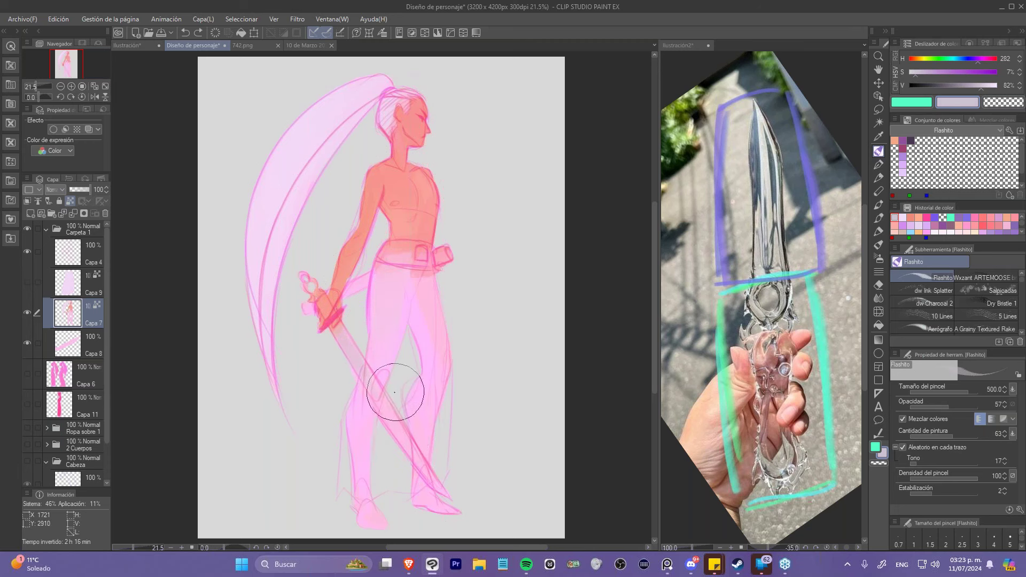
left_click_drag(388, 413, 444, 493)
left_click(80, 344)
left_click(71, 201)
key("bracketright")
key("bracketright")
key("bracketright")
key("bracketright")
key("bracketright")
key("bracketright")
left_click(29, 283)
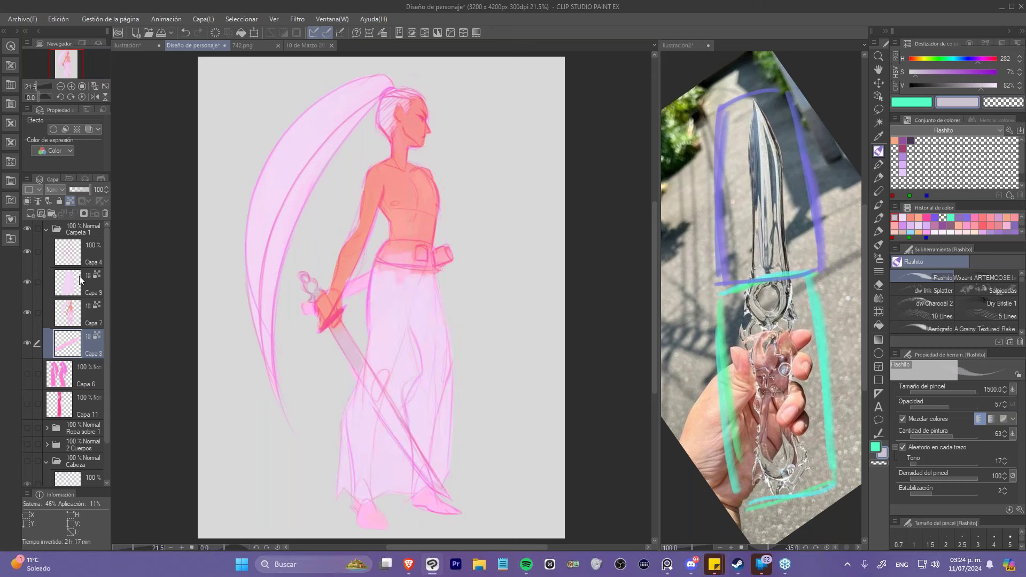
- Paint both feet on Capa 7 with the skin tone sampled from the torso, H 3, S 42%, V 97%
left_click(78, 307)
left_click(405, 192, "alt")
left_click_drag(364, 490, 427, 500)
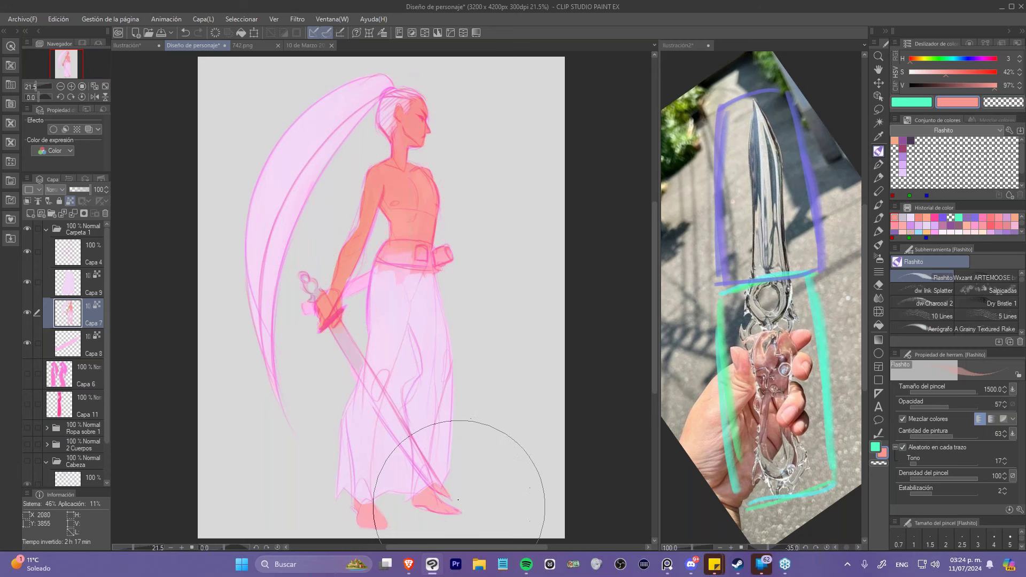
- Sample the blade's greyish pink, touch up the sword tip at brush size 300, and sample the trousers' pale lilac
left_click(359, 352, "alt")
key("bracketleft")
key("bracketleft")
key("bracketleft")
key("bracketleft")
key("bracketleft")
key("bracketleft")
key("bracketleft")
key("bracketleft")
left_click_drag(441, 491, 444, 492)
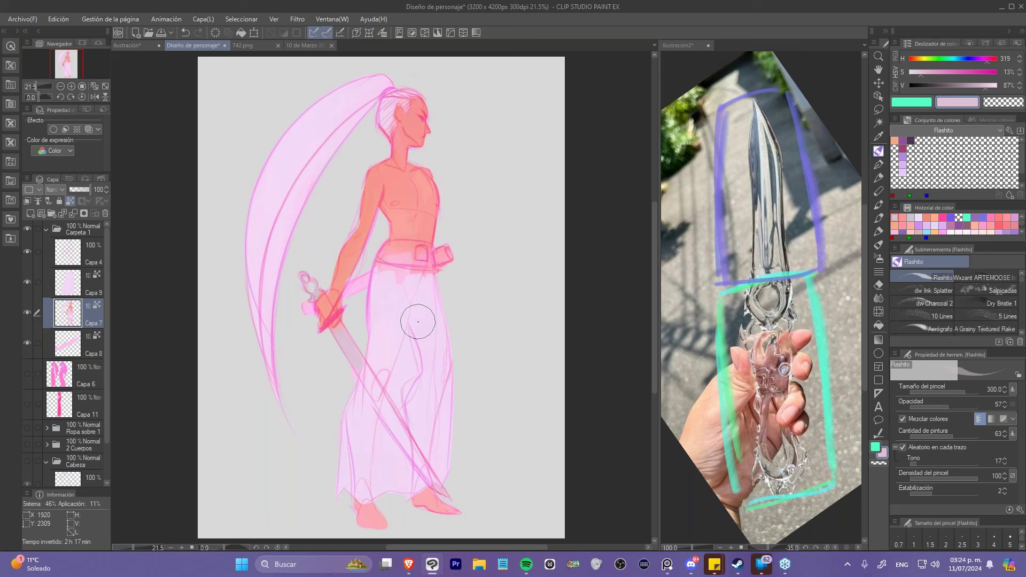
left_click(417, 321, "alt")
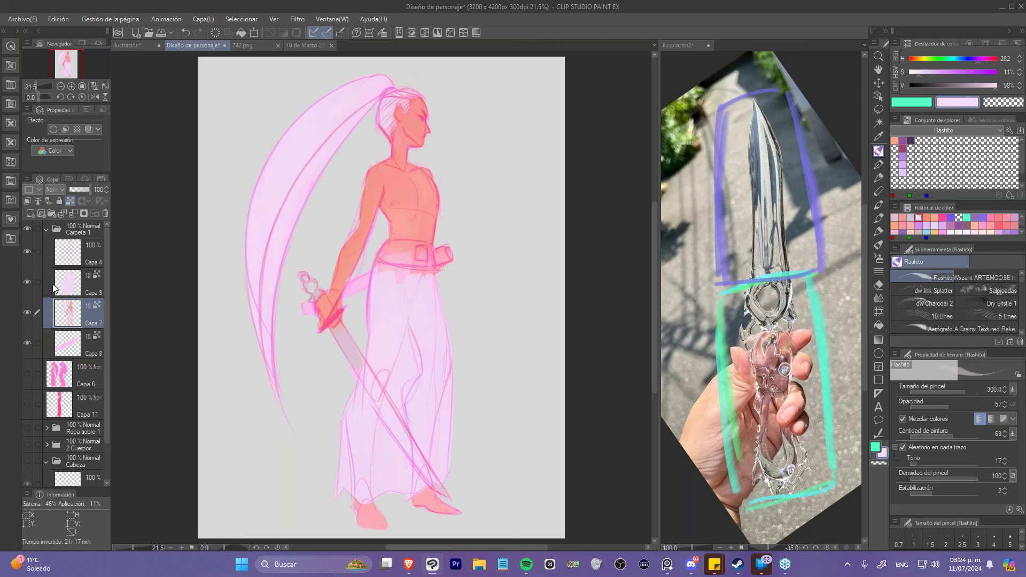
- Toggle the visibility of Capa 7 to compare the figure with and without its body colours
left_click(28, 312)
left_click(28, 312)
left_click(27, 312)
left_click(27, 312)
- Switch windows briefly, return to the drawing program and open the 742.png document to view its two coloured characters
key("alt+Tab")
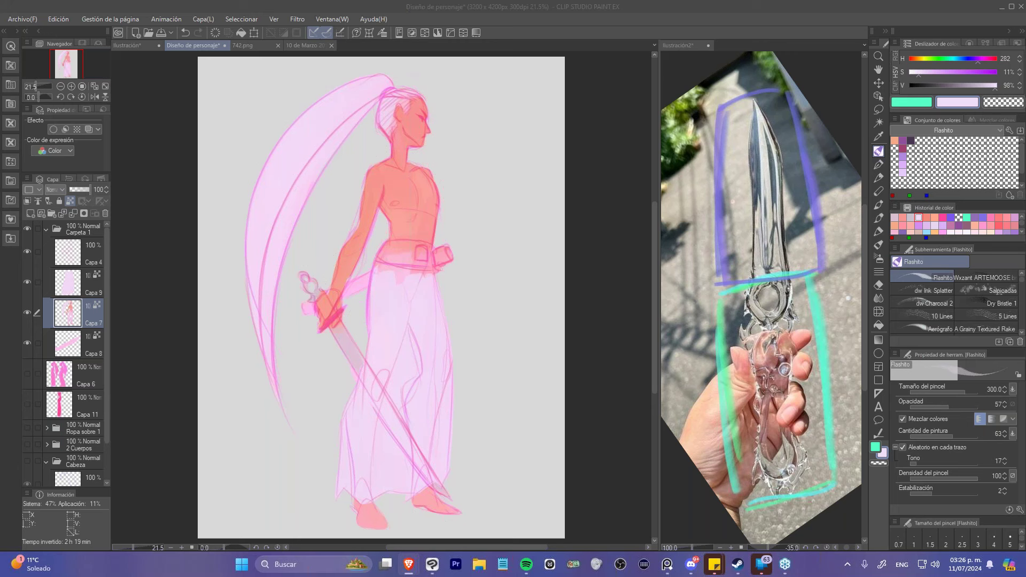
left_click(348, 4)
left_click(268, 41)
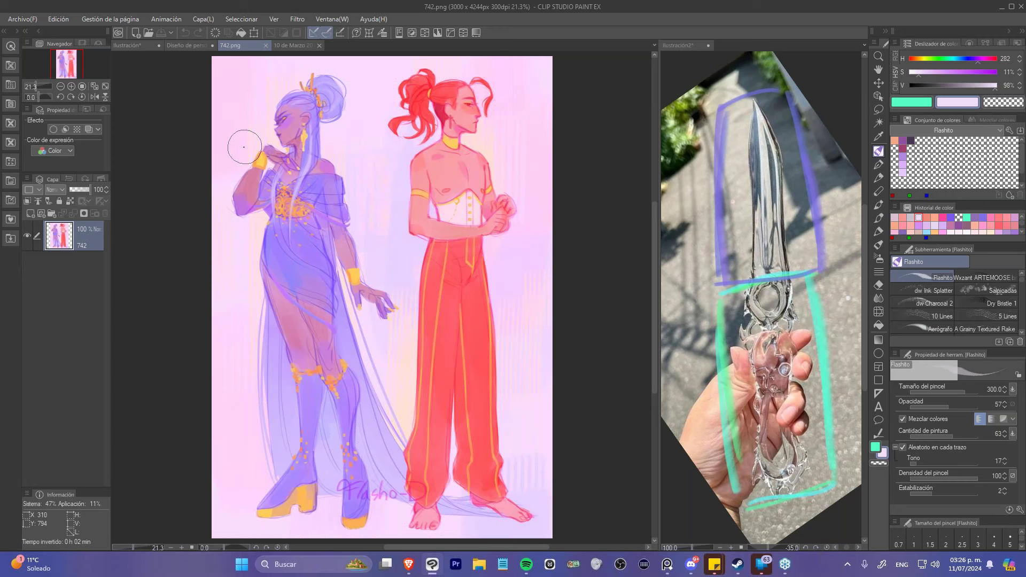
- Examine both full figures in 742.png and the purple character's face, hair and gold dress ornaments up close
scroll(238, 145, "up", 3)
scroll(237, 146, "down", 1)
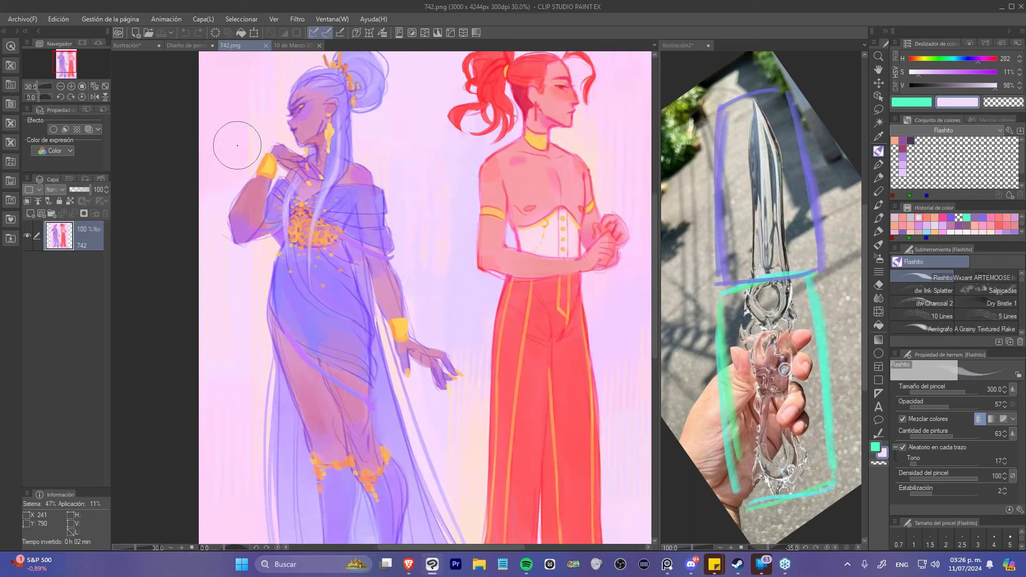
scroll(237, 145, "down", 1)
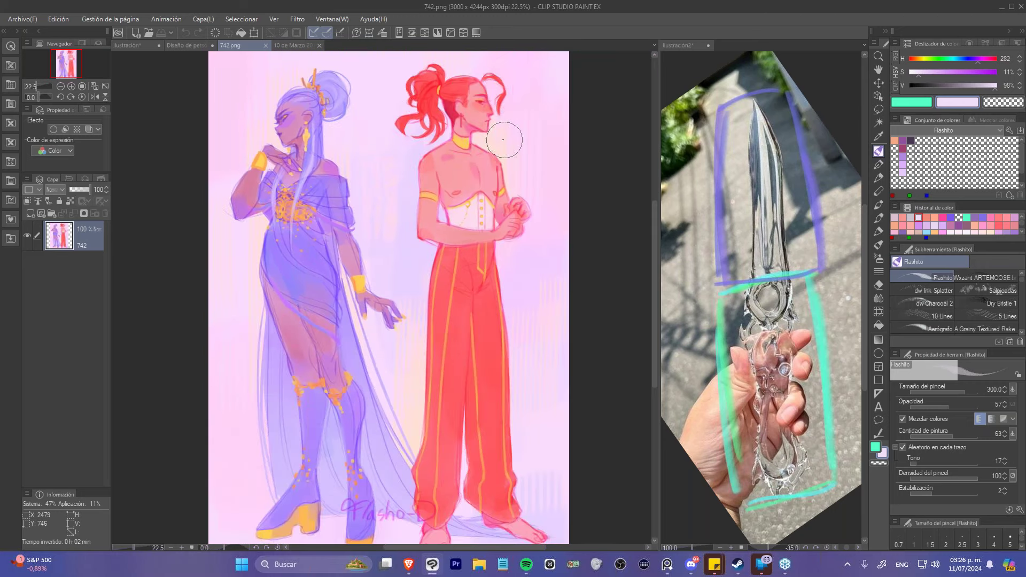
scroll(502, 134, "up", 2)
left_click(104, 87)
left_click(104, 87)
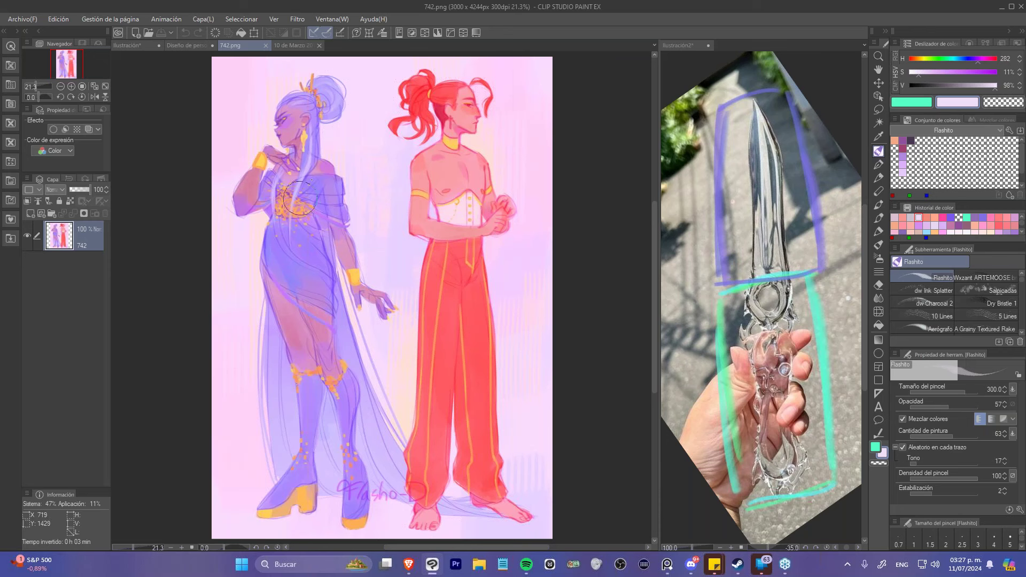
scroll(288, 132, "up", 2)
scroll(288, 131, "up", 3)
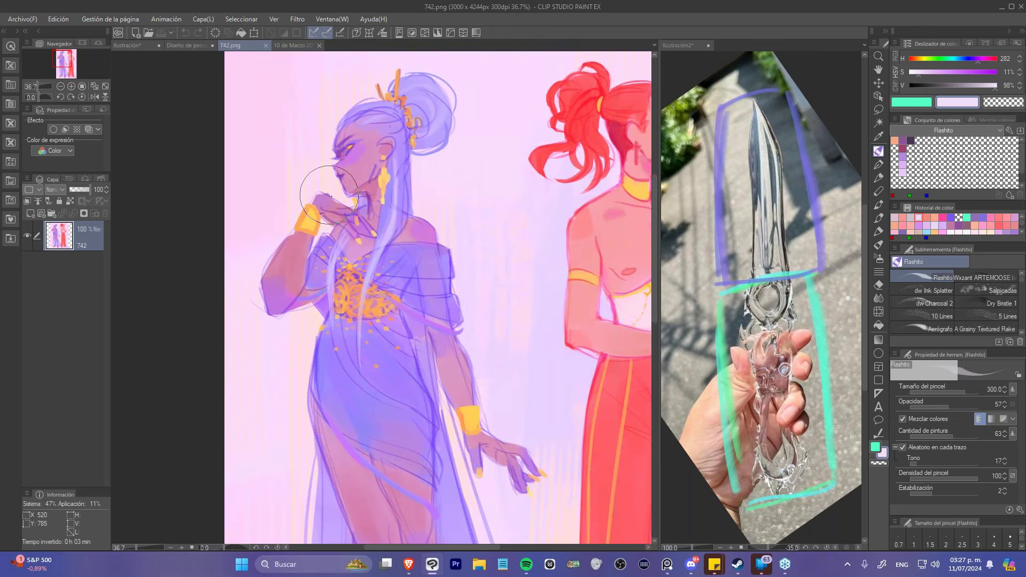
scroll(377, 203, "down", 2)
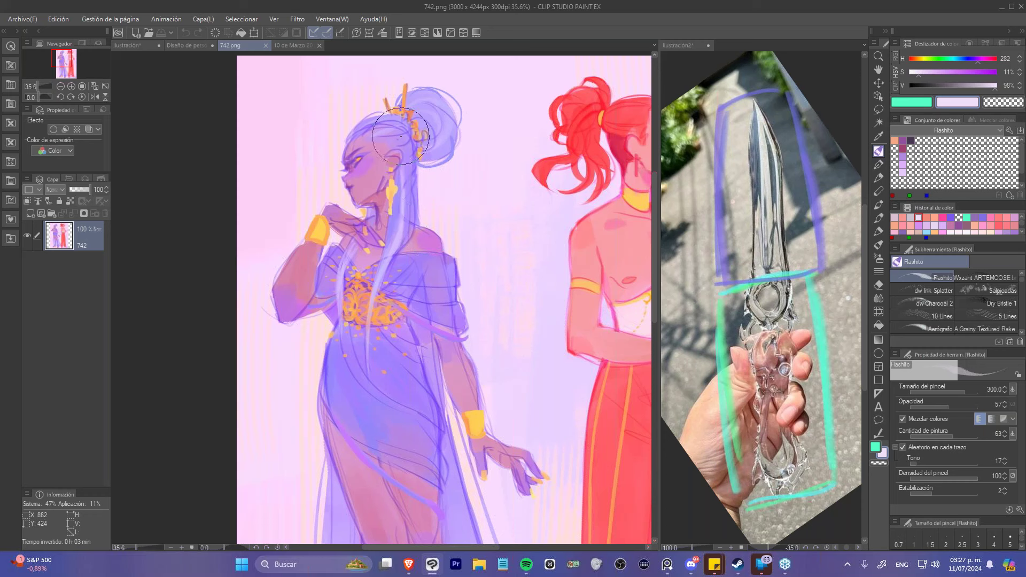
scroll(387, 131, "up", 2)
scroll(387, 131, "down", 3)
scroll(401, 255, "up", 2)
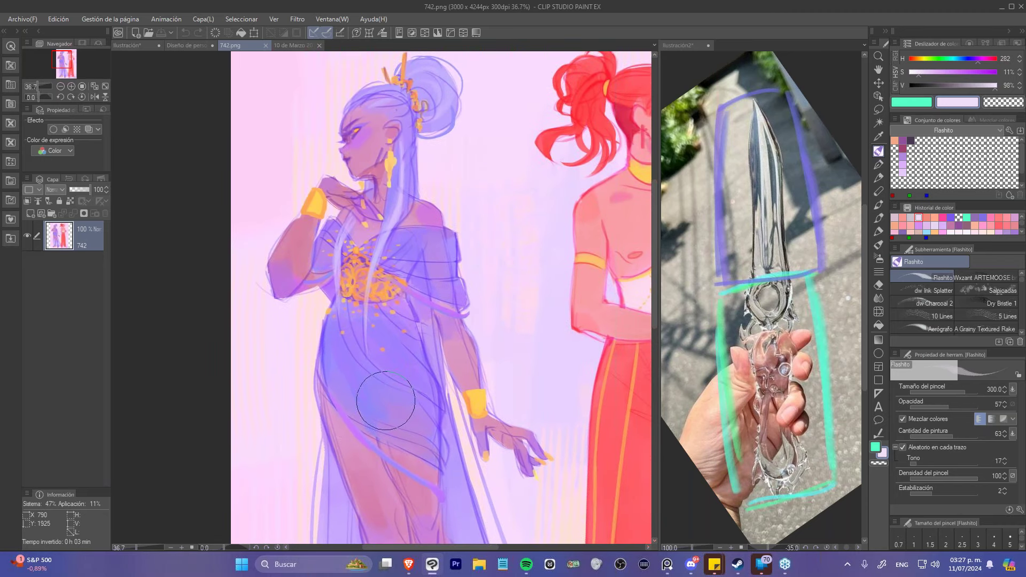
- Switch windows briefly, return to the drawing program and compare the purple character's colours with the red-haired character's
key("alt+Tab")
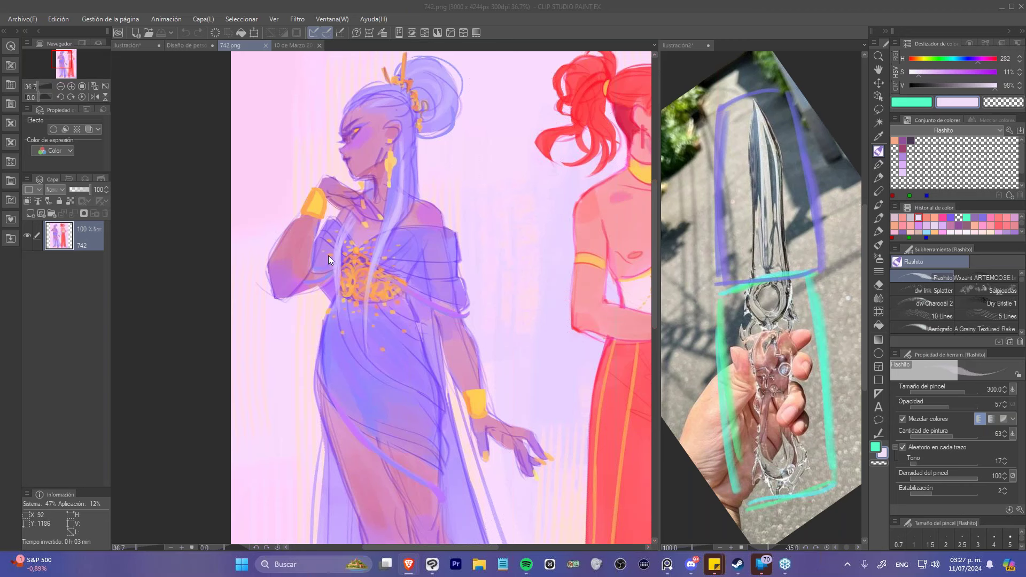
left_click(450, 6)
scroll(325, 299, "down", 2)
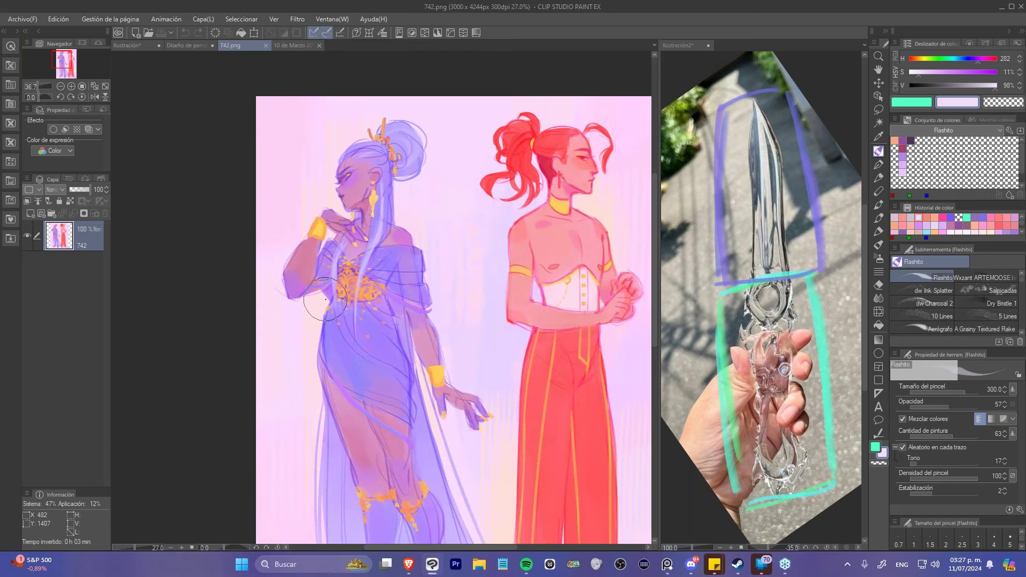
scroll(359, 155, "up", 3)
scroll(358, 155, "up", 1)
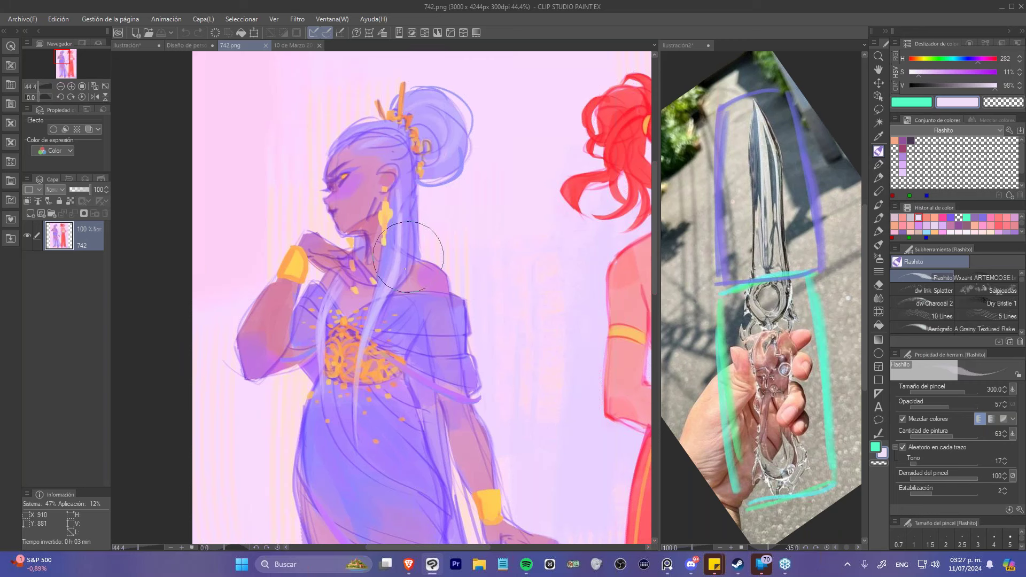
scroll(201, 216, "down", 6)
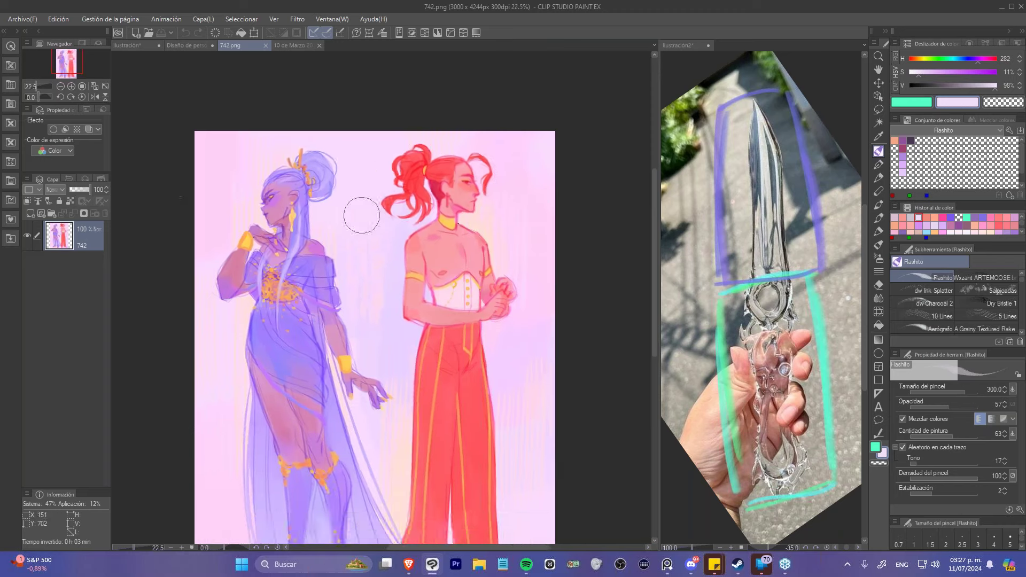
scroll(534, 249, "up", 1)
scroll(490, 246, "down", 1)
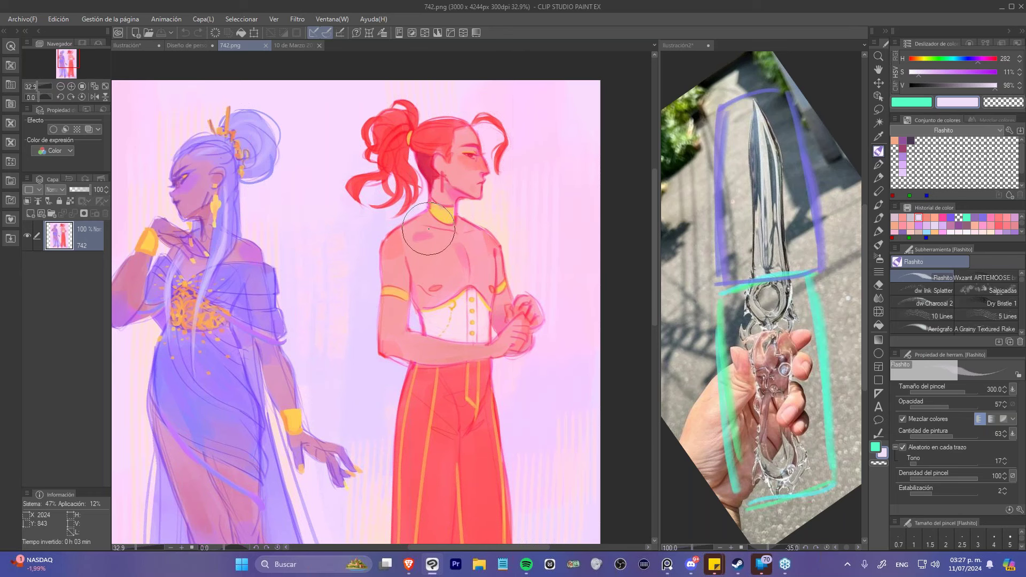
scroll(497, 295, "up", 1)
scroll(498, 293, "down", 1)
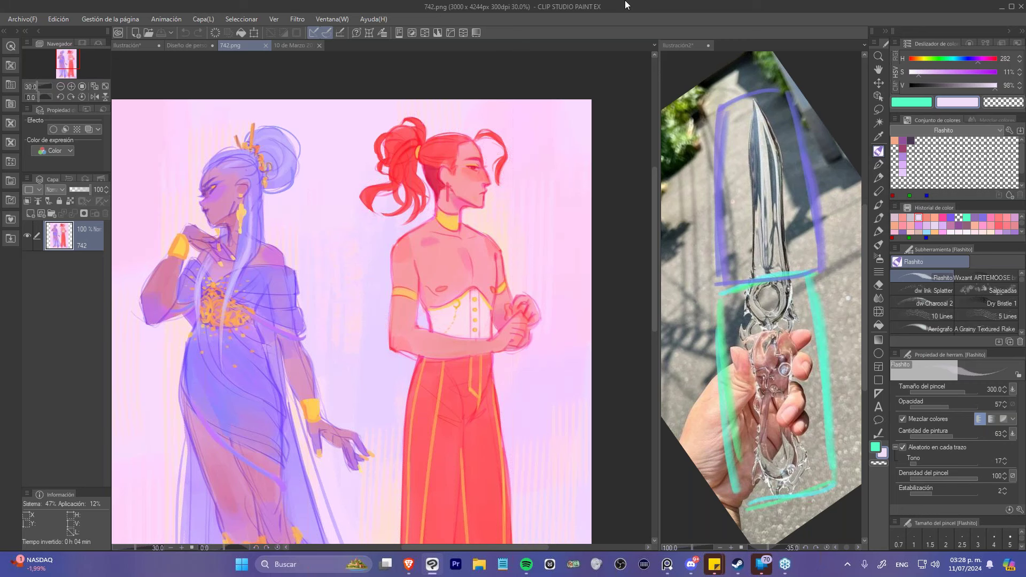
scroll(423, 161, "up", 2)
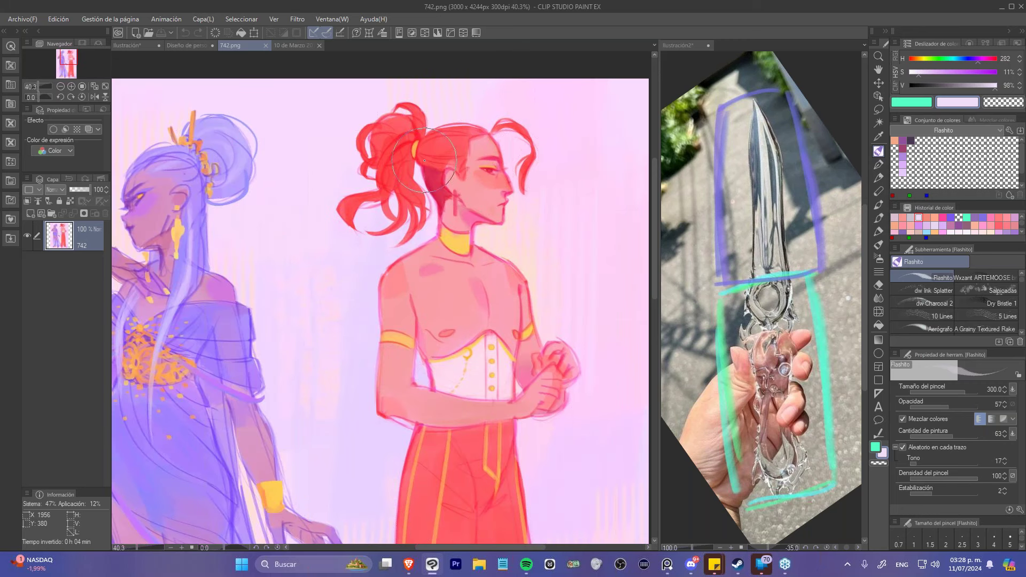
scroll(424, 161, "down", 1)
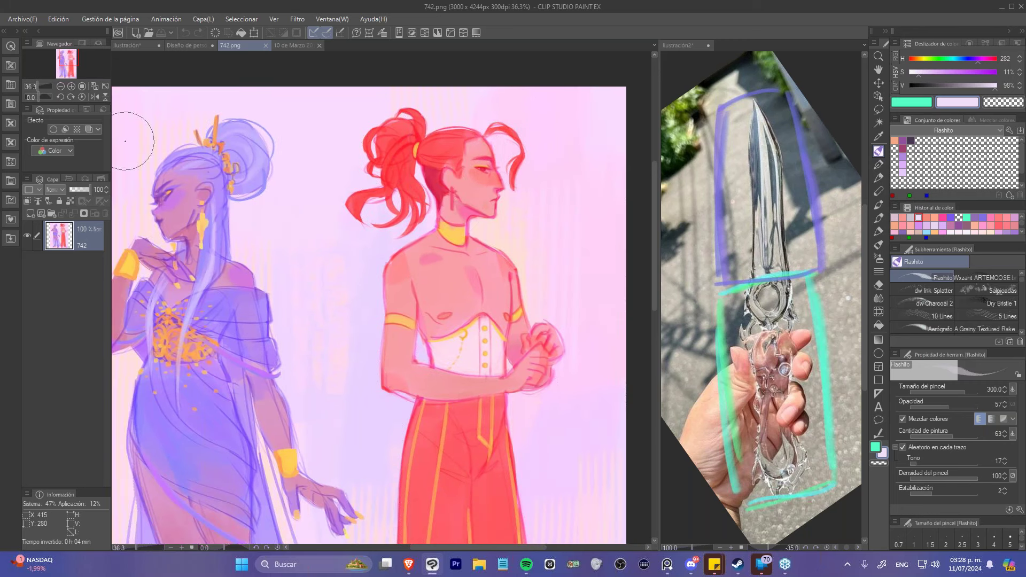
- View the whole 742.png illustration and compare the faces, hair and gold accents of its two characters
left_click(104, 87)
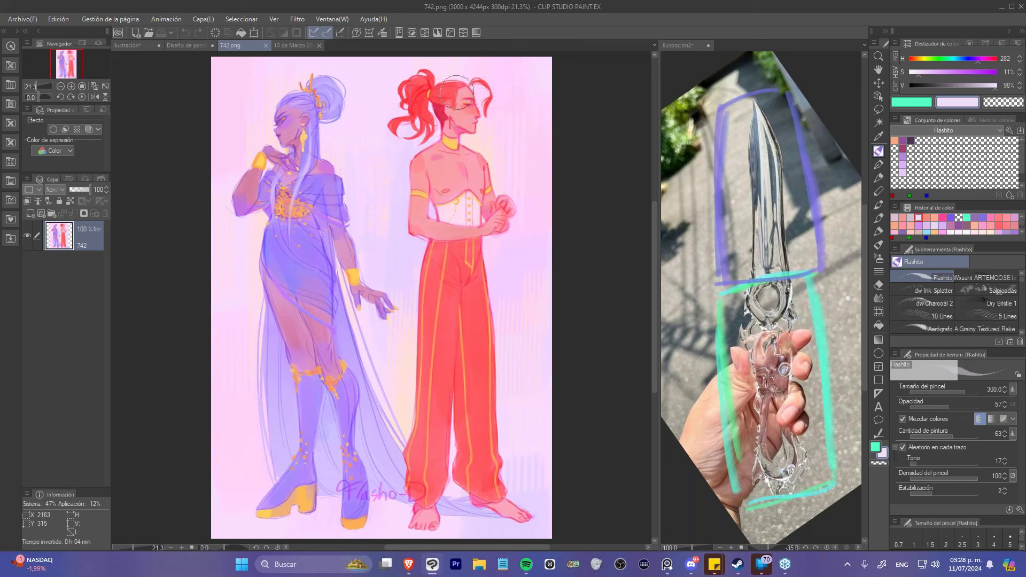
scroll(456, 91, "up", 2)
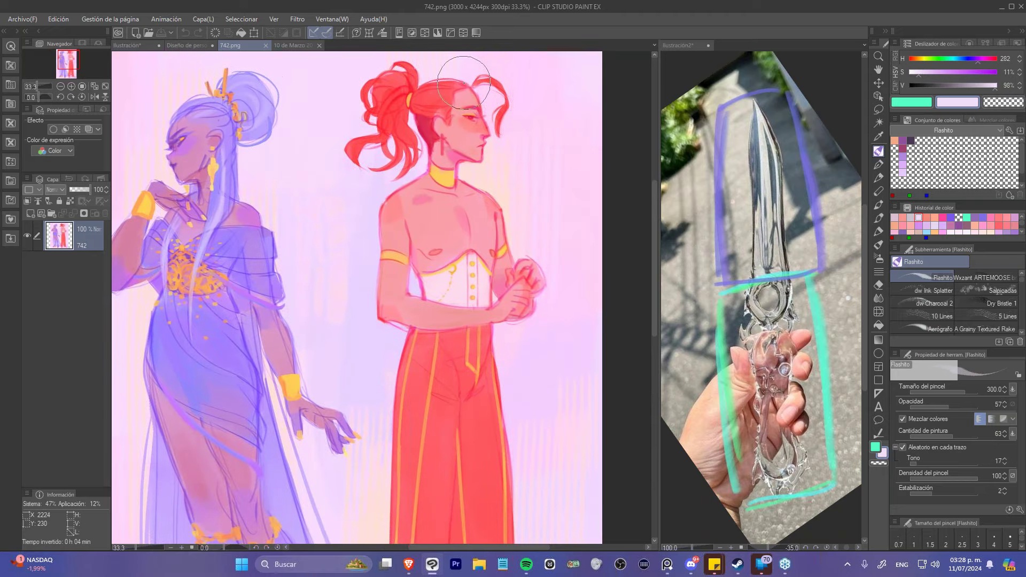
scroll(464, 83, "up", 1)
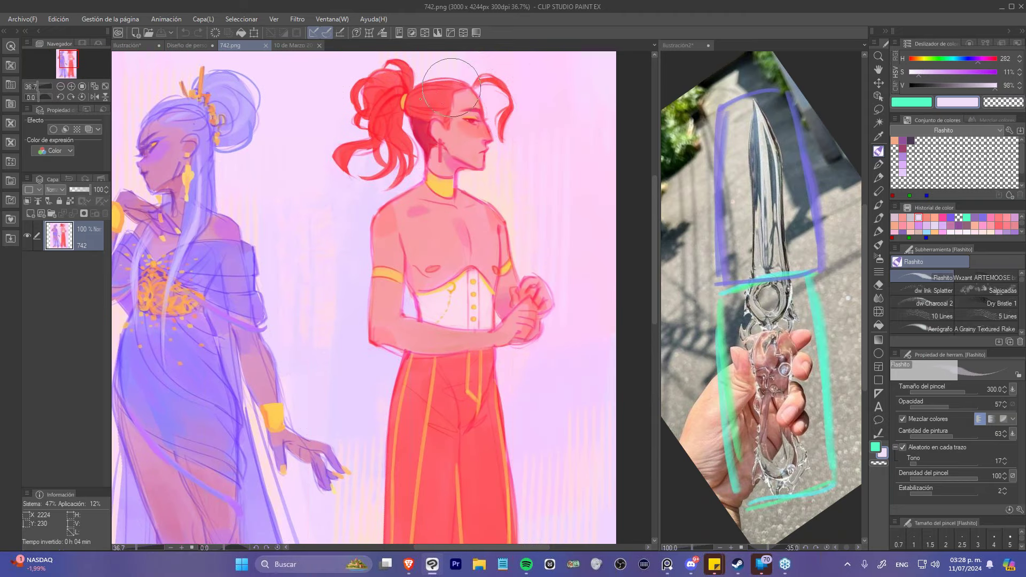
scroll(203, 137, "up", 2)
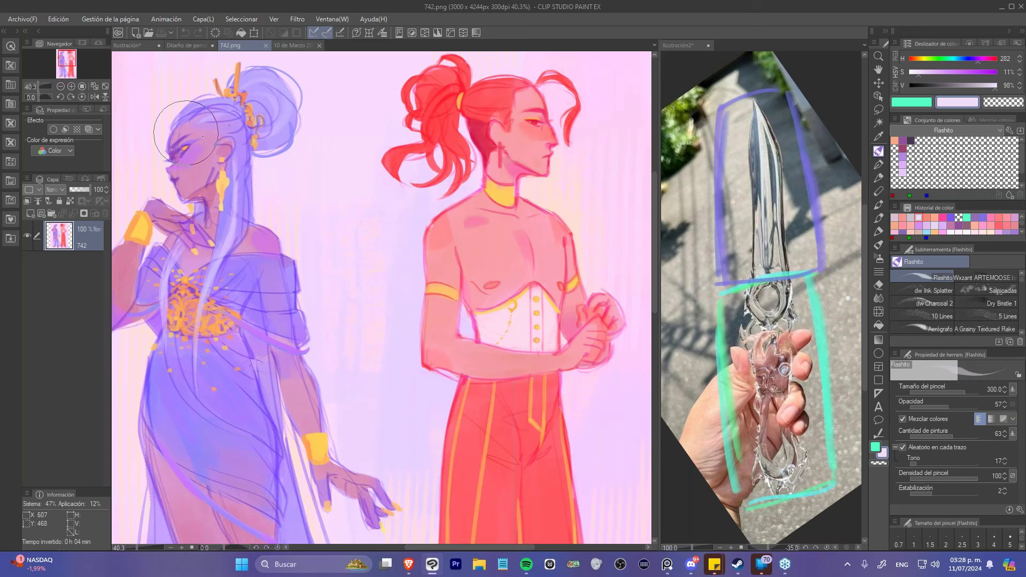
scroll(609, 173, "down", 1)
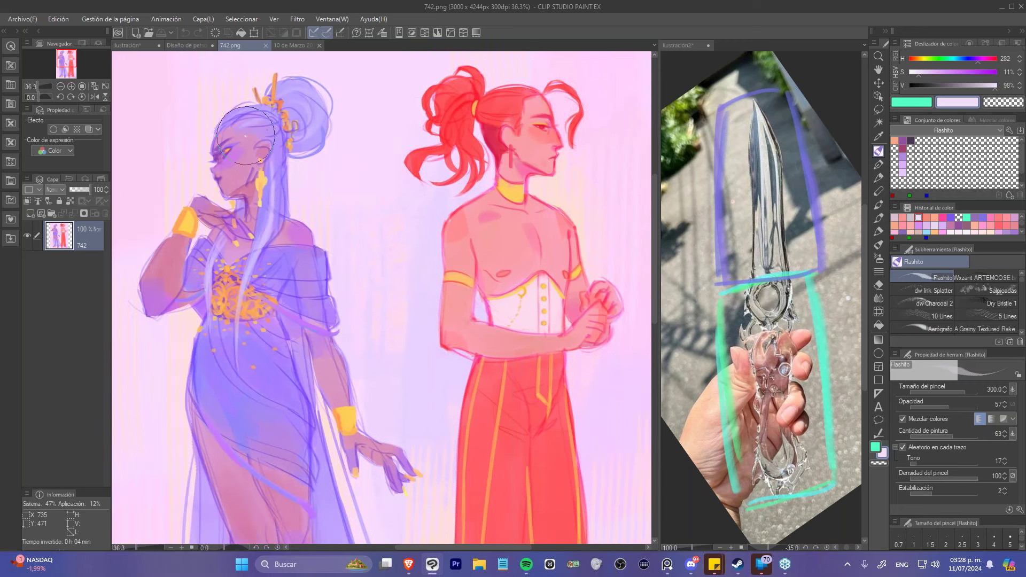
scroll(155, 178, "up", 3)
scroll(154, 181, "down", 3)
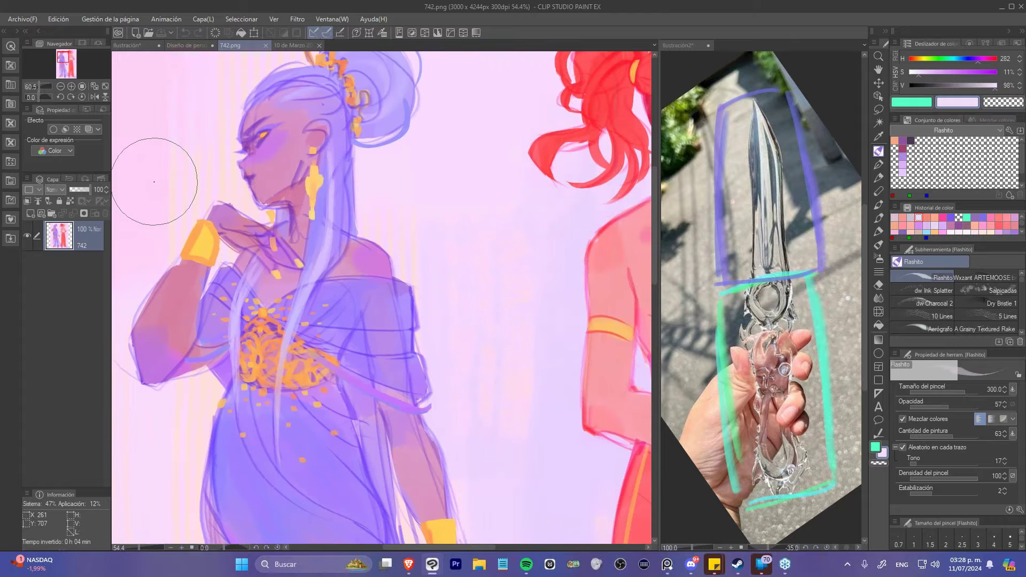
scroll(543, 171, "up", 2)
scroll(556, 149, "down", 2)
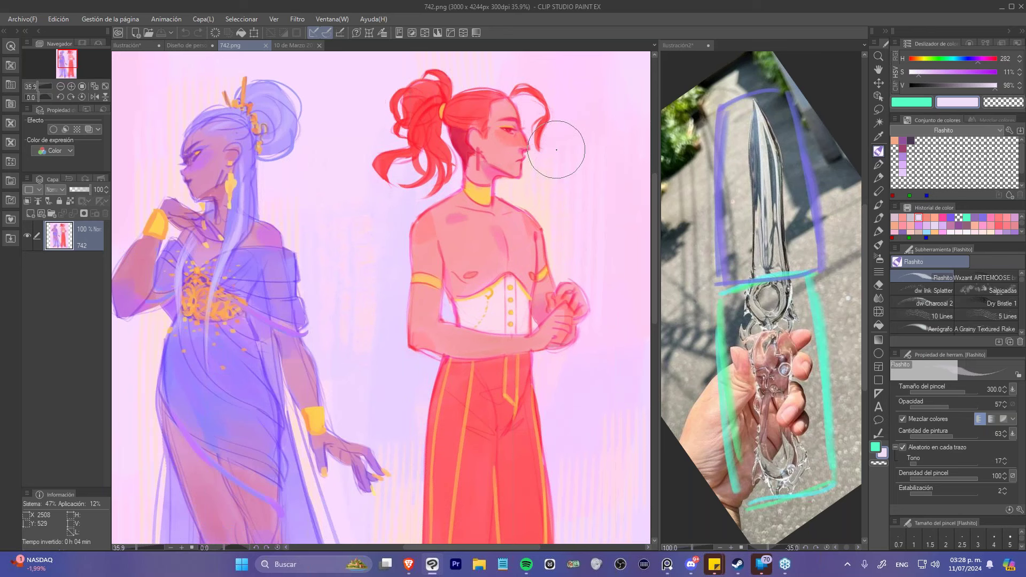
- Examine the red-haired character's torso, white corset, gold collar and face up close in 742.png
scroll(509, 298, "up", 3)
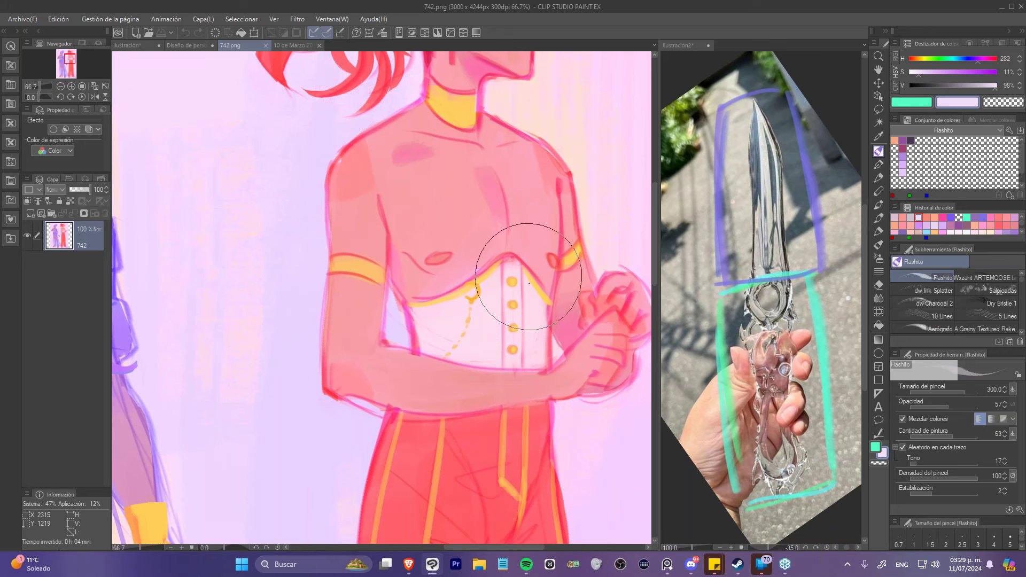
scroll(518, 276, "down", 2)
scroll(462, 284, "down", 1)
scroll(462, 285, "up", 1)
scroll(462, 285, "down", 1)
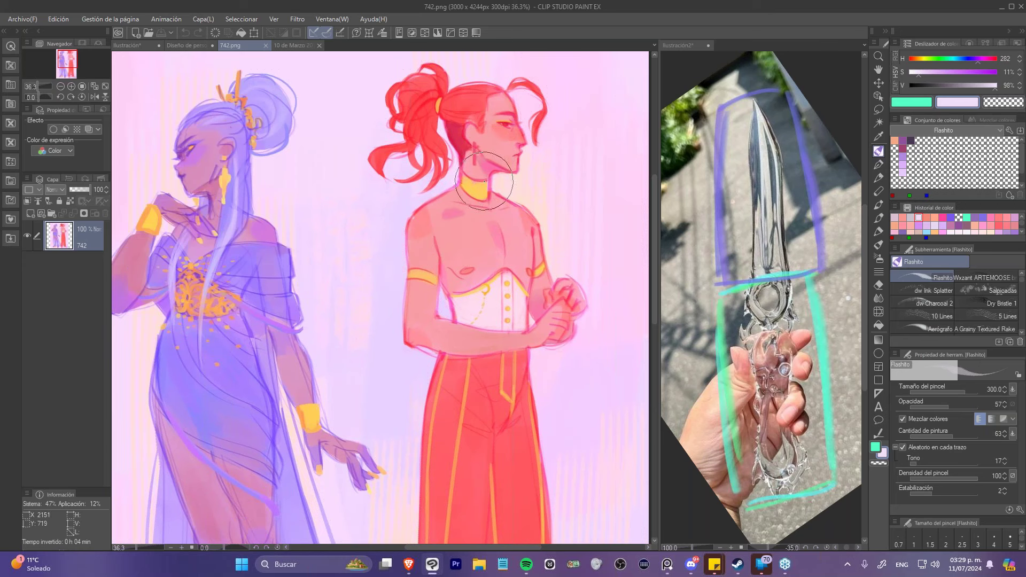
scroll(483, 177, "up", 2)
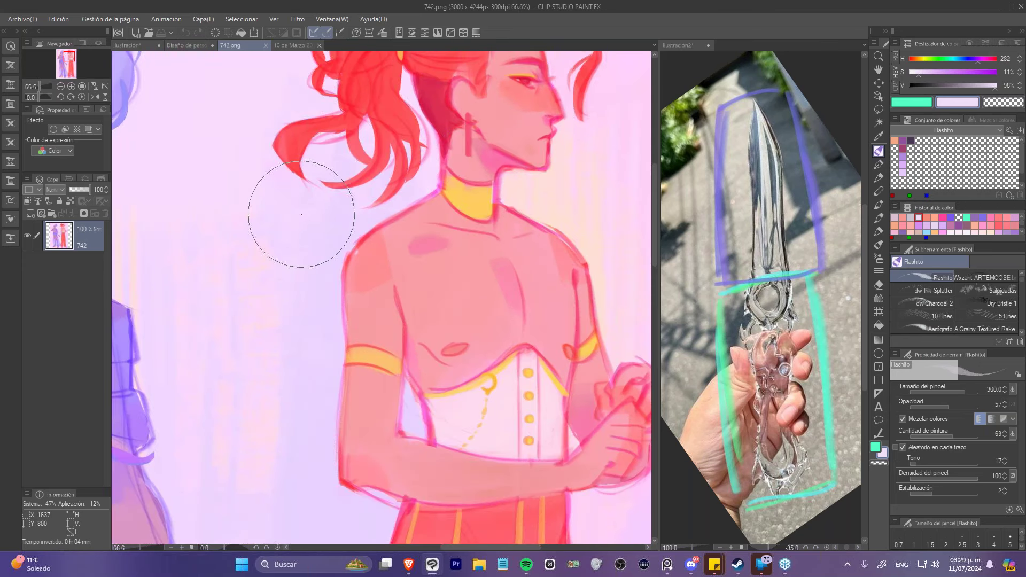
scroll(442, 98, "up", 2)
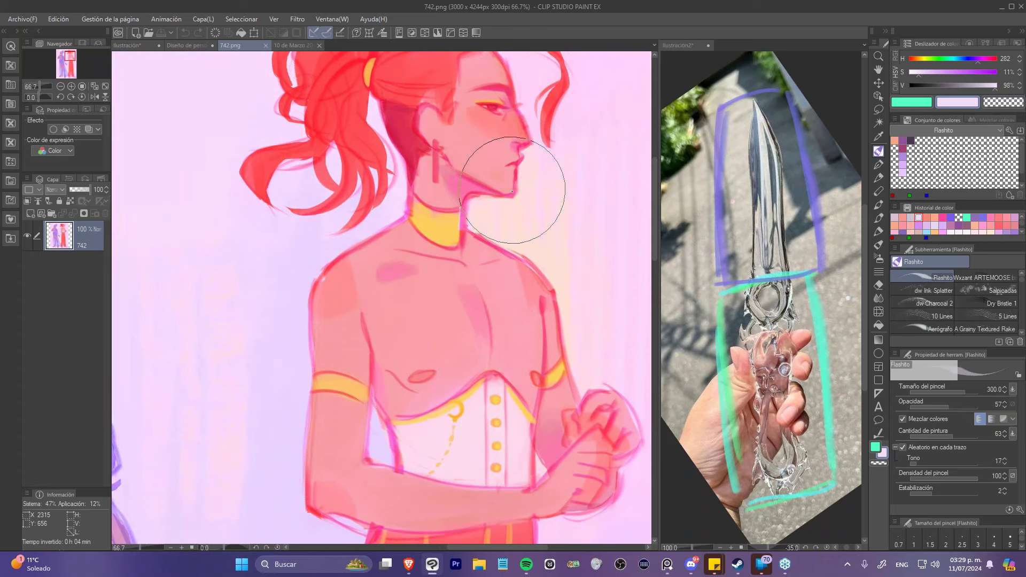
scroll(521, 195, "down", 3)
scroll(326, 233, "up", 1)
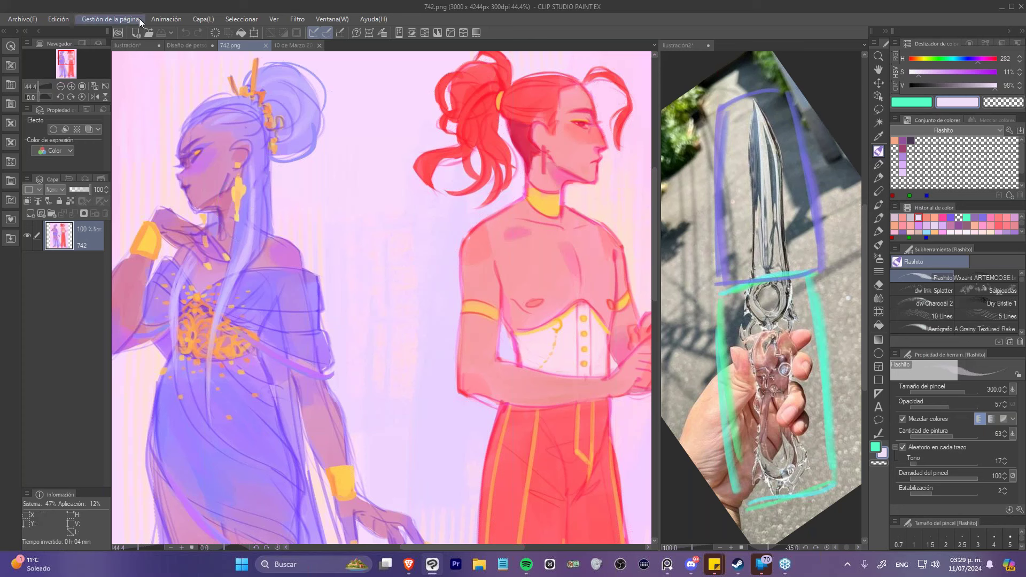
- In the Diseño de personaje document, erase the pale lilac covering the sword blade on Capa 9 and check that layer's visibility
left_click(179, 46)
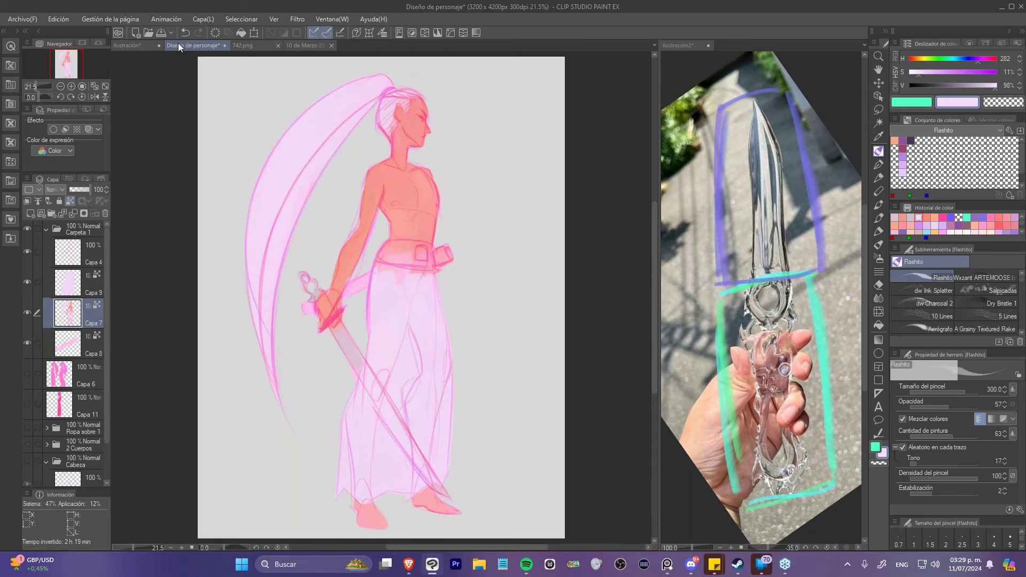
left_click(83, 287)
left_click(1003, 103)
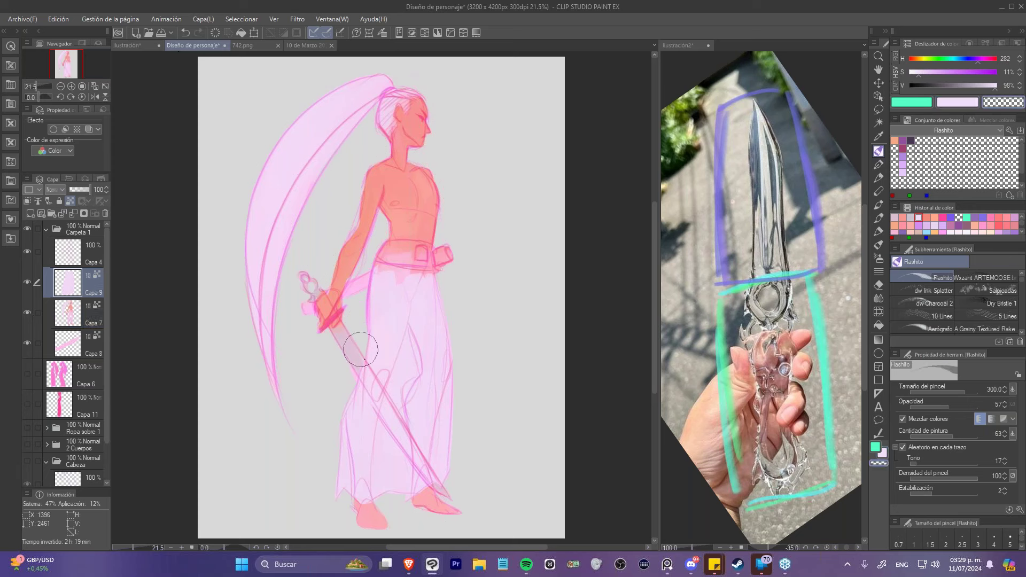
mouse_move(371, 380)
left_mouse_down()
mouse_move(350, 355)
mouse_move(403, 447)
mouse_move(376, 396)
mouse_move(394, 430)
left_mouse_up()
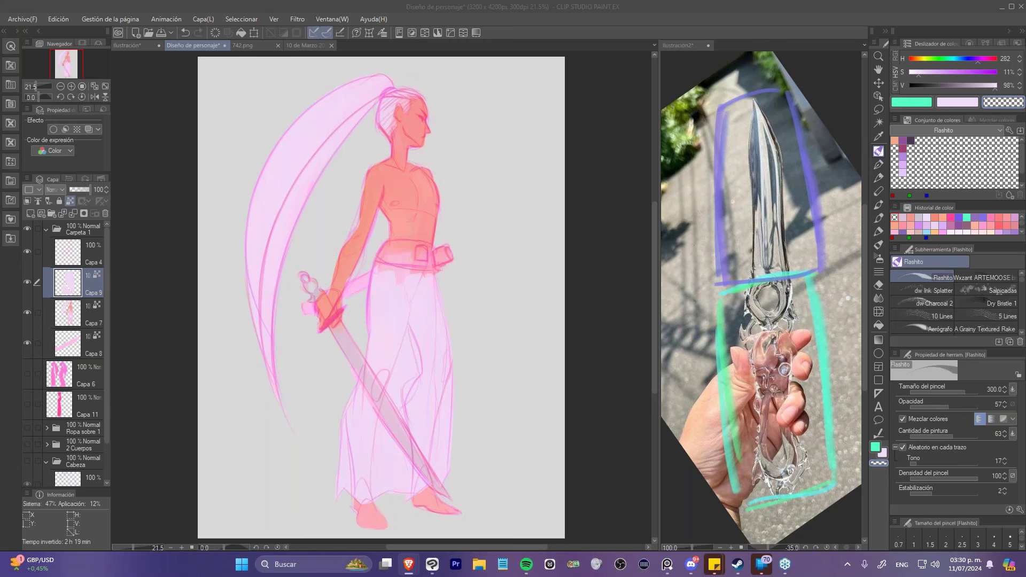
left_click(65, 283)
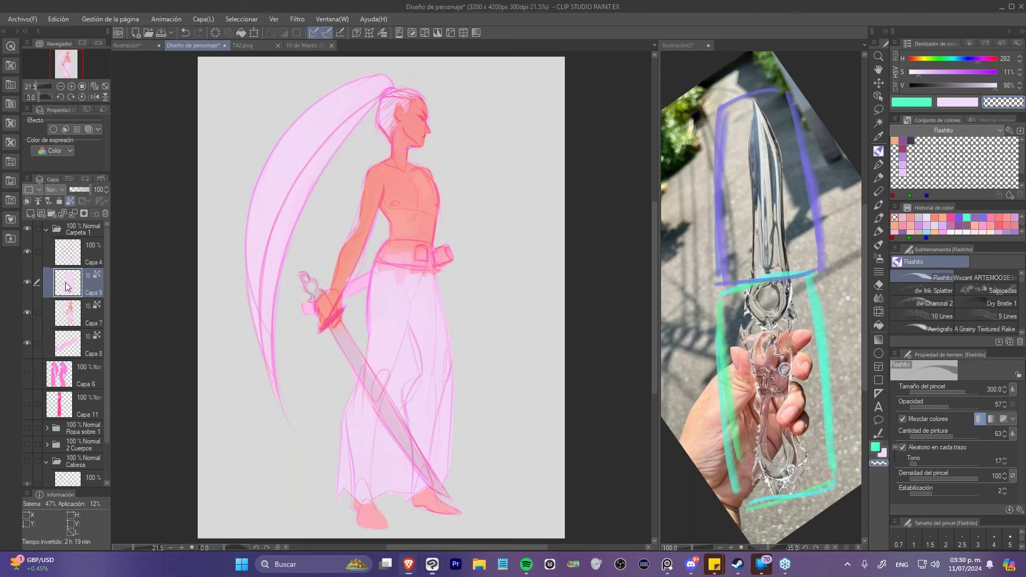
left_click(27, 281)
- On Capa 7, paint the waist sash green (H 153, S 73%, V 84%) at brush size 700 and go over it with teal (H 170, S 73%, V 81%)
left_click(83, 301)
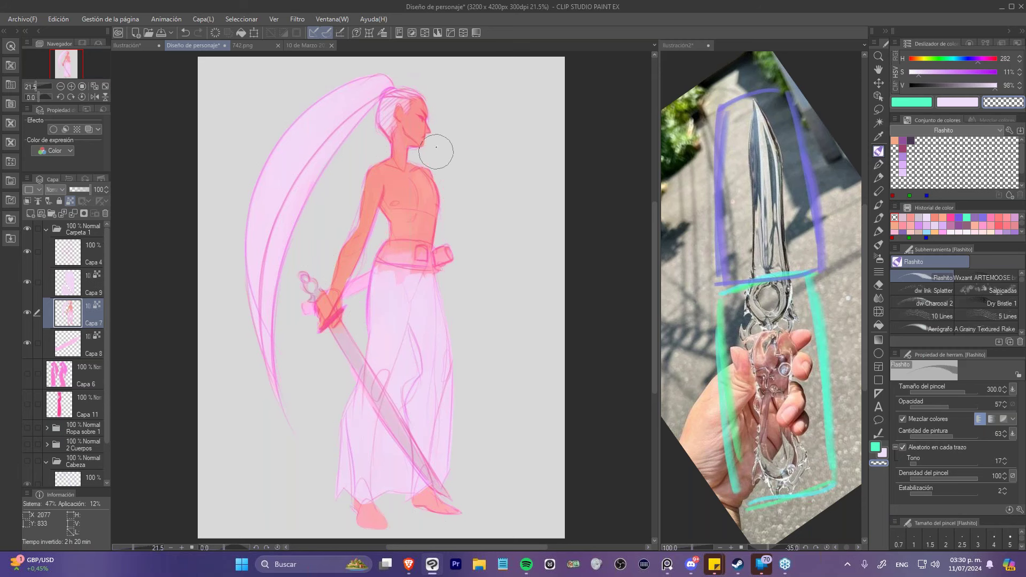
scroll(420, 138, "up", 2)
left_click(966, 217)
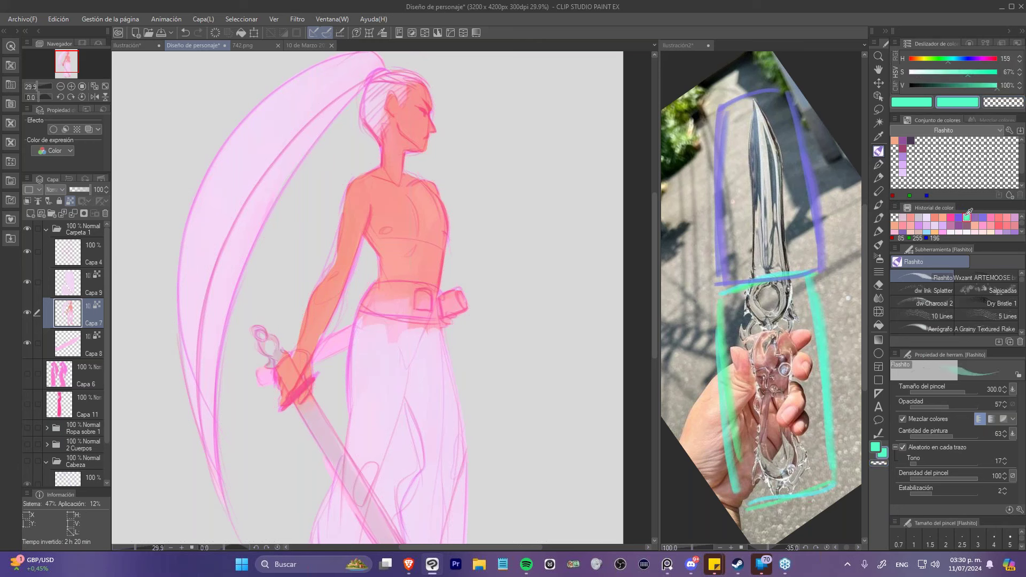
left_click_drag(990, 87, 977, 79)
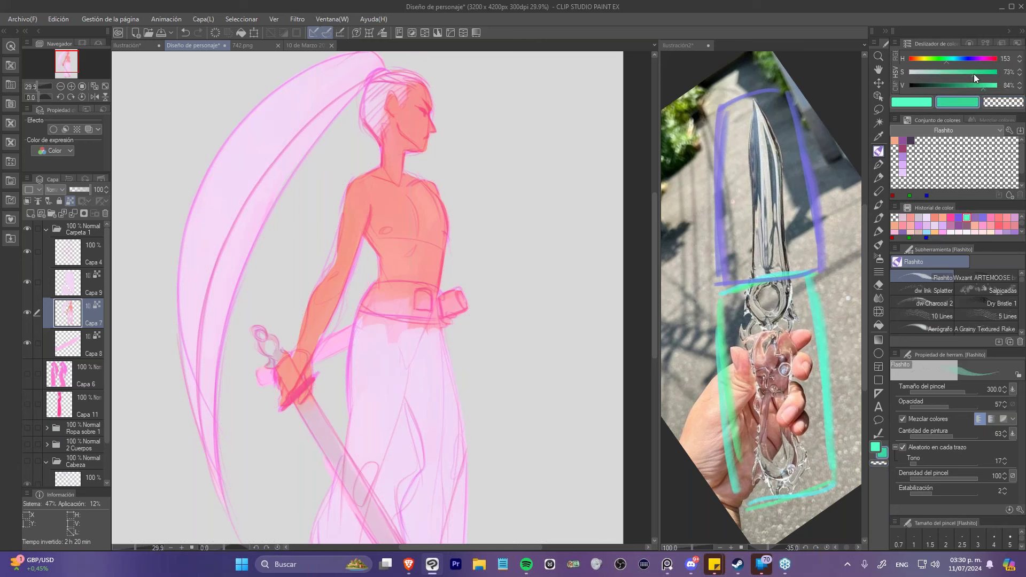
key("bracketright")
key("bracketright")
key("bracketright")
key("bracketright")
mouse_move(391, 333)
left_mouse_down()
mouse_move(401, 311)
mouse_move(380, 326)
mouse_move(374, 307)
mouse_move(411, 331)
mouse_move(412, 298)
mouse_move(412, 332)
mouse_move(435, 297)
mouse_move(401, 319)
mouse_move(367, 321)
mouse_move(390, 321)
mouse_move(422, 296)
mouse_move(365, 293)
mouse_move(458, 299)
left_mouse_up()
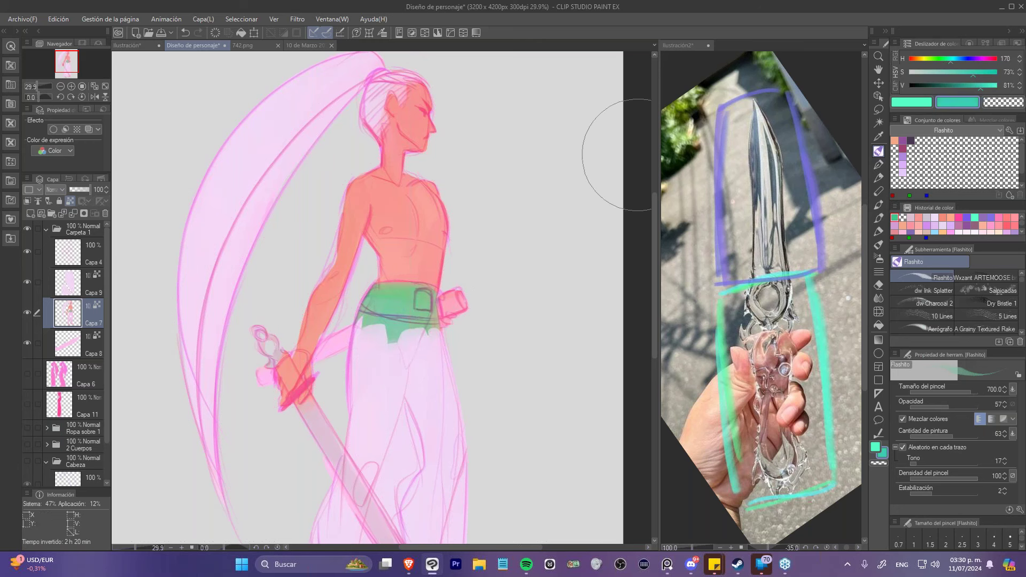
mouse_move(372, 336)
left_mouse_down()
mouse_move(376, 310)
mouse_move(451, 300)
mouse_move(428, 340)
left_mouse_up()
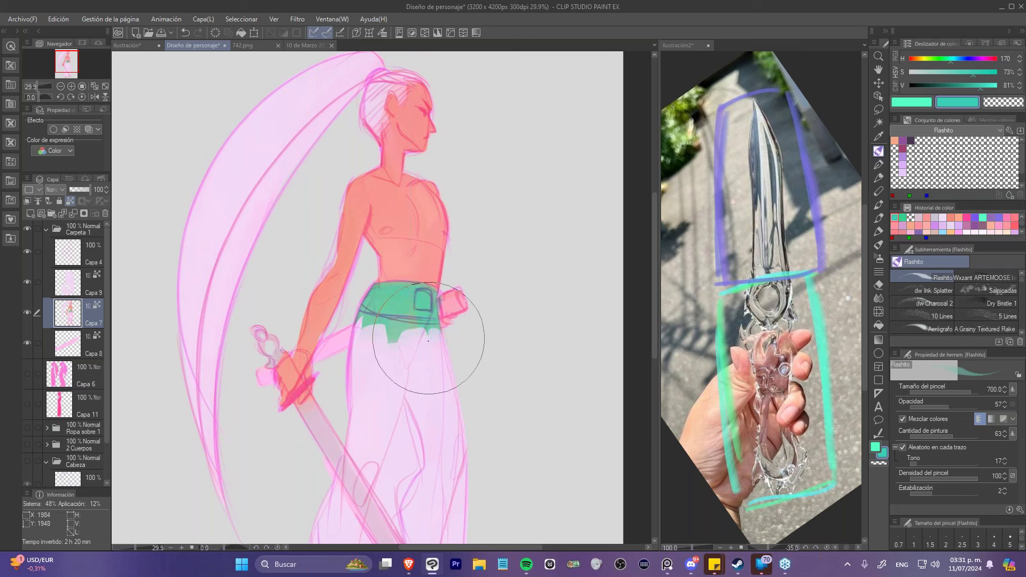
- Lock the transparent pixels of Capa 9 and paint teal over the upper half of the skirt, fading downwards
left_click(75, 283)
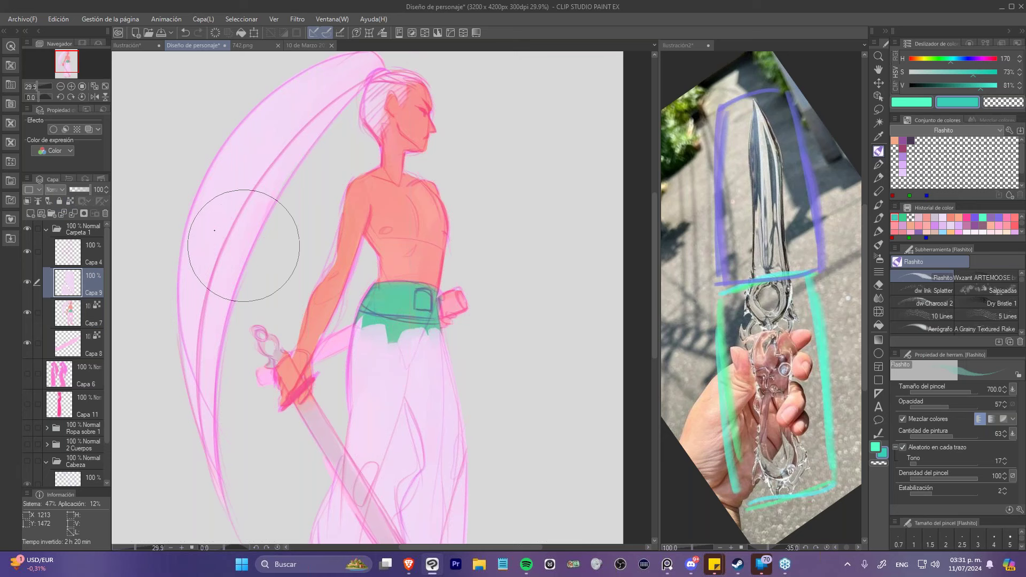
left_click(70, 201)
mouse_move(352, 305)
left_mouse_down()
mouse_move(366, 378)
mouse_move(389, 366)
mouse_move(394, 305)
mouse_move(412, 336)
mouse_move(435, 321)
mouse_move(374, 342)
mouse_move(363, 321)
mouse_move(369, 374)
mouse_move(364, 351)
mouse_move(401, 297)
mouse_move(424, 422)
mouse_move(452, 396)
mouse_move(435, 355)
mouse_move(367, 423)
mouse_move(344, 401)
mouse_move(354, 387)
left_mouse_up()
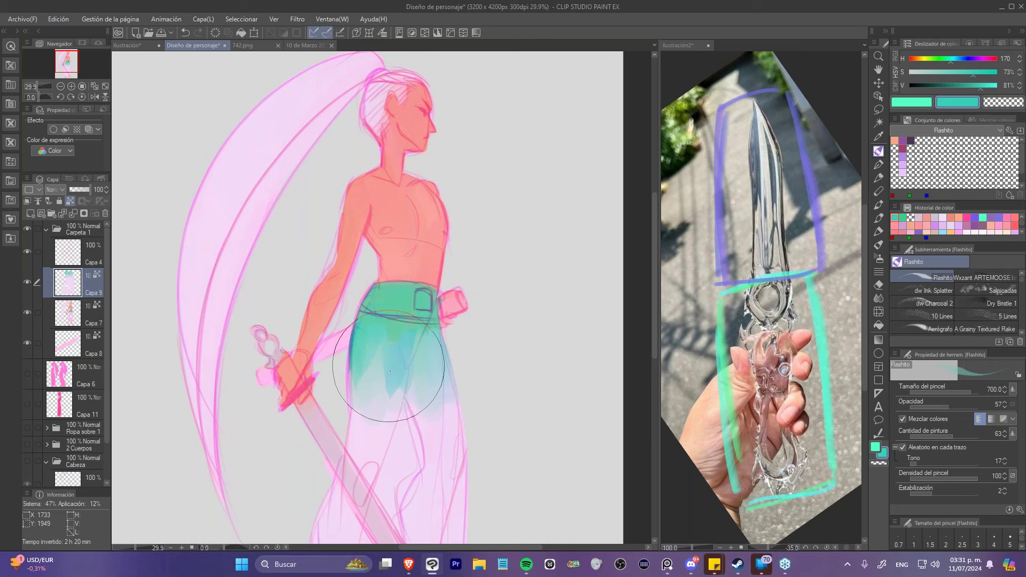
left_click(70, 314)
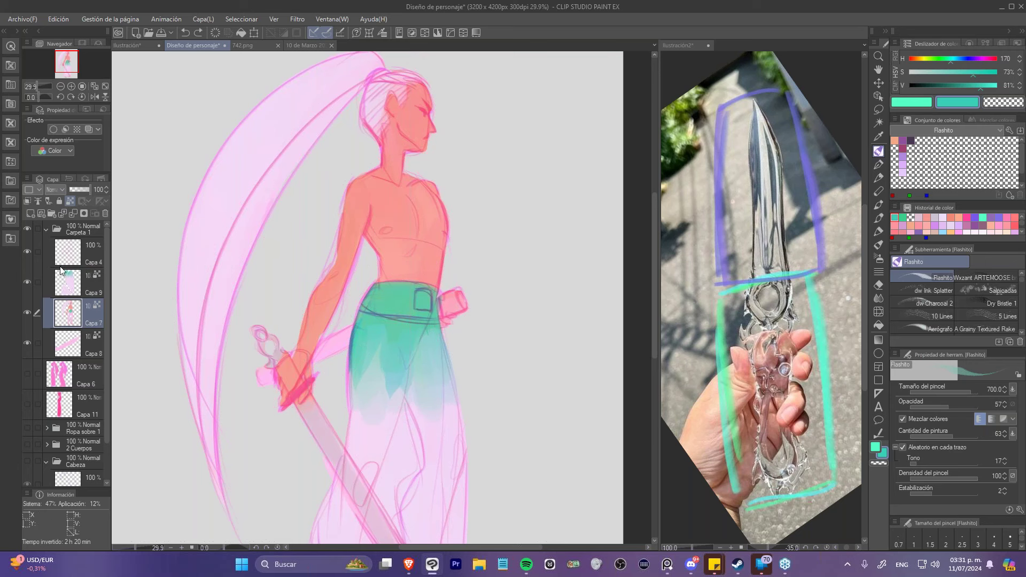
left_click(70, 286)
mouse_move(422, 341)
left_mouse_down()
mouse_move(395, 245)
mouse_move(342, 285)
left_mouse_up()
mouse_move(377, 343)
left_mouse_down()
mouse_move(380, 278)
mouse_move(407, 330)
mouse_move(398, 230)
mouse_move(430, 340)
mouse_move(368, 284)
mouse_move(319, 330)
mouse_move(344, 241)
mouse_move(339, 362)
mouse_move(331, 304)
mouse_move(358, 384)
mouse_move(388, 320)
mouse_move(391, 334)
mouse_move(400, 274)
mouse_move(419, 354)
left_mouse_up()
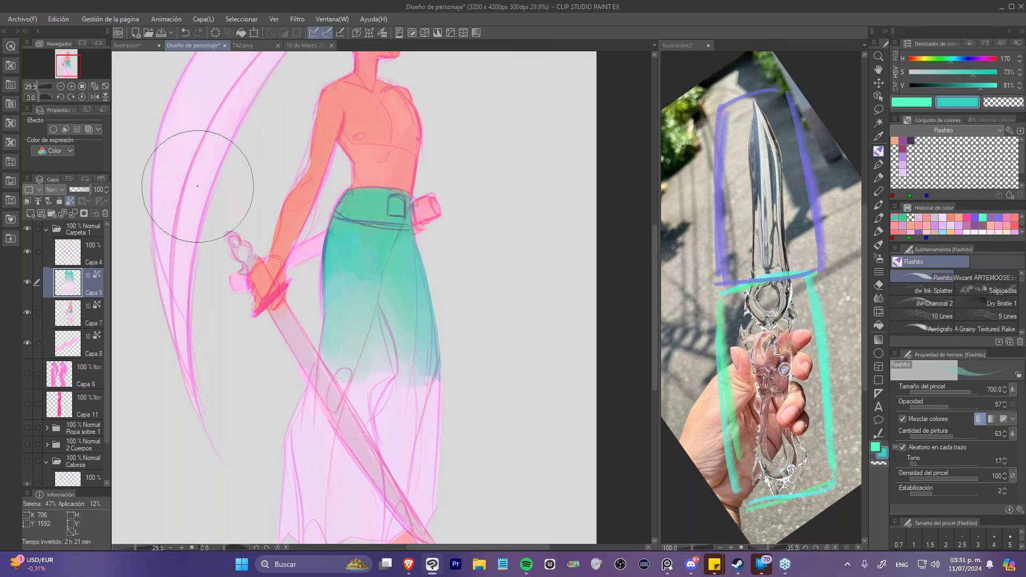
- Hide Capa 9 and paint both legs below the sash on Capa 7 in salmon (H 9, S 50%, V 95%)
left_click(27, 281)
left_click(72, 316)
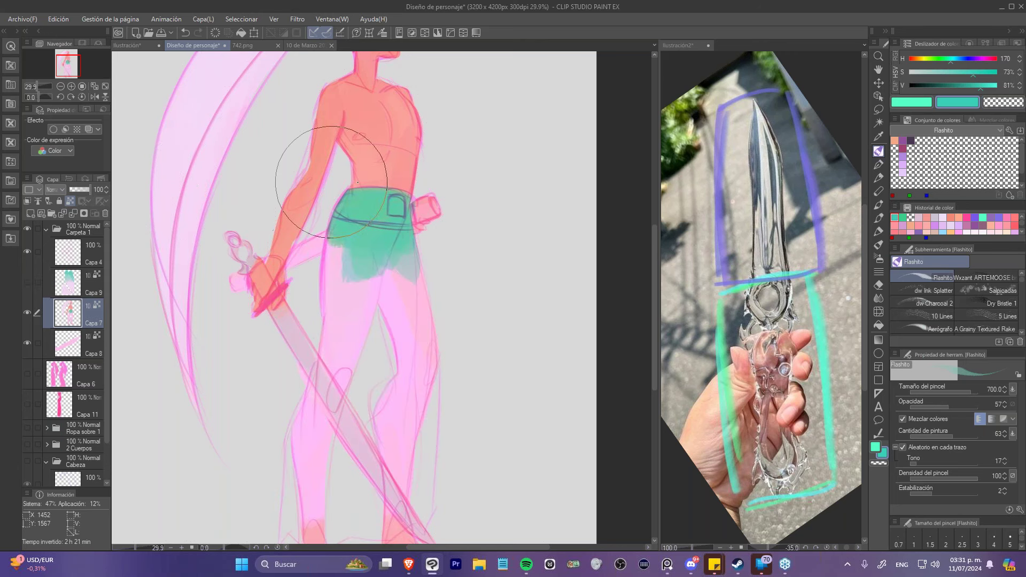
scroll(347, 236, "down", 1)
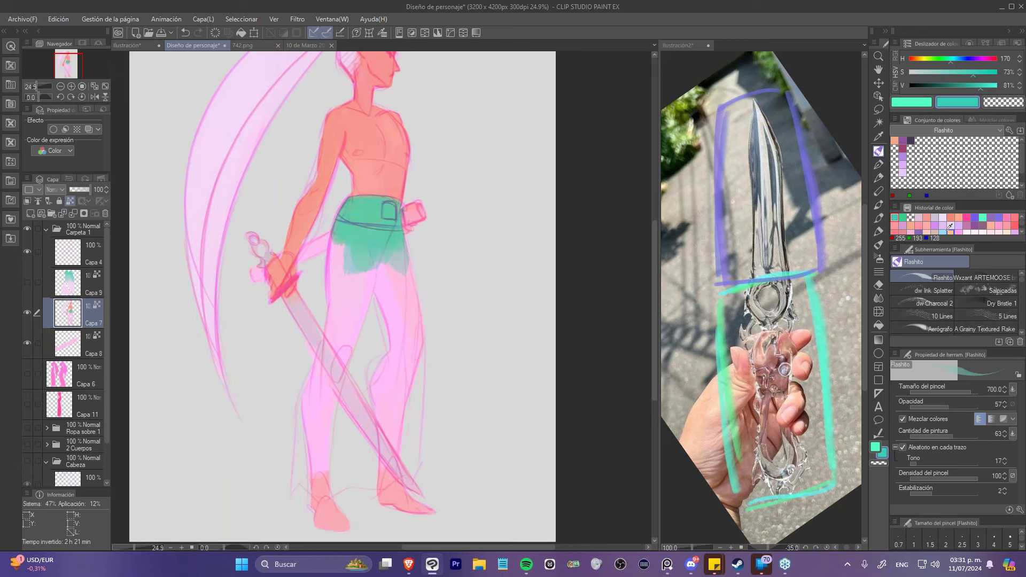
left_click(930, 217)
mouse_move(405, 291)
left_mouse_down()
mouse_move(413, 428)
mouse_move(400, 414)
mouse_move(413, 441)
mouse_move(388, 385)
mouse_move(409, 445)
mouse_move(368, 378)
mouse_move(413, 462)
mouse_move(385, 298)
mouse_move(404, 366)
mouse_move(393, 282)
mouse_move(403, 334)
mouse_move(389, 325)
mouse_move(386, 284)
mouse_move(408, 285)
mouse_move(402, 341)
mouse_move(349, 303)
mouse_move(336, 313)
mouse_move(336, 242)
mouse_move(363, 286)
mouse_move(333, 268)
mouse_move(367, 280)
mouse_move(365, 350)
mouse_move(346, 316)
mouse_move(339, 332)
mouse_move(360, 376)
mouse_move(326, 321)
mouse_move(364, 306)
mouse_move(304, 344)
mouse_move(315, 395)
mouse_move(305, 360)
mouse_move(337, 422)
mouse_move(299, 352)
mouse_move(323, 393)
mouse_move(321, 486)
mouse_move(316, 405)
left_mouse_up()
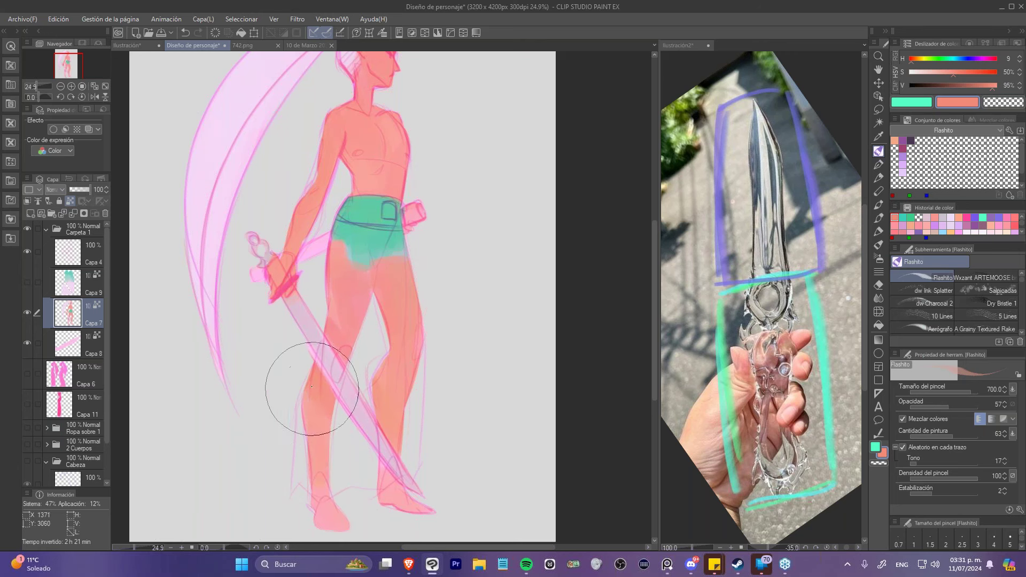
- Show Capa 9 again and soften the skirt's teal gradient with the Aerógrafo brush at size 600 in pale lilac (H 268, S 7%, V 90%)
left_click(27, 282)
left_click(68, 281)
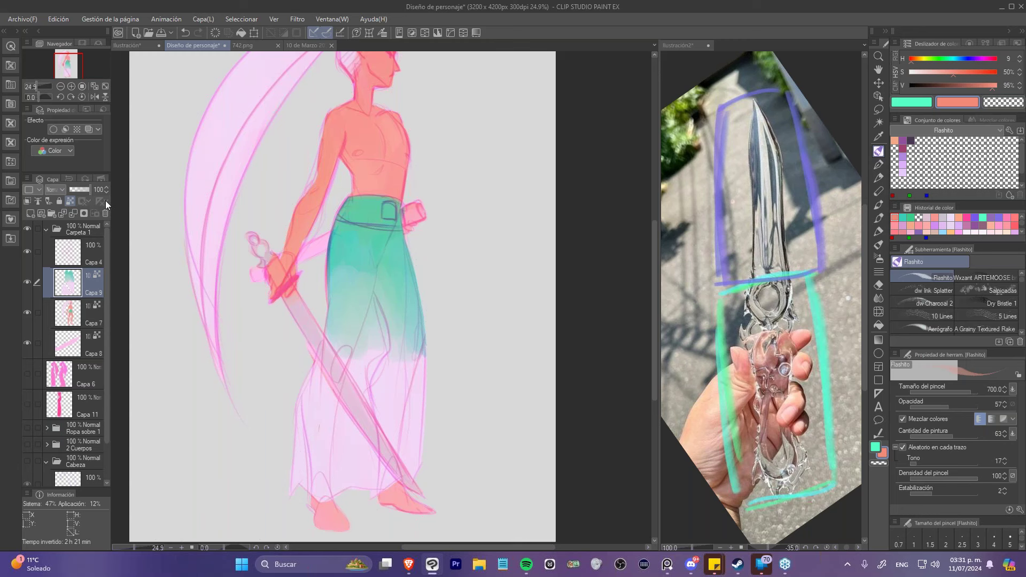
mouse_move(240, 187)
left_mouse_down()
mouse_move(258, 170)
mouse_move(247, 191)
left_mouse_up()
mouse_move(84, 192)
left_mouse_down()
mouse_move(69, 191)
mouse_move(100, 194)
left_mouse_up()
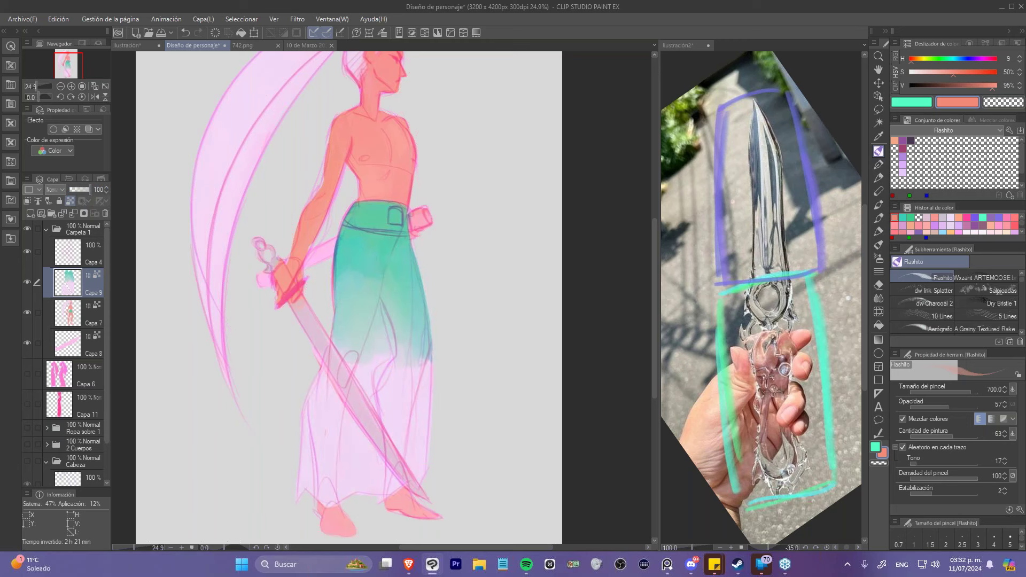
mouse_move(348, 277)
left_mouse_down()
mouse_move(367, 306)
mouse_move(356, 265)
left_mouse_up()
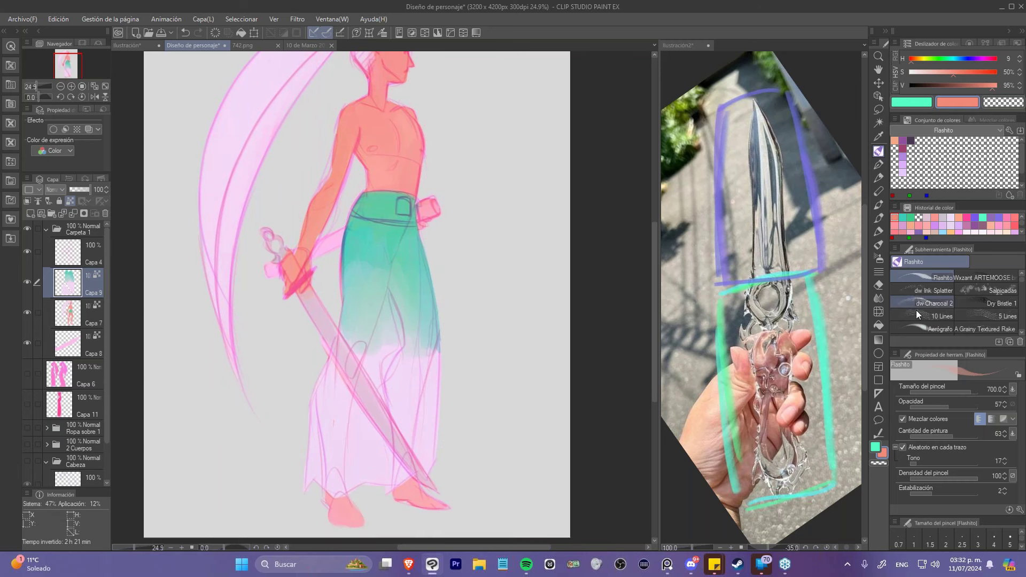
left_click(920, 328)
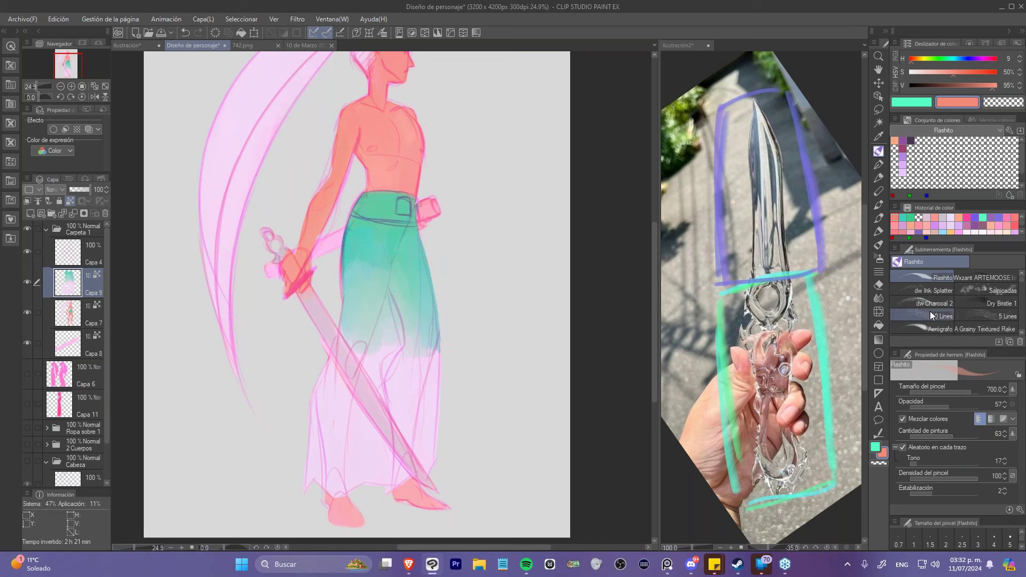
left_click(410, 349, "alt")
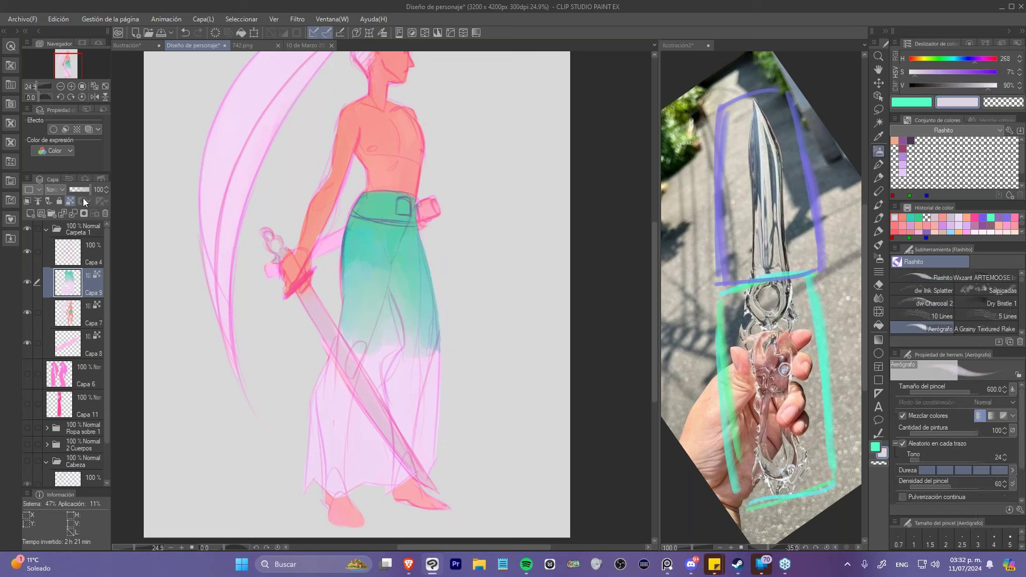
mouse_move(407, 296)
left_mouse_down()
mouse_move(450, 382)
mouse_move(366, 367)
mouse_move(366, 321)
mouse_move(435, 374)
mouse_move(447, 369)
mouse_move(381, 358)
mouse_move(444, 367)
mouse_move(442, 376)
mouse_move(399, 356)
mouse_move(379, 249)
left_mouse_up()
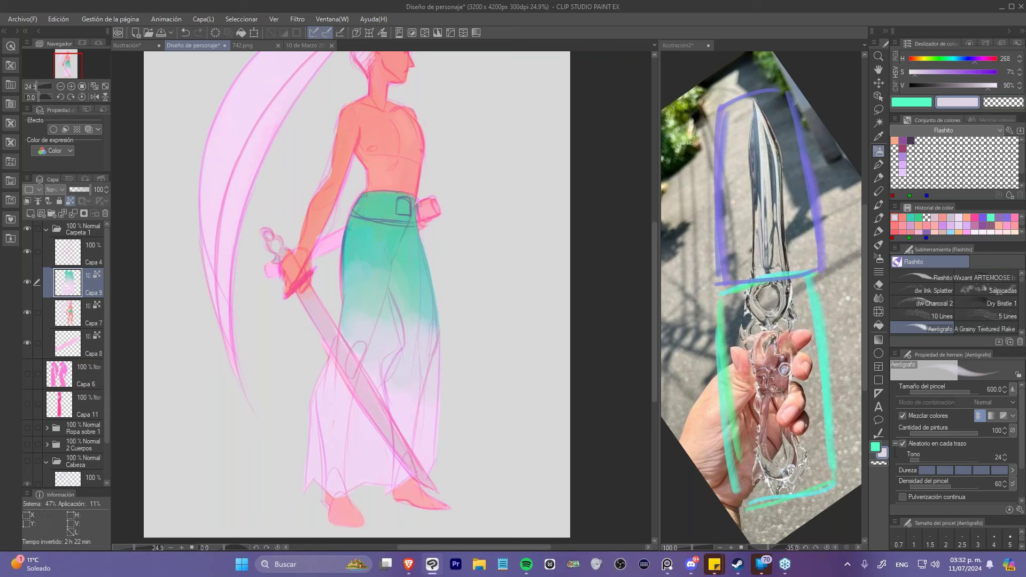
- Set up the Ruido airbrush at size 620.9 with transparent colour, comparing it with the main and secondary colours
left_click(1002, 102)
left_click(878, 258)
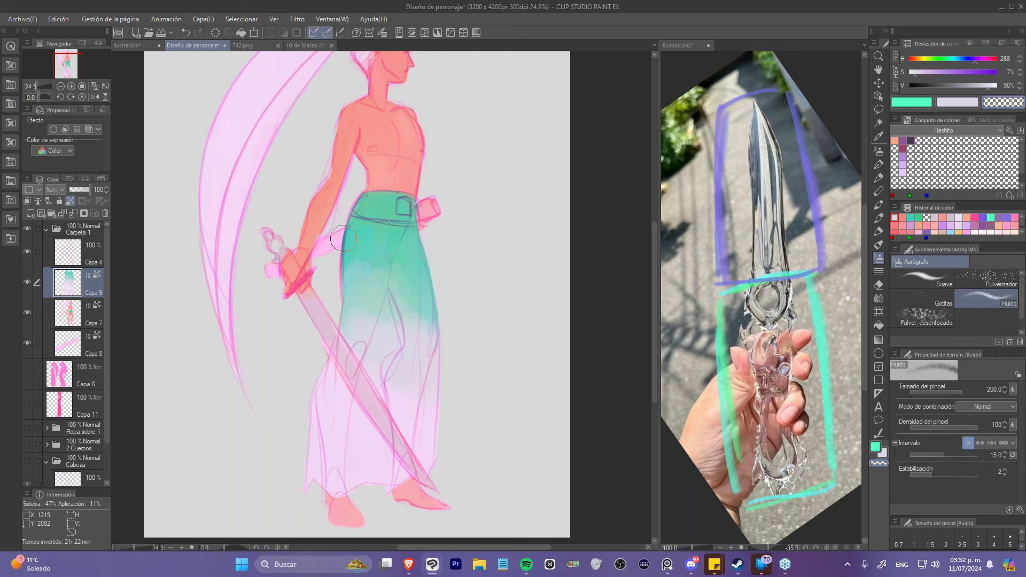
left_click_drag(963, 393, 968, 394)
left_click(925, 103)
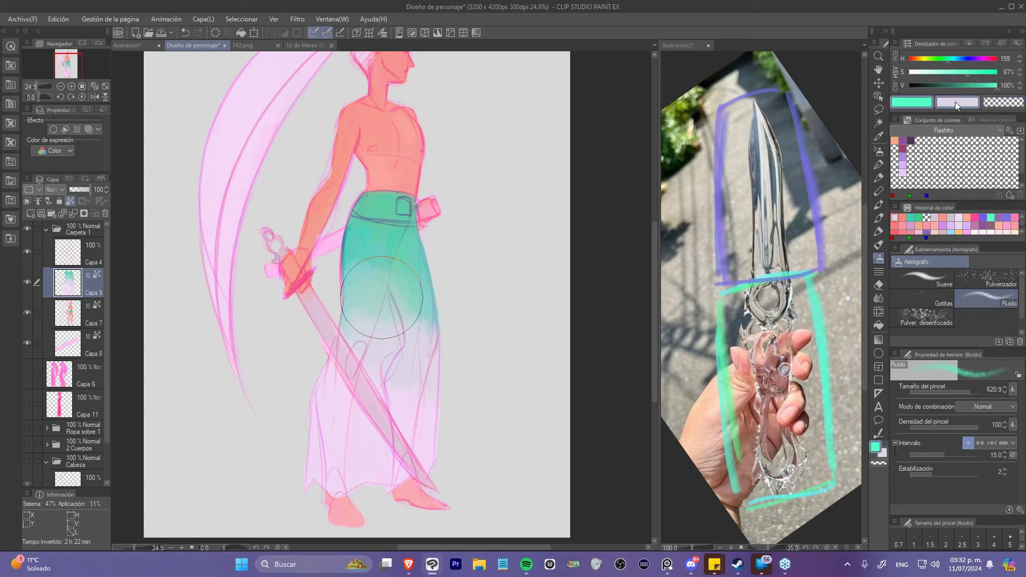
left_click(992, 103)
left_click(923, 103)
left_click(988, 102)
left_click(922, 103)
left_click(943, 101)
left_click(921, 100)
left_click(949, 103)
left_click(995, 101)
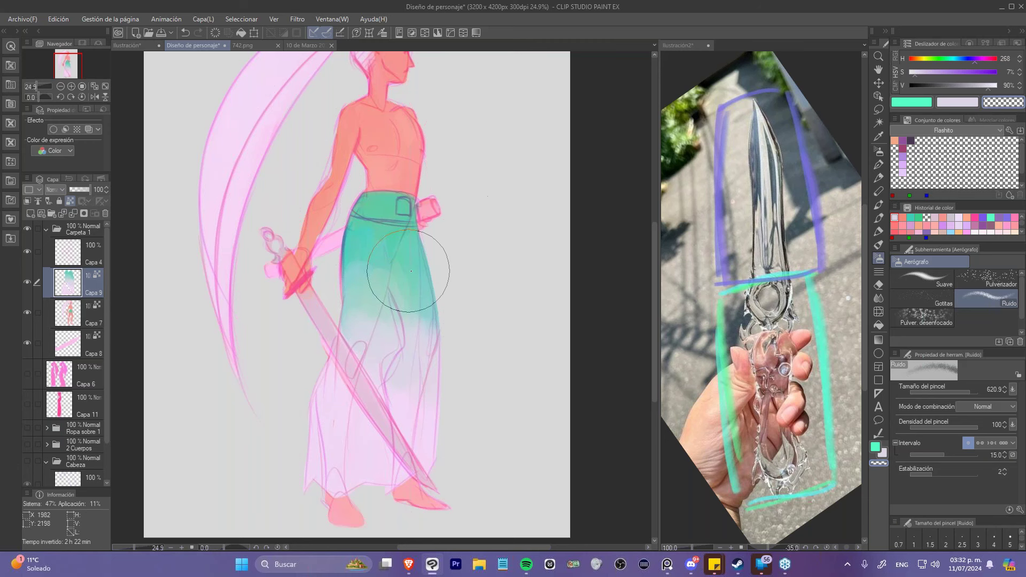
- Partly erase the skirt over both legs on Capa 9 with the Ruido airbrush at sizes 500 and 250
key("[")
key("bracketright")
mouse_move(367, 317)
left_mouse_down()
mouse_move(375, 288)
mouse_move(374, 310)
left_mouse_up()
left_click_drag(341, 468, 344, 425)
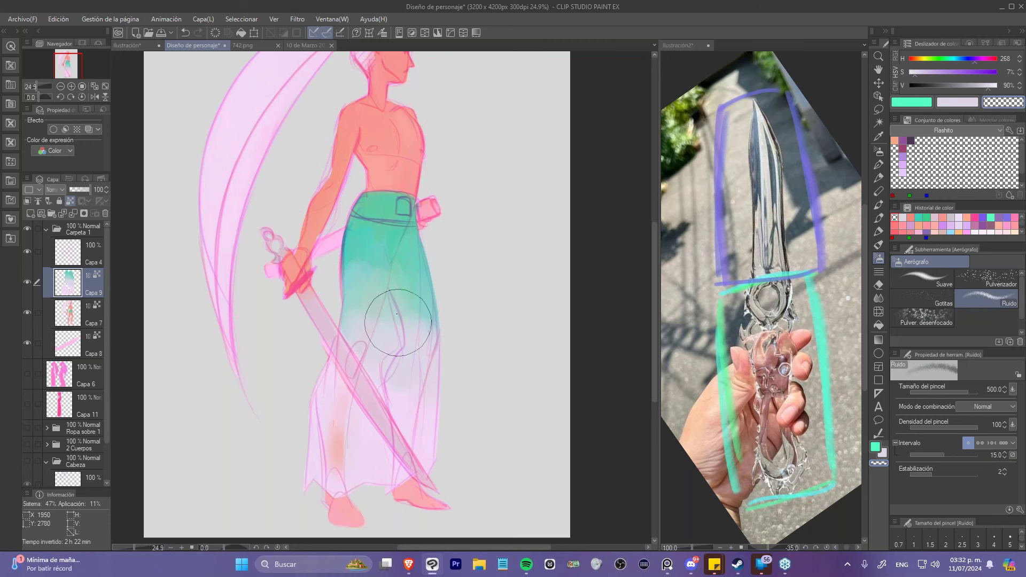
mouse_move(399, 392)
left_mouse_down()
mouse_move(398, 326)
mouse_move(404, 469)
mouse_move(395, 332)
left_mouse_up()
key("bracketleft")
key("bracketleft")
key("bracketleft")
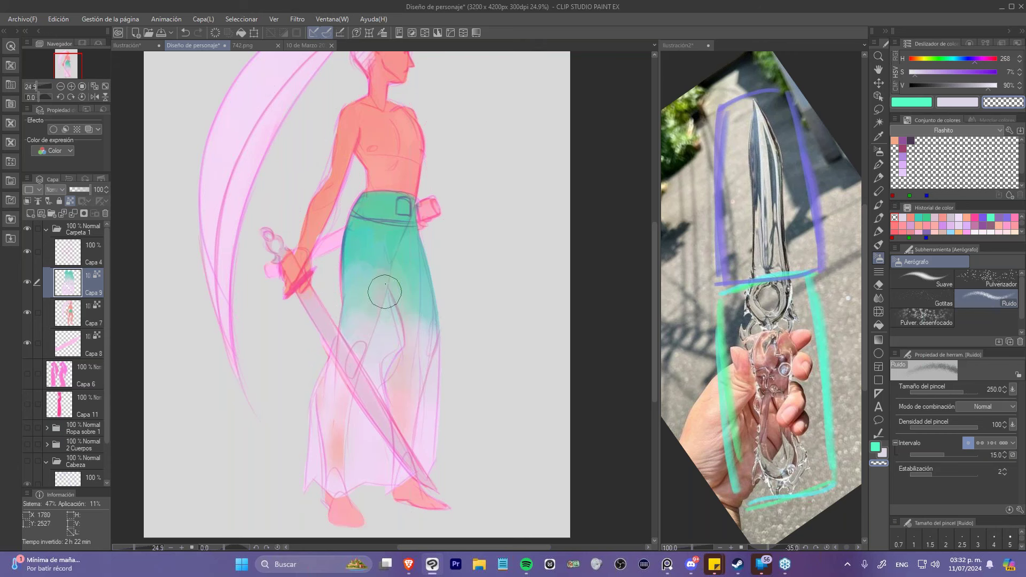
- Raise the Ruido airbrush size to 2000 and examine the skirt's transparency up close and on the whole figure
key("bracketright")
key("bracketright")
key("bracketright")
key("bracketright")
key("bracketright")
key("bracketright")
key("bracketright")
key("bracketright")
key("bracketright")
key("bracketright")
key("bracketright")
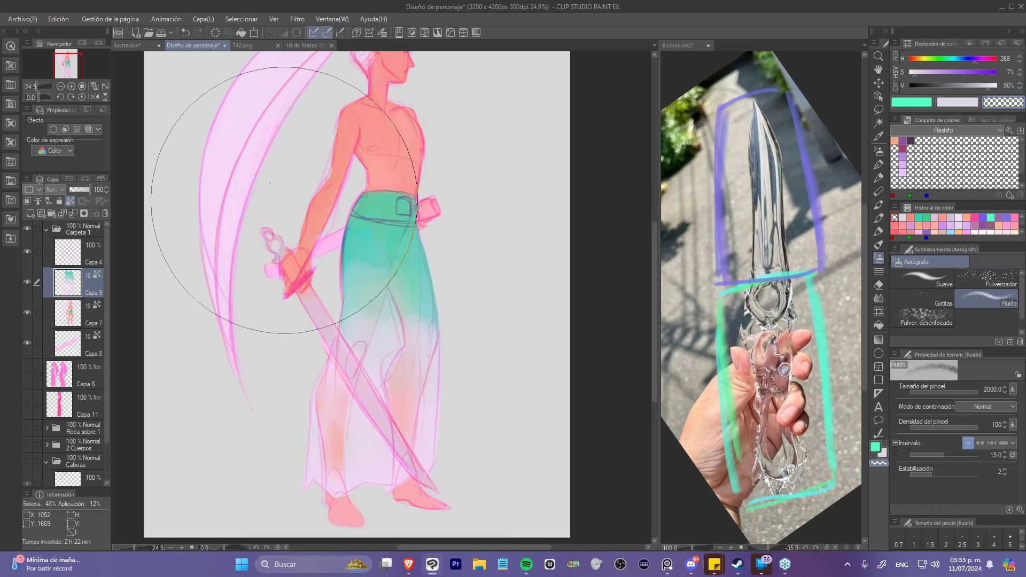
mouse_move(401, 206)
left_mouse_down()
mouse_move(410, 274)
mouse_move(385, 265)
mouse_move(411, 290)
left_mouse_up()
scroll(413, 273, "up", 2)
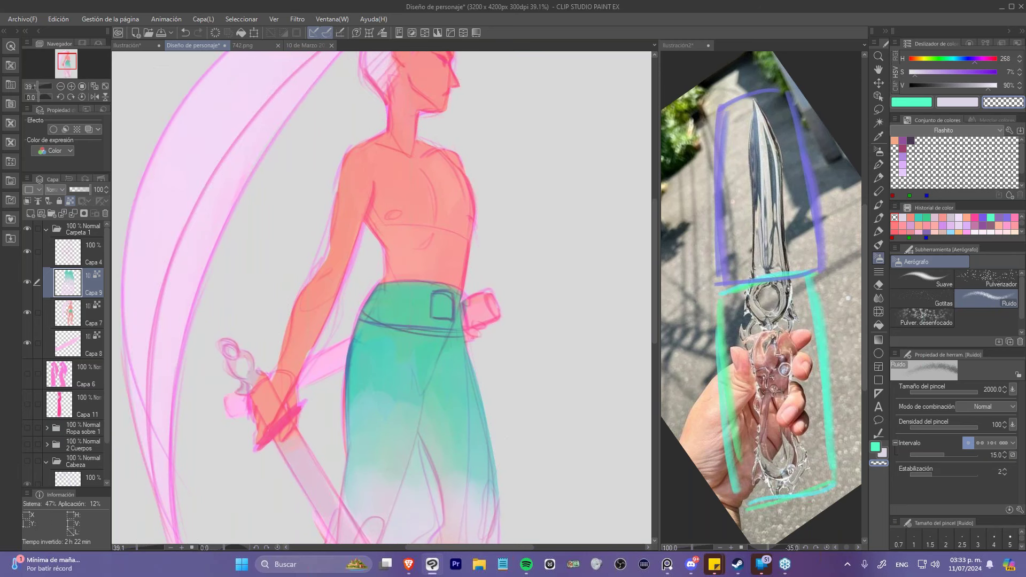
key("ctrl+0")
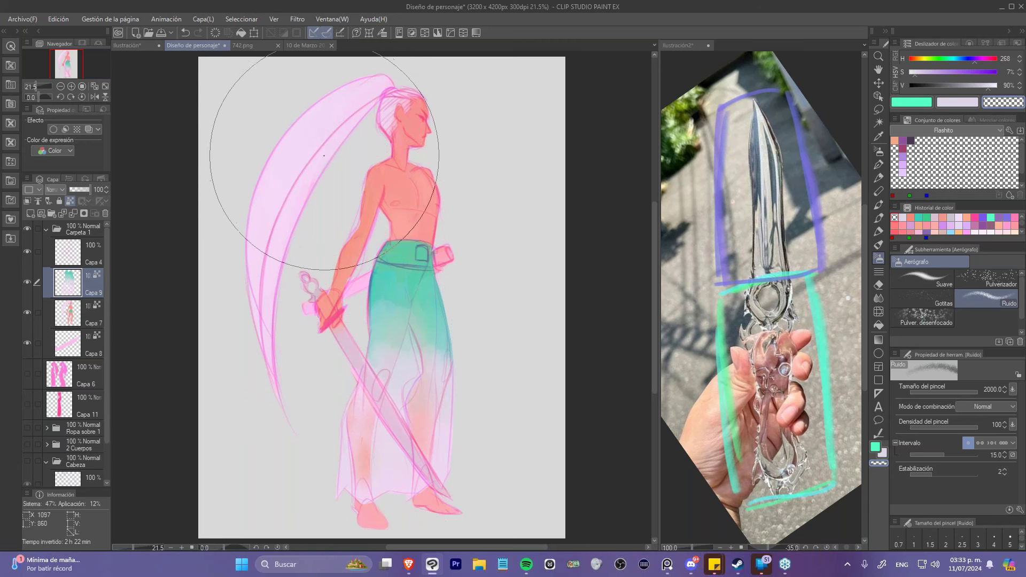
- Paint the scabbard teal (H 170, S 73%, V 81%) on Capa 8 with the Flashito brush, and its end beyond the hip on Capa 7
left_click(878, 152)
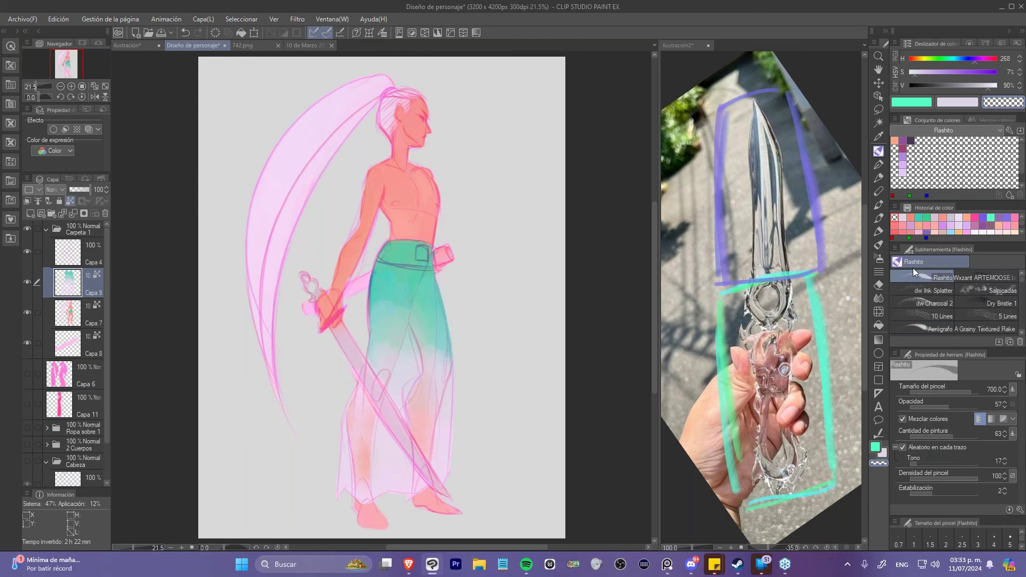
left_click(83, 312)
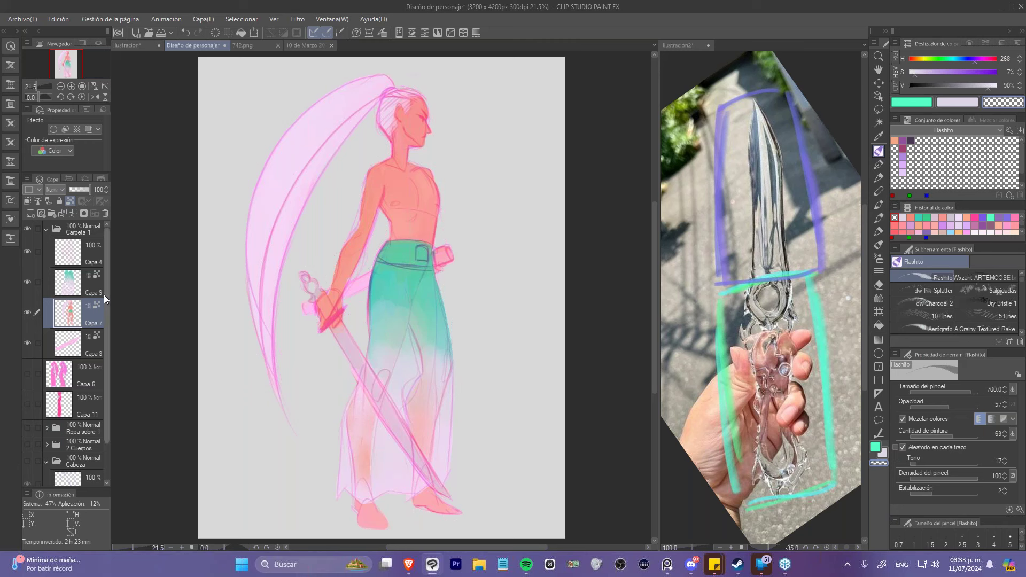
left_click(90, 268)
left_click(69, 338)
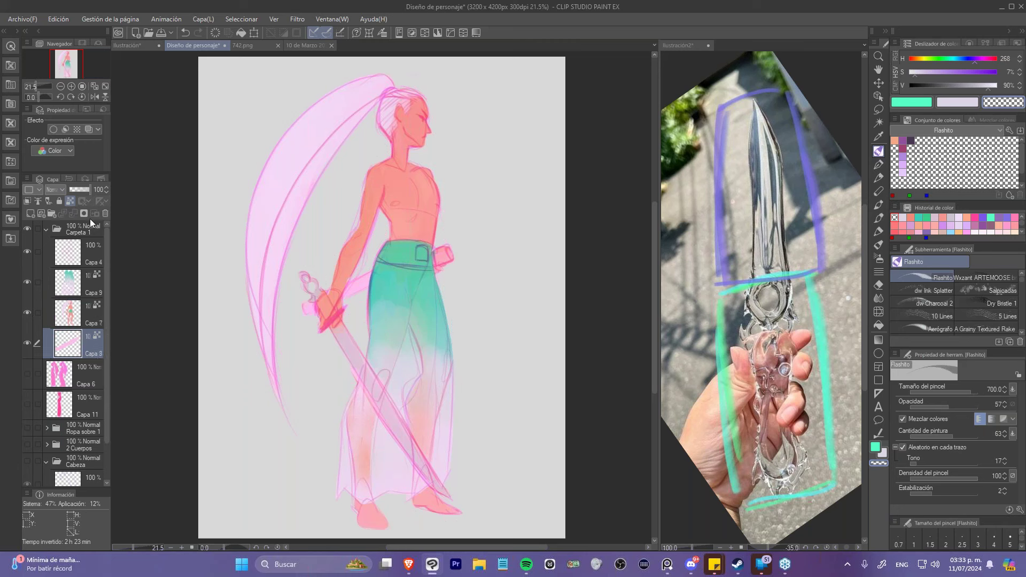
left_click(919, 217)
mouse_move(324, 290)
left_mouse_down()
mouse_move(306, 310)
mouse_move(354, 280)
mouse_move(316, 317)
left_mouse_up()
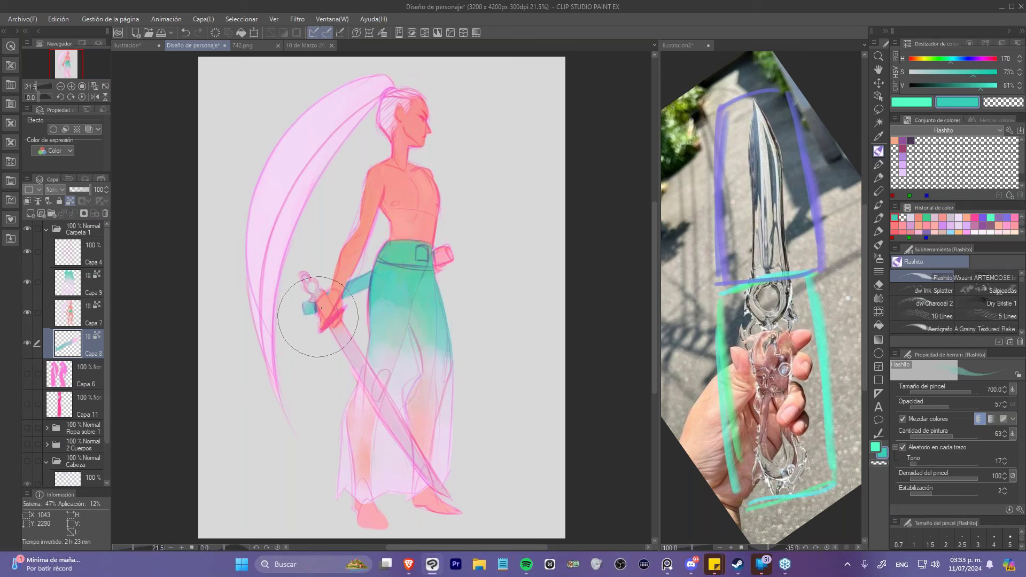
left_click(69, 317)
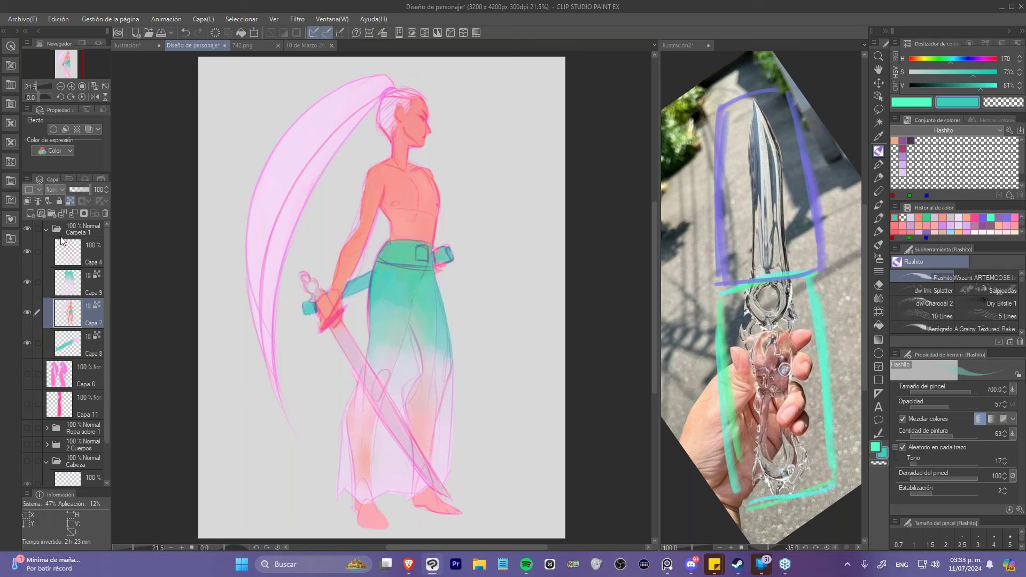
- Sample the skin colour, strengthen it to H 0, S 56%, V 96%, and brush it over the face and torso on Capa 7
left_click(406, 138, "alt")
left_click(949, 72)
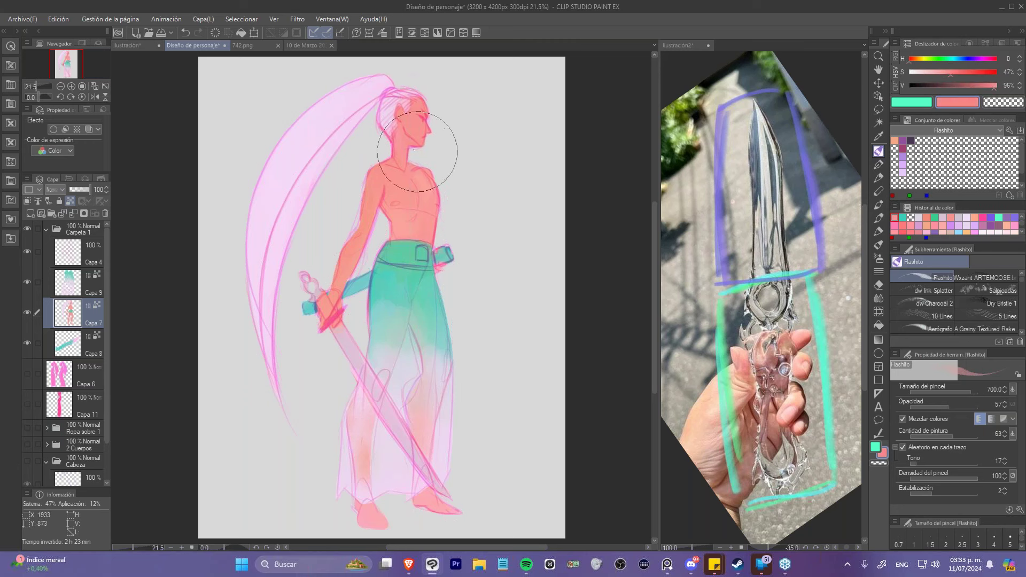
left_click(958, 72)
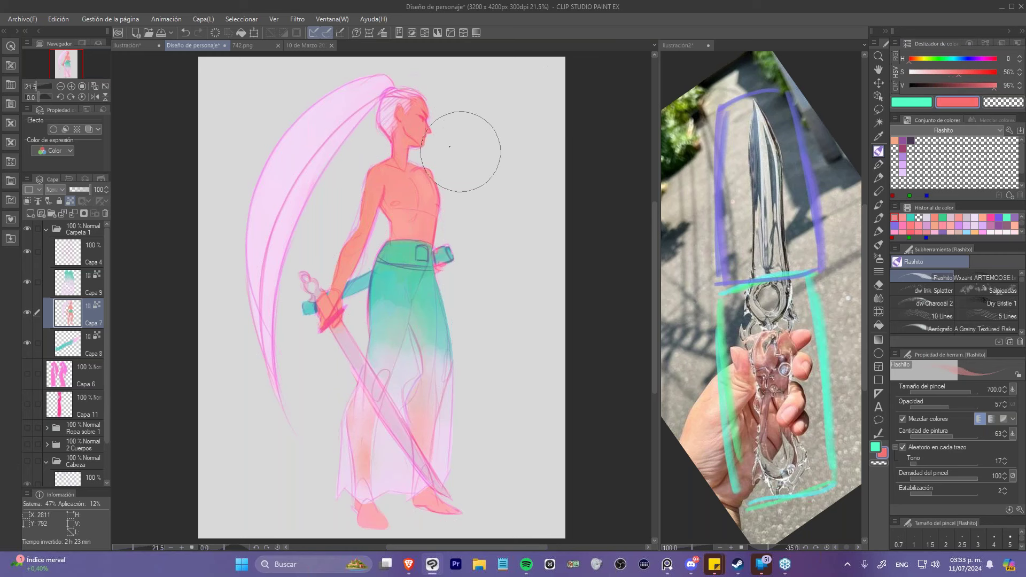
mouse_move(420, 122)
left_mouse_down()
mouse_move(411, 158)
mouse_move(406, 147)
mouse_move(417, 155)
mouse_move(404, 140)
mouse_move(425, 168)
mouse_move(383, 216)
left_mouse_up()
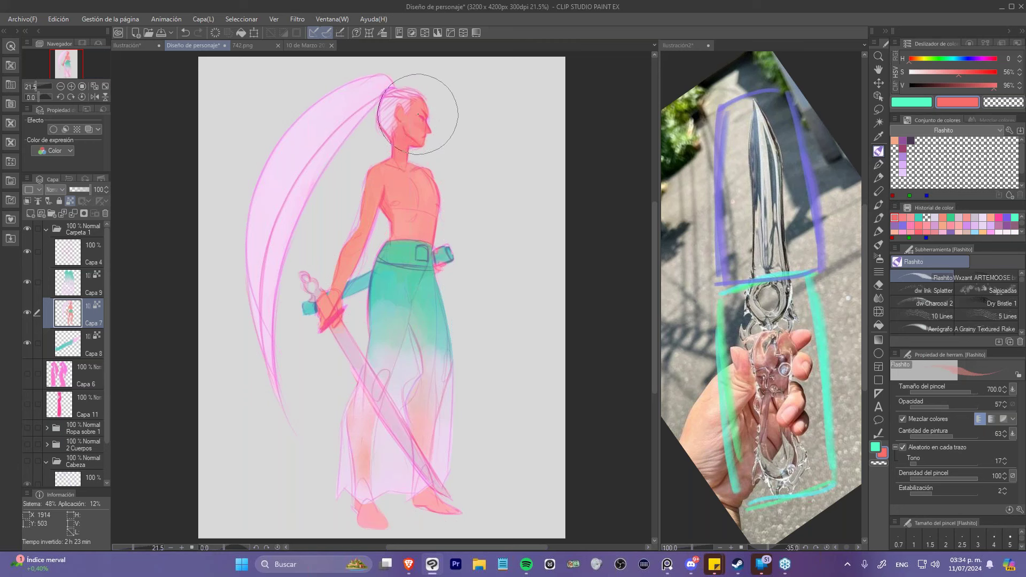
- Duplicate the Capa 4 line layer, hide the upper copy and select the lower one
left_click(72, 259)
key("k")
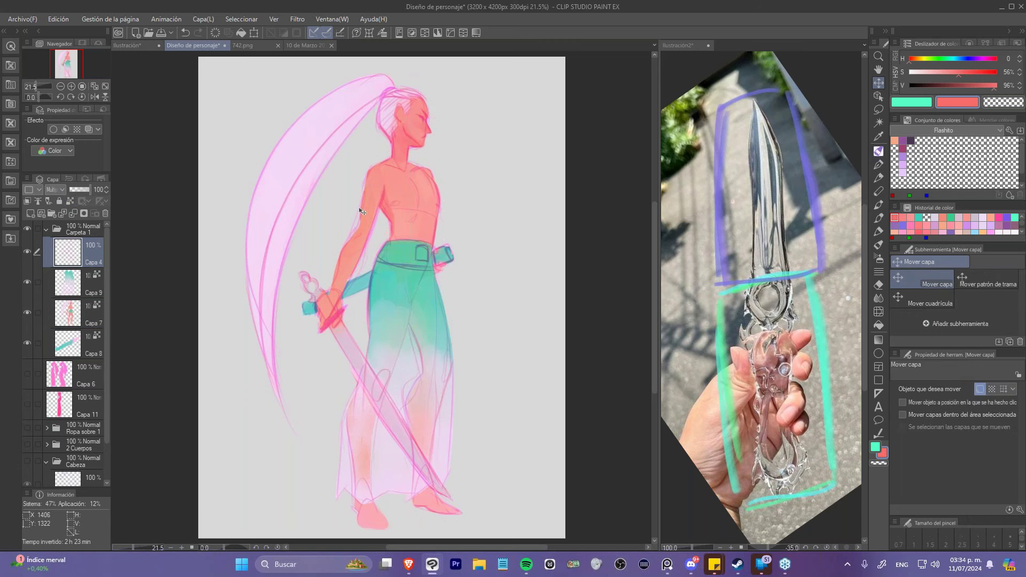
key("ctrl+c")
key("ctrl+v")
left_click(27, 252)
left_click(79, 290)
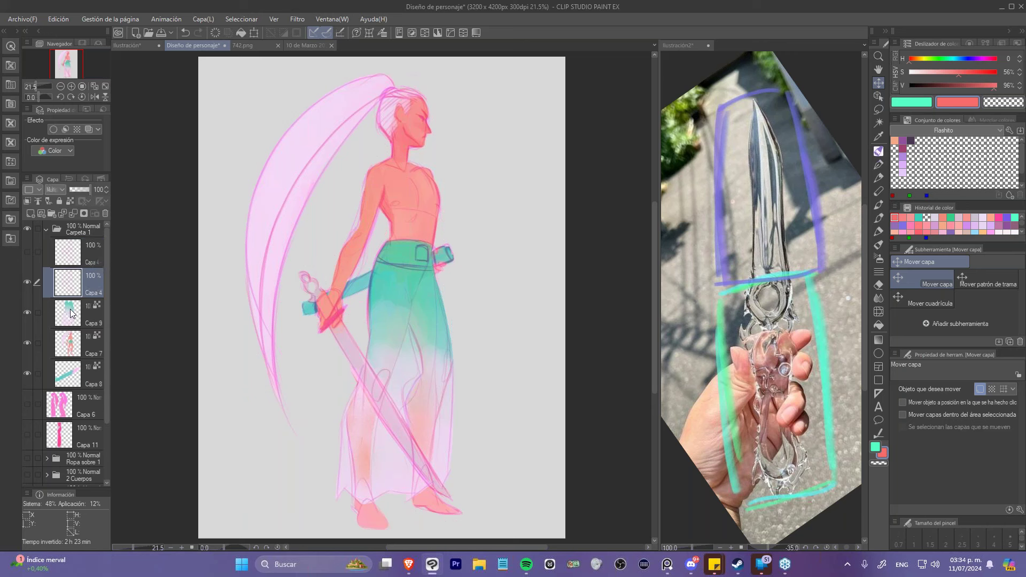
- Merge the colour layers Capa 9 and Capa 7 down into Capa 8
left_click(71, 310)
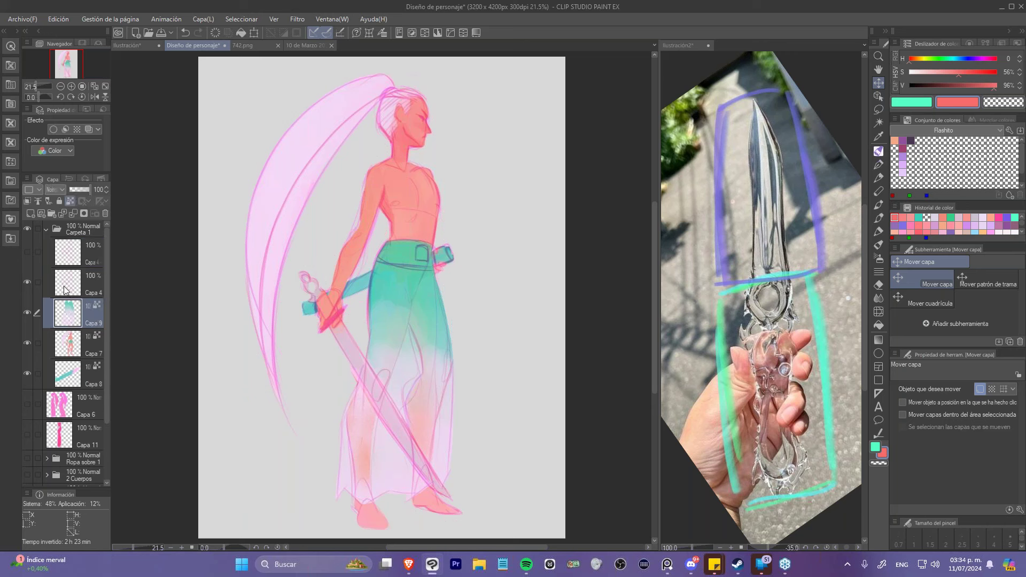
left_click(71, 216)
left_click(72, 216)
- Clip the Capa 4 line layer to the merged colours, compare it with clipping on and off, and merge it into Capa 8
left_click(77, 282)
left_click(27, 201)
left_click(27, 201)
left_click(29, 201)
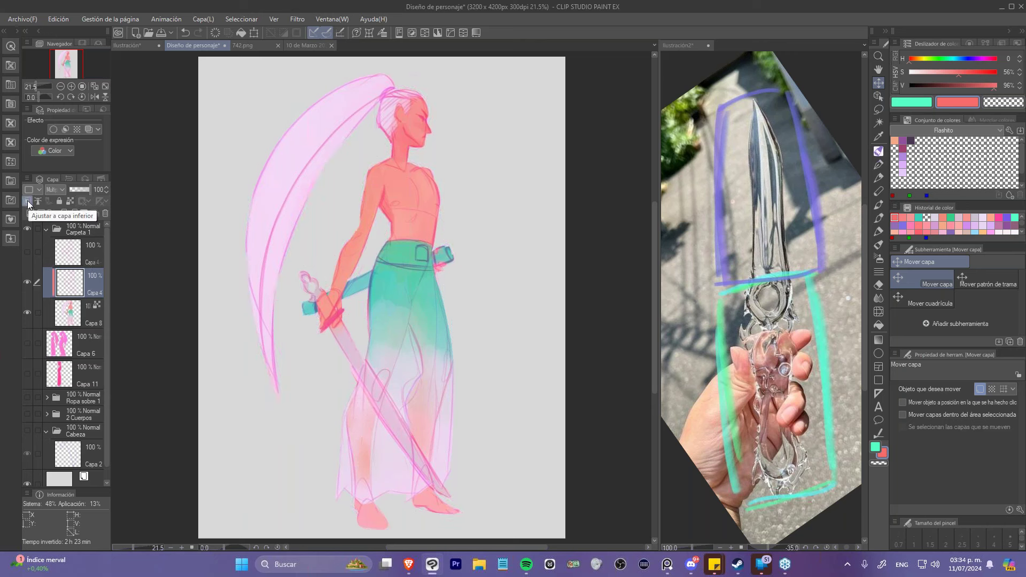
left_click(28, 202)
left_click(28, 201)
left_click(27, 201)
left_click(26, 201)
left_click(26, 201)
left_click(27, 201)
left_click(27, 201)
left_click(28, 202)
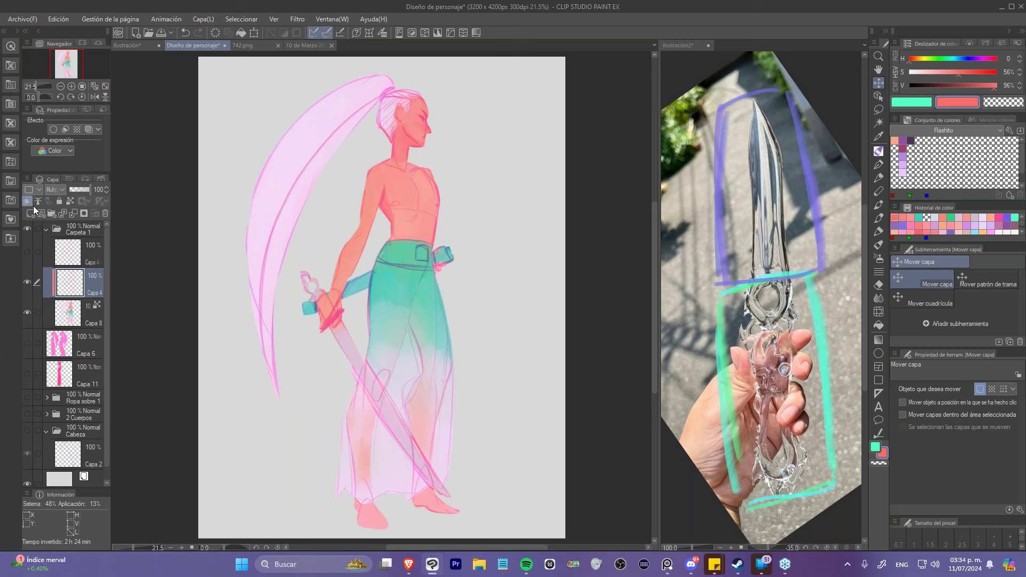
left_click(74, 214)
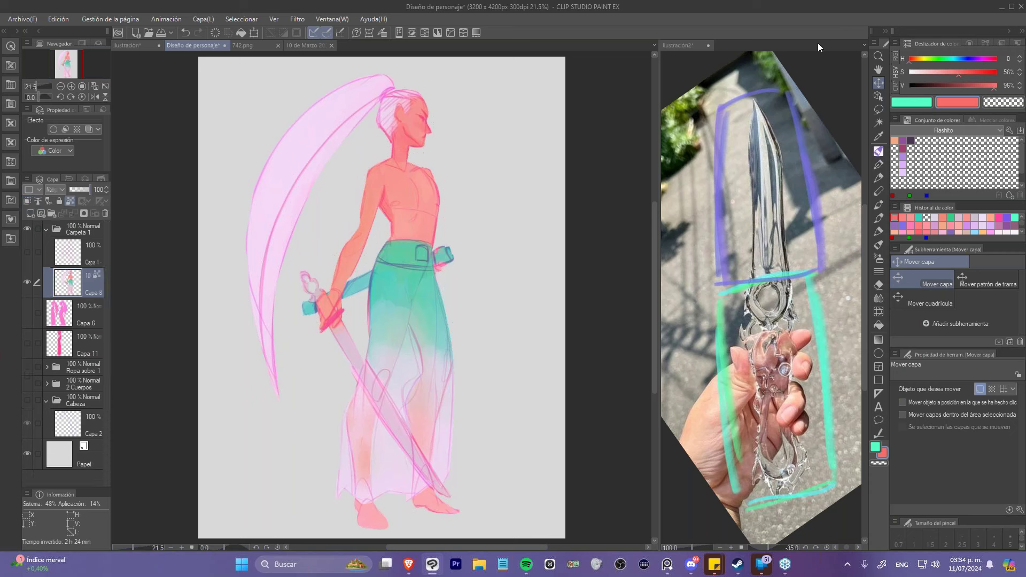
- Return to the Flashito brush with transparent colour and examine the glass dagger's handle up close in the Ilustración2 reference
key("b")
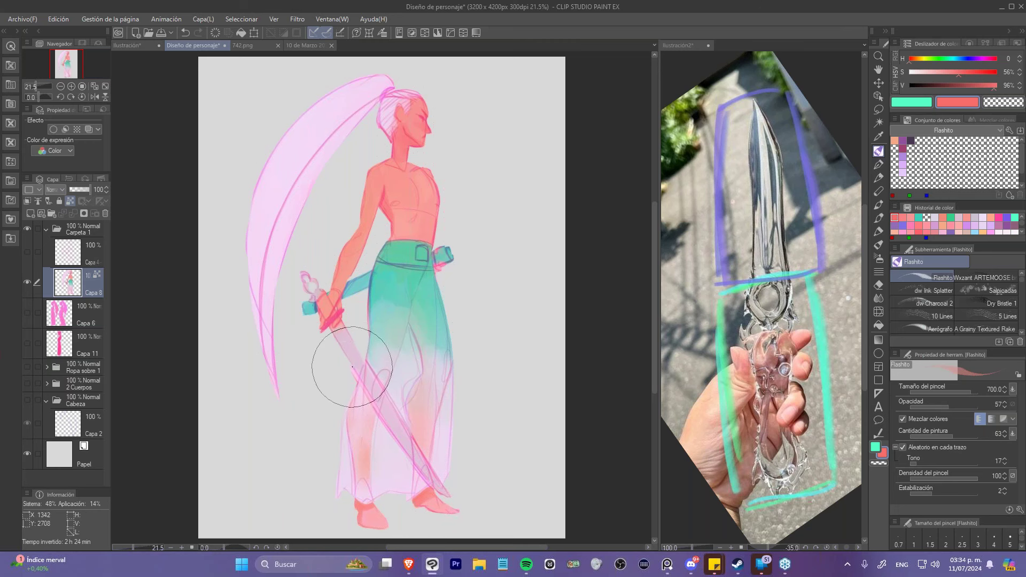
key("c")
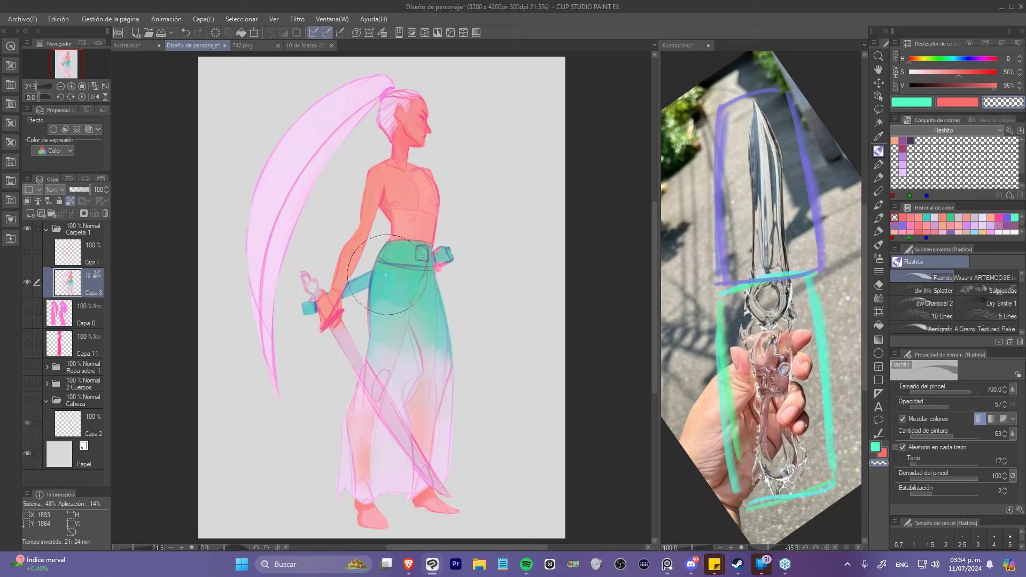
left_click(748, 339)
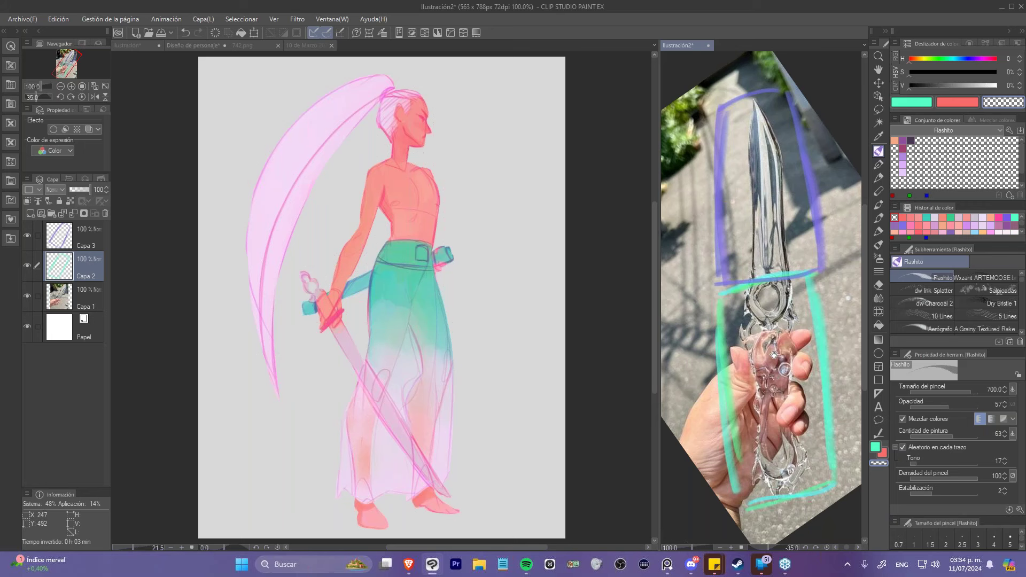
left_click_drag(728, 339, 743, 269)
scroll(743, 268, "down", 1)
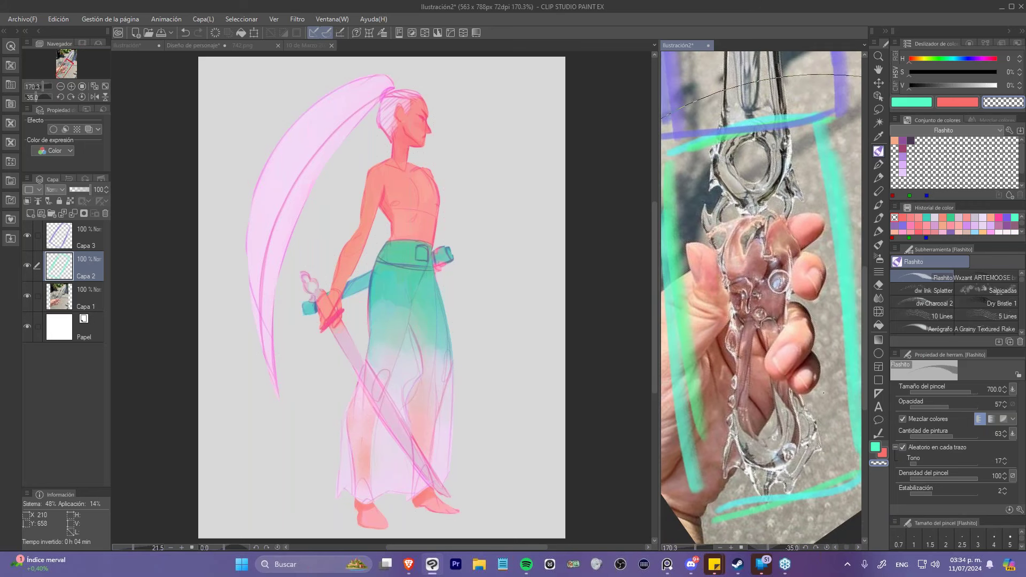
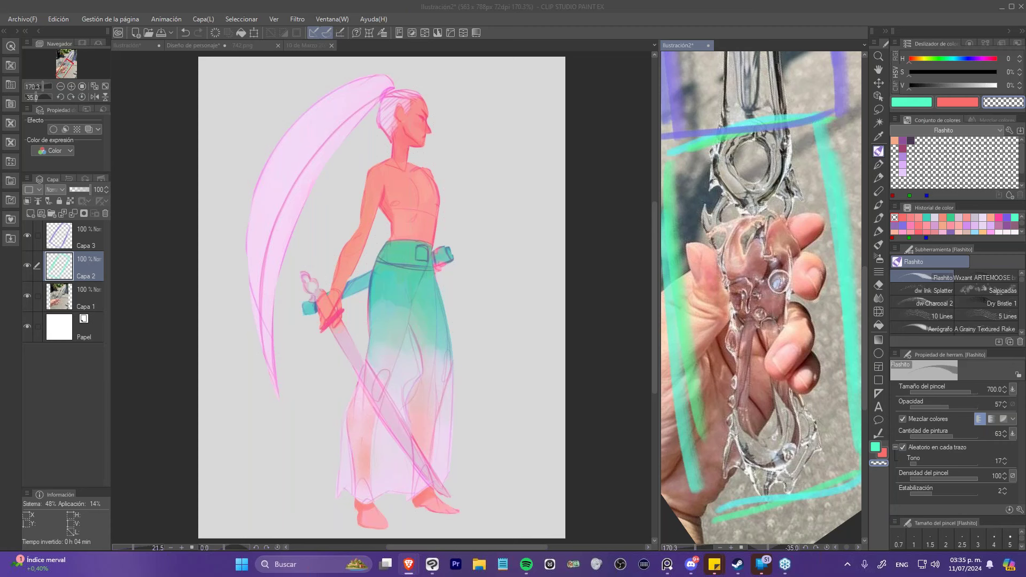
- Switch to Pinterest in the browser and browse the "tribal" results for ornamental shapes comparable to the glass dagger
left_click_drag(354, 2, 366, 4)
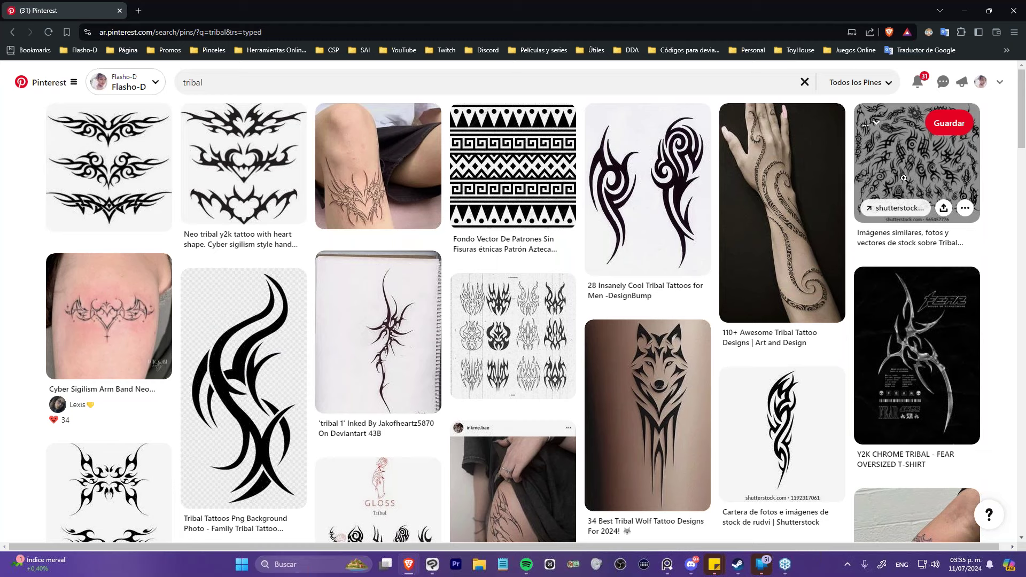
scroll(902, 178, "down", 3)
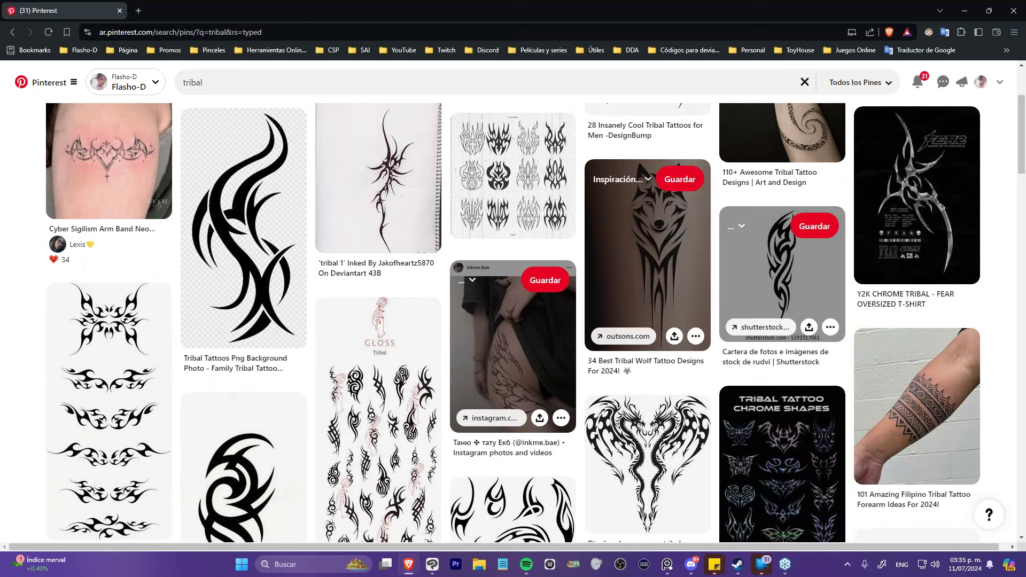
scroll(2, 220, "down", 3)
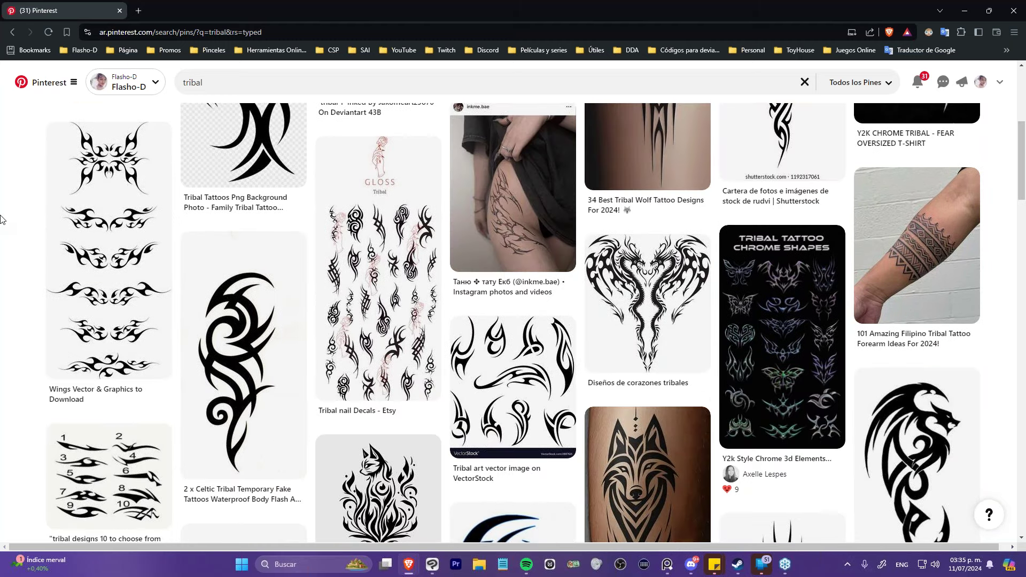
scroll(1, 220, "down", 5)
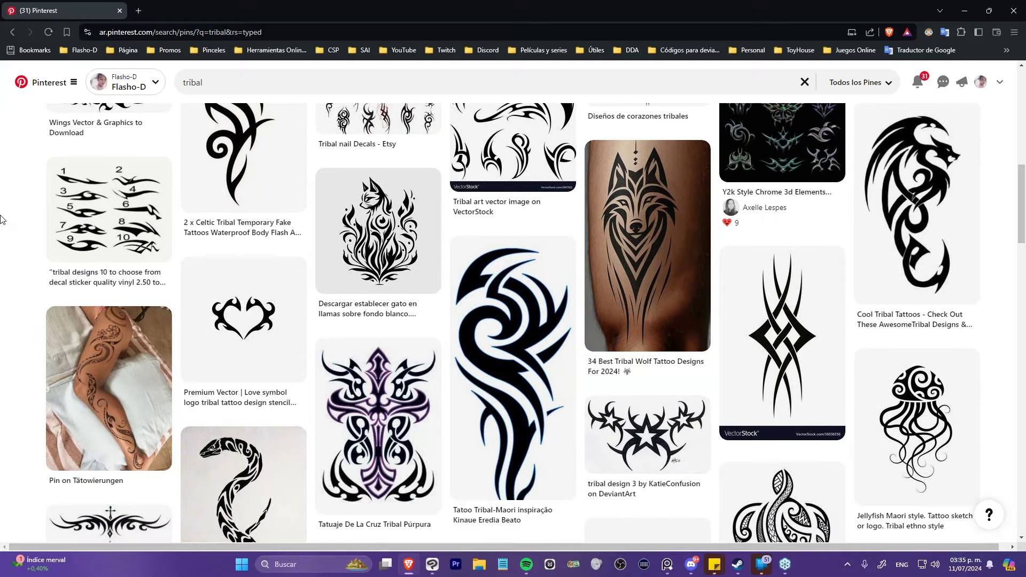
scroll(1, 219, "up", 3)
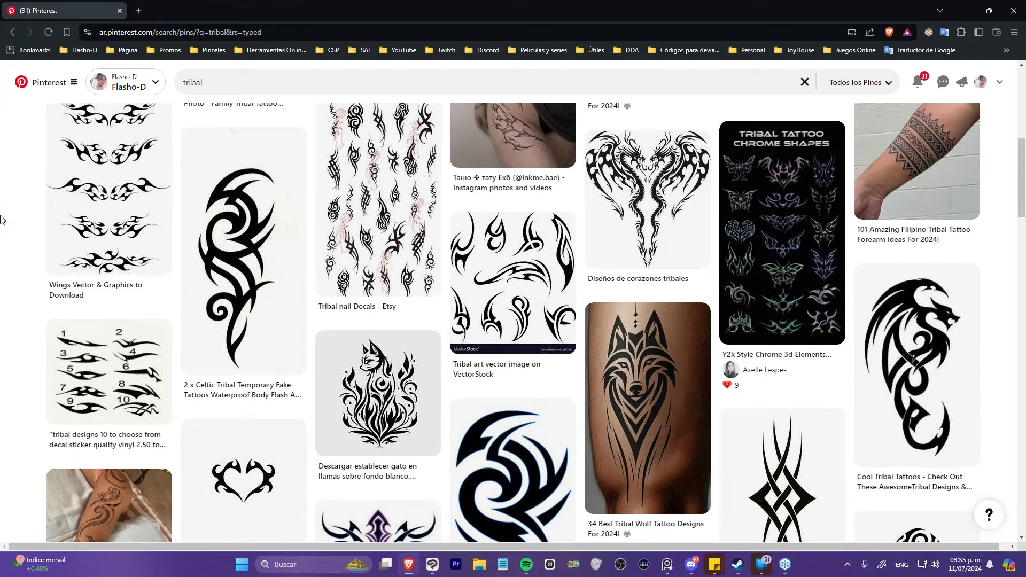
scroll(2, 219, "up", 3)
scroll(2, 219, "up", 5)
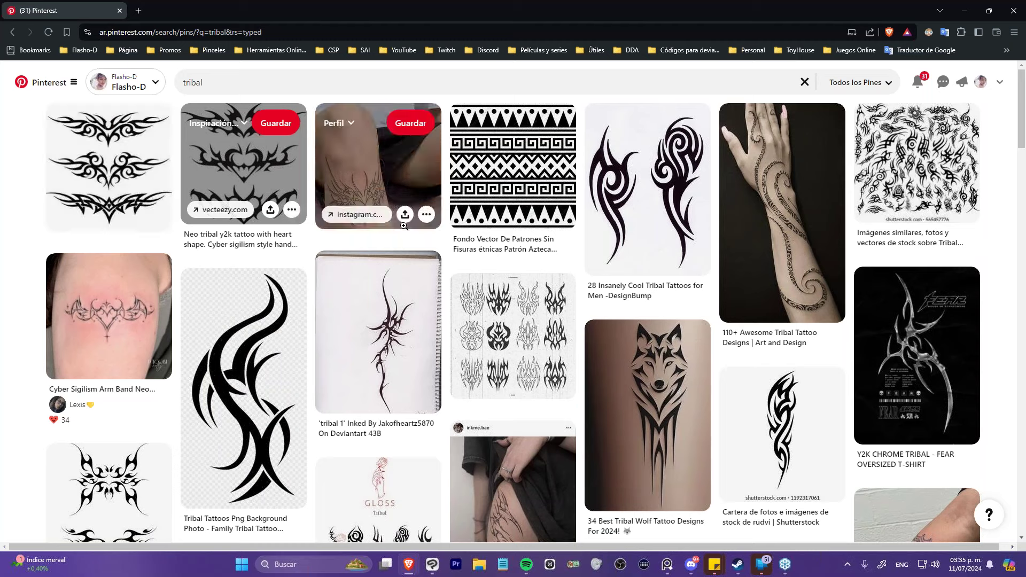
- Shrink the browser window, view the "28 Insanely Cool Tribal Tattoos for Men" pin beside the dagger reference, and move the window off the canvas
left_click_drag(664, 3, 411, 50)
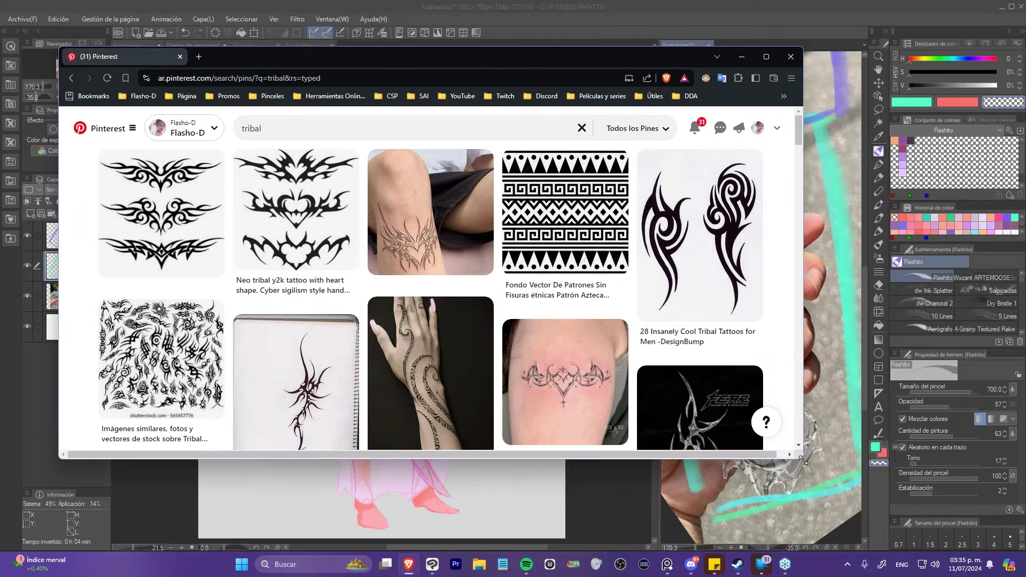
left_click_drag(803, 459, 591, 526)
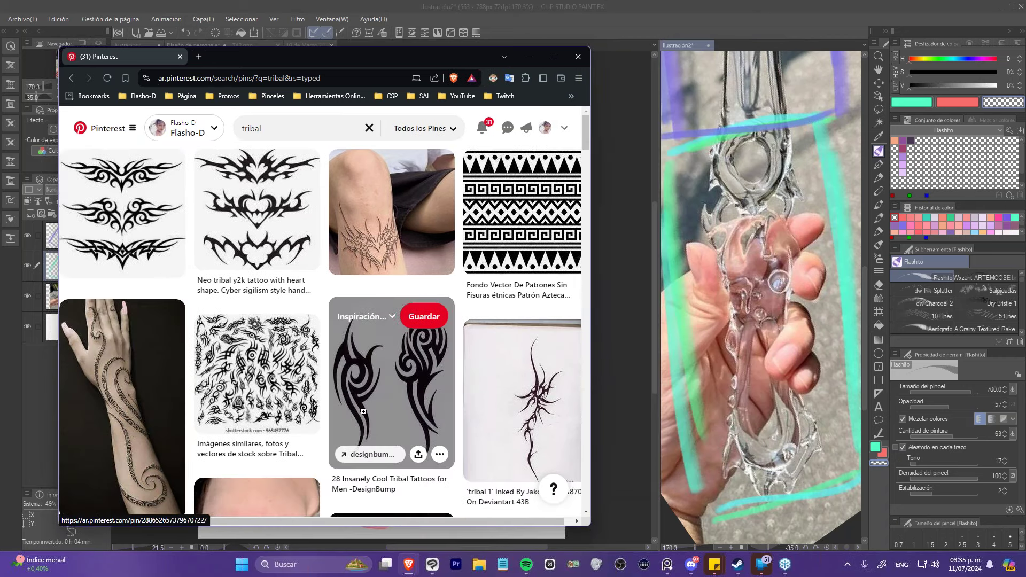
left_click(391, 382)
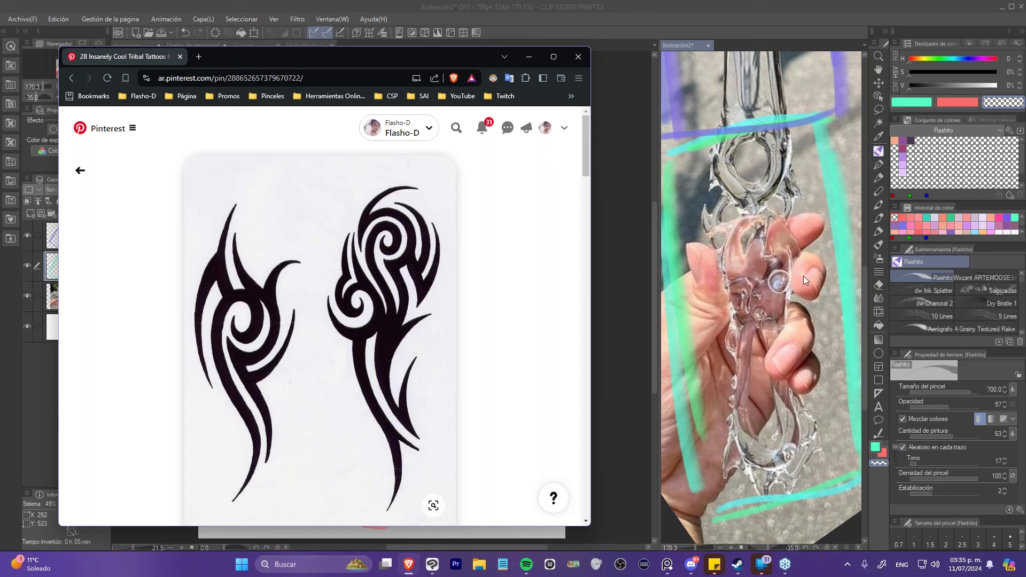
mouse_move(128, 57)
left_mouse_down()
mouse_move(173, 89)
mouse_move(1025, 89)
left_mouse_up()
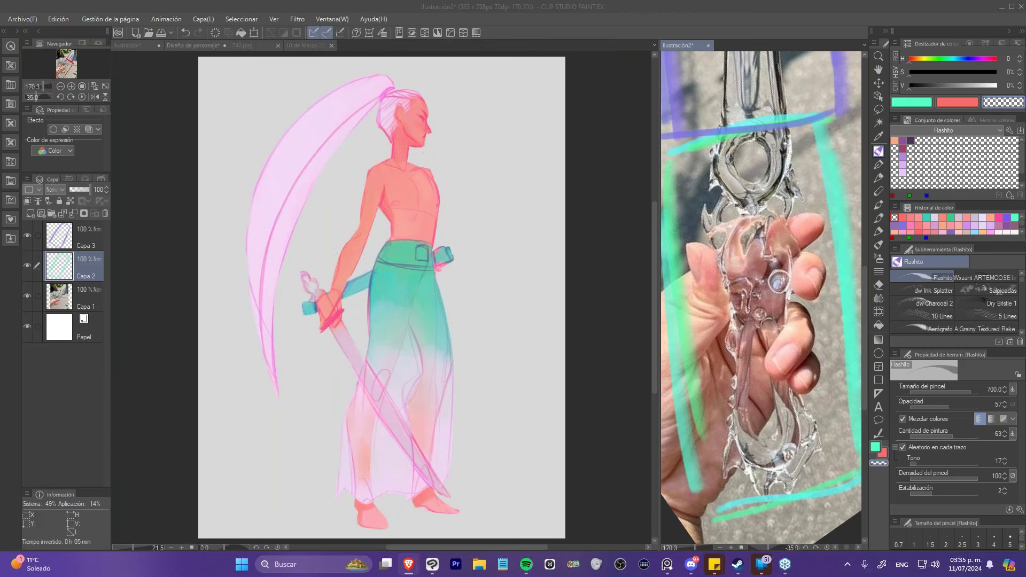
- In the character document, paint tribal marks on both shoulders on Capa 8 using the ponytail's pale pink and brush size 200
left_click(221, 194)
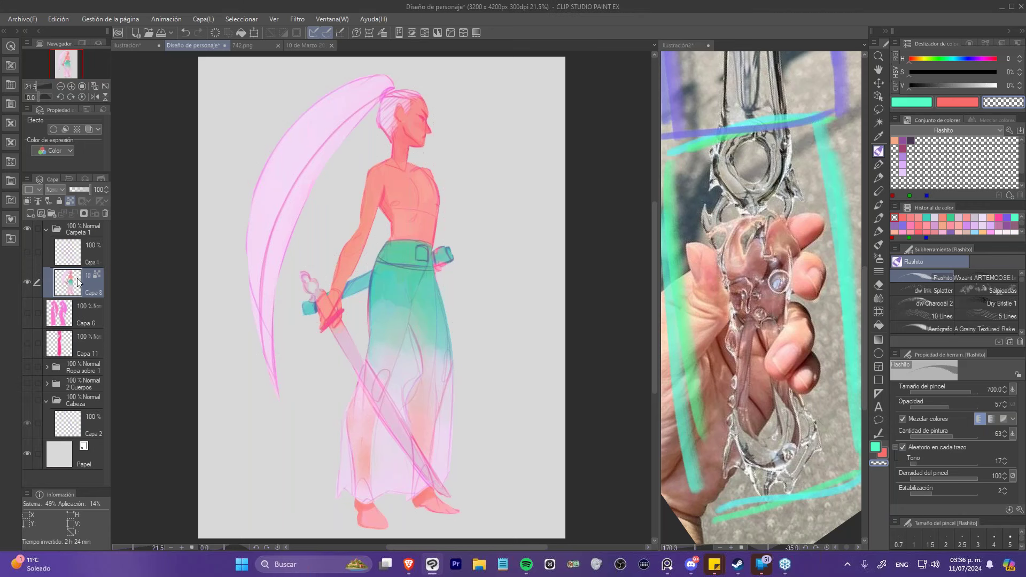
scroll(312, 264, "up", 4)
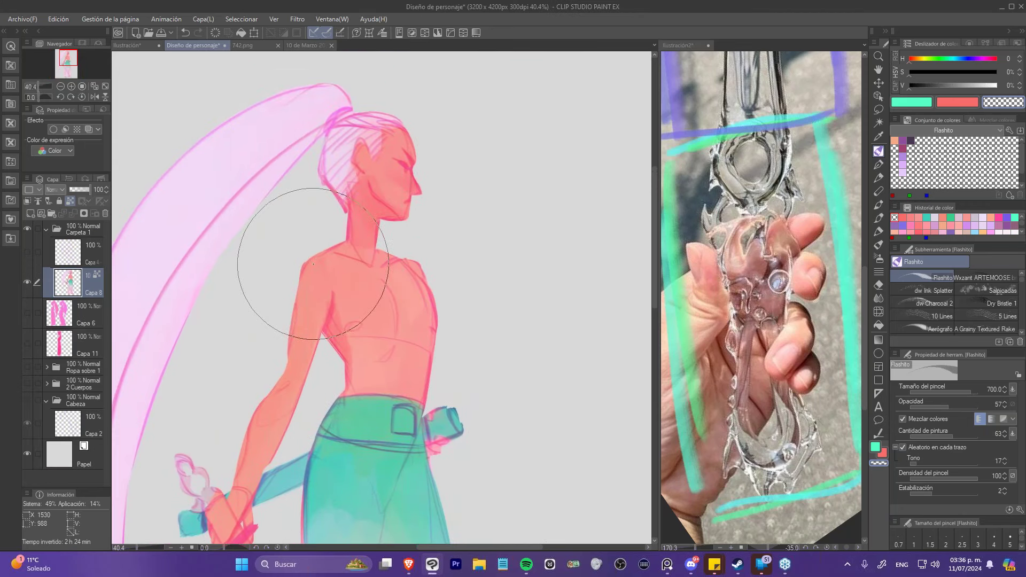
left_click(313, 263, "alt")
key("[")
left_click(313, 173, "alt")
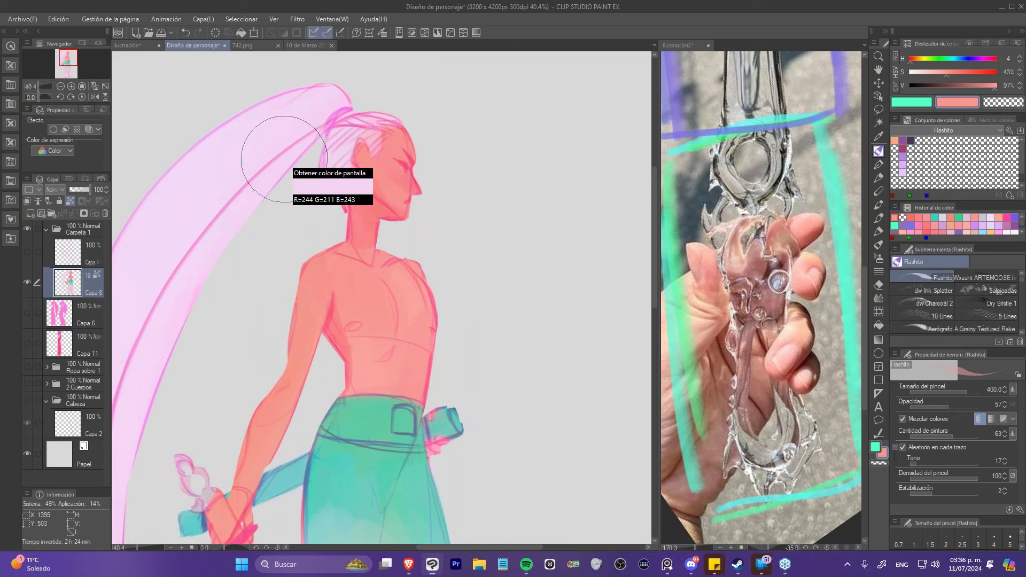
key("bracketleft")
key("bracketleft")
key("bracketleft")
key("bracketleft")
key("bracketleft")
mouse_move(320, 259)
left_mouse_down()
mouse_move(344, 286)
mouse_move(340, 272)
mouse_move(342, 285)
mouse_move(325, 276)
mouse_move(342, 281)
mouse_move(338, 268)
mouse_move(357, 290)
mouse_move(339, 282)
mouse_move(370, 303)
mouse_move(325, 262)
mouse_move(343, 287)
mouse_move(314, 280)
mouse_move(326, 274)
mouse_move(312, 281)
mouse_move(340, 281)
mouse_move(365, 301)
mouse_move(355, 287)
mouse_move(366, 297)
mouse_move(366, 287)
mouse_move(429, 300)
mouse_move(419, 302)
mouse_move(432, 289)
mouse_move(422, 295)
mouse_move(419, 247)
mouse_move(421, 282)
mouse_move(402, 271)
left_mouse_up()
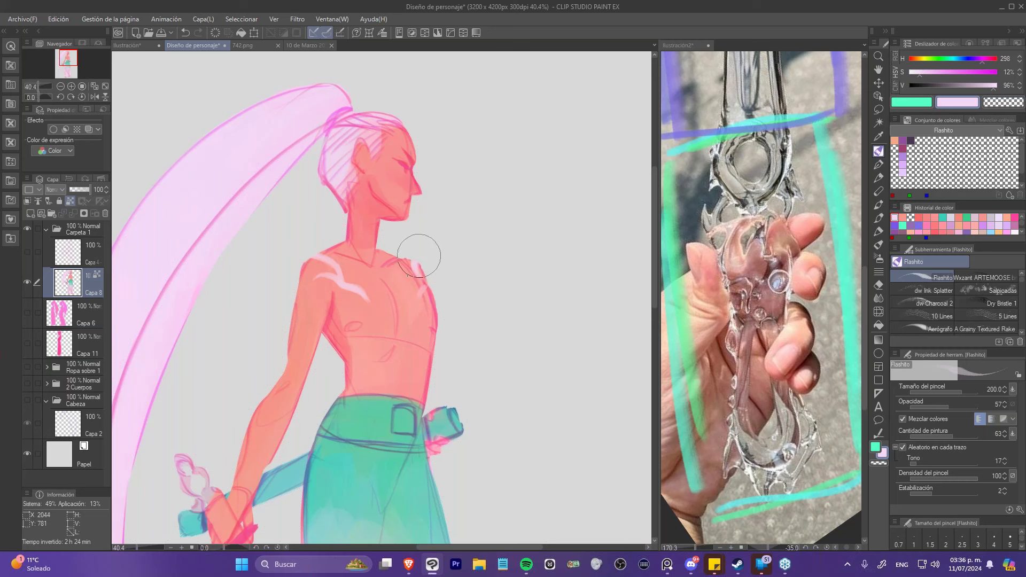
- Extend the shoulder marks up toward the neck with the brush reduced to size 120
key("bracketleft")
key("bracketleft")
key("bracketleft")
mouse_move(325, 265)
left_mouse_down()
mouse_move(318, 236)
mouse_move(320, 254)
mouse_move(323, 244)
mouse_move(313, 248)
mouse_move(330, 245)
mouse_move(331, 257)
mouse_move(312, 249)
mouse_move(330, 255)
mouse_move(353, 220)
left_mouse_up()
left_click_drag(409, 260, 396, 254)
- Undo the last transparent-colour stroke under the chin and unlock the transparent pixels of Capa 8
left_click(384, 209, "alt")
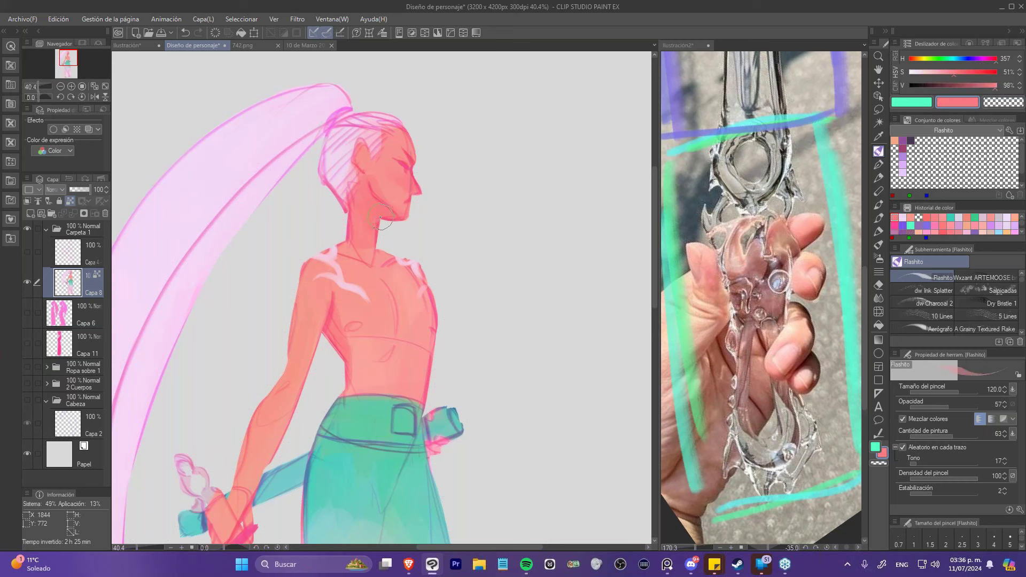
key("c")
left_click_drag(383, 219, 384, 219)
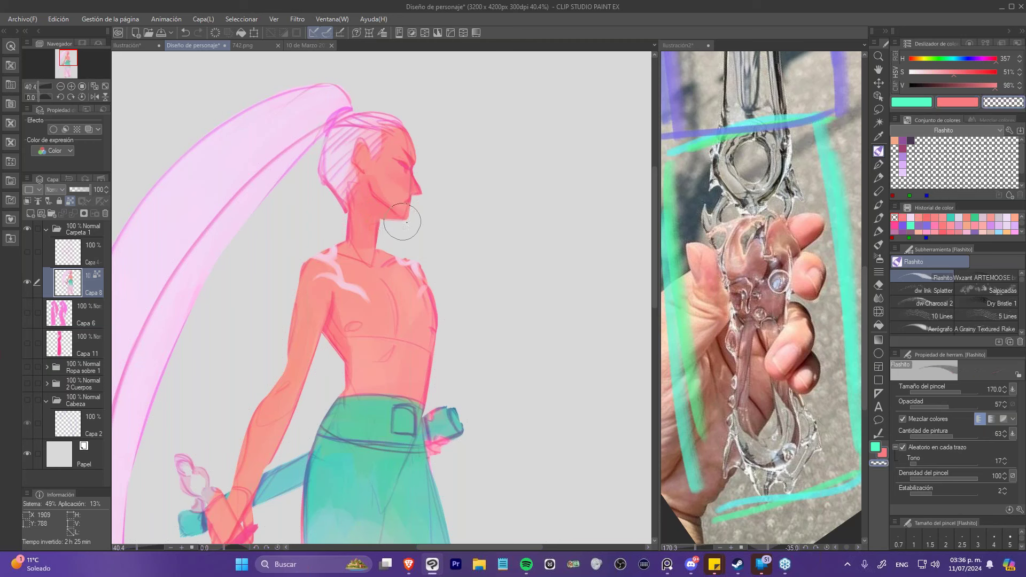
key("ctrl+z")
left_click(69, 202)
key("alt")
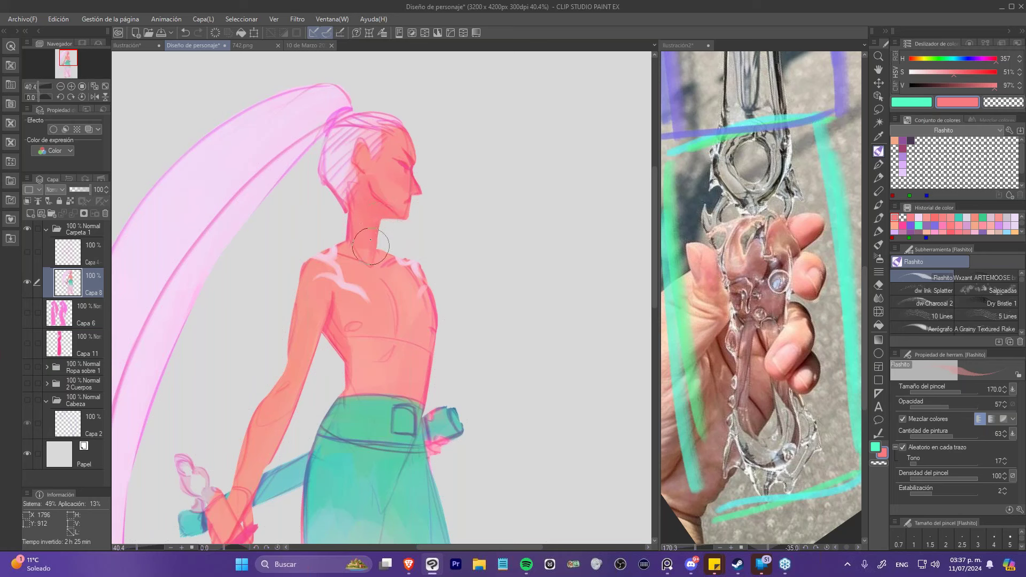
- Paint over the neck and collarbone area with sampled skin tones at brush size 170
left_click(352, 250, "alt")
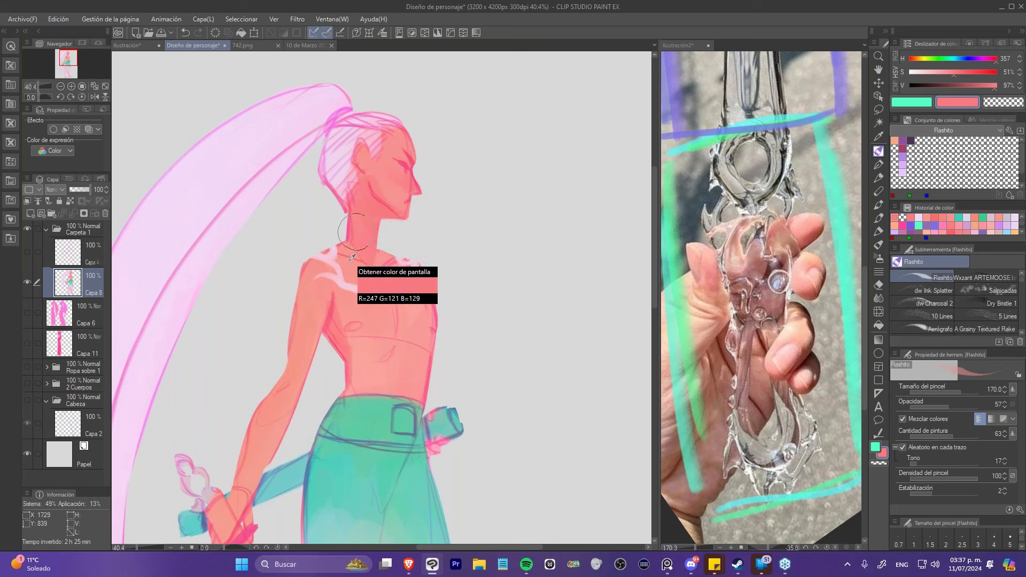
left_click(367, 268, "alt")
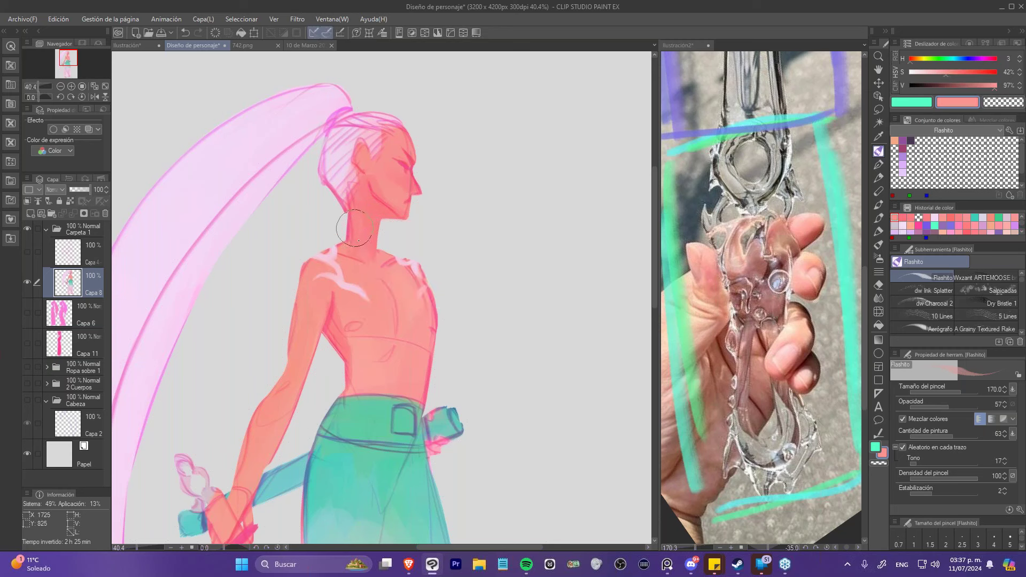
left_click_drag(369, 271, 408, 228)
- Touch up the belt's back edge with its own teal and redraw the edge outline in the blue sampled from the belt's lines
left_click(270, 110, "alt")
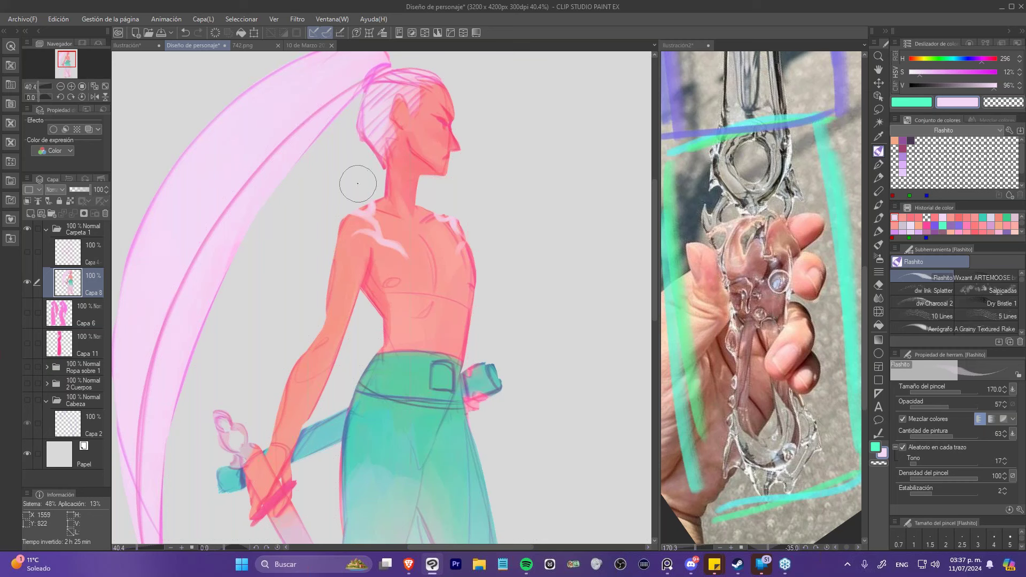
left_click(381, 357, "alt")
left_click_drag(381, 356, 359, 384)
key("ctrl+z")
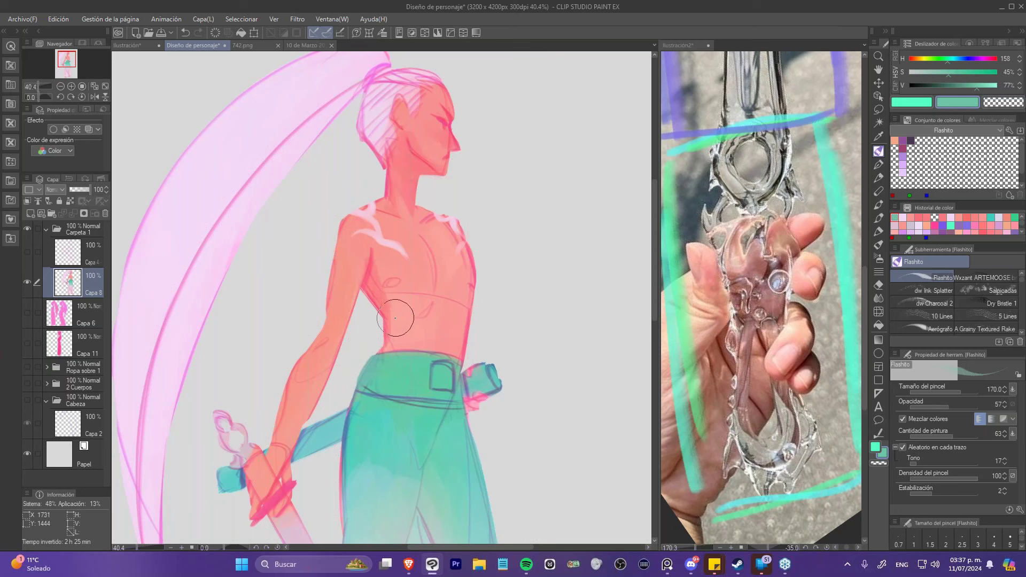
left_click_drag(405, 304, 416, 316)
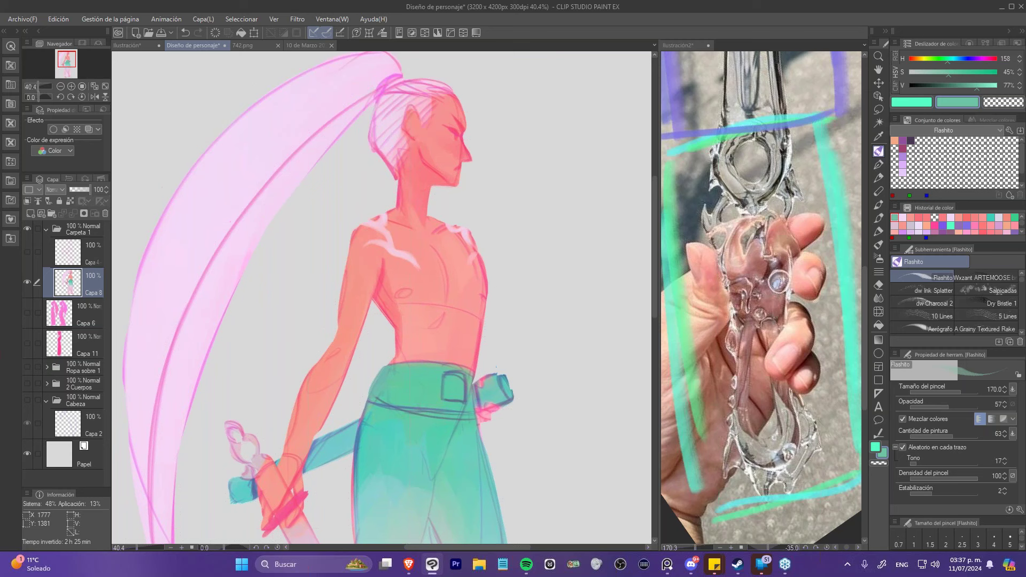
key("i")
left_click(395, 402)
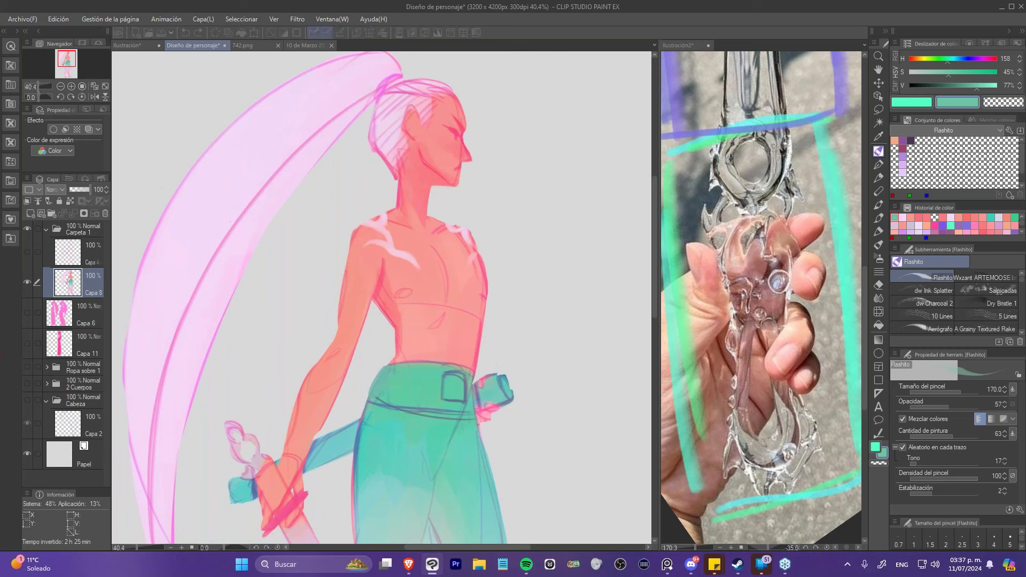
left_click(376, 400, "alt")
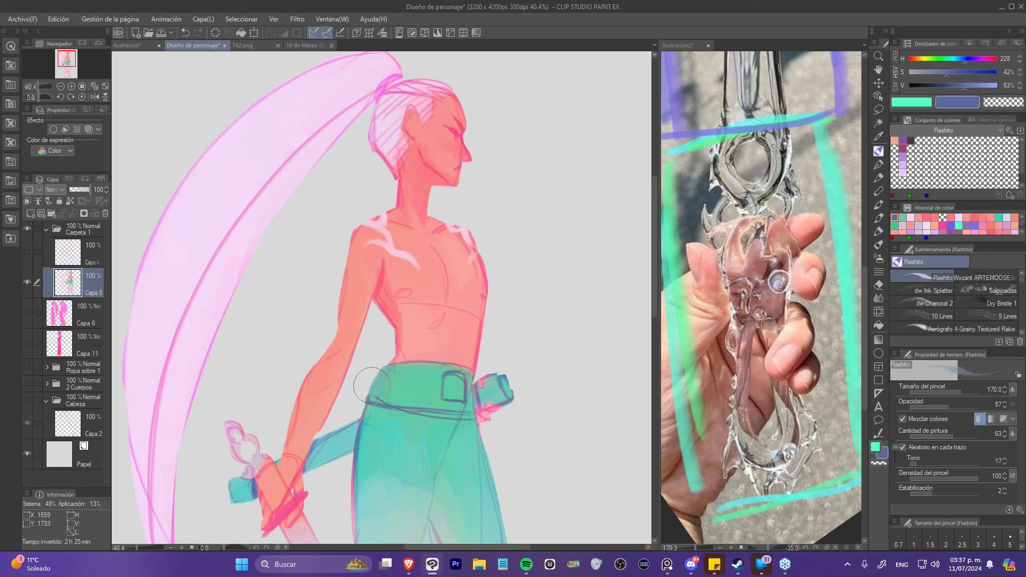
left_click_drag(367, 400, 378, 378)
key("ctrl+z")
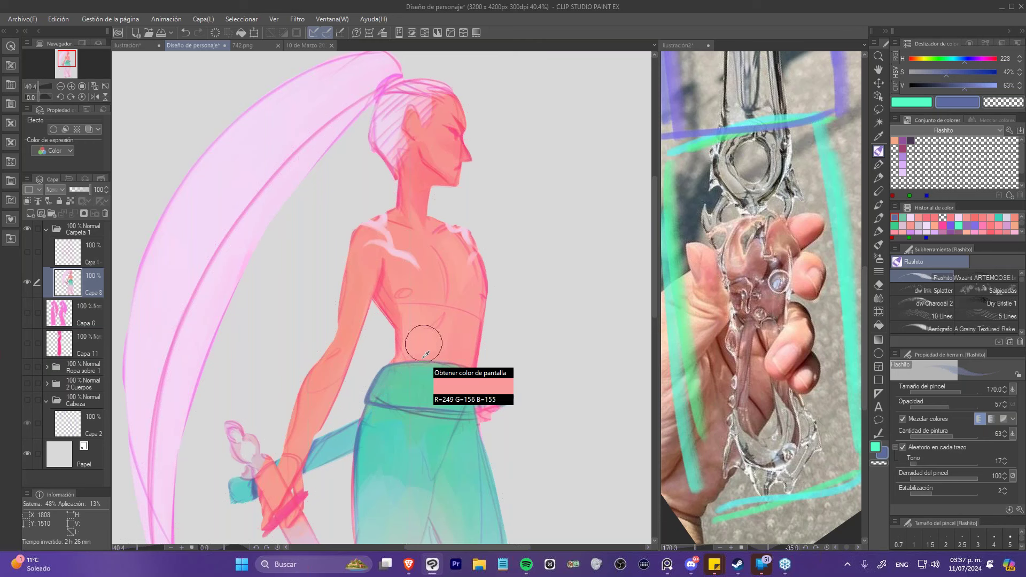
- Paint sampled skin tones over the waist just above the belt and over the chest
left_click(449, 358, "alt")
mouse_move(402, 358)
left_mouse_down()
mouse_move(458, 362)
mouse_move(426, 354)
left_mouse_up()
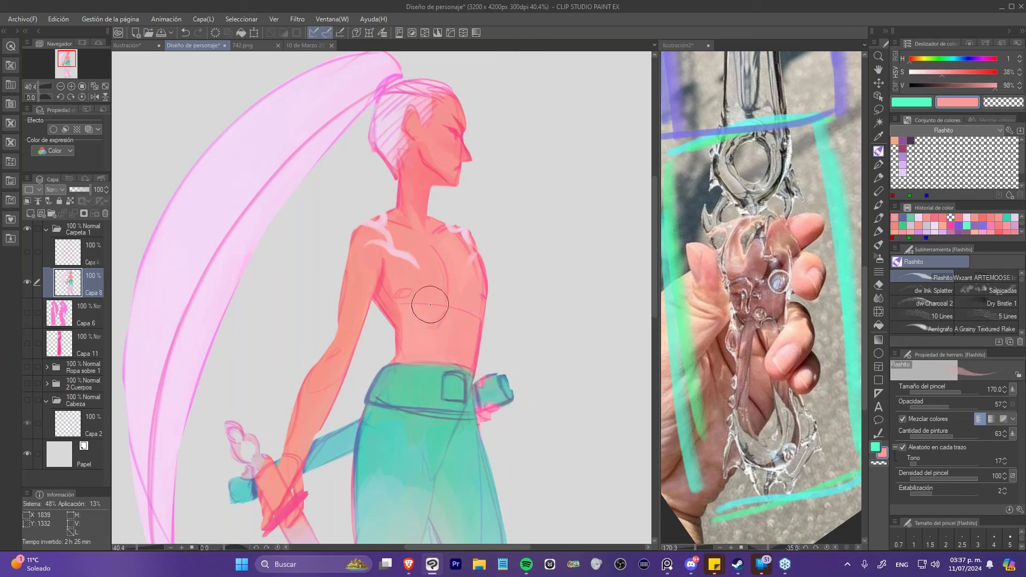
mouse_move(430, 306)
left_mouse_down()
mouse_move(416, 251)
mouse_move(393, 260)
mouse_move(416, 278)
left_mouse_up()
left_click(413, 271, "alt")
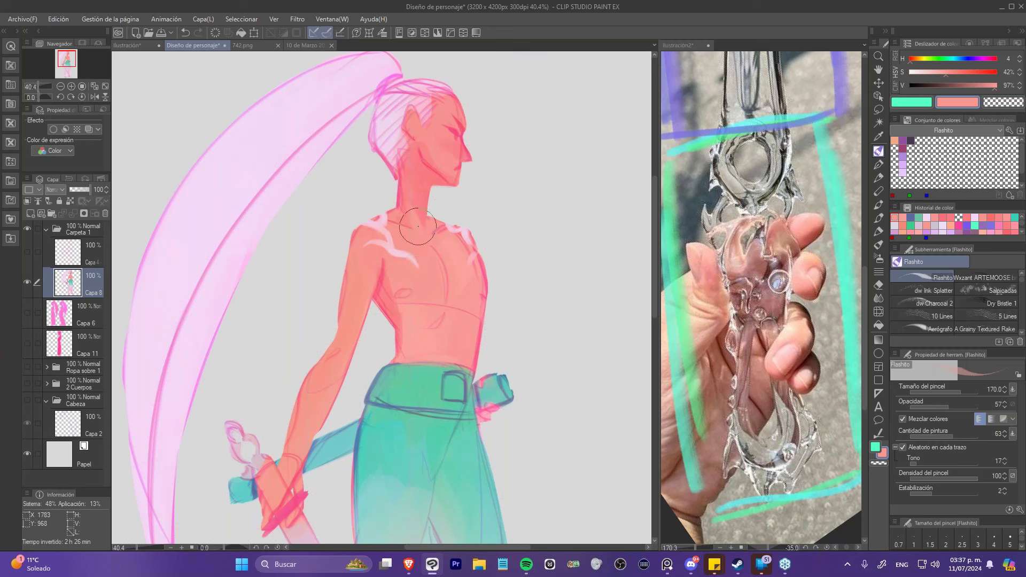
- Refine the tribal marks around the shoulders in the ponytail's pale pink with brush size 80
left_click(295, 115, "alt")
key("bracketleft")
key("bracketleft")
key("bracketleft")
key("bracketleft")
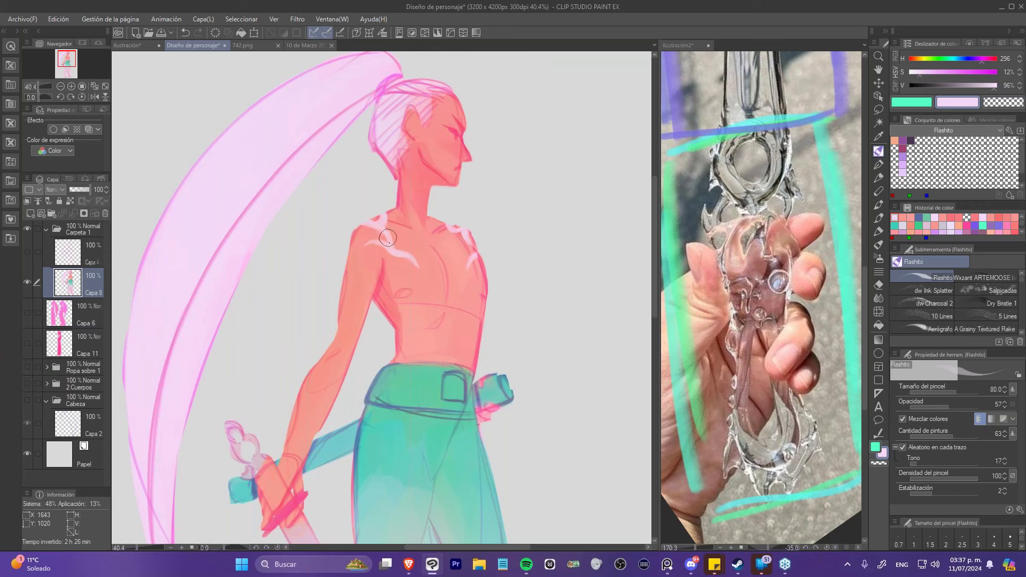
left_click_drag(392, 205, 438, 213)
key("c")
mouse_move(377, 268)
left_mouse_down()
mouse_move(359, 256)
mouse_move(405, 322)
left_mouse_up()
key("ctrl+z")
- Create a new layer between Capa 8 and Capa 6 and fill it with lilac, H 281, S 30%, V 96%
left_click(31, 213)
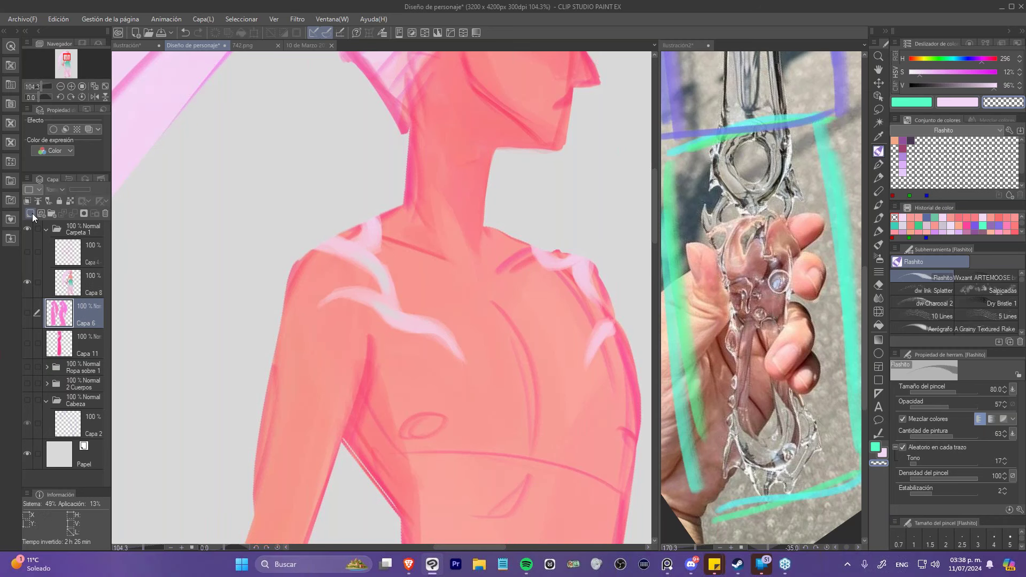
left_click(105, 86)
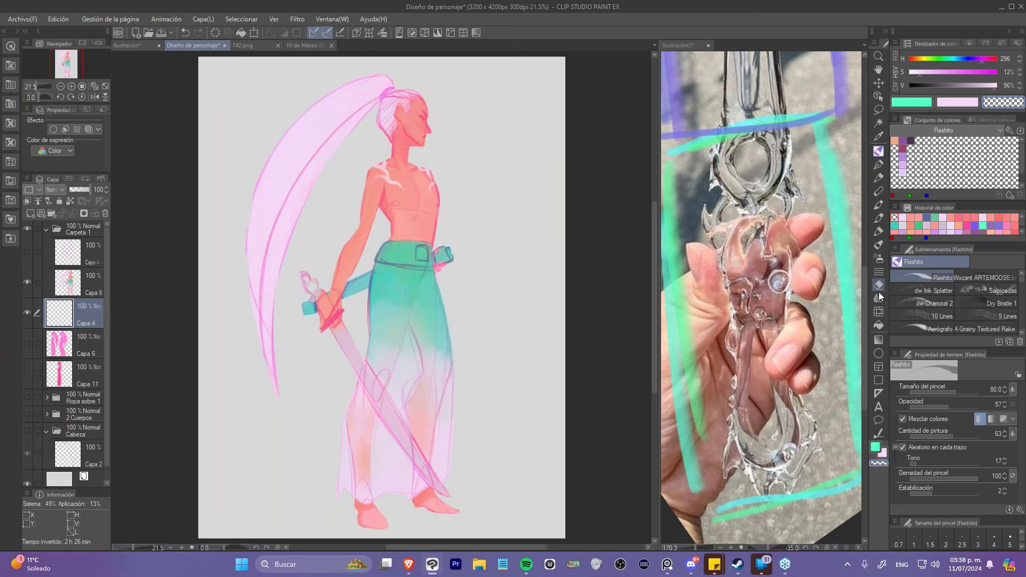
left_click(879, 325)
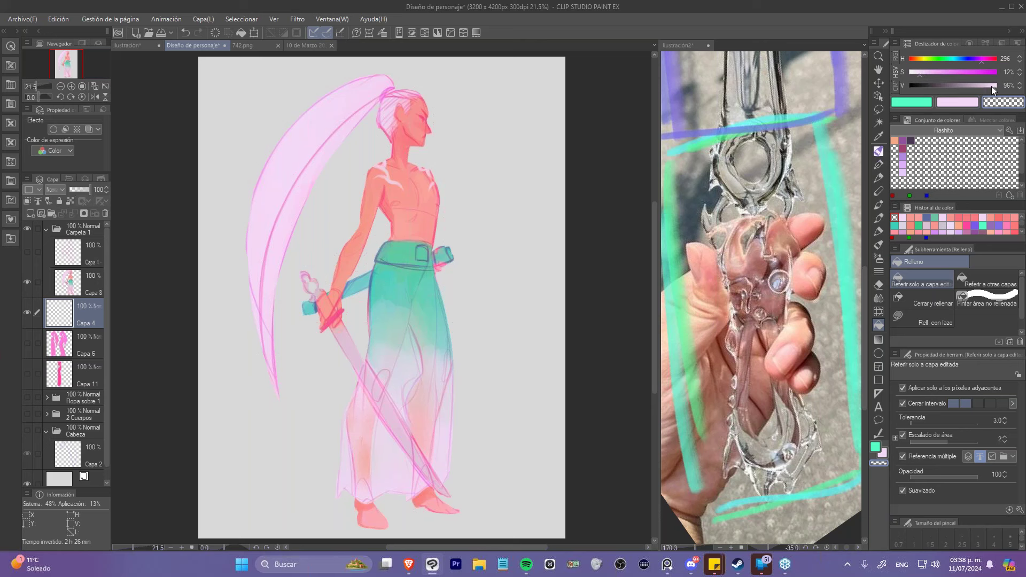
left_click_drag(983, 61, 935, 72)
left_click(926, 72)
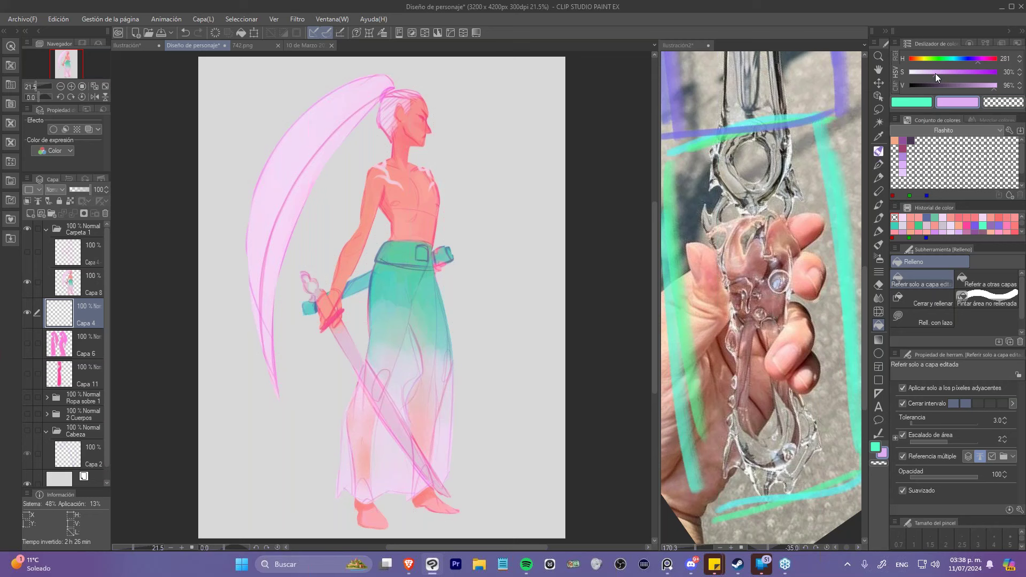
left_click(546, 229)
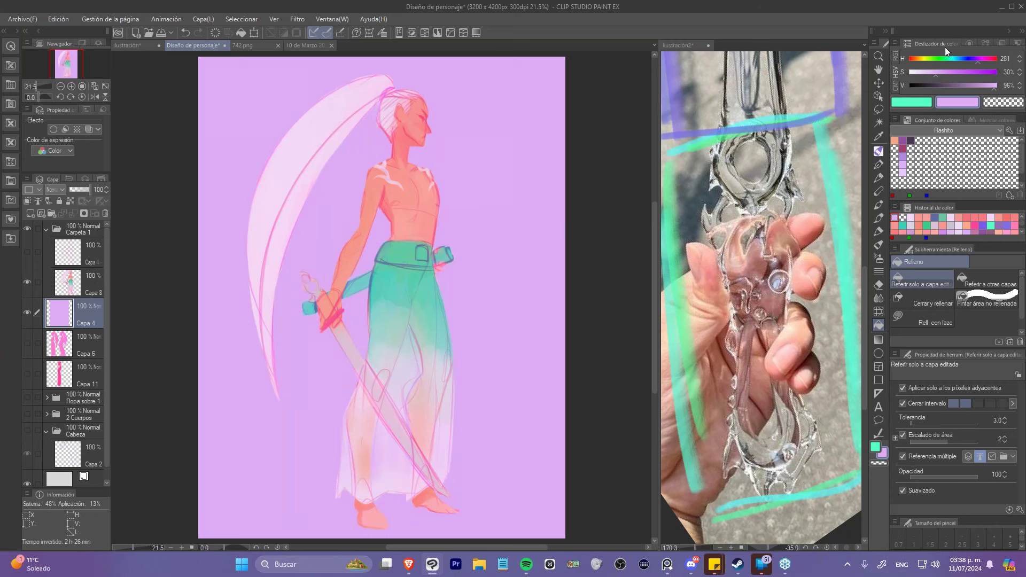
- Refill the Capa 4 background with progressively darker purples, ending at H 281, S 30%, V 78%
left_click(986, 85)
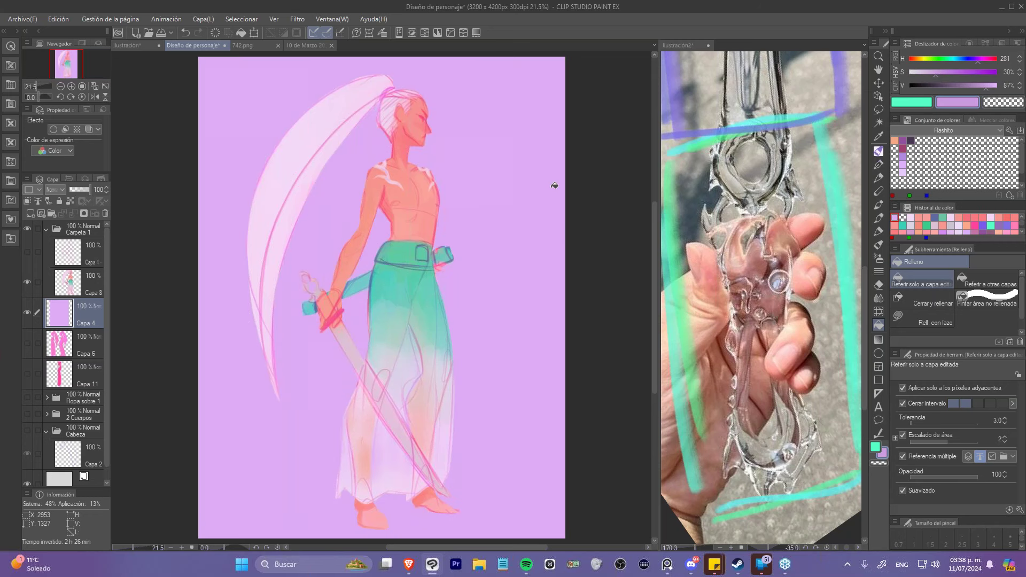
left_click(554, 185)
left_click(979, 85)
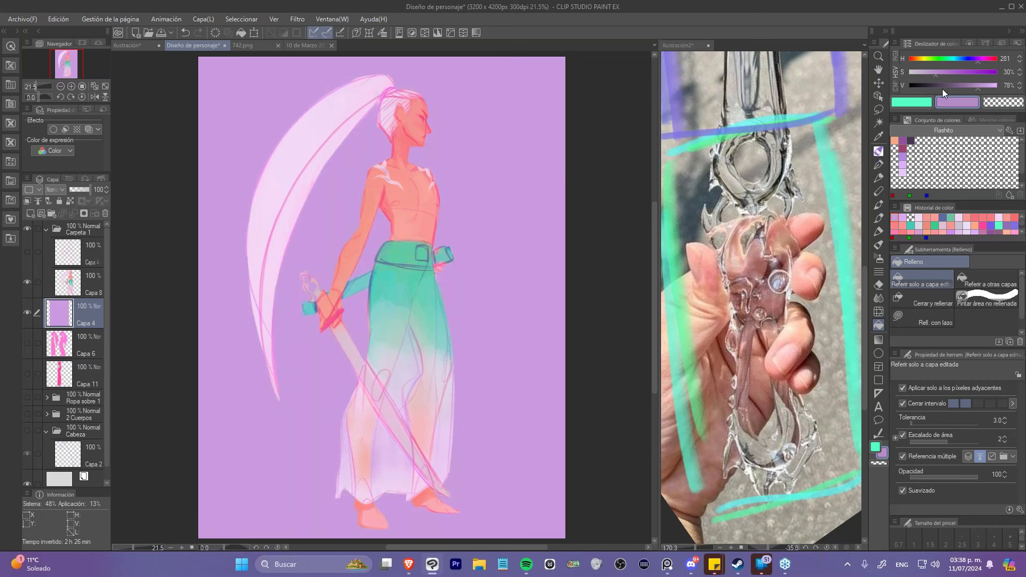
left_click(508, 226)
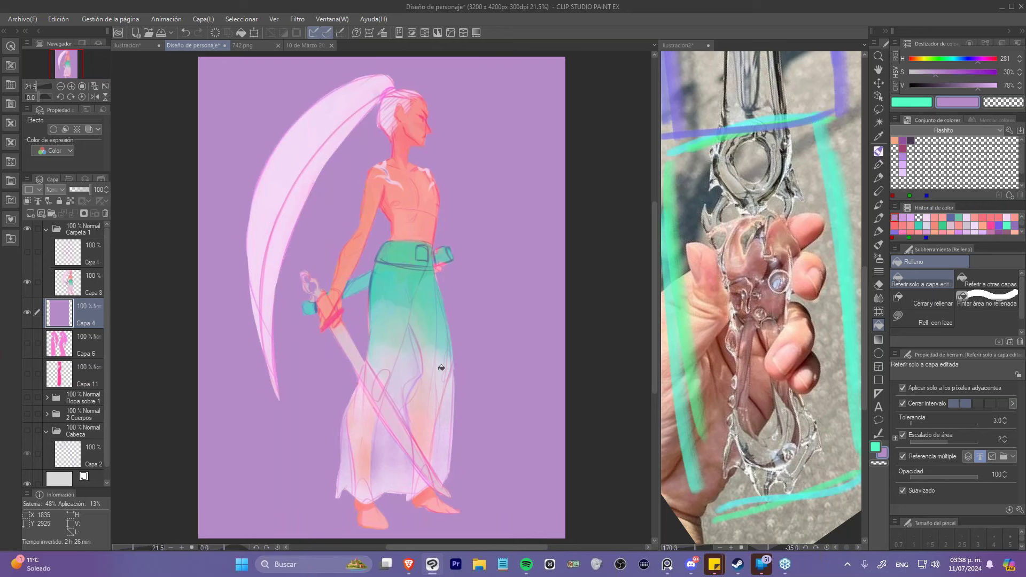
- On Capa 8, refine the near shoulder's tribal marks with the Flashito brush in pale lilac, H 296, S 12%, V 96%
left_click(88, 292)
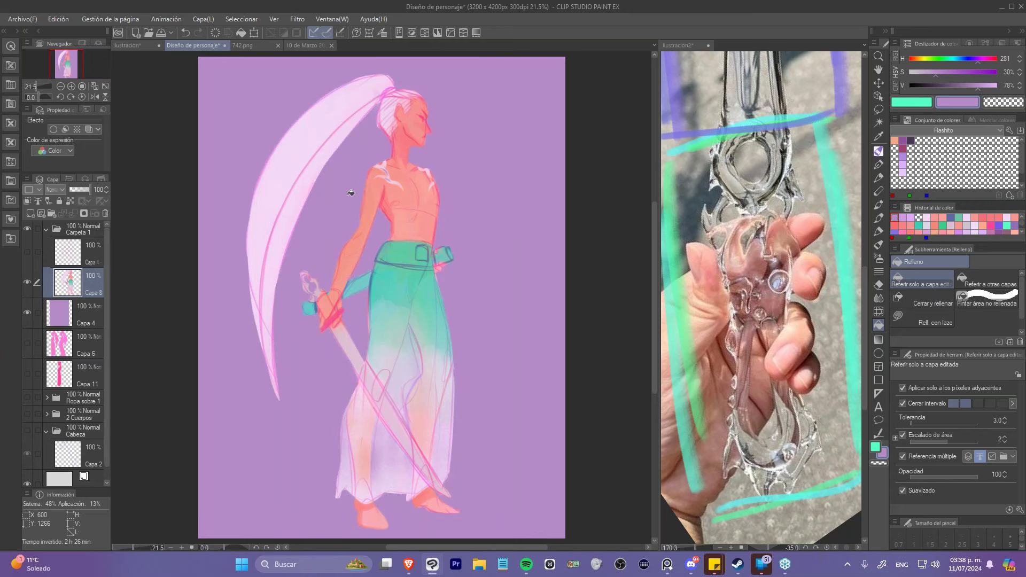
scroll(405, 157, "up", 4)
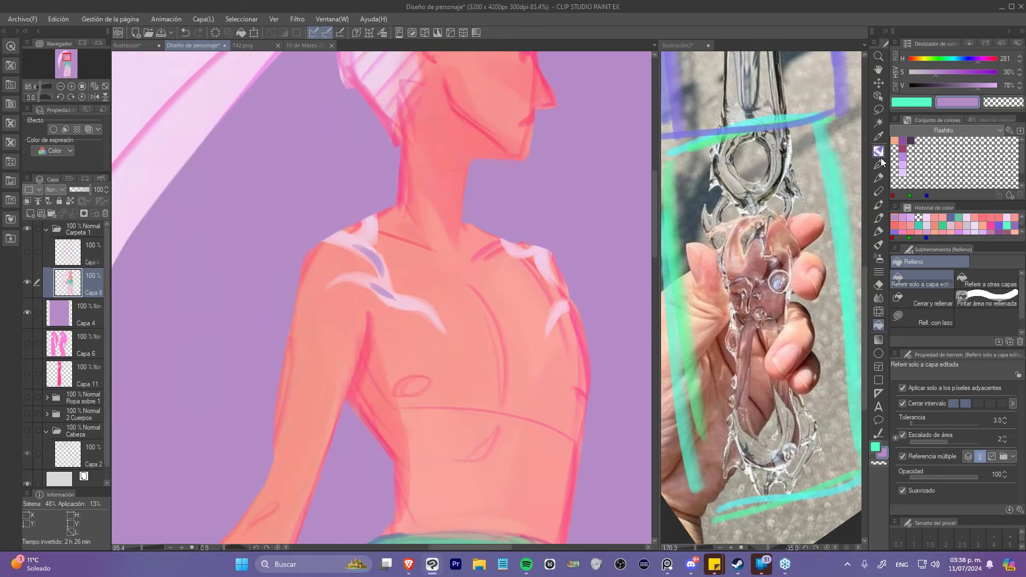
left_click(880, 154)
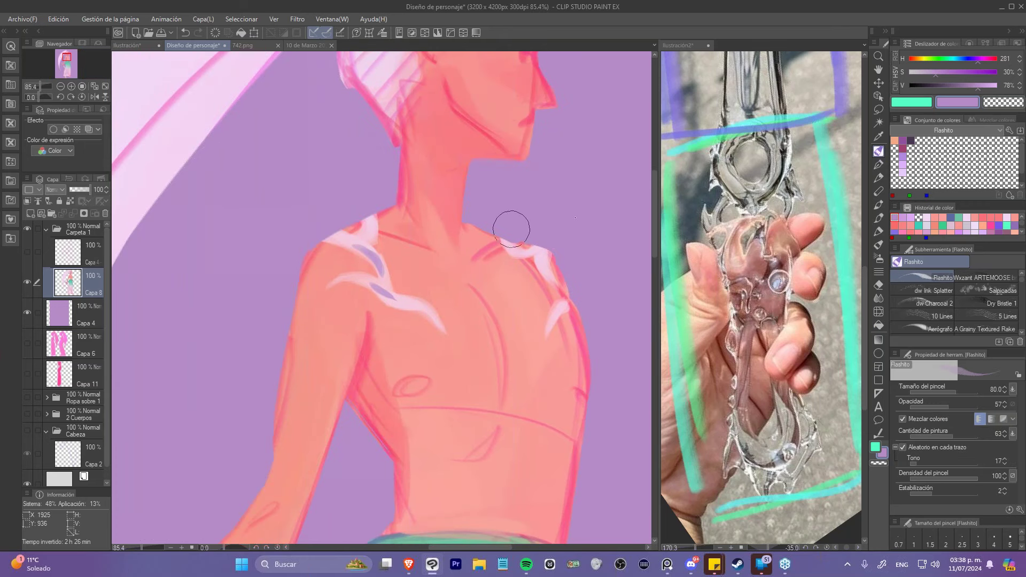
left_click(926, 217)
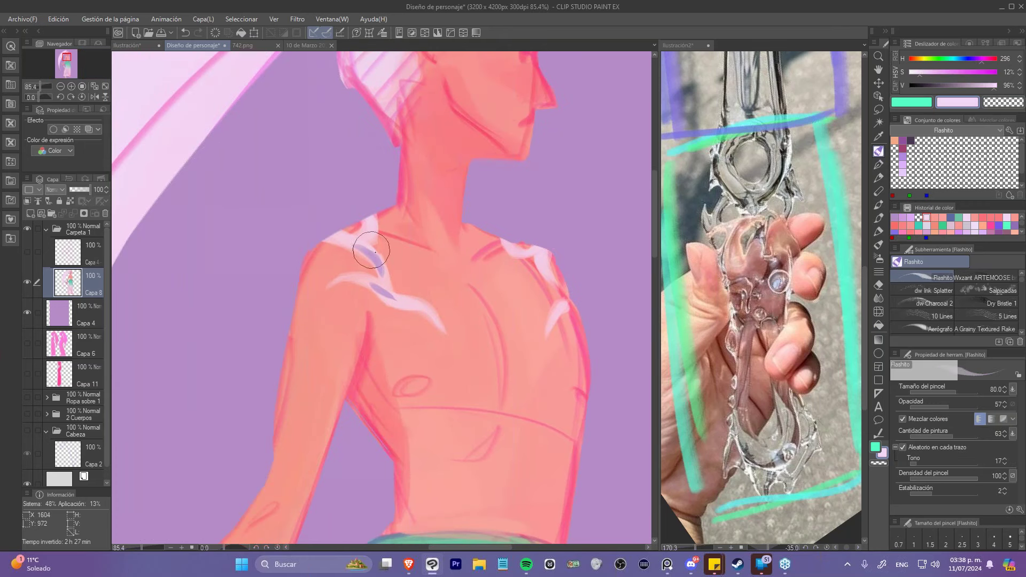
mouse_move(375, 257)
left_mouse_down()
mouse_move(345, 237)
mouse_move(374, 248)
mouse_move(358, 243)
mouse_move(380, 283)
mouse_move(384, 273)
mouse_move(355, 250)
mouse_move(375, 242)
left_mouse_up()
key("ctrl+z")
key("c")
key("c")
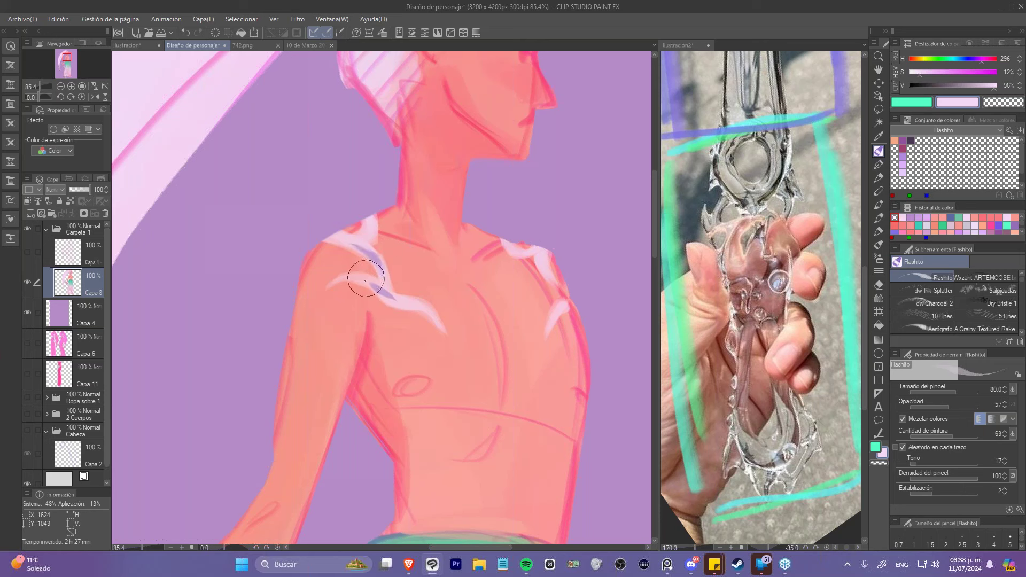
mouse_move(358, 282)
left_mouse_down()
mouse_move(406, 304)
mouse_move(395, 300)
left_mouse_up()
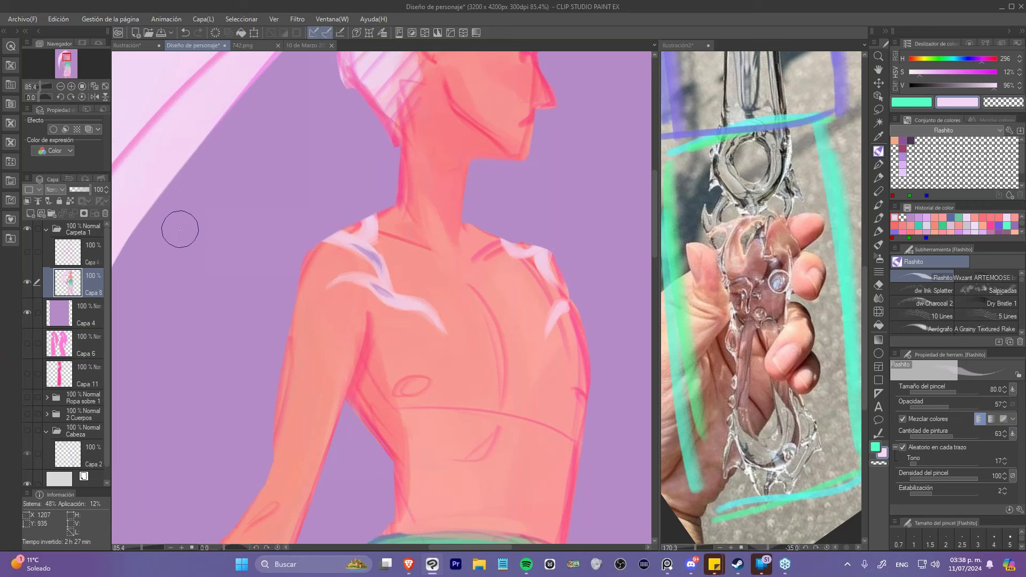
left_click_drag(376, 240, 364, 242)
- Lock Capa 8's transparent pixels and paint a curved pale lilac mark across the near upper arm with brush size 170
left_click(70, 200)
key("]")
key("]")
key("]")
key("]")
left_click_drag(315, 294, 335, 309)
left_click_drag(306, 274, 333, 308)
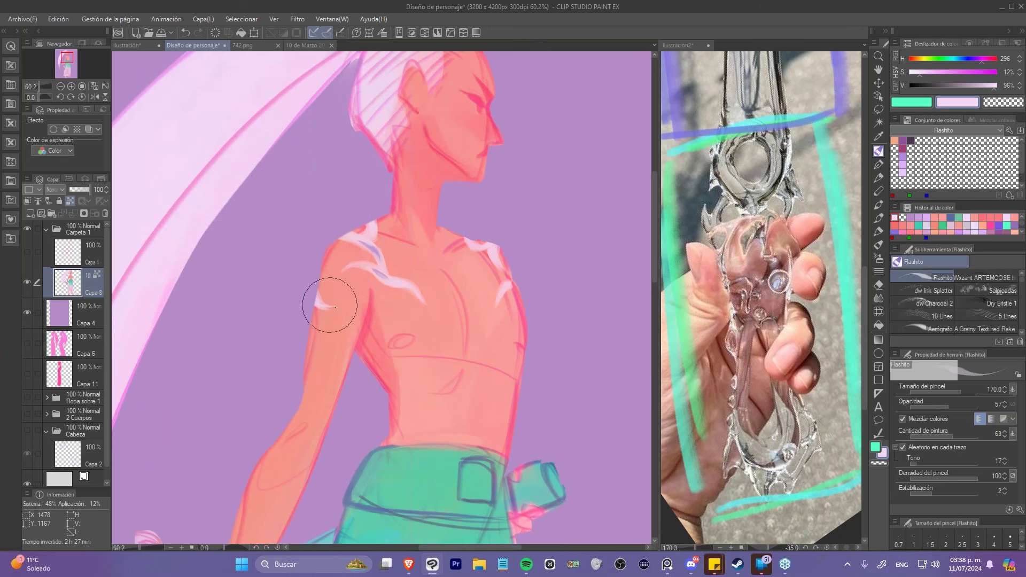
mouse_move(320, 302)
left_mouse_down()
mouse_move(345, 297)
mouse_move(353, 270)
mouse_move(355, 291)
mouse_move(349, 299)
mouse_move(361, 251)
left_mouse_up()
left_click(353, 273, "alt")
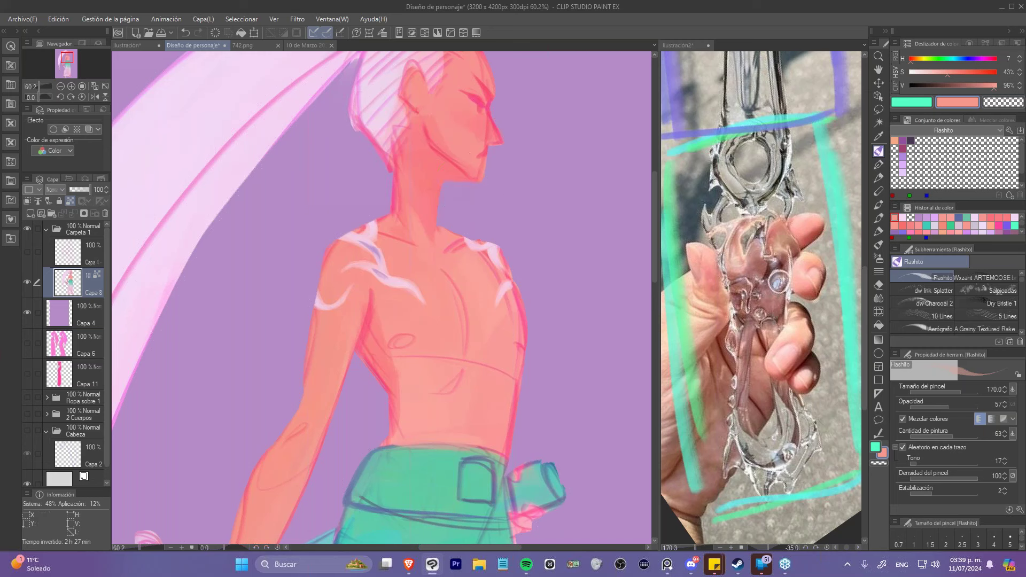
- Extend the upper-arm mark into pointed branches with brush size 80 in pale lilac, H 296, S 12%, V 96%
left_click(902, 217)
key("[")
key("[")
key("[")
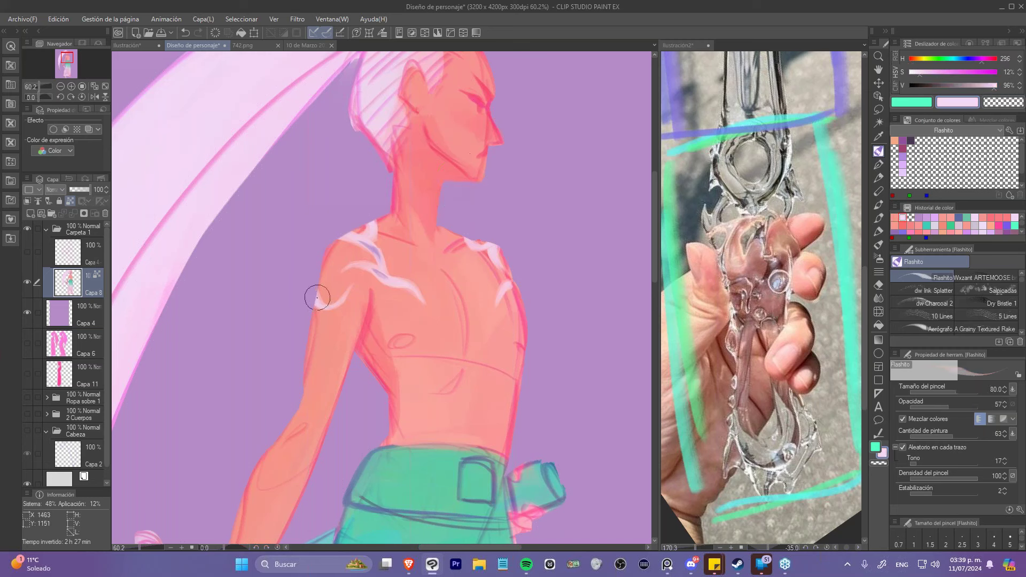
mouse_move(312, 307)
left_mouse_down()
mouse_move(323, 313)
mouse_move(321, 344)
mouse_move(327, 314)
left_mouse_up()
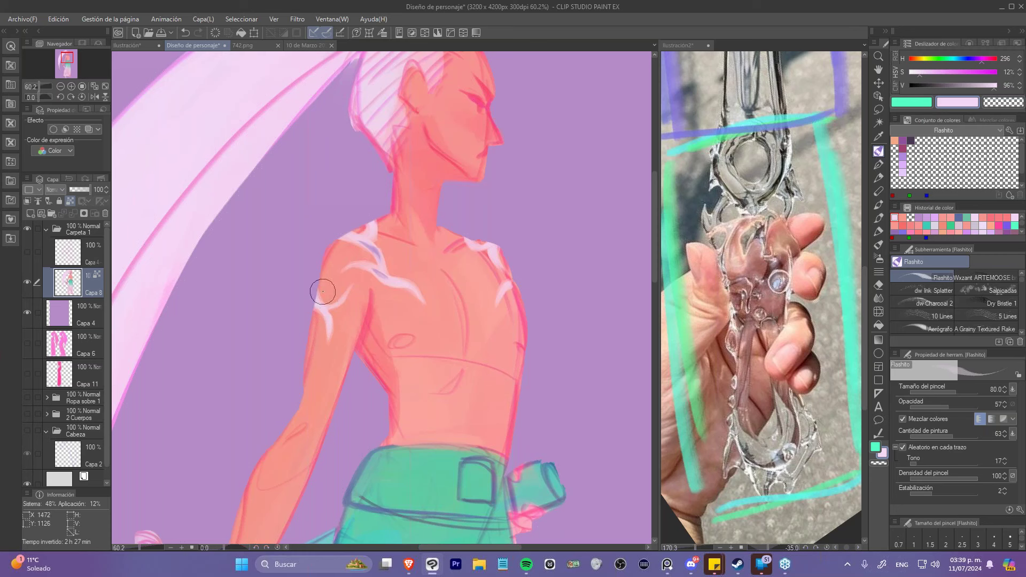
mouse_move(326, 313)
left_mouse_down()
mouse_move(330, 322)
mouse_move(324, 311)
left_mouse_up()
left_click_drag(324, 316, 313, 305)
left_click_drag(341, 299, 355, 282)
- Touch up the skin around the near shoulder's marks and shade the shoulder in sampled reddish tones with brush size 200
left_click(357, 276, "alt")
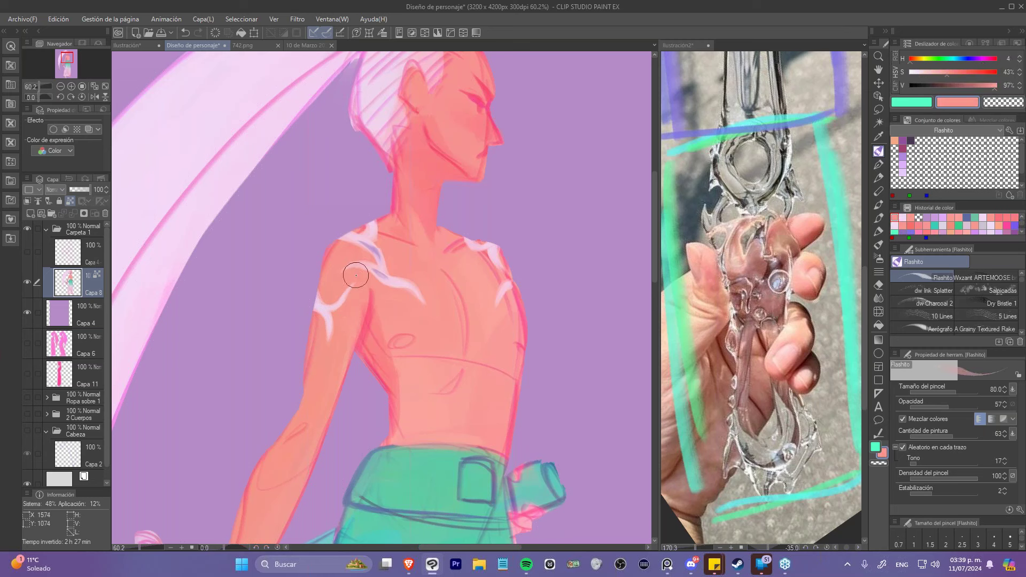
left_click(325, 255, "alt")
key("bracketright")
key("bracketright")
key("bracketright")
key("bracketright")
key("bracketright")
mouse_move(342, 254)
left_mouse_down()
mouse_move(332, 241)
mouse_move(336, 265)
mouse_move(338, 239)
mouse_move(369, 256)
mouse_move(349, 250)
left_mouse_up()
scroll(374, 255, "down", 2)
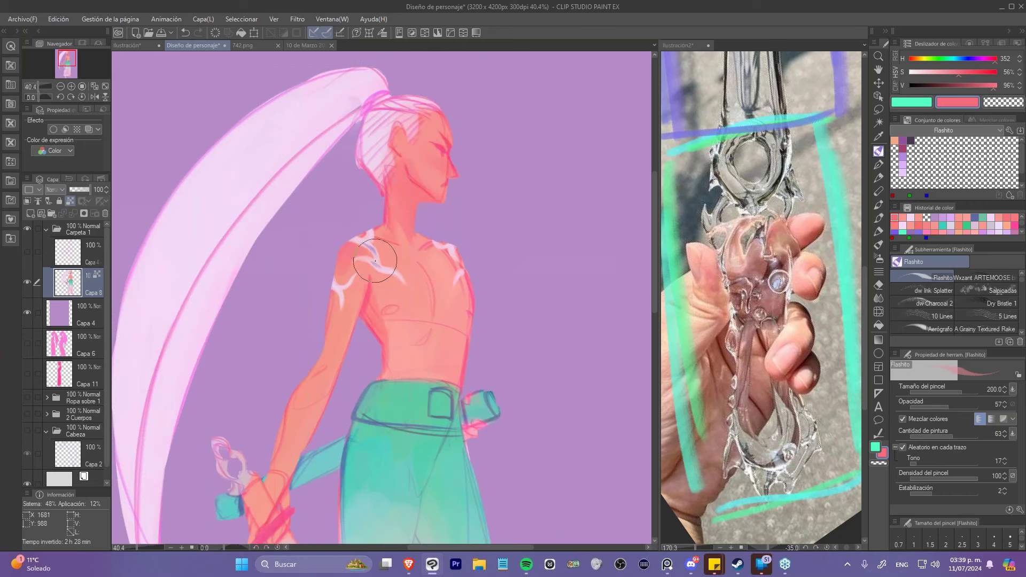
- Clean up the hilt beside the gripping hand in its greyish pink and smooth the hand and wrist in sampled skin tones
left_click_drag(341, 321, 373, 251)
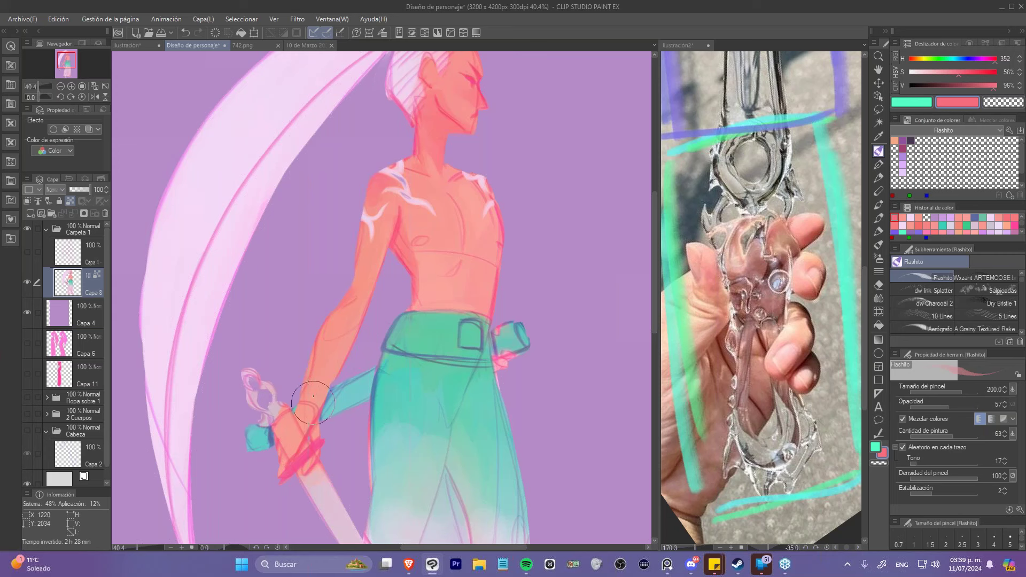
mouse_move(300, 403)
left_mouse_down()
mouse_move(320, 309)
mouse_move(284, 339)
left_mouse_up()
left_click(298, 317, "alt")
key("ctrl+z")
key("ctrl+z")
key("ctrl+z")
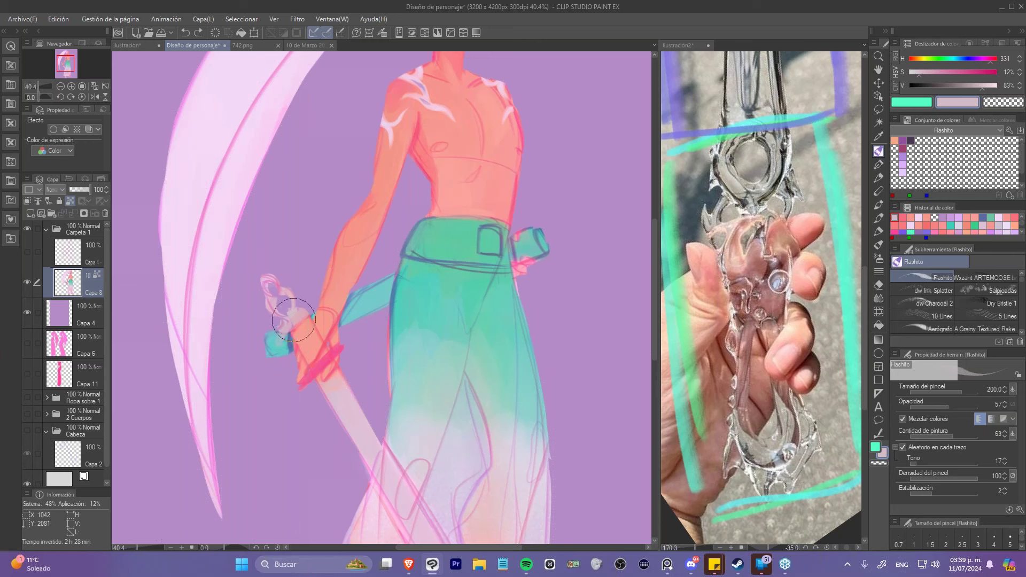
mouse_move(293, 320)
left_mouse_down()
mouse_move(331, 295)
mouse_move(308, 361)
mouse_move(327, 321)
mouse_move(310, 330)
mouse_move(334, 299)
mouse_move(320, 319)
left_mouse_up()
left_click(324, 319, "alt")
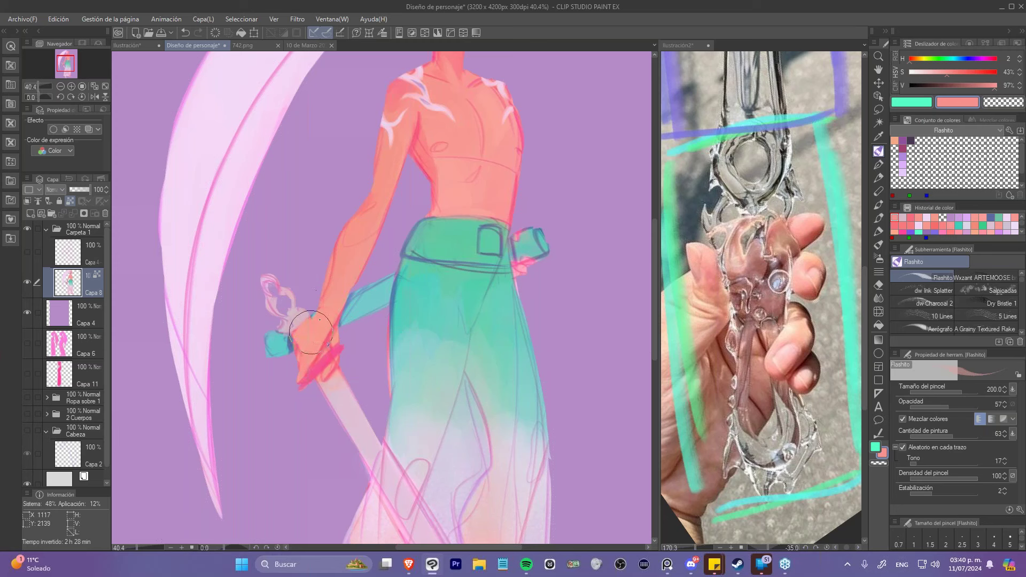
- Touch up the scabbard with its own teal and the area behind the belt buckle with a sampled skin tone
left_click(376, 296, "alt")
mouse_move(533, 222)
left_mouse_down()
mouse_move(486, 249)
mouse_move(484, 274)
mouse_move(476, 264)
left_mouse_up()
left_click(470, 262, "alt")
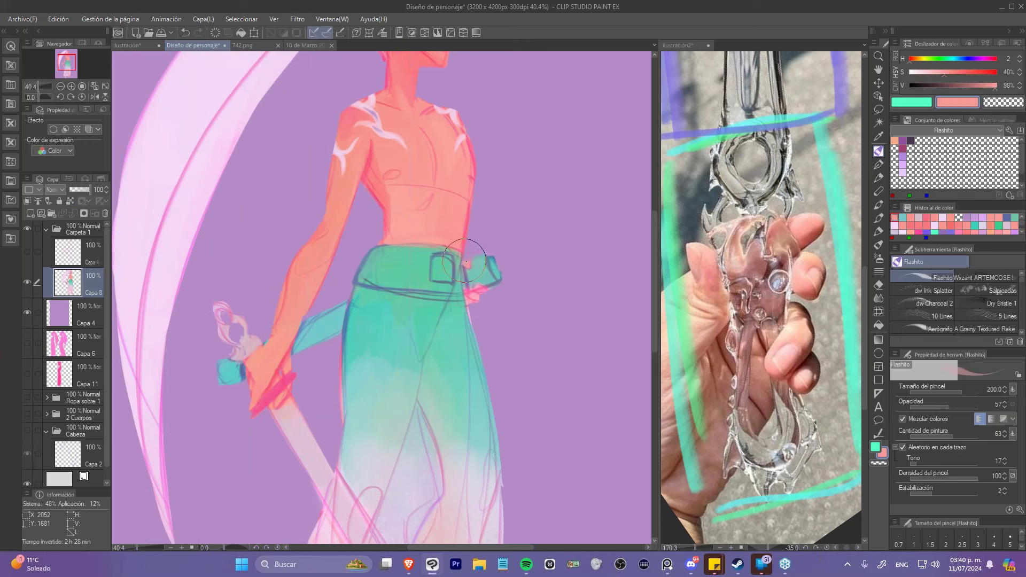
- Shade the abdomen and torso with a sampled reddish skin tone, H 358, S 49%, V 97%
mouse_move(403, 187)
left_mouse_down()
mouse_move(419, 245)
mouse_move(437, 265)
left_mouse_up()
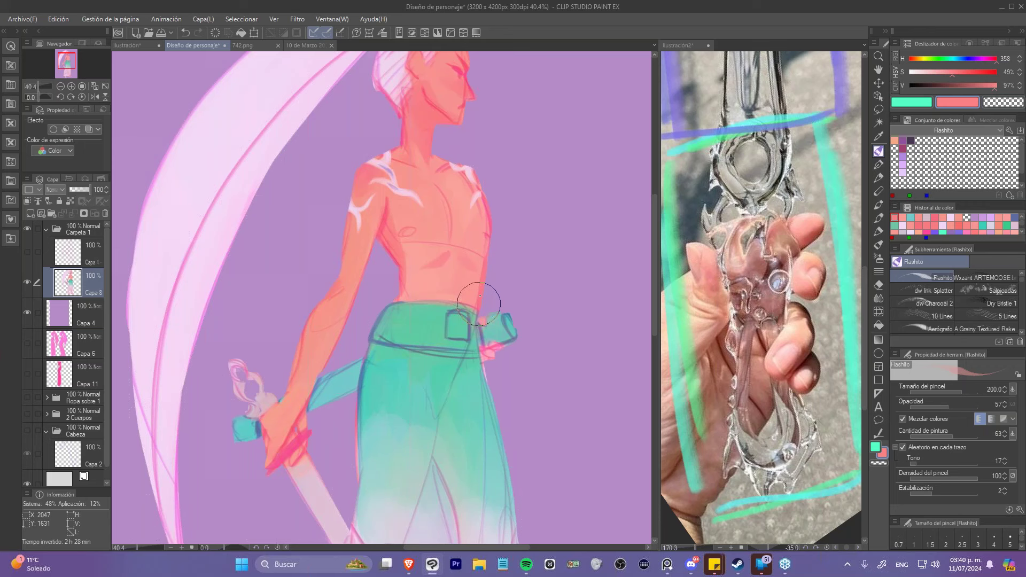
left_click_drag(409, 195, 386, 265)
left_click_drag(378, 191, 399, 204)
left_click_drag(428, 321, 371, 277)
left_click_drag(207, 382, 289, 304)
- Paint the near leg showing through the skirt with sampled pinks, including H 358, S 26%, V 95%
left_click_drag(432, 455, 424, 298)
left_click(316, 298, "alt")
left_click(319, 295)
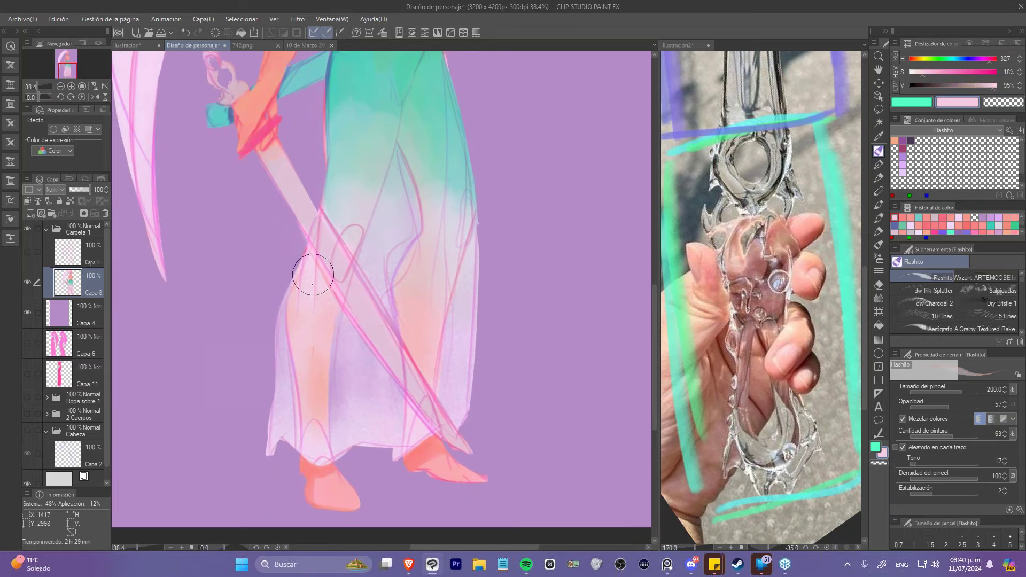
left_click(316, 393, "alt")
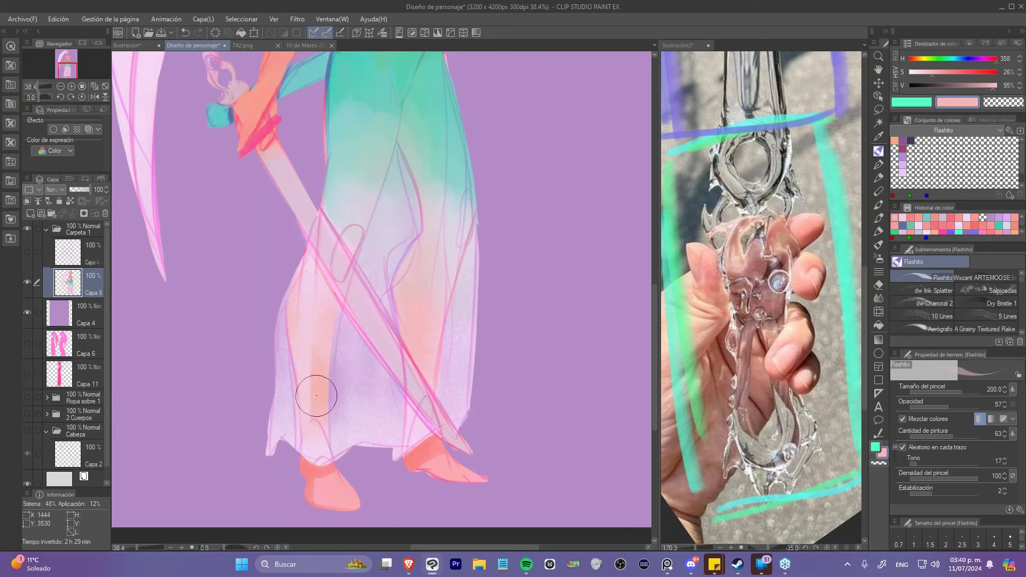
- Fill the blade where it crosses the skirt with its greyish pink, H 317, S 13%, V 87%
left_click(312, 258, "alt")
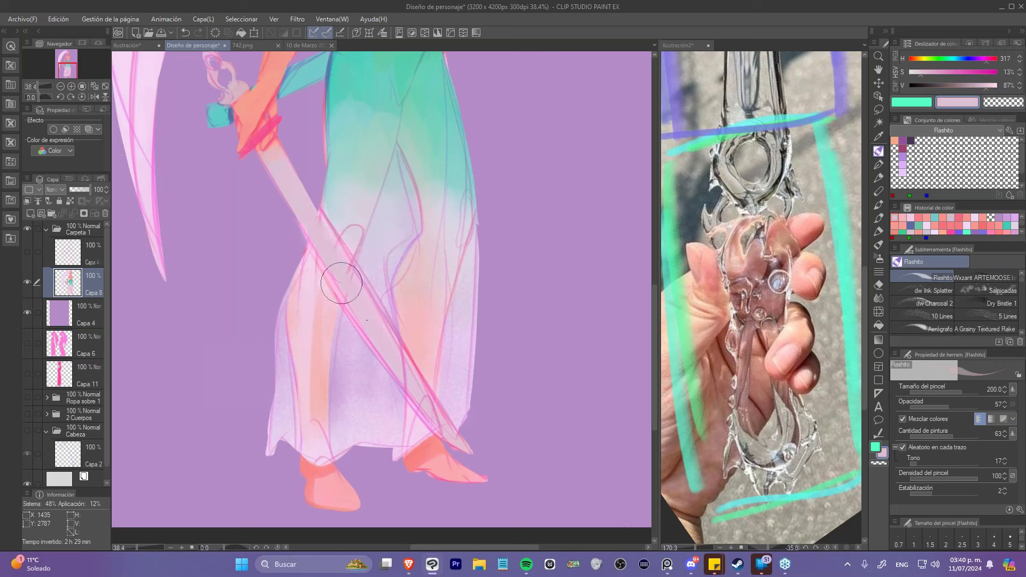
mouse_move(315, 226)
left_mouse_down()
mouse_move(354, 315)
mouse_move(439, 427)
mouse_move(436, 419)
left_mouse_up()
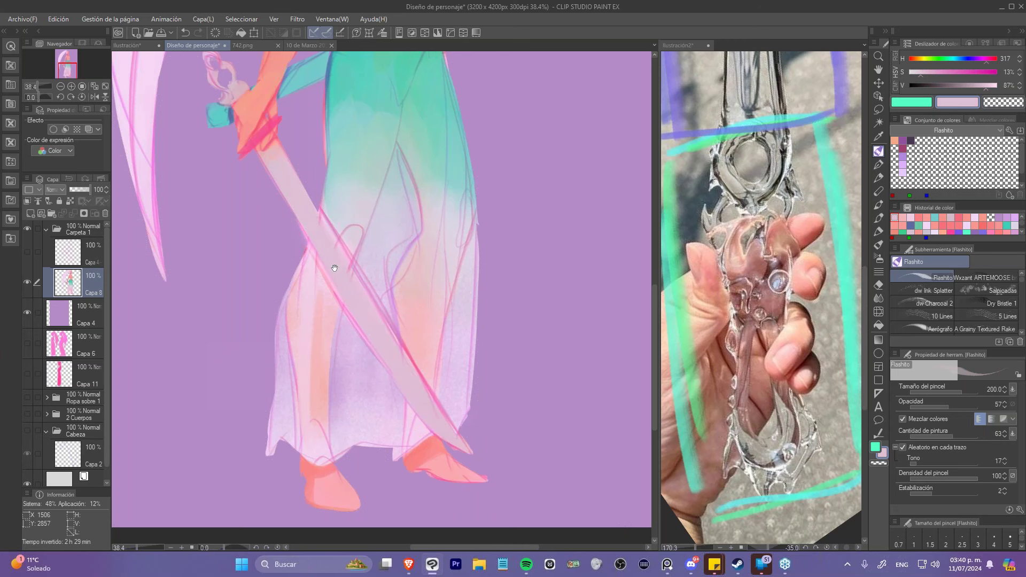
left_click_drag(334, 268, 364, 321)
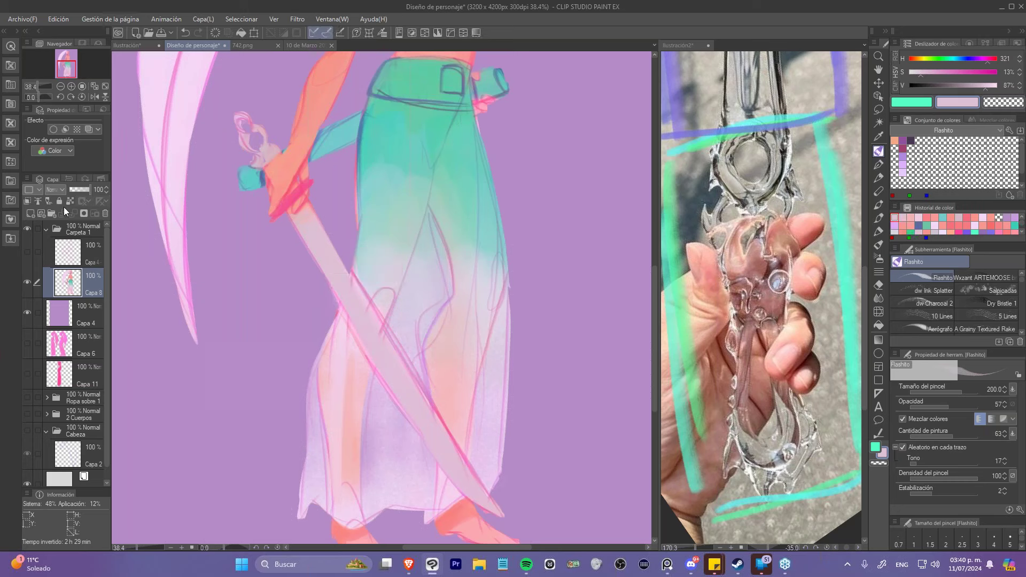
- Cover the sketch lines along the upper blade below the hand with sampled greyish pink, toggling the transparent pixel lock
left_click(70, 202)
mouse_move(323, 196)
left_mouse_down()
mouse_move(303, 218)
mouse_move(303, 252)
mouse_move(321, 215)
mouse_move(307, 230)
mouse_move(309, 253)
mouse_move(297, 200)
mouse_move(309, 184)
mouse_move(291, 228)
left_mouse_up()
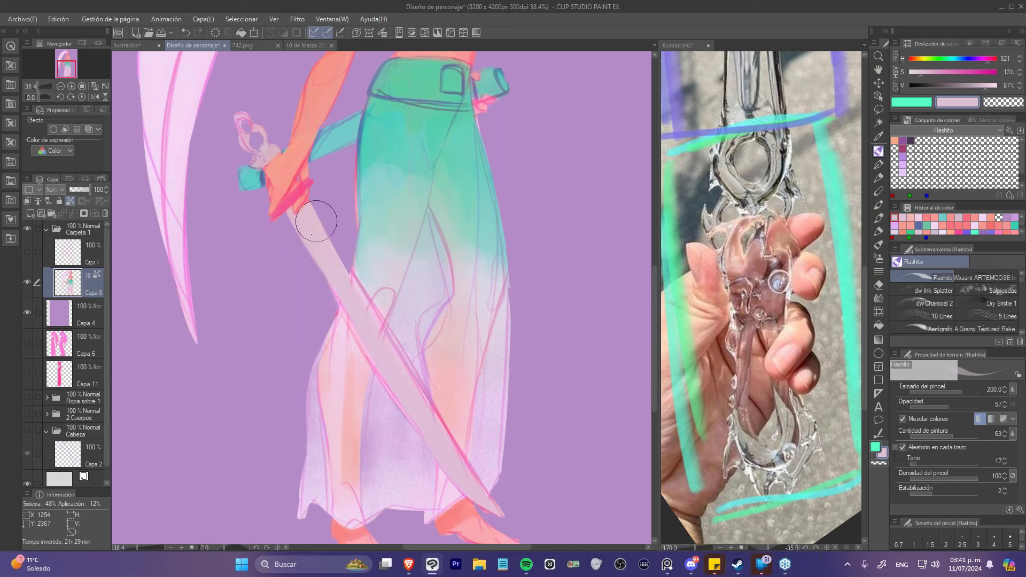
left_click(72, 201)
left_click(339, 288, "alt")
mouse_move(323, 275)
left_mouse_down()
mouse_move(377, 347)
mouse_move(333, 250)
mouse_move(382, 341)
left_mouse_up()
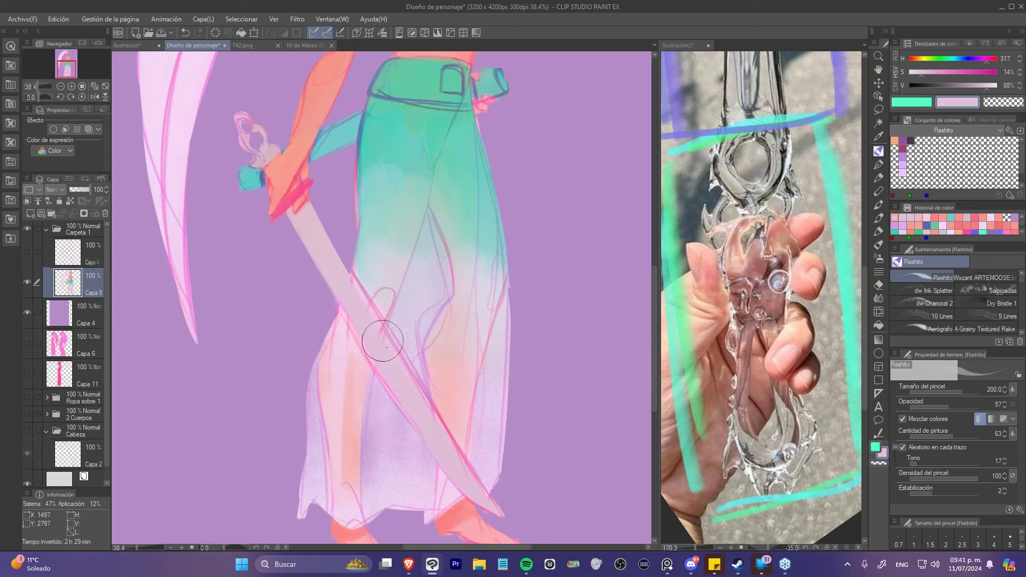
- Blend the skirt beside the blade and below the belt with sampled pale blue and teal tones, locking transparent pixels
left_click(369, 268, "alt")
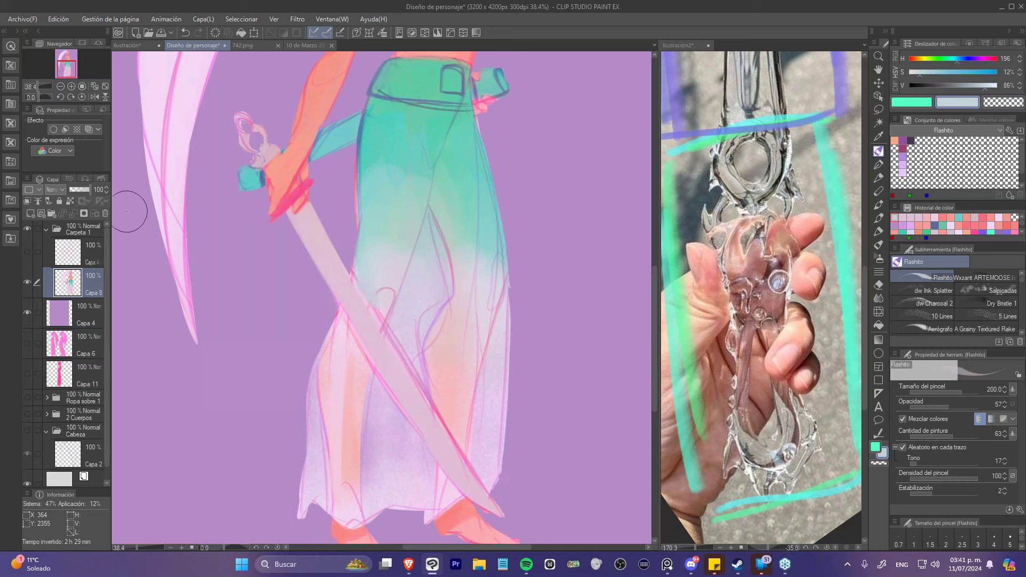
left_click(72, 201)
left_click(357, 178, "alt")
left_click_drag(359, 163, 352, 258)
left_click(381, 203, "alt")
left_click_drag(386, 174, 360, 270)
mouse_move(388, 165)
left_mouse_down()
mouse_move(343, 260)
mouse_move(320, 258)
mouse_move(314, 312)
left_mouse_up()
left_click(348, 282, "alt")
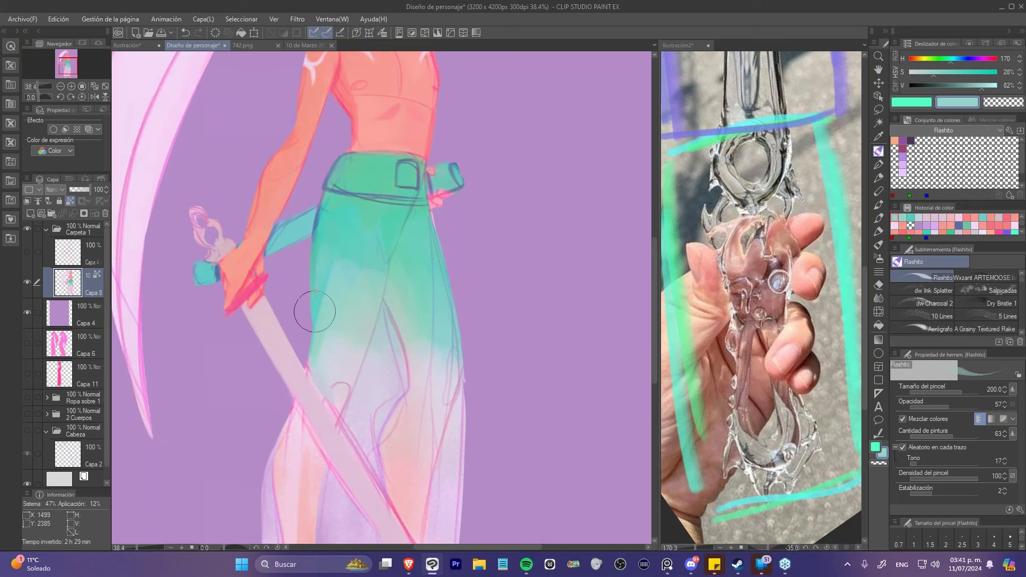
- Paint darker teal folds down the middle of the skirt below the belt with brush size 250 and a teal sampled there
left_click(390, 229, "alt")
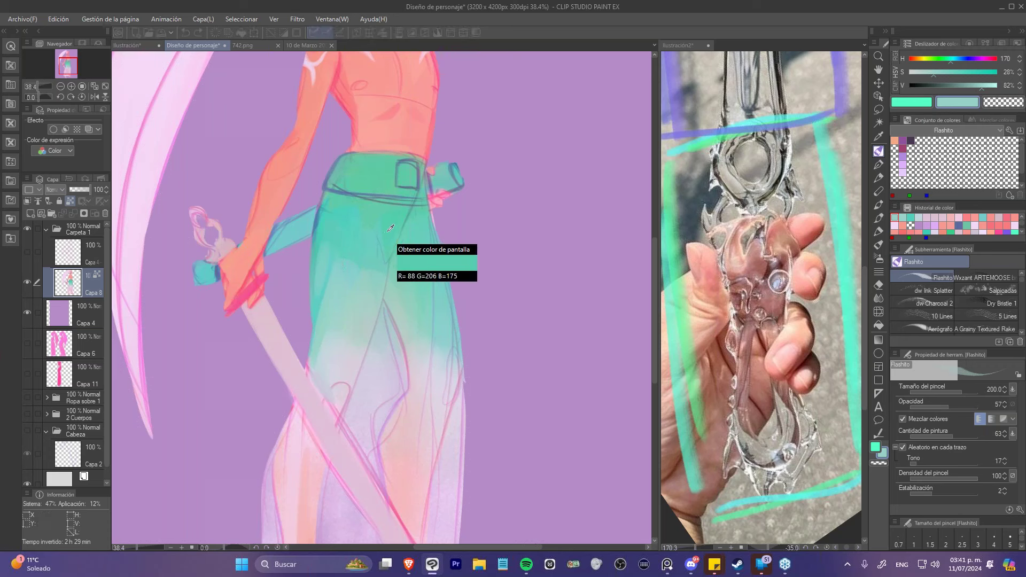
key("]")
left_click_drag(386, 229, 386, 250)
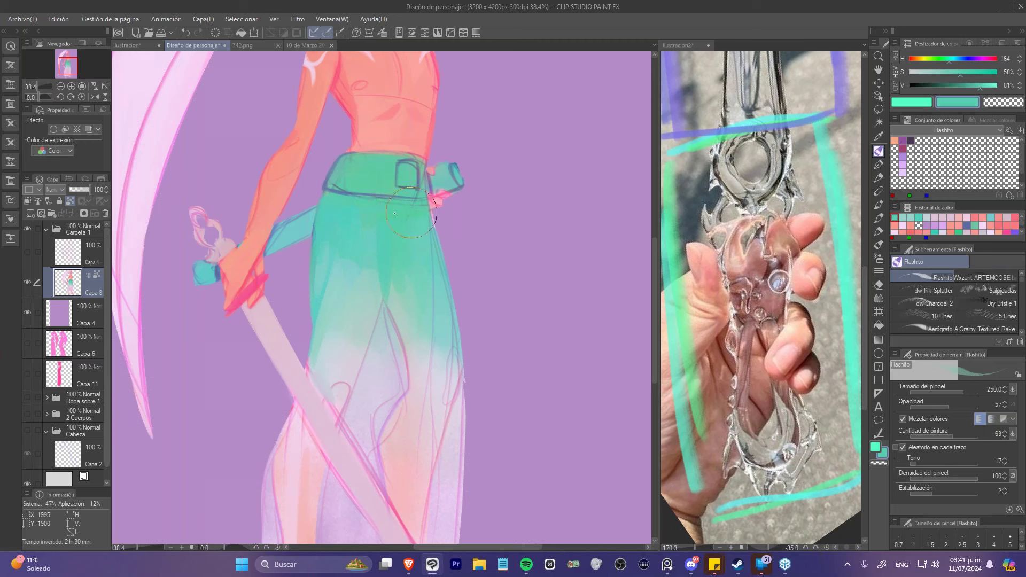
left_click_drag(394, 207, 384, 282)
- Unlock transparent pixels, redraw the belt buckle outline in its sampled blue, and clean up around it with the belt's green
left_click(71, 201)
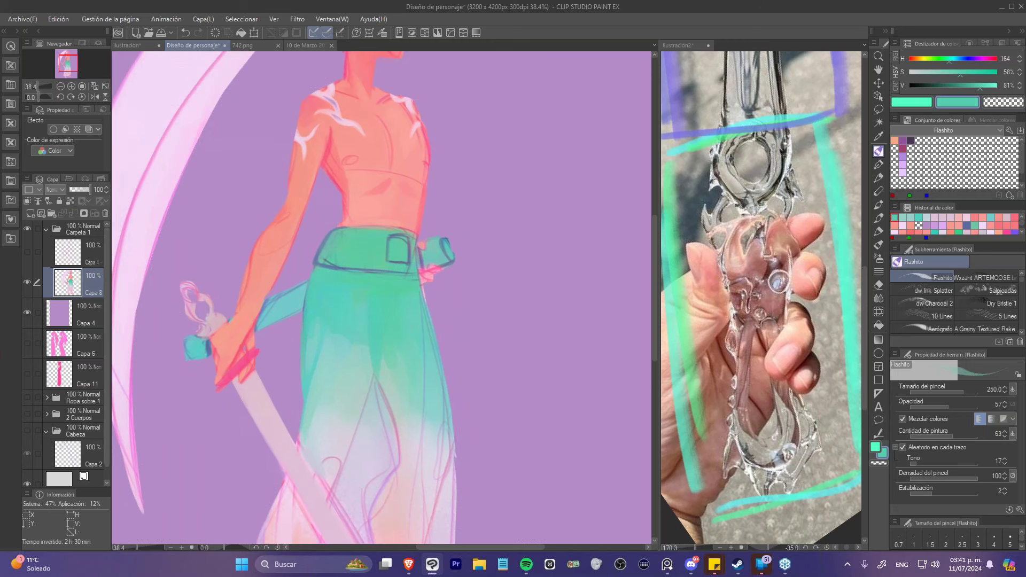
left_click(407, 240, "alt")
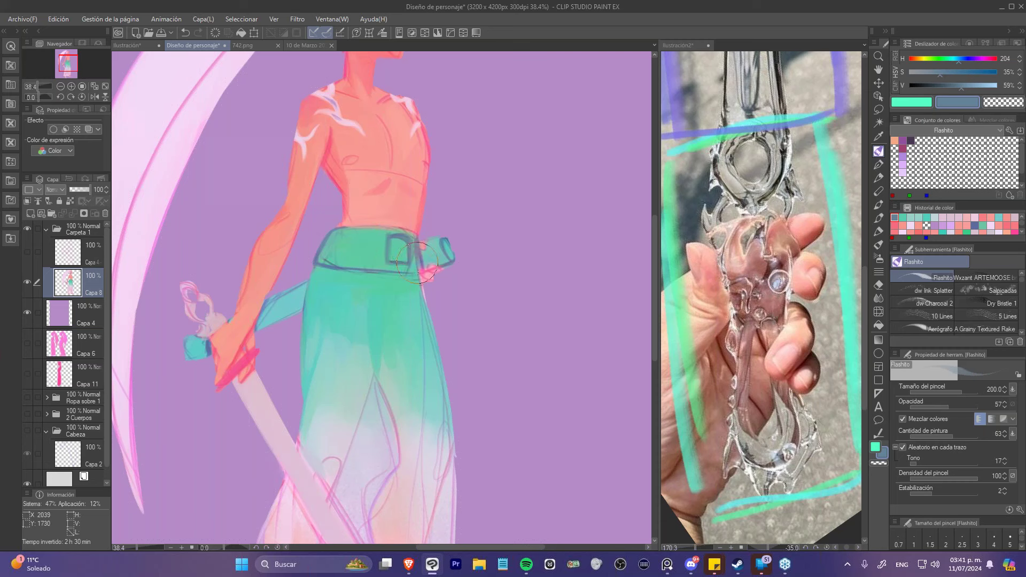
left_click(414, 240, "alt")
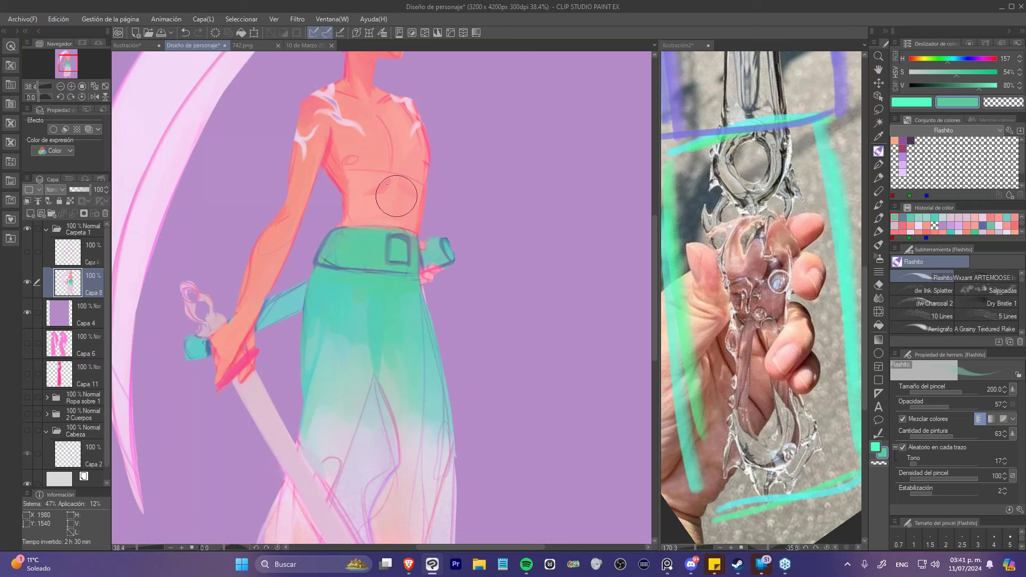
- Paint over the ponytail near its base with sampled pale lilac, H 298, S 12%, V 95%, at brush size 600
left_click_drag(369, 174, 397, 241)
scroll(406, 299, "down", 5)
left_click_drag(356, 153, 360, 153)
left_click(434, 99, "alt")
key("bracketright")
key("bracketright")
key("bracketright")
key("bracketright")
key("bracketright")
mouse_move(435, 105)
left_mouse_down()
mouse_move(368, 162)
mouse_move(411, 95)
left_mouse_up()
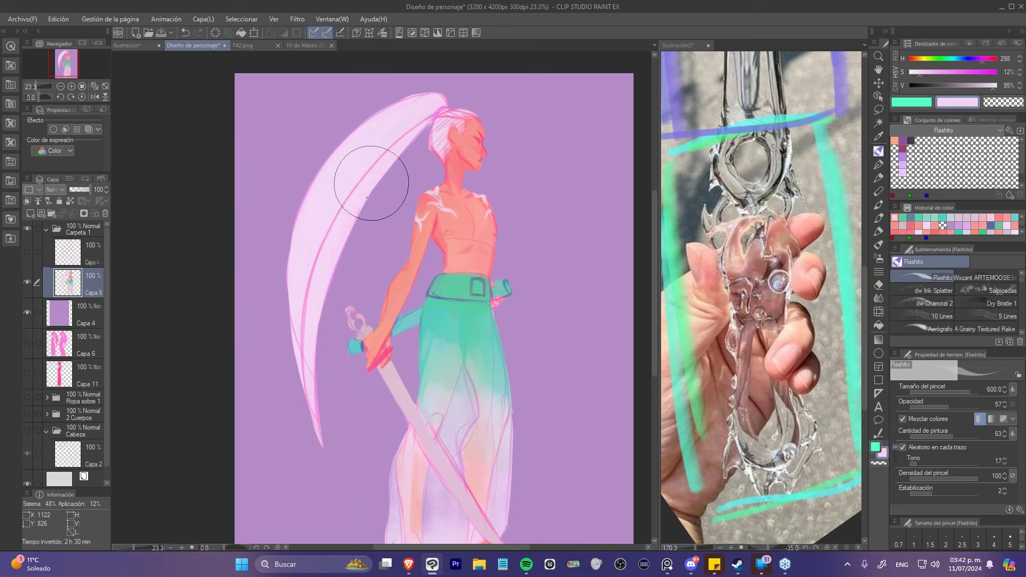
- Touch up the belt and the skirt just below it with sampled greens, H 158, S 54% and H 165, S 55%
left_click_drag(342, 270, 312, 238)
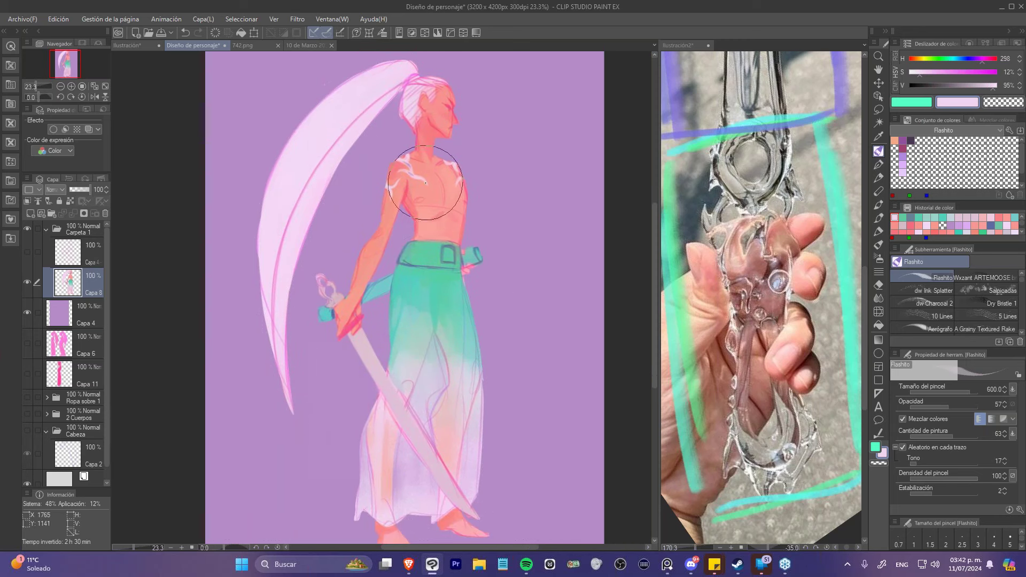
left_click(420, 258, "alt")
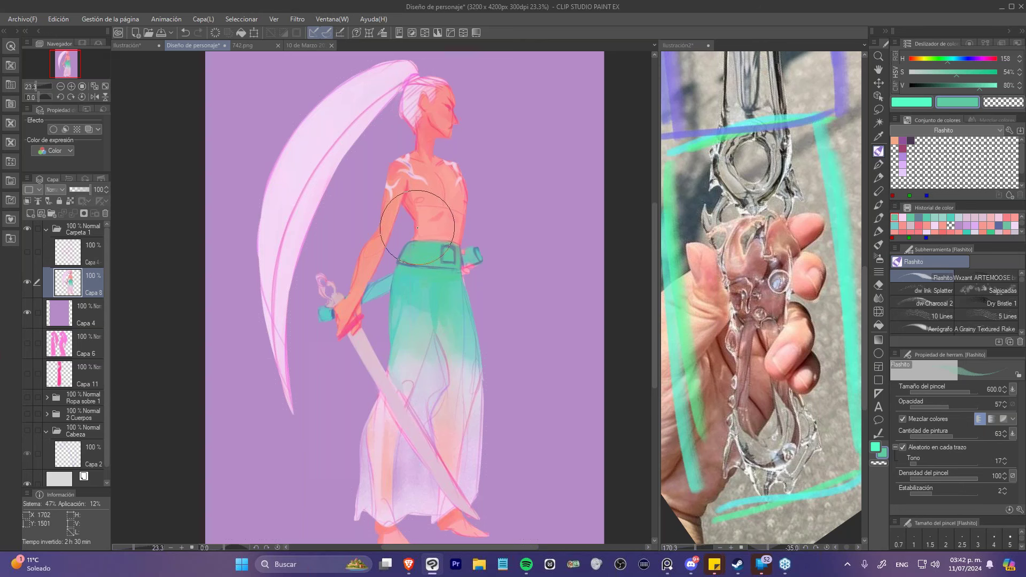
left_click(435, 278, "alt")
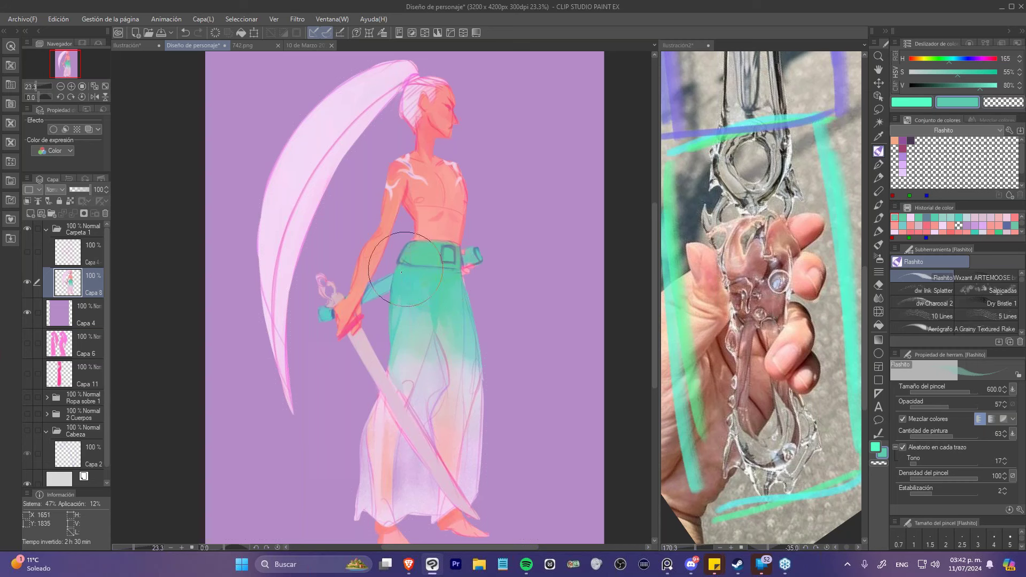
- Lock transparent pixels and refine the skin of the sword arm and chest with sampled coral tones at brush size 300
key("alt")
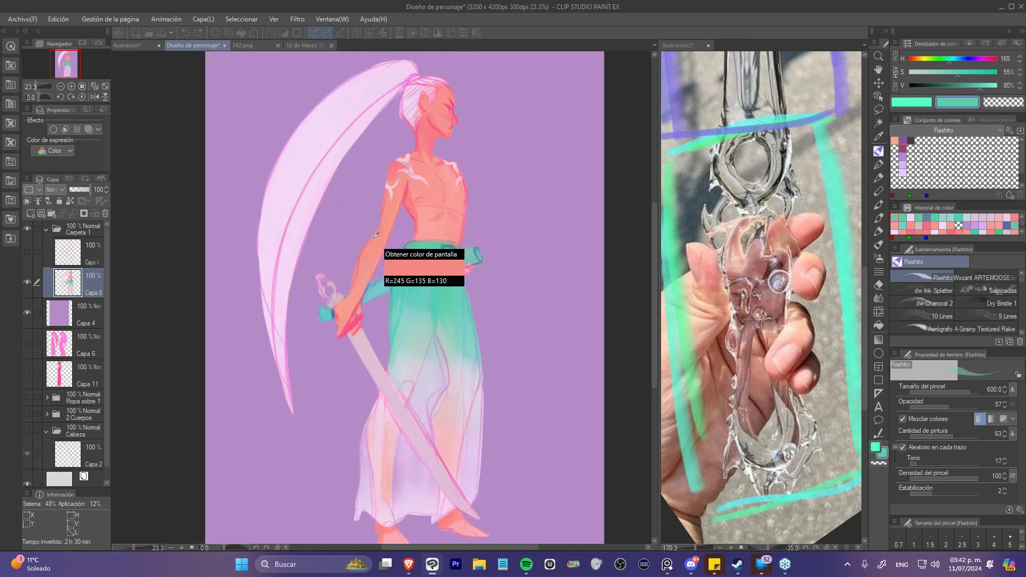
left_click_drag(359, 274, 359, 275)
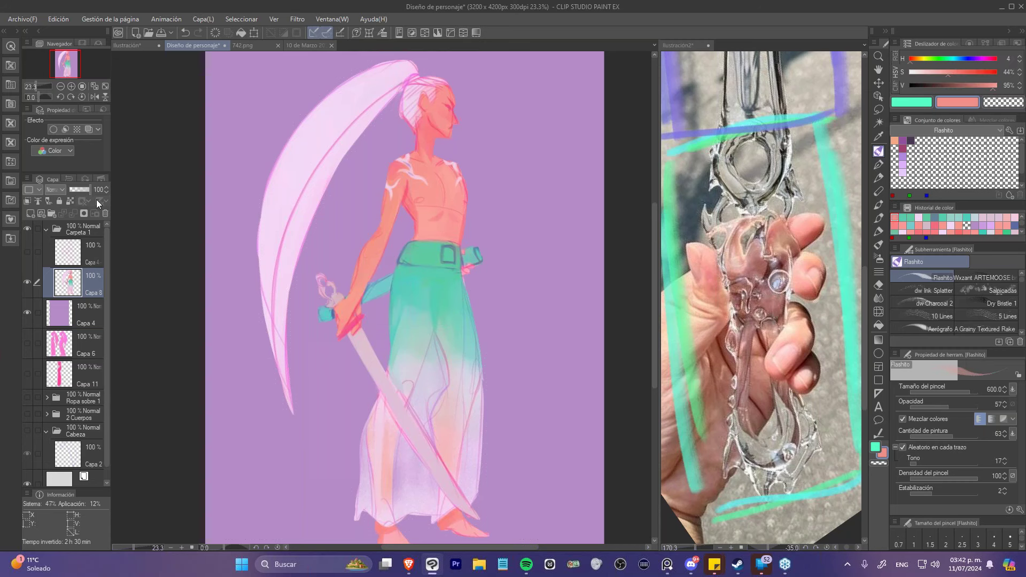
left_click(72, 200)
key("bracketleft")
key("bracketleft")
key("bracketleft")
left_click(358, 250, "alt")
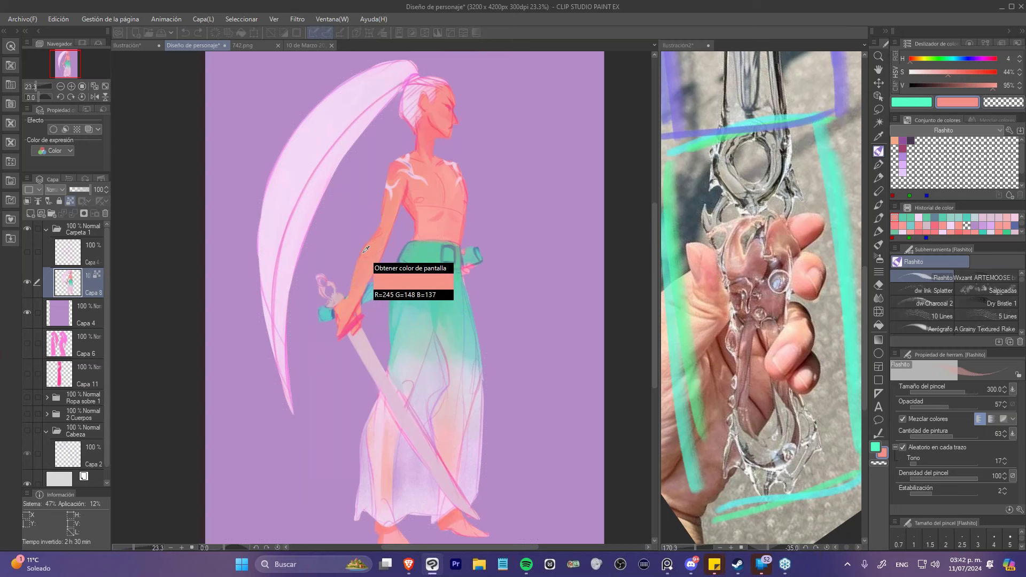
mouse_move(360, 252)
left_mouse_down()
mouse_move(352, 306)
mouse_move(384, 235)
mouse_move(369, 273)
mouse_move(382, 252)
left_mouse_up()
mouse_move(420, 201)
left_mouse_down()
mouse_move(411, 233)
mouse_move(413, 219)
mouse_move(413, 232)
mouse_move(471, 206)
mouse_move(471, 194)
mouse_move(464, 215)
mouse_move(474, 189)
mouse_move(464, 214)
mouse_move(423, 206)
left_mouse_up()
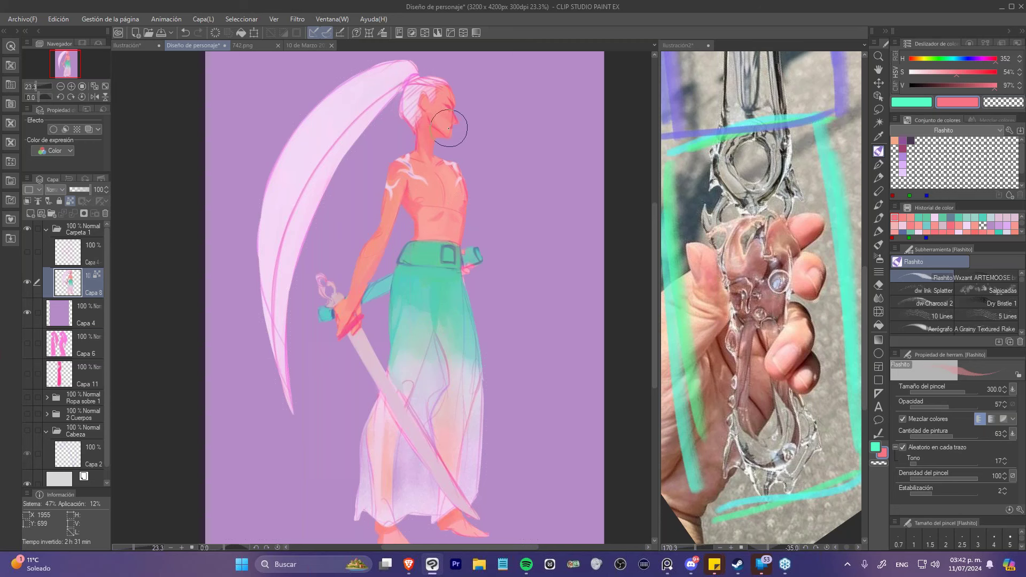
- Try shading the ponytail with the Ruido airbrush in transparent colour at size 300
left_click(878, 258)
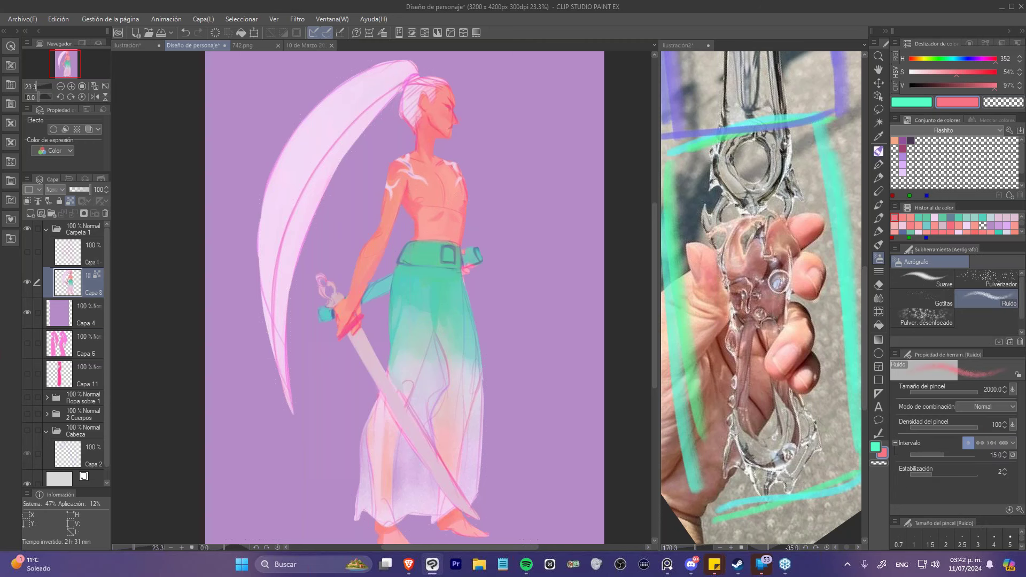
left_click(995, 102)
key("bracketleft")
key("bracketleft")
key("bracketleft")
key("bracketleft")
key("bracketleft")
key("bracketleft")
key("bracketleft")
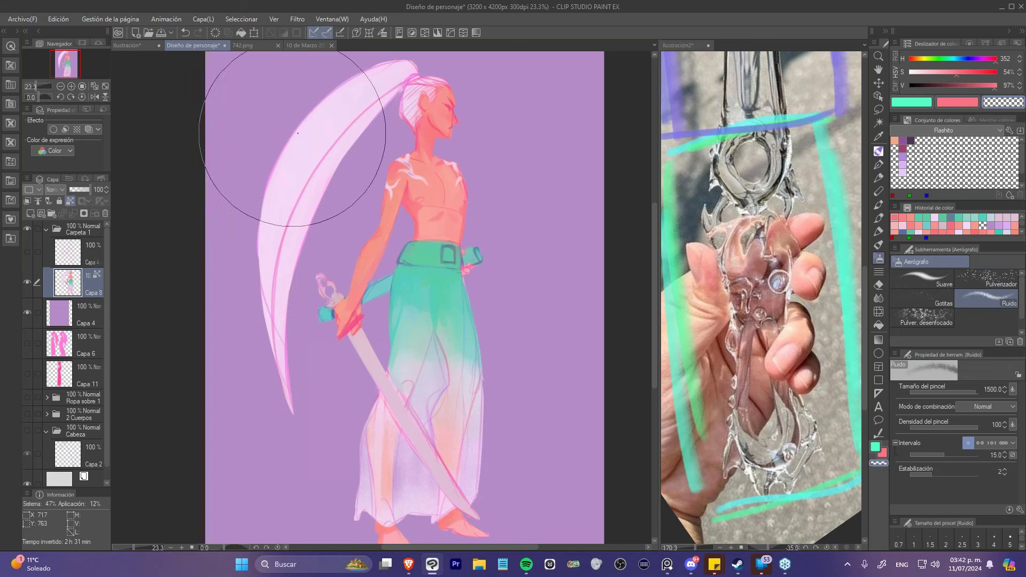
key("bracketleft")
key("bracketleft")
key("bracketleft")
left_click_drag(350, 107, 270, 310)
key("ctrl+z")
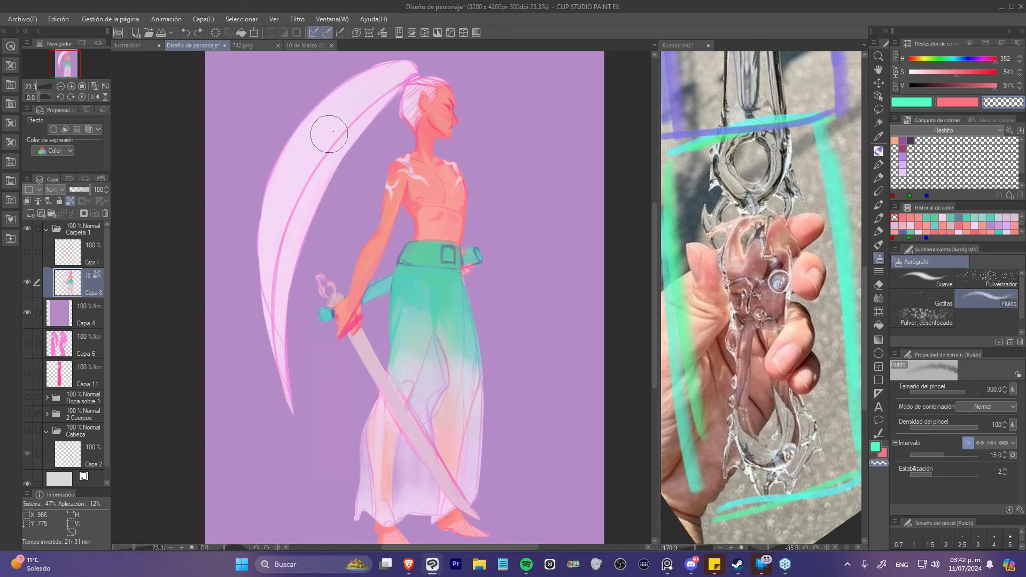
- Shade the length of the ponytail with the Suave airbrush in transparent colour at size 600
left_click(920, 283)
left_click_drag(321, 133, 286, 211)
key("ctrl+z")
key("bracketright")
key("bracketright")
key("bracketright")
mouse_move(283, 390)
left_mouse_down()
mouse_move(276, 334)
mouse_move(379, 84)
left_mouse_up()
left_click_drag(280, 351, 418, 73)
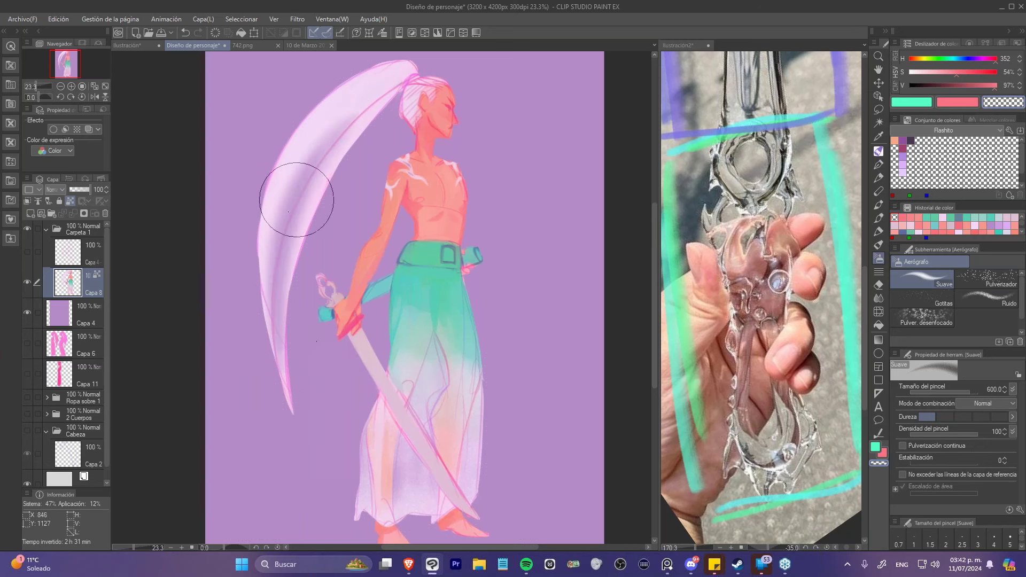
key("ctrl+z")
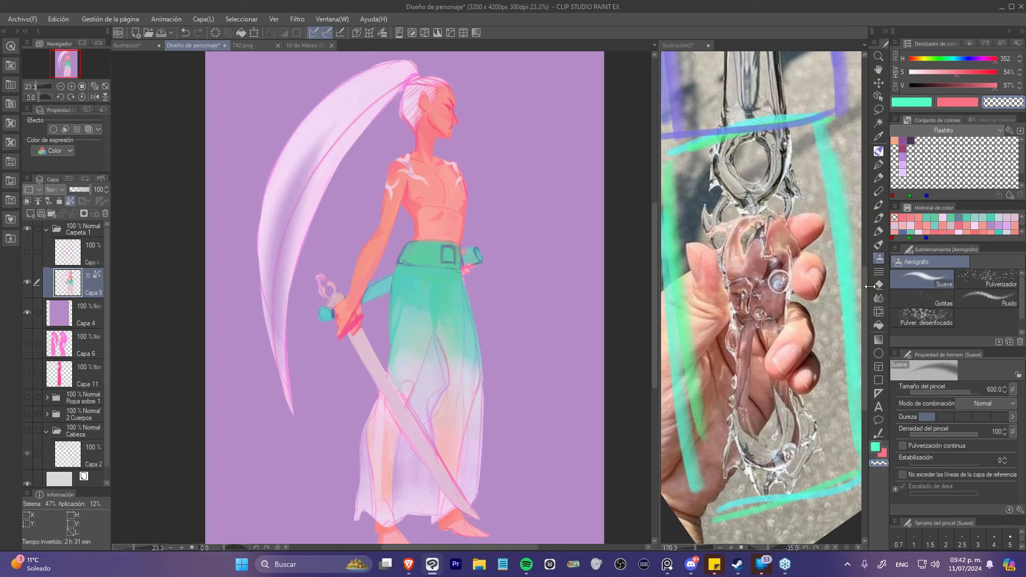
- Smooth the ponytail's shading and outline with the Mezclador de pintura and Desenfocar blending tools at size 250
left_click(879, 299)
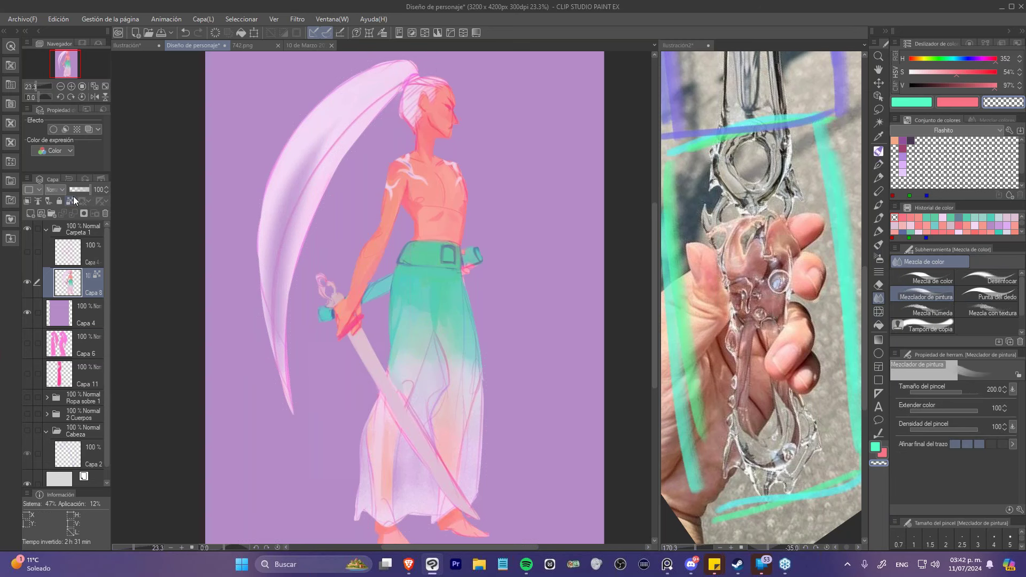
key("]")
mouse_move(303, 176)
left_mouse_down()
mouse_move(318, 137)
mouse_move(364, 103)
left_mouse_up()
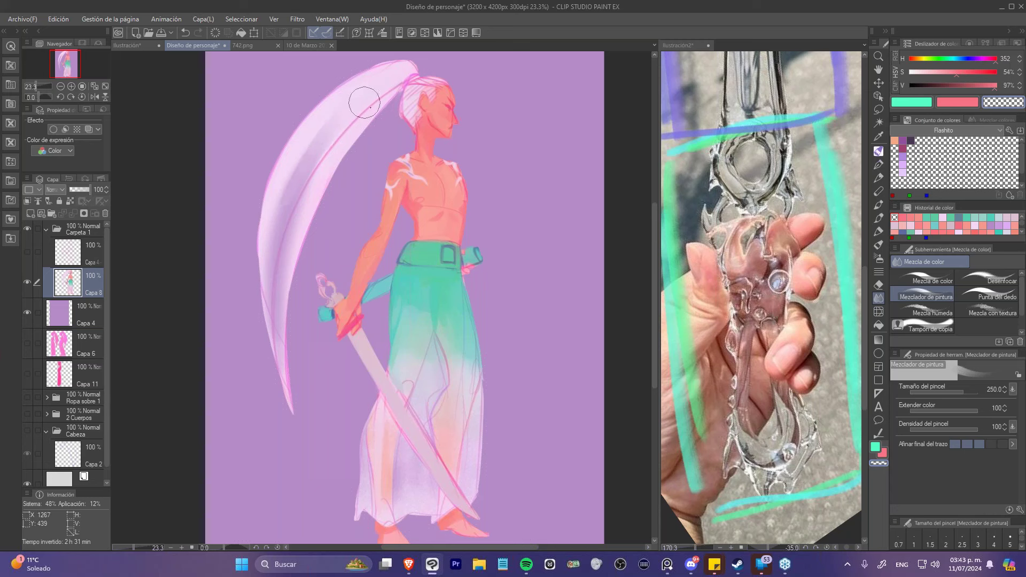
left_click(986, 279)
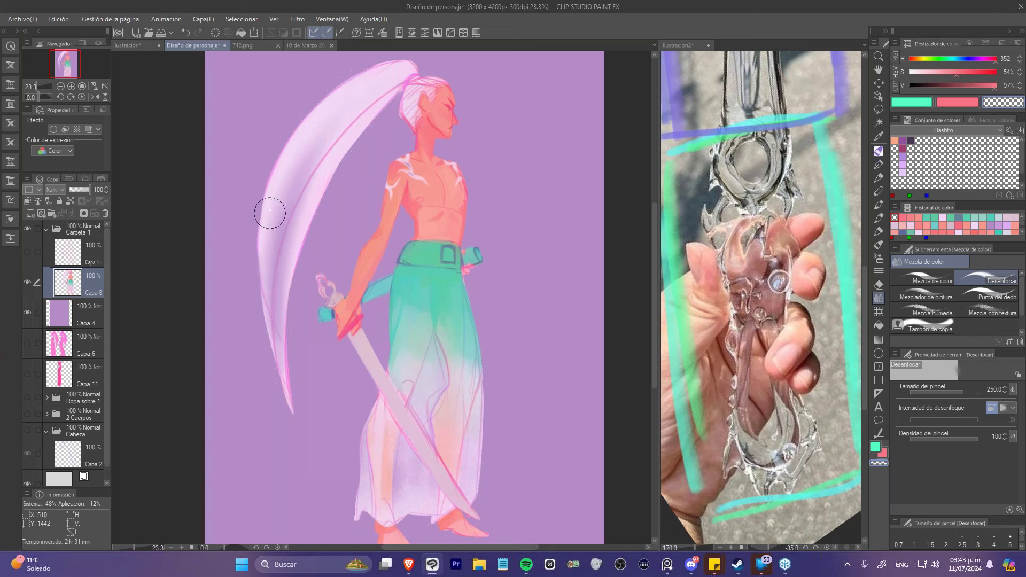
left_click_drag(265, 284, 289, 401)
left_click_drag(304, 188, 283, 368)
left_click_drag(322, 191, 285, 290)
mouse_move(340, 143)
left_mouse_down()
mouse_move(321, 175)
mouse_move(343, 128)
mouse_move(289, 220)
left_mouse_up()
left_click_drag(348, 109, 272, 243)
- Return to the Flashito brush and shift the lilac sampled from the ponytail to H 273, S 36%, V 95%
left_click(878, 152)
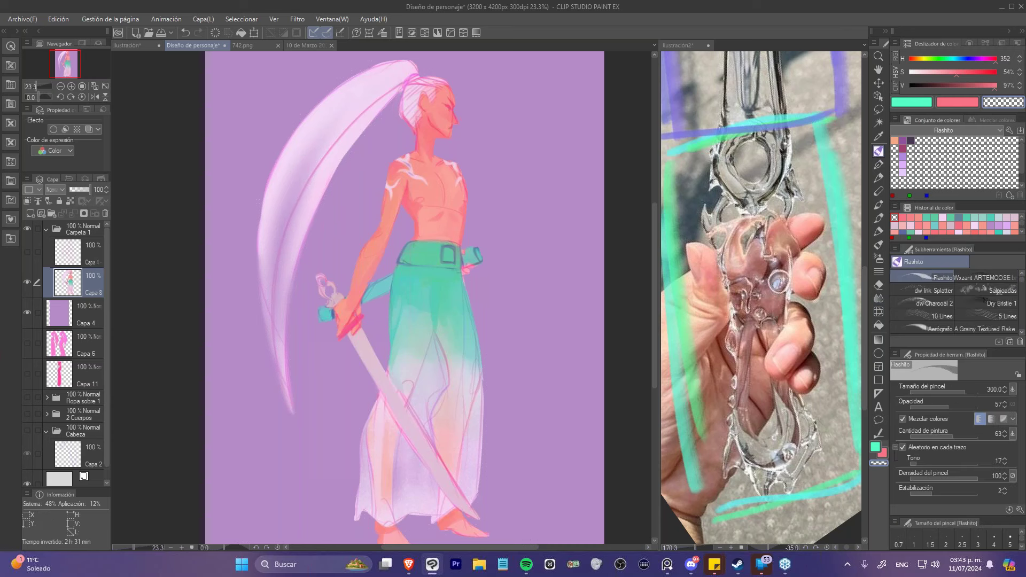
left_click(393, 105, "alt")
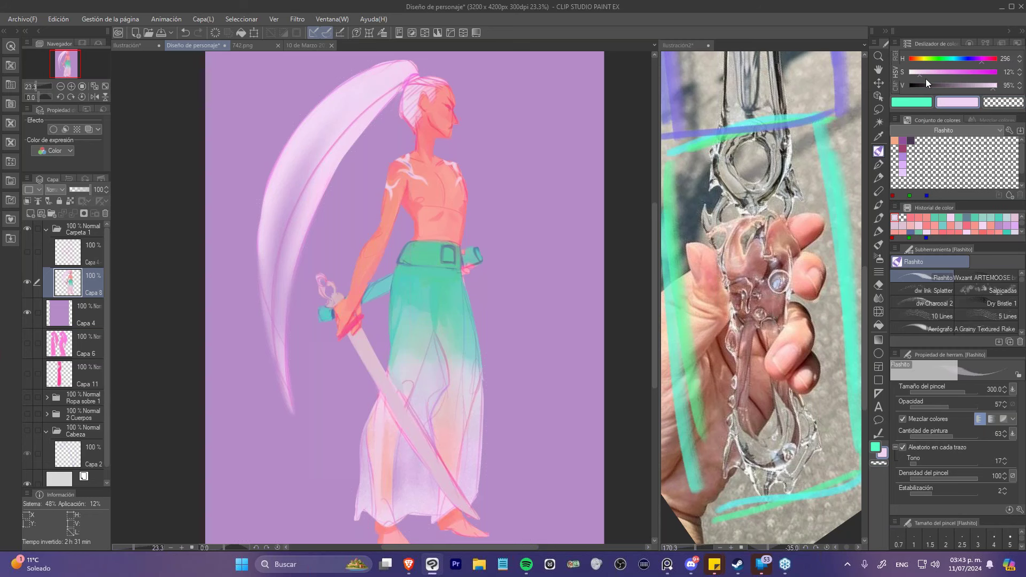
left_click_drag(925, 75, 940, 73)
left_click(975, 58)
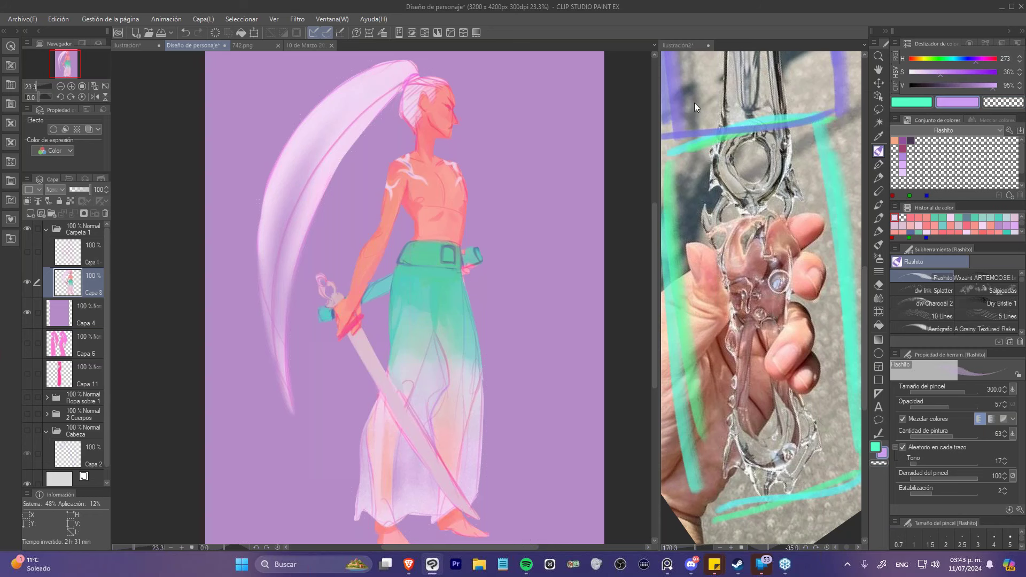
scroll(129, 80, "down", 1)
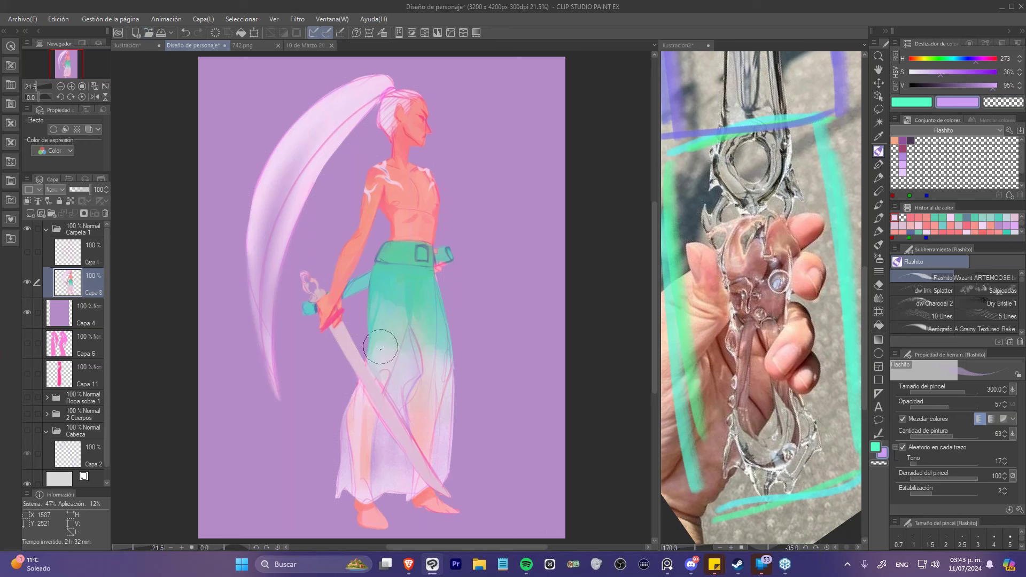
- Blend the skirt's teal-to-lilac fade beside the blade with pale tones sampled there, at brush size 300
left_click(373, 365, "alt")
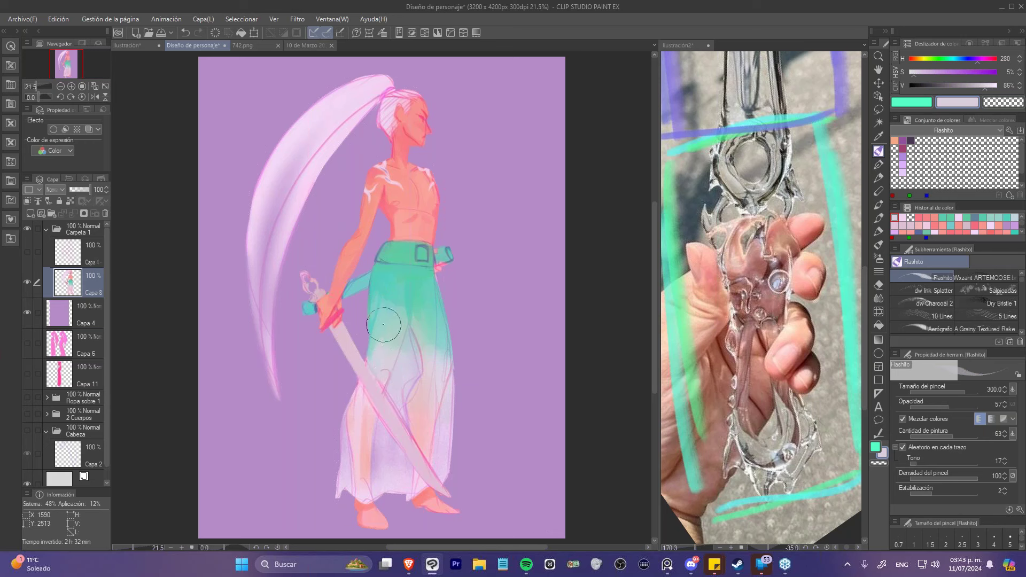
left_click(376, 350, "alt")
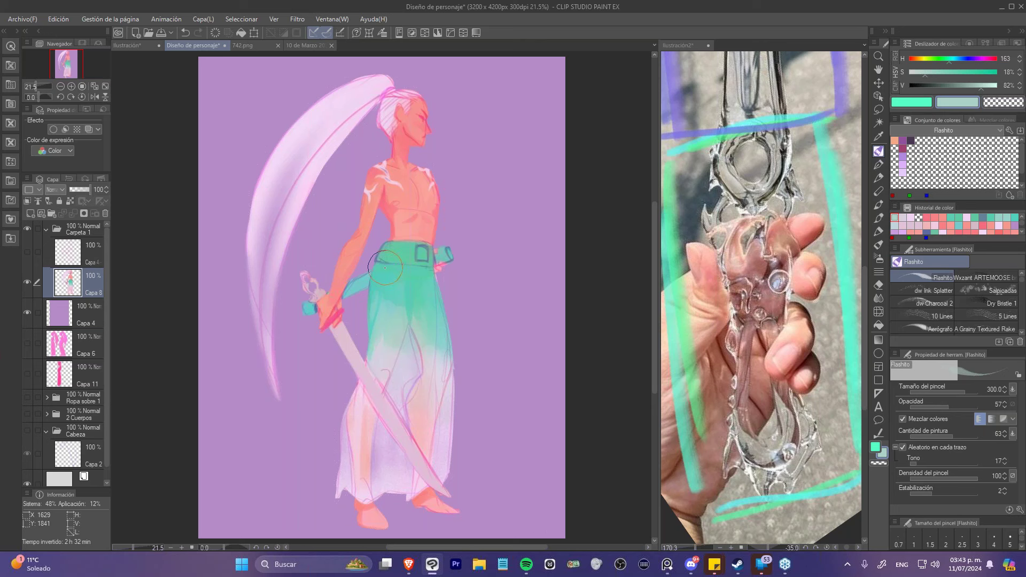
- Add a new layer and paint a skin-tone swatch beside the figure's head, at size 1000, opacity 100 and paint amount 100
left_click(31, 213)
left_click(412, 197, "alt")
left_click(977, 407)
left_click(977, 436)
key("]")
key("]")
key("]")
key("]")
key("]")
key("]")
mouse_move(513, 114)
left_mouse_down()
mouse_move(506, 135)
mouse_move(521, 142)
mouse_move(510, 124)
left_mouse_up()
- Paint a green swatch with the belt's colour and a pale lilac swatch with the ponytail's colour below the skin swatch
left_click(407, 176, "alt")
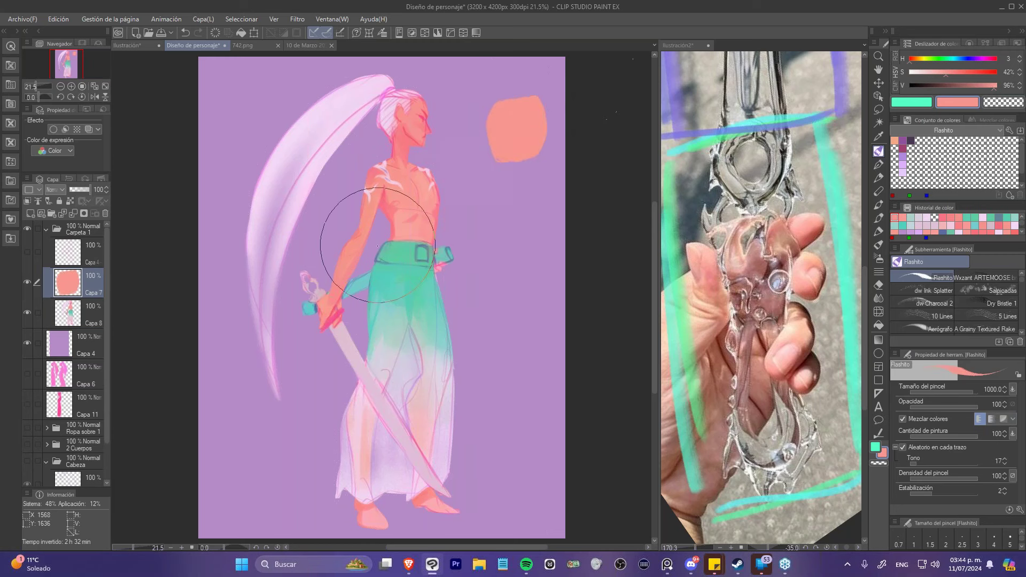
left_click(344, 76, "alt")
left_click(411, 263, "alt")
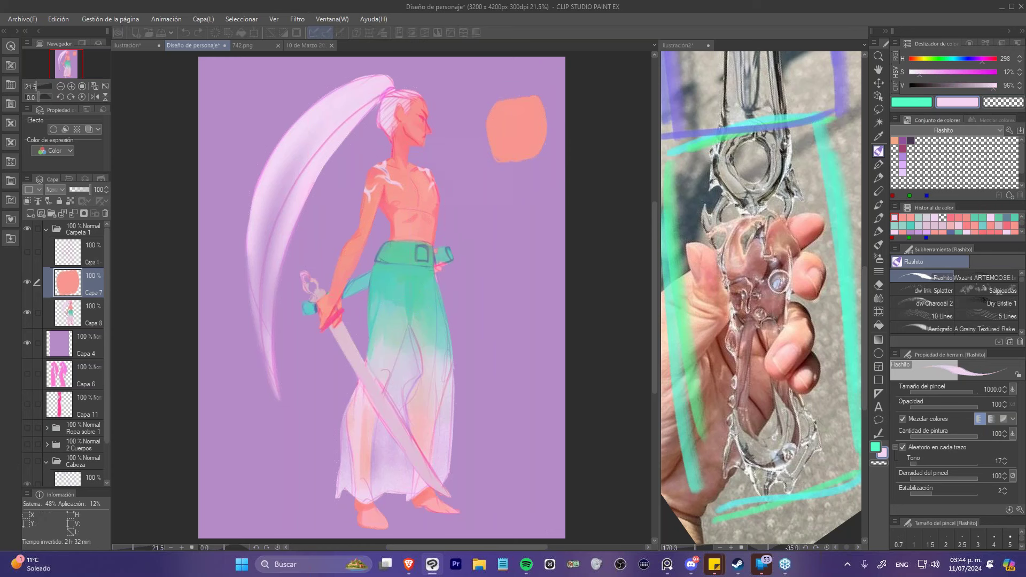
left_click_drag(502, 179, 529, 187)
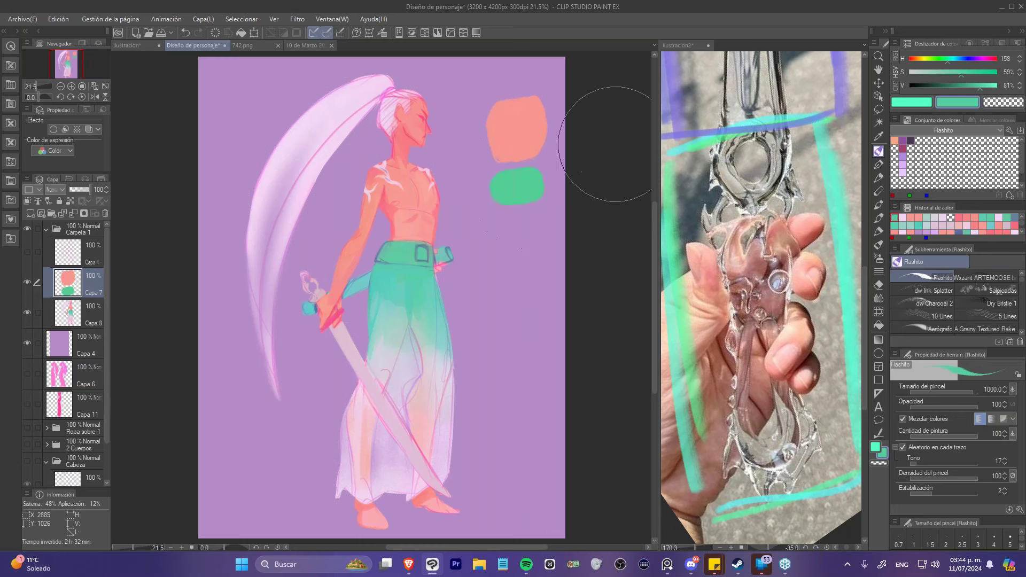
left_click(903, 217)
mouse_move(502, 220)
left_mouse_down()
mouse_move(510, 235)
mouse_move(521, 228)
left_mouse_up()
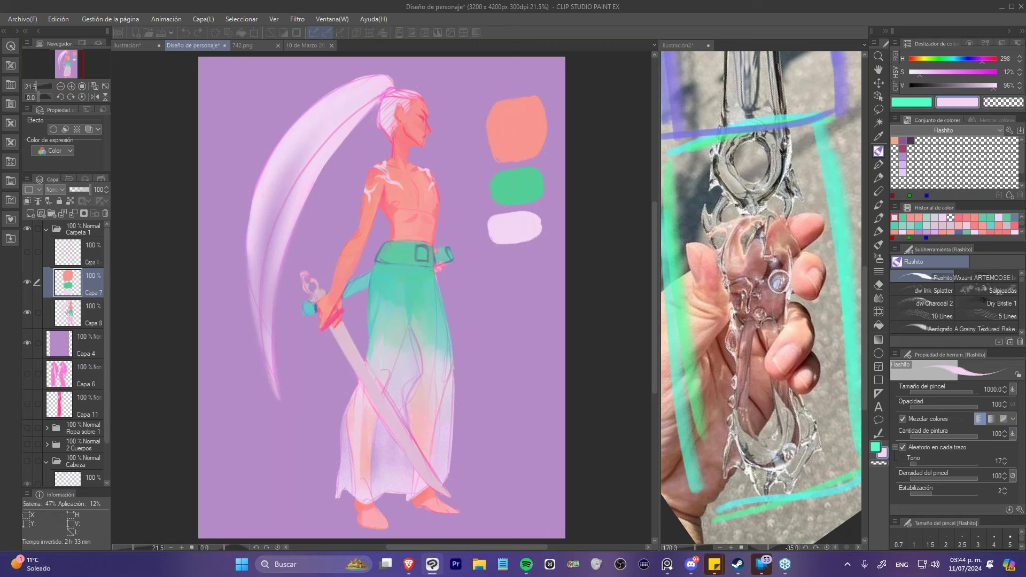
- Paint a yellow patch on the belt beside the buckle at brush size 500, shifting the sampled green to H 55, S 53%, V 93%
left_click(382, 267, "alt")
left_click(382, 244, "alt")
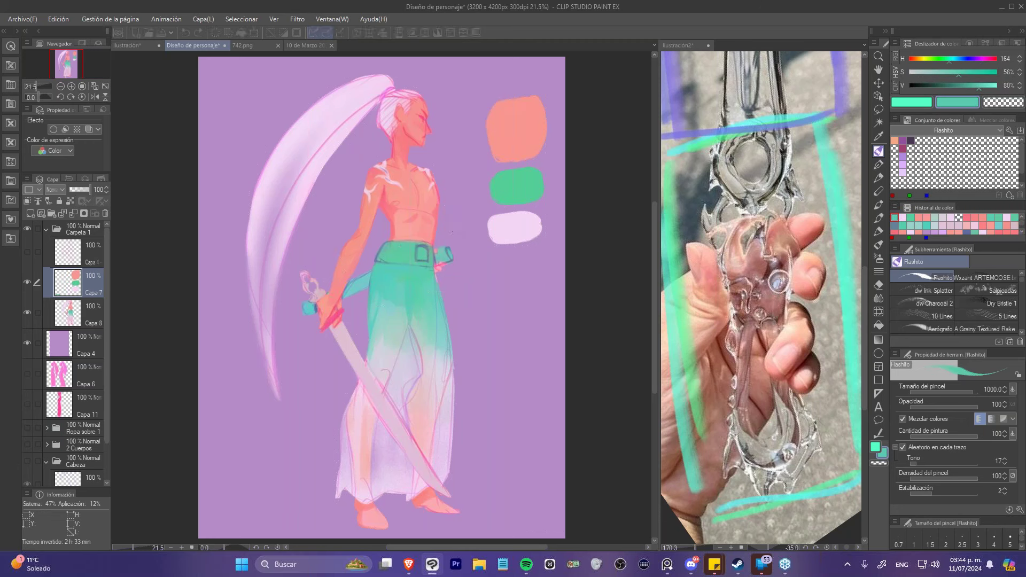
left_click_drag(984, 86, 933, 61)
key("[")
key("[")
key("[")
key("[")
left_click_drag(396, 246, 389, 259)
left_click_drag(934, 60, 923, 59)
left_click_drag(395, 247, 390, 250)
- Lower the brush to opacity 58 and paint amount 61, and blend the yellow patch into the belt's green
left_click(947, 436)
left_click(948, 408)
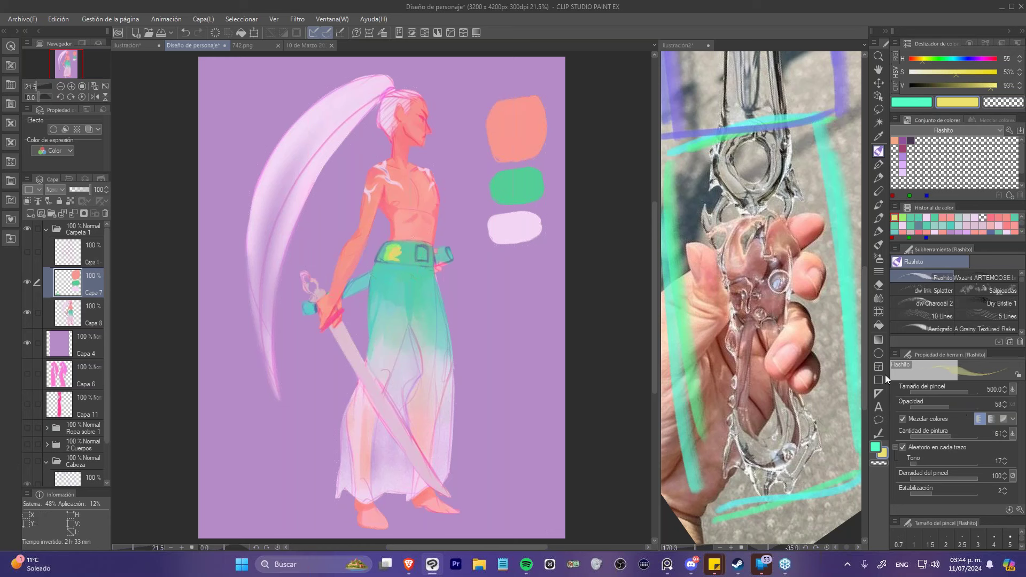
left_click_drag(394, 248, 401, 250)
left_click(406, 248, "alt")
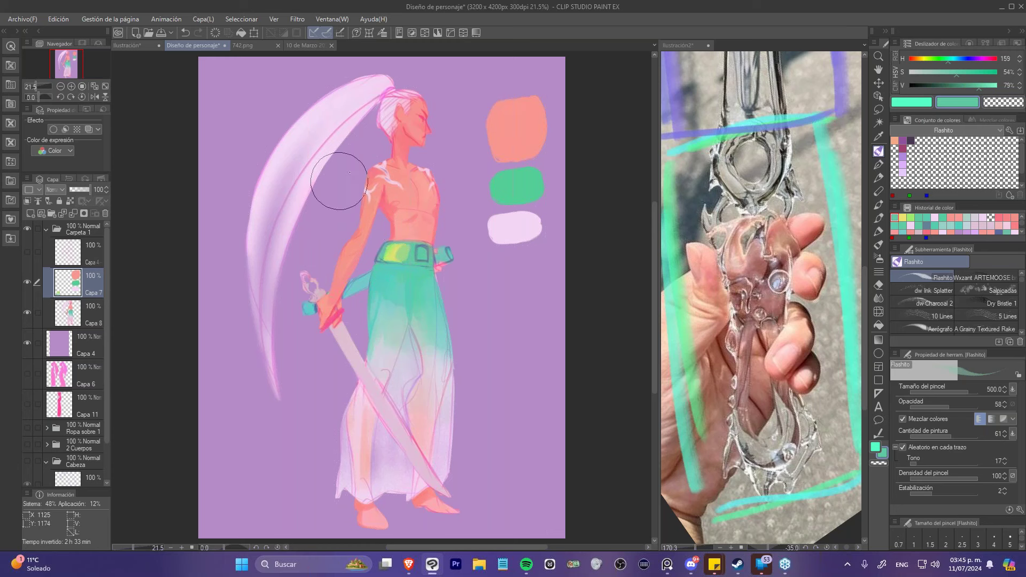
- Tint the ponytail with sampled pink, H 317, S 51%, V 96%, and the upper skirt with sampled teal, and lock transparent pixels
left_click(385, 88, "alt")
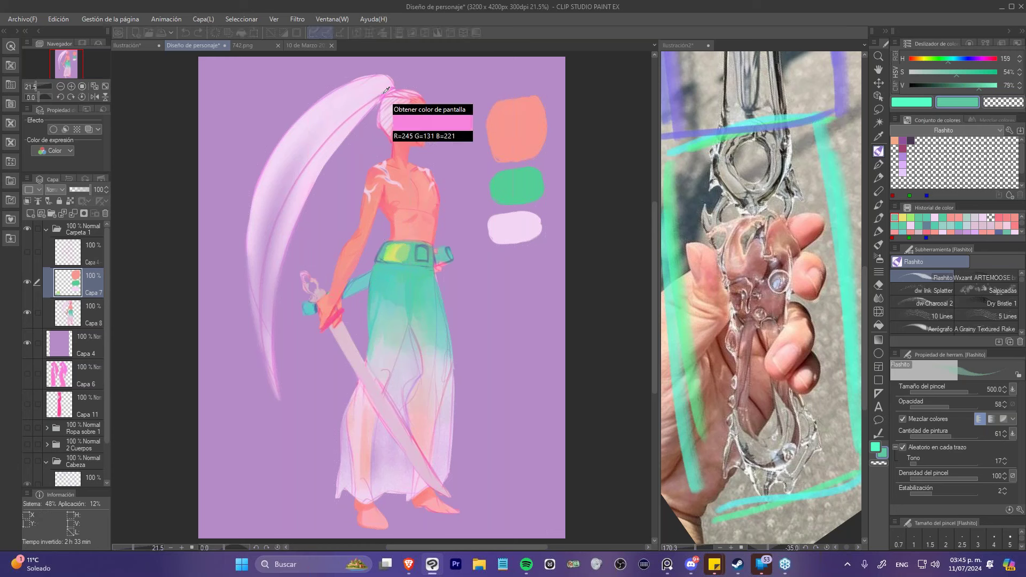
mouse_move(385, 92)
left_mouse_down()
mouse_move(303, 167)
mouse_move(375, 94)
mouse_move(307, 159)
left_mouse_up()
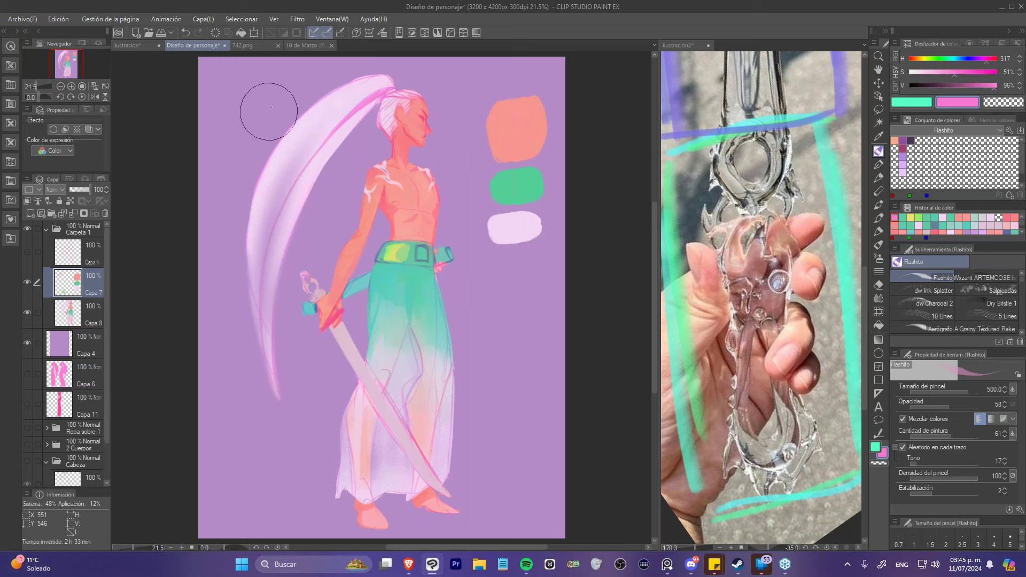
left_click(412, 291, "alt")
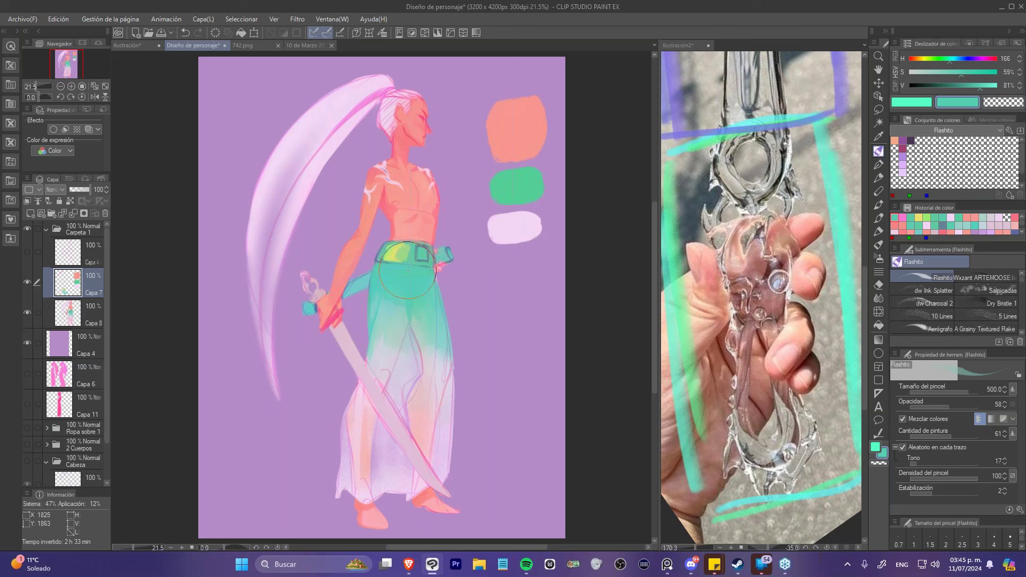
left_click(374, 80, "alt")
left_click(70, 201)
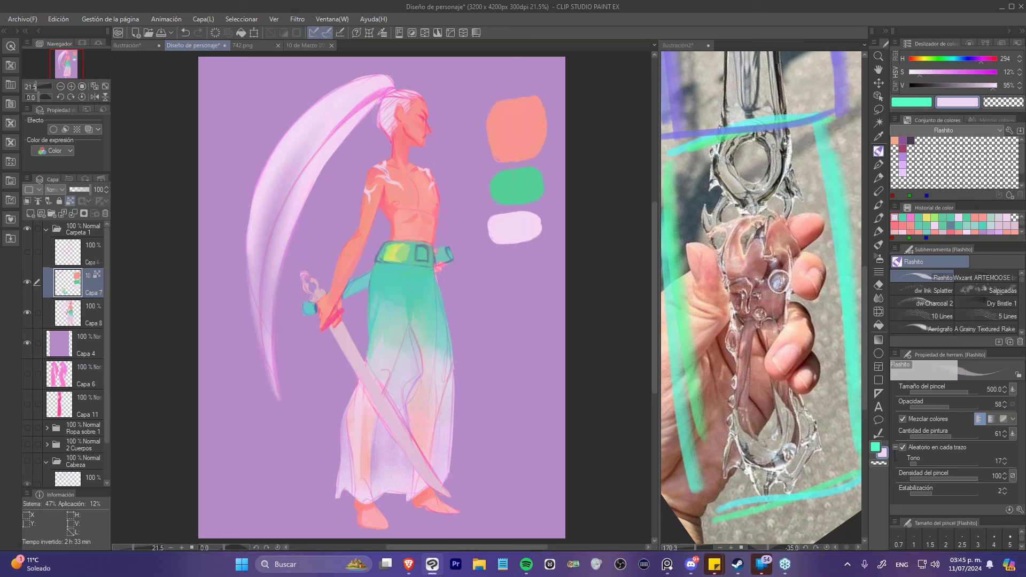
- Lasso the whole figure and transfer its paint corrections from the swatch layer into Capa 8, leaving the three swatches separate
key("m")
mouse_move(315, 69)
left_mouse_down()
mouse_move(366, 59)
mouse_move(460, 165)
mouse_move(484, 526)
mouse_move(342, 540)
mouse_move(198, 218)
mouse_move(229, 155)
left_mouse_up()
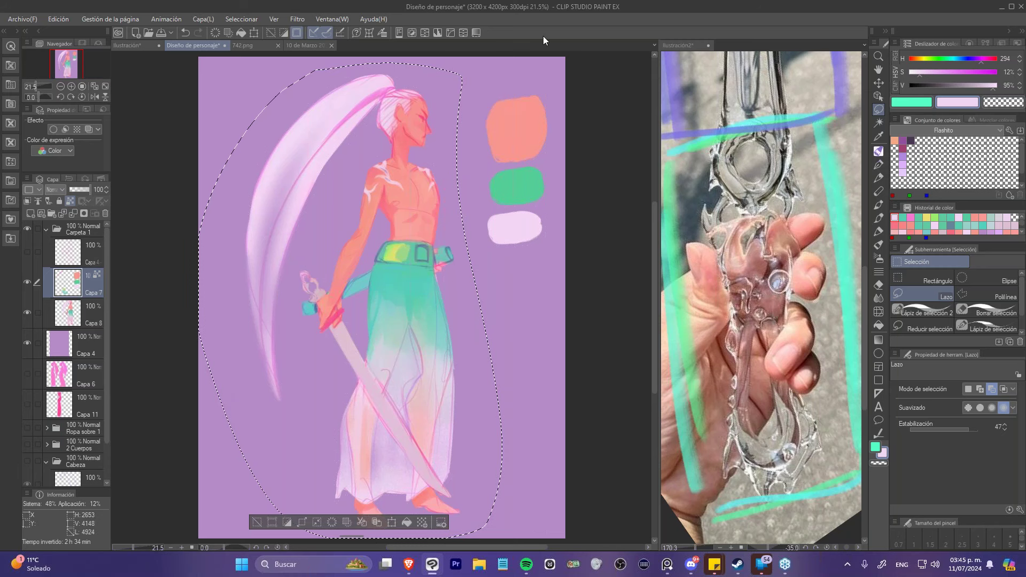
key("k")
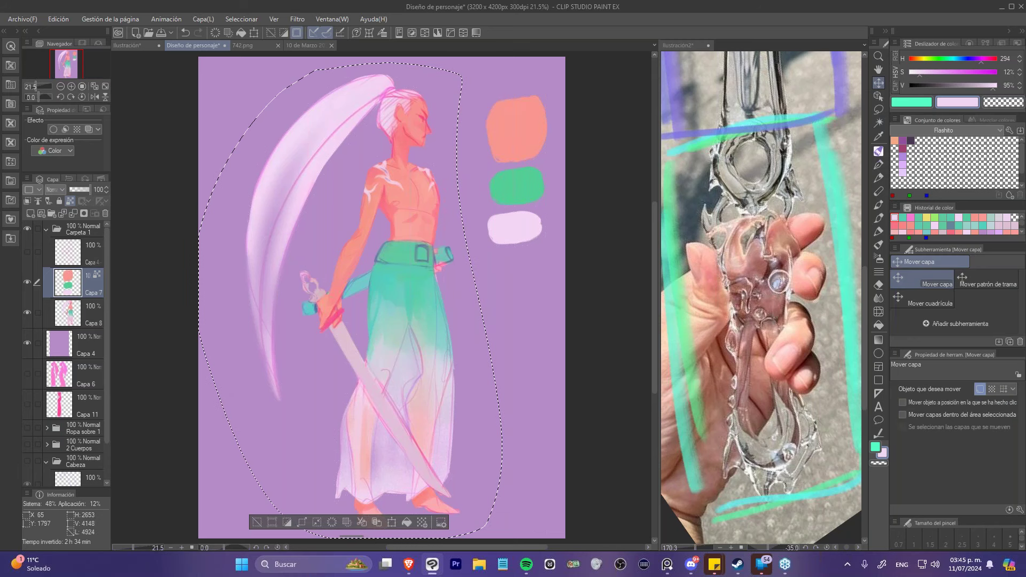
left_click(81, 324)
key("ctrl+v")
left_click(75, 216)
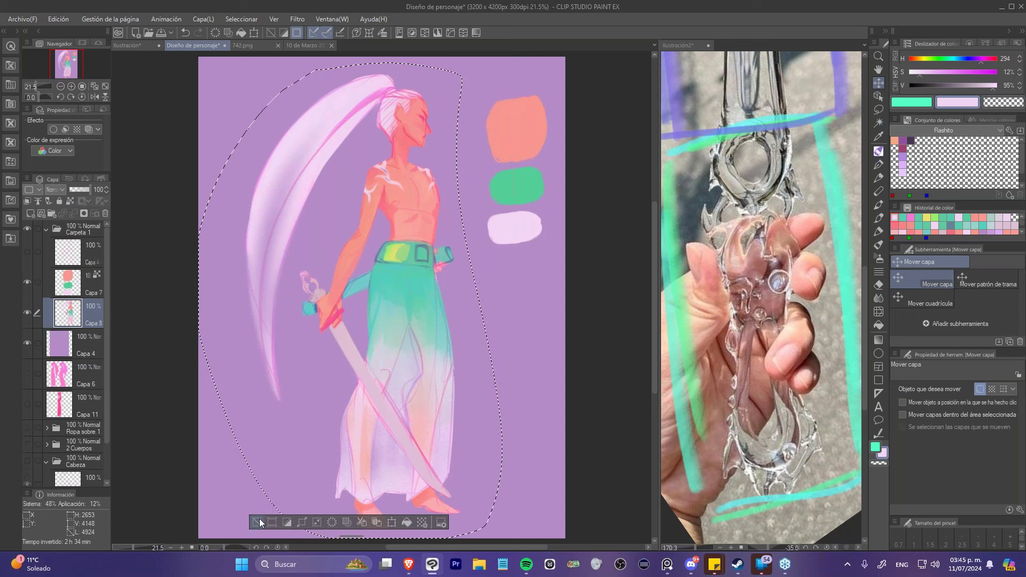
- Deselect the figure, lock Capa 8's transparent pixels, and brush pale lavender strands down the ponytail with the size 500 Flashito brush
key("ctrl+d")
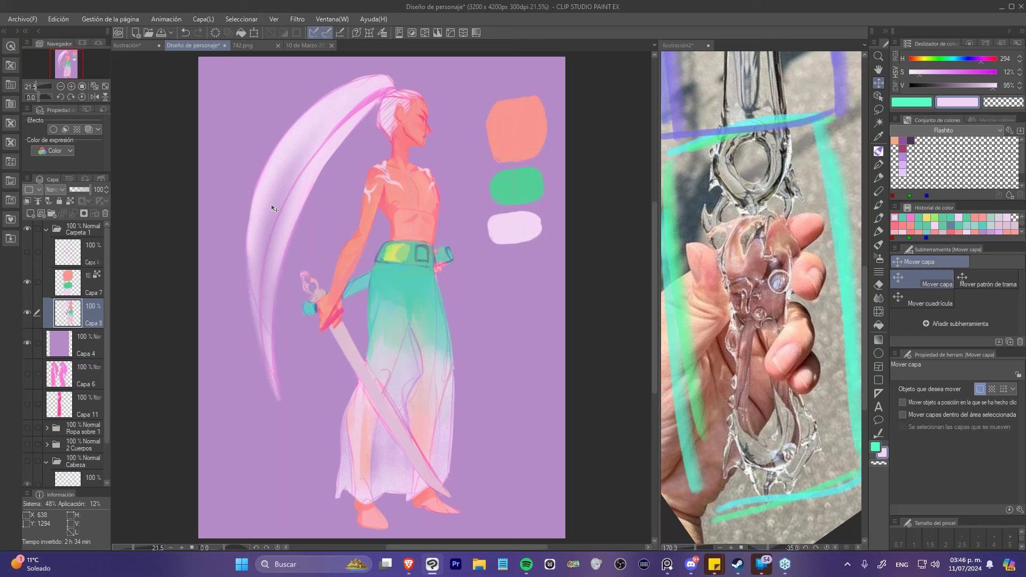
left_click(878, 151)
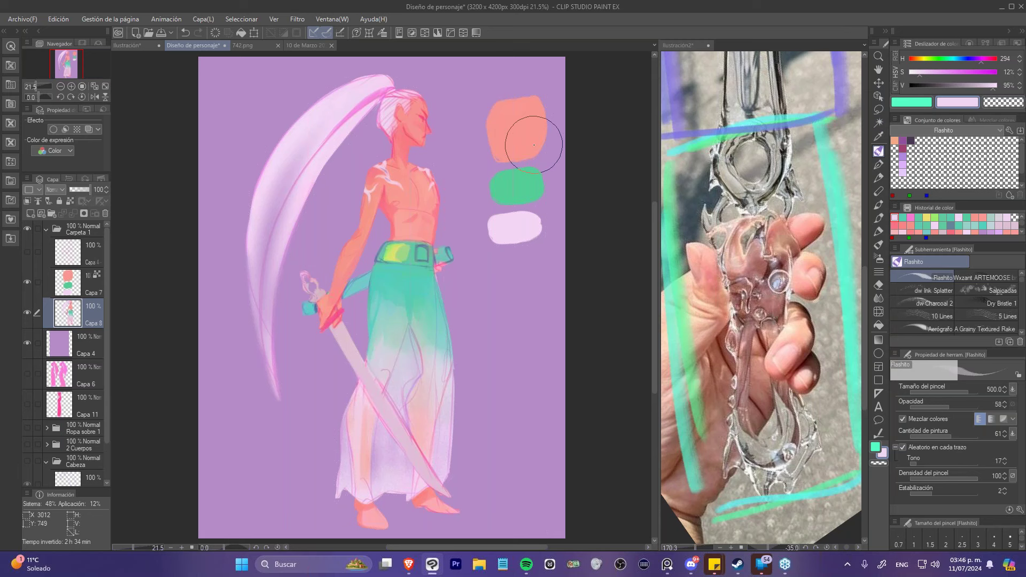
left_click(71, 201)
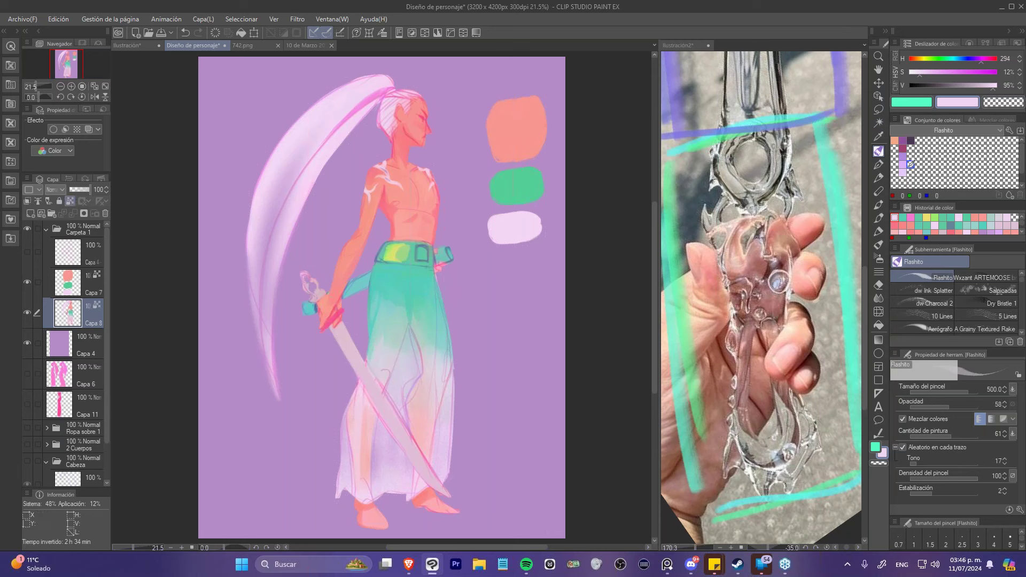
left_click(340, 111, "alt")
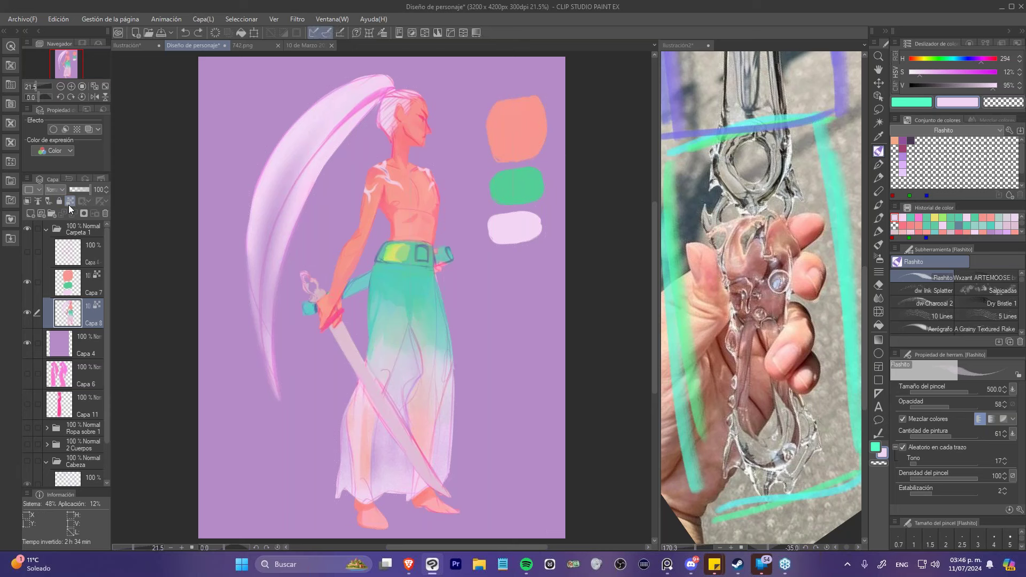
left_click(69, 202)
left_click_drag(345, 132, 287, 189)
left_click_drag(345, 108, 279, 210)
mouse_move(326, 129)
left_mouse_down()
mouse_move(273, 225)
mouse_move(287, 190)
mouse_move(294, 181)
mouse_move(263, 277)
left_mouse_up()
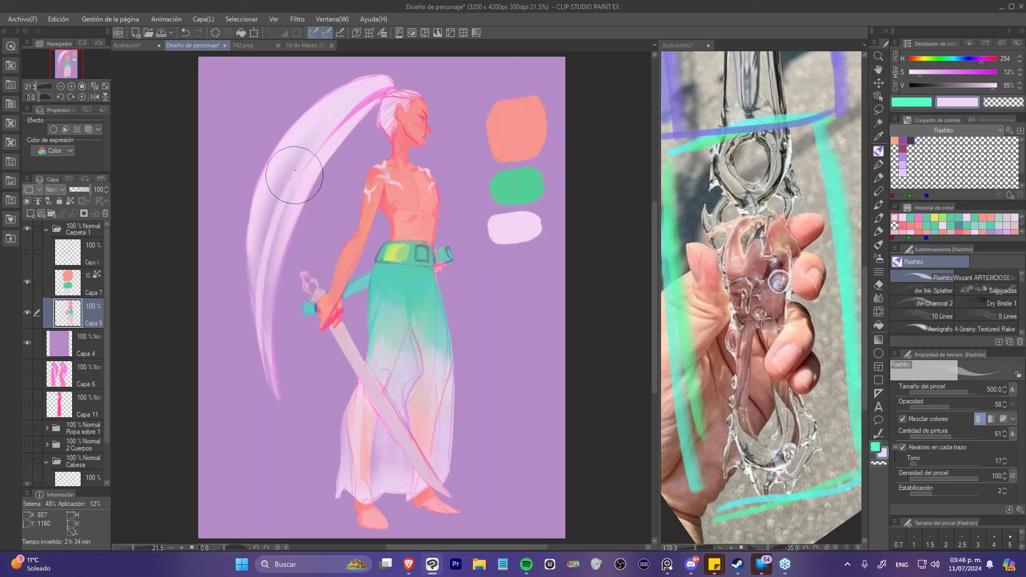
- Shade the base of the ponytail and the hair at the side of the head with lavender and pink strokes
key("c")
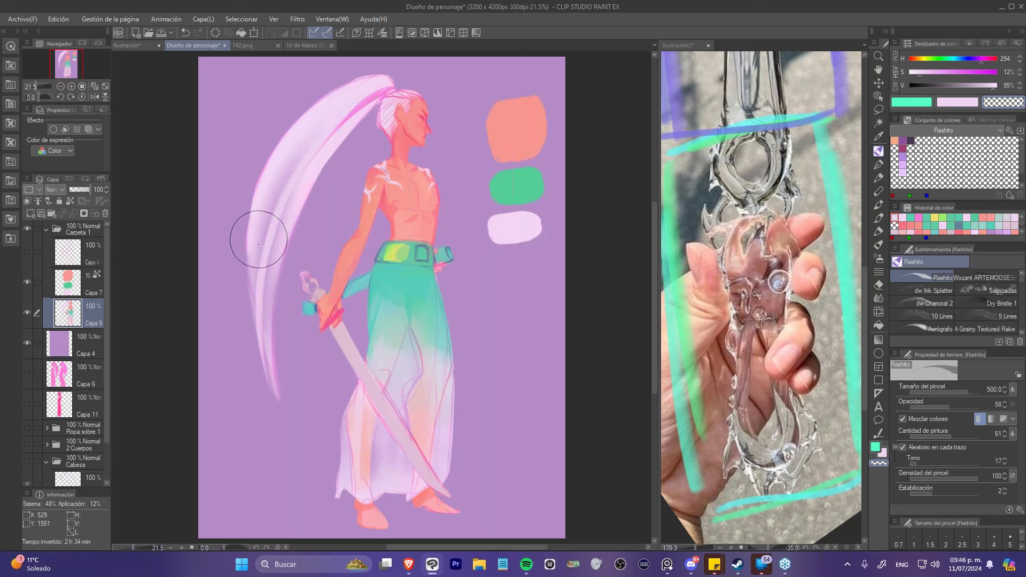
left_click(376, 87, "alt")
mouse_move(373, 90)
left_mouse_down()
mouse_move(348, 99)
mouse_move(282, 164)
mouse_move(318, 123)
mouse_move(382, 88)
mouse_move(359, 106)
mouse_move(391, 111)
mouse_move(390, 124)
left_mouse_up()
left_click(975, 58)
left_click(392, 129, "alt")
left_click(388, 116, "alt")
mouse_move(389, 115)
left_mouse_down()
mouse_move(388, 128)
mouse_move(400, 103)
left_mouse_up()
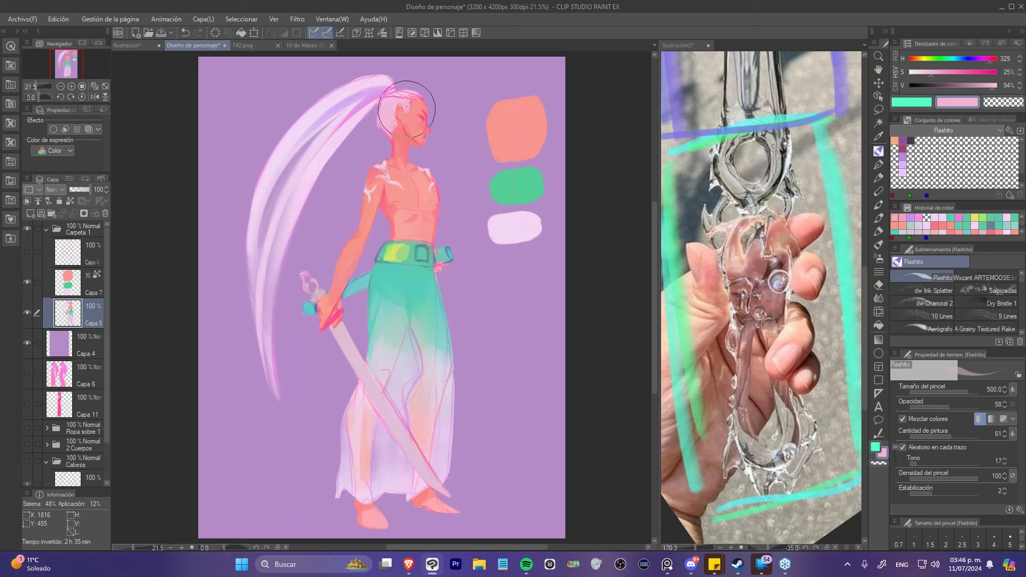
- Set the brush to opacity 100 and paint amount 98, and cover the head's hair with pale pink, H 302, S 13%, V 95%
left_click(380, 77, "alt")
left_click(977, 407)
left_click(976, 436)
left_click_drag(444, 139, 420, 98)
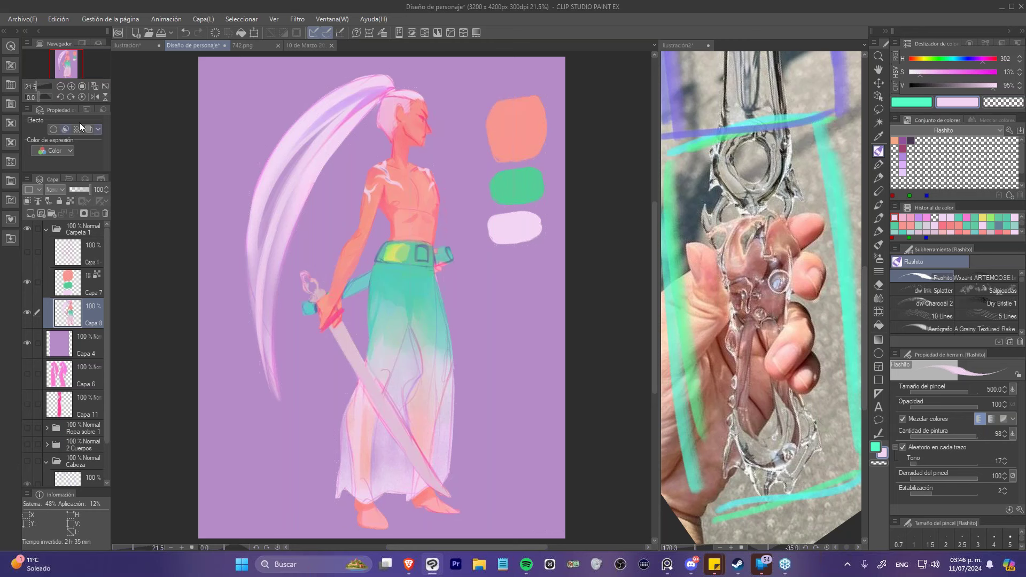
- Check the character with the view mirrored, sample the coral from the foot, and save the drawing
left_click(95, 97)
left_click(95, 95)
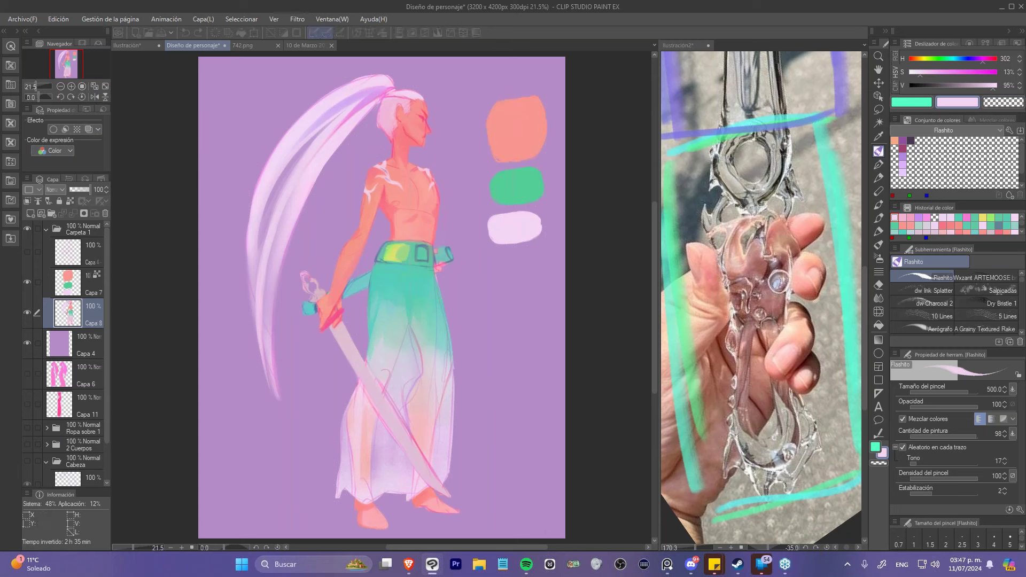
left_click(365, 505, "alt")
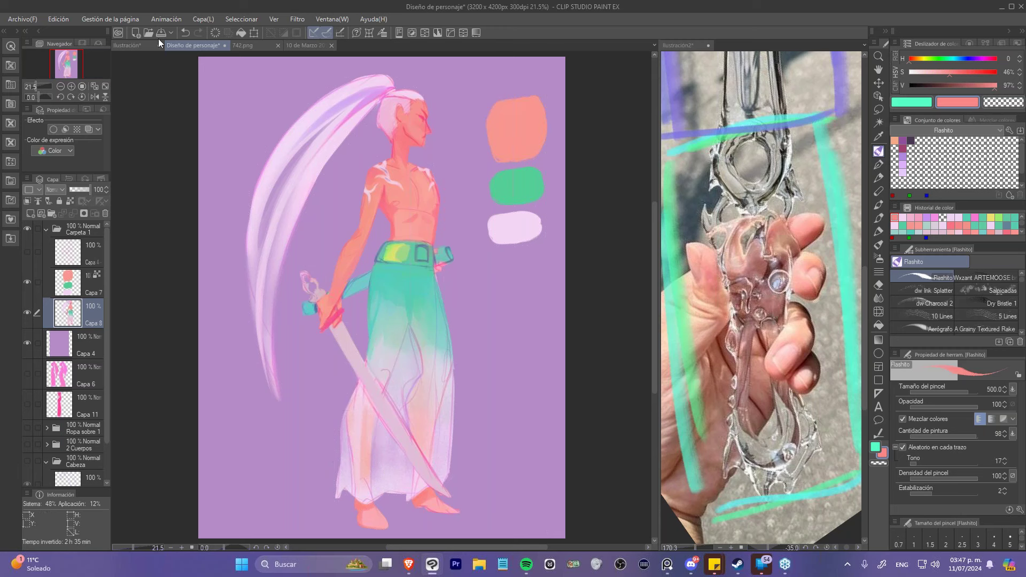
key("ctrl+s")
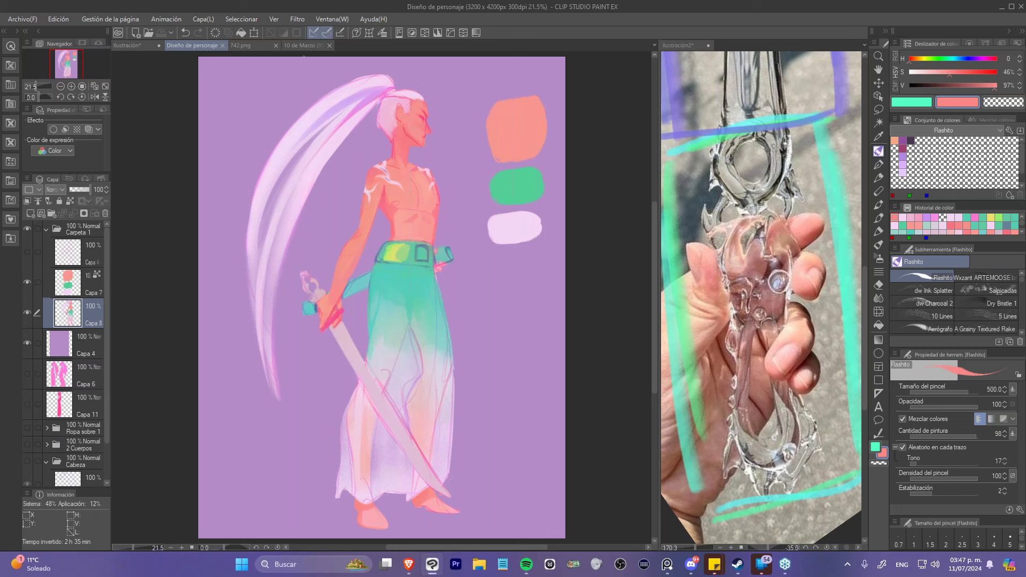
- Turn 742.png greyscale by filling a new layer with black and setting its blending mode to Color
left_click(254, 45)
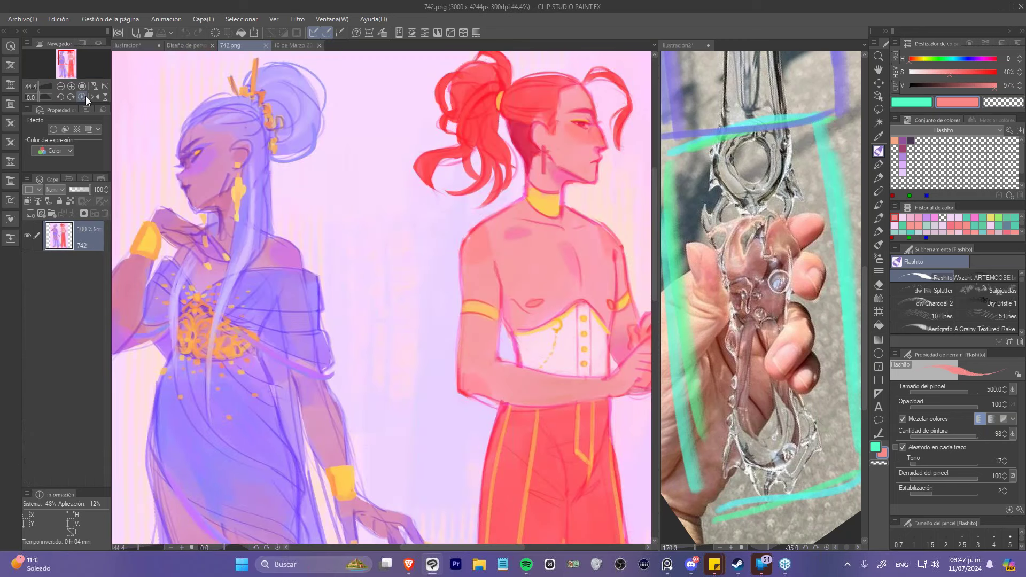
left_click(106, 86)
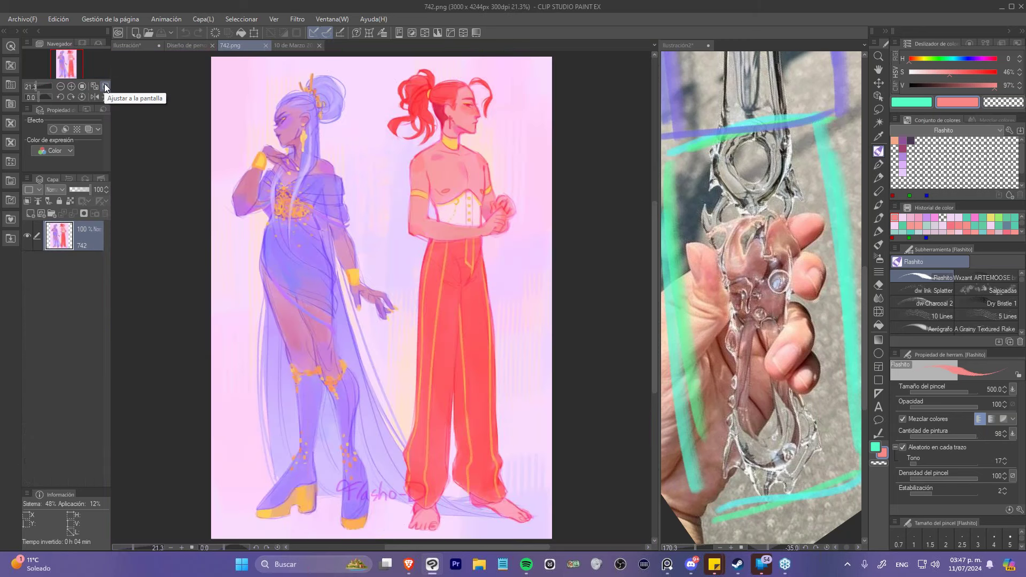
left_click(31, 213)
left_click(879, 325)
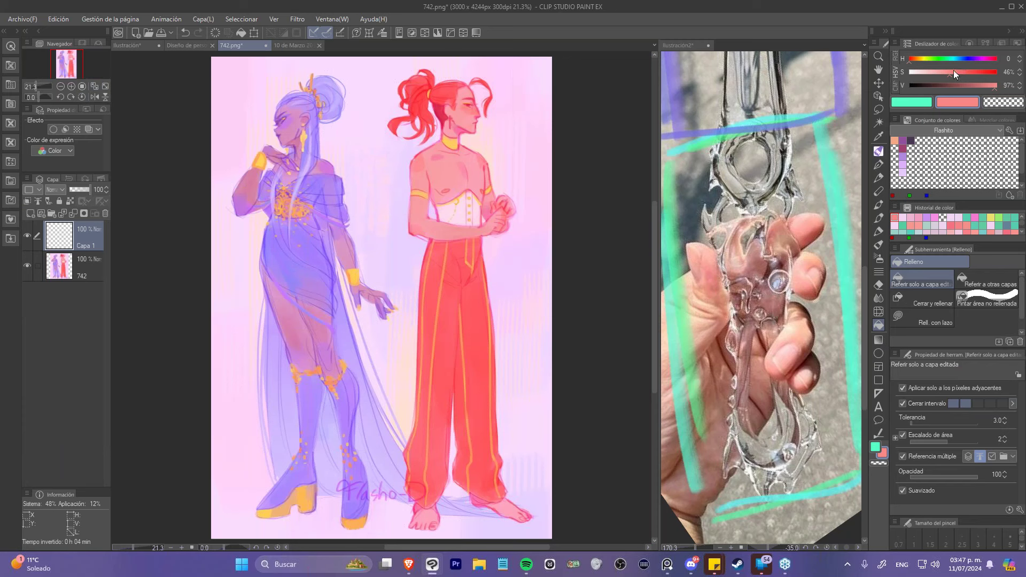
left_click(910, 85)
left_click(63, 190)
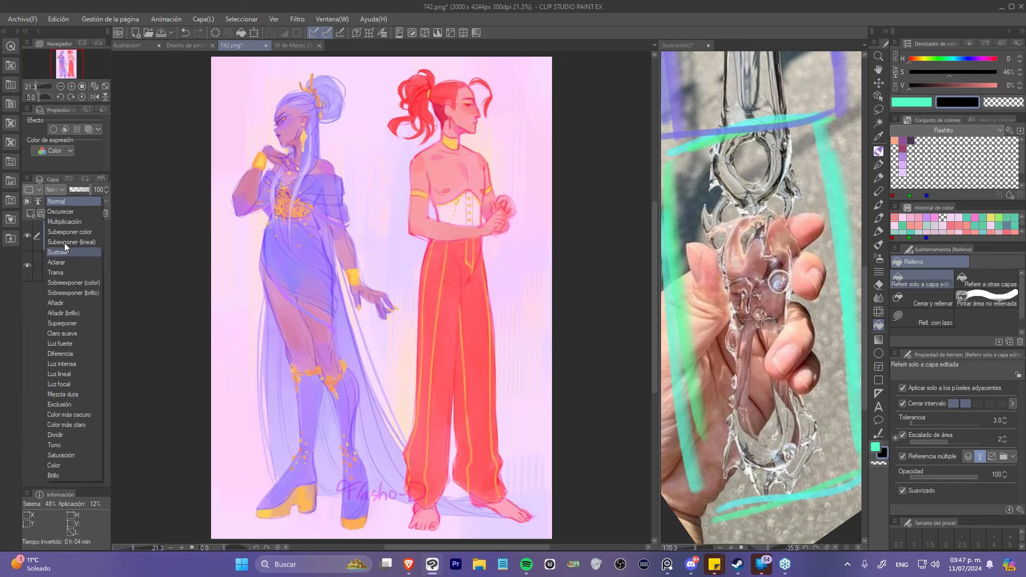
left_click(65, 467)
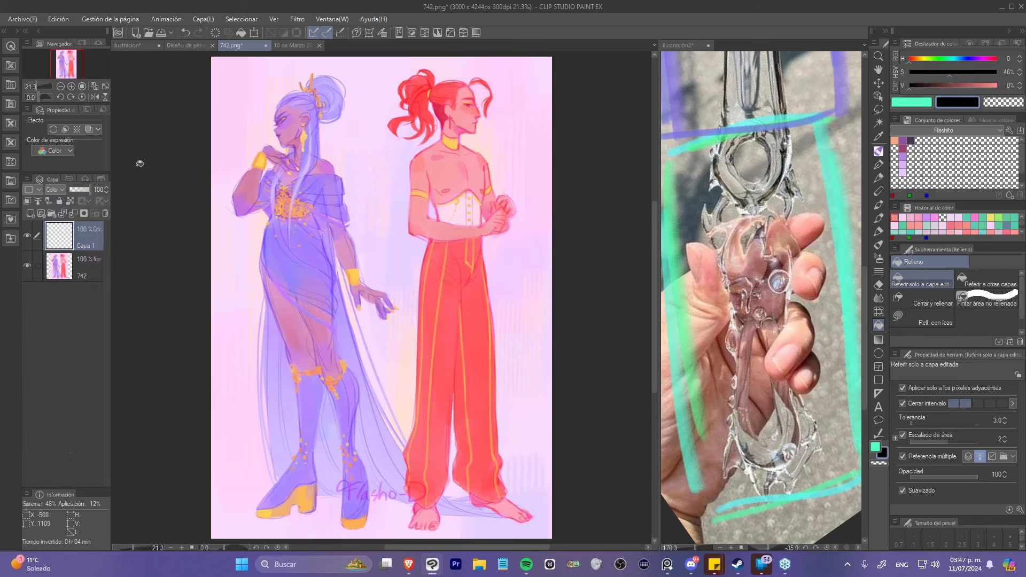
left_click(372, 179)
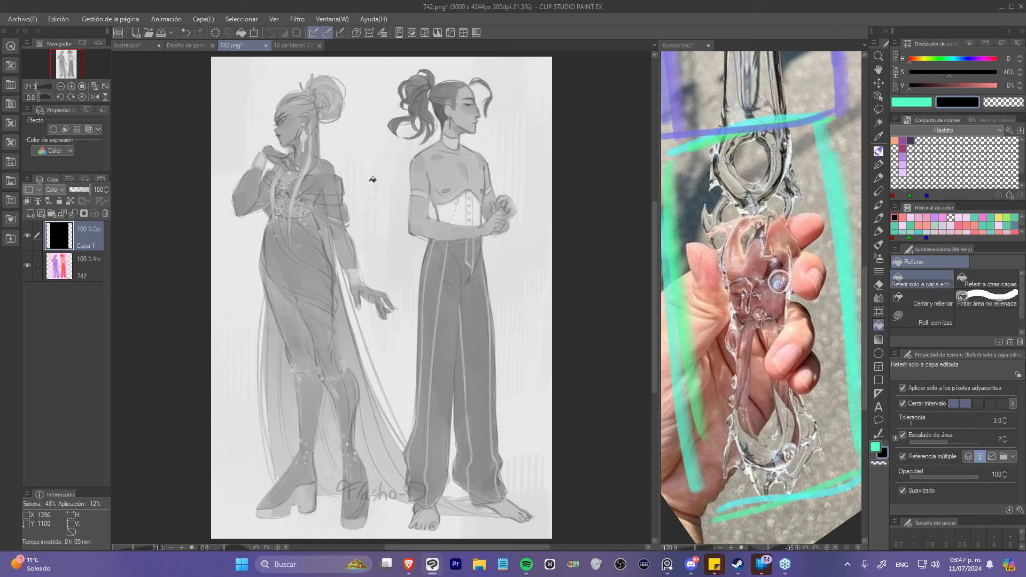
- Add a new layer above the greyscale layer and set the Wxzant ARTEMOOSE brush to size 170 in red, H 0, S 67%, V 100%
left_click(30, 213)
left_click(878, 152)
left_click(969, 85)
left_click(970, 72)
left_click(996, 85)
key("bracketleft")
key("bracketleft")
key("bracketleft")
key("bracketleft")
key("bracketleft")
key("bracketleft")
key("bracketleft")
key("bracketleft")
key("bracketleft")
- Mark the woman's hip contours and the sides of the man's torso in red, and clear the marks from the layer
mouse_move(276, 206)
left_mouse_down()
mouse_move(266, 226)
mouse_move(270, 294)
left_mouse_up()
left_click_drag(268, 225, 283, 335)
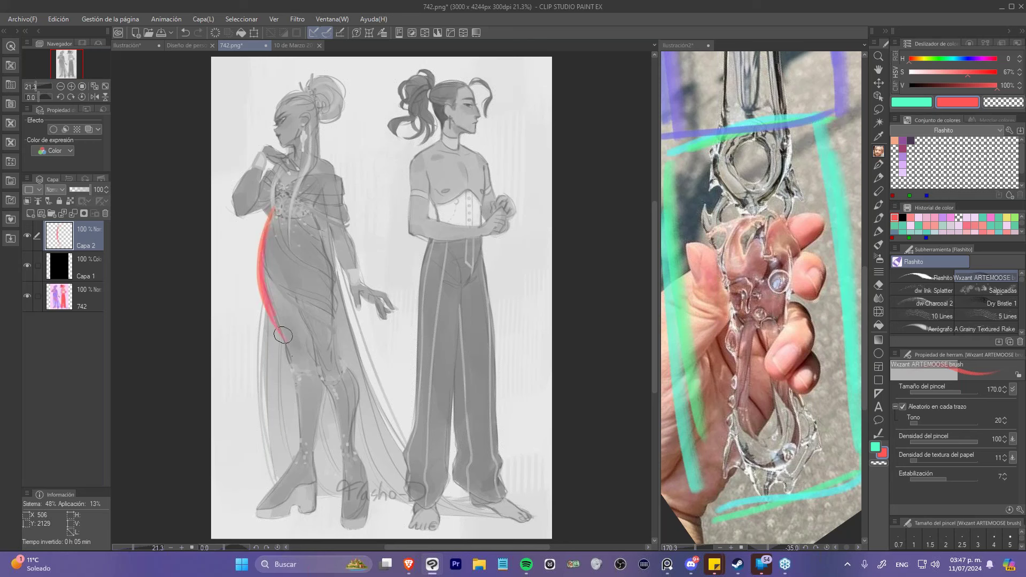
mouse_move(317, 223)
left_mouse_down()
mouse_move(336, 260)
mouse_move(340, 356)
left_mouse_up()
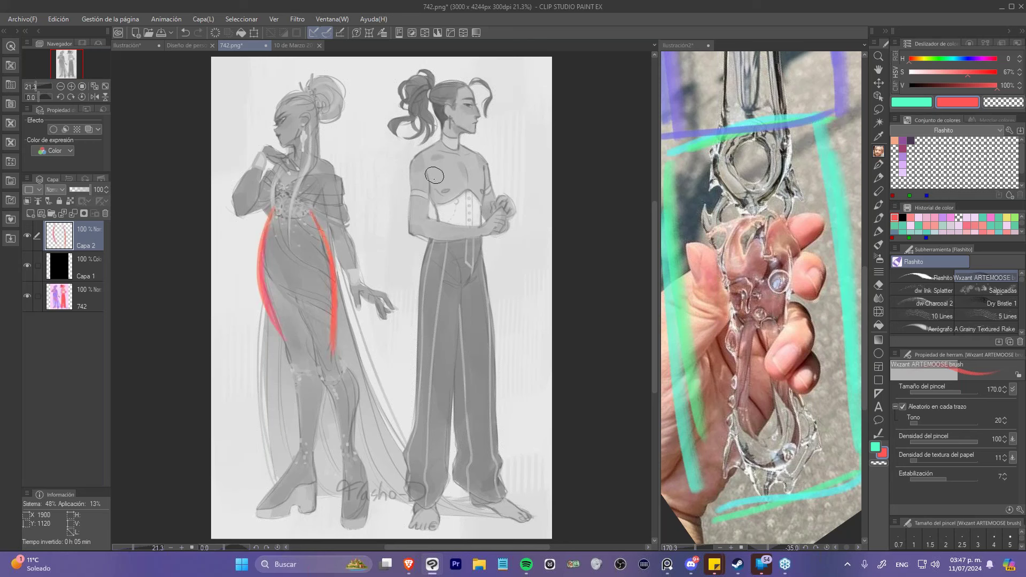
mouse_move(442, 228)
left_mouse_down()
mouse_move(427, 174)
mouse_move(480, 229)
left_mouse_up()
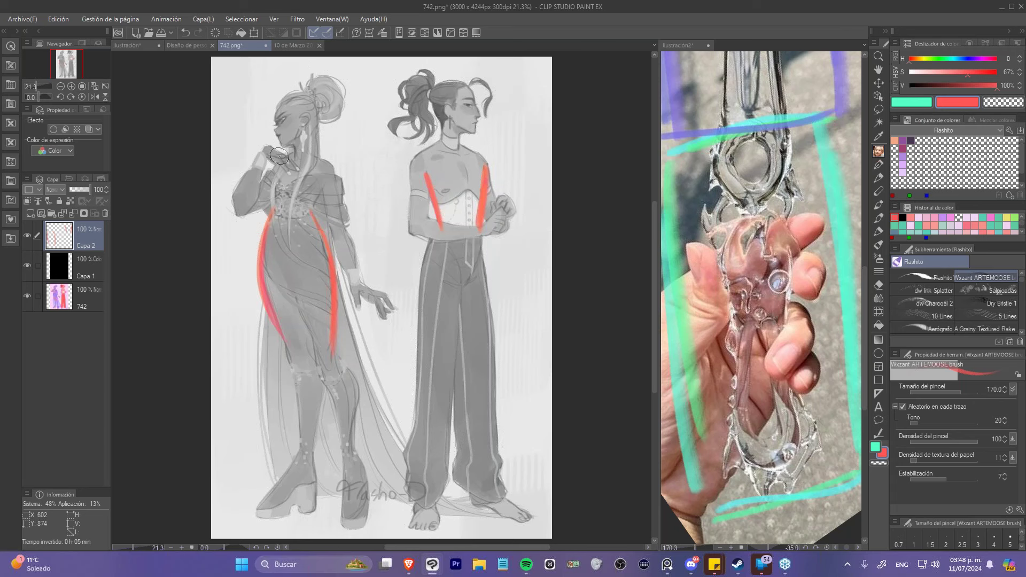
left_click(214, 32)
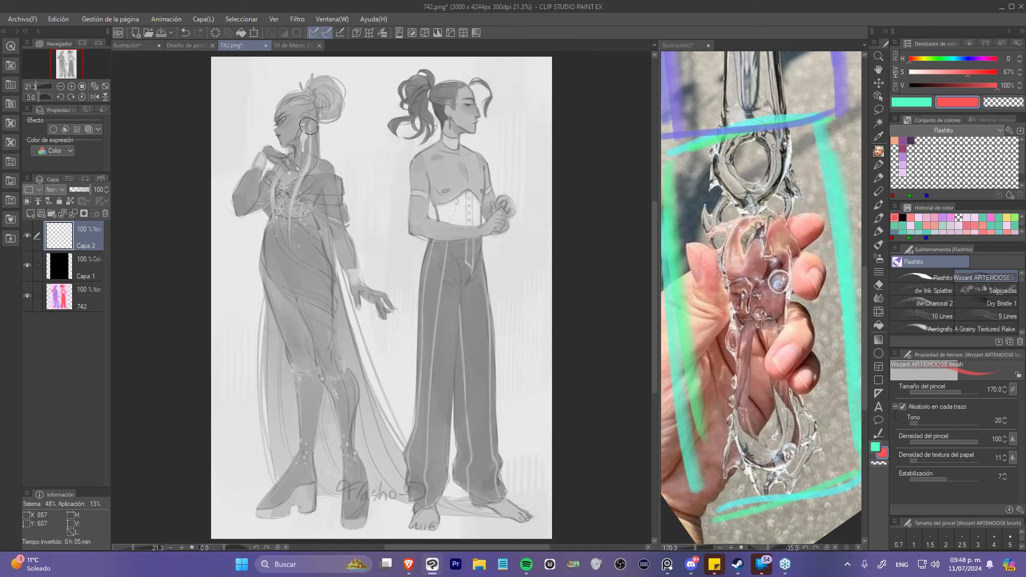
- Circle both characters' earrings and the man's two armbands with red strokes at brush size 120
left_click(285, 92, "ctrl")
mouse_move(285, 92)
left_mouse_down()
mouse_move(307, 96)
mouse_move(278, 155)
mouse_move(315, 208)
mouse_move(303, 209)
left_mouse_up()
key("[")
left_click_drag(429, 251, 238, 268)
key("[")
left_click_drag(461, 187, 475, 187)
left_click_drag(465, 347, 495, 230)
mouse_move(391, 267)
left_mouse_down()
mouse_move(393, 321)
mouse_move(374, 269)
left_mouse_up()
mouse_move(520, 239)
left_mouse_down()
mouse_move(424, 231)
mouse_move(473, 281)
mouse_move(483, 238)
left_mouse_up()
left_click_drag(315, 275, 446, 343)
mouse_move(285, 301)
left_mouse_down()
mouse_move(254, 332)
mouse_move(309, 250)
mouse_move(308, 281)
left_mouse_up()
- Circle the bracelet on the woman's raised wrist, undoing the first circle and redrawing it closer to the wrist
mouse_move(172, 195)
left_mouse_down()
mouse_move(202, 194)
mouse_move(156, 199)
left_mouse_up()
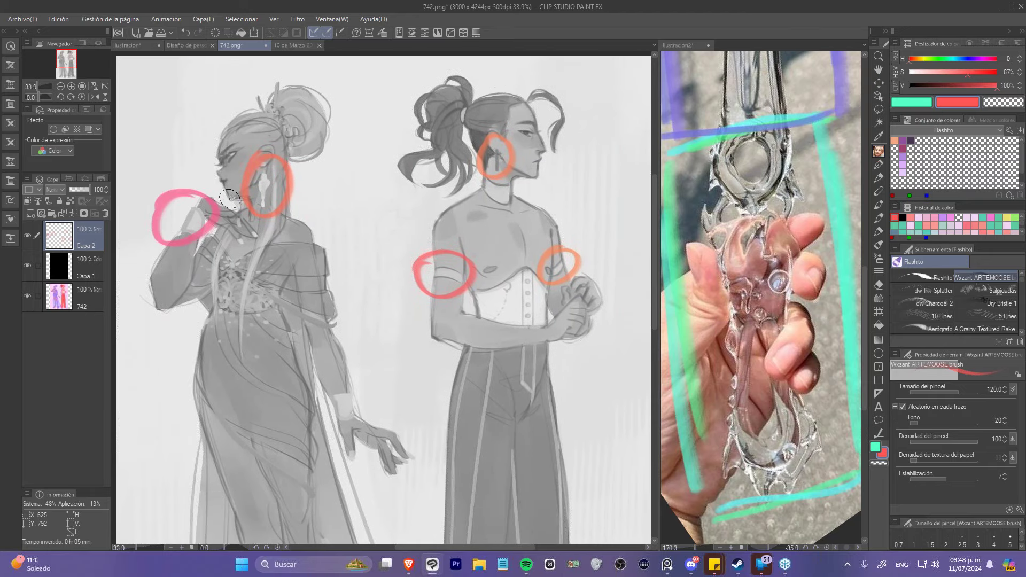
key("ctrl+z")
left_click_drag(219, 197, 212, 196)
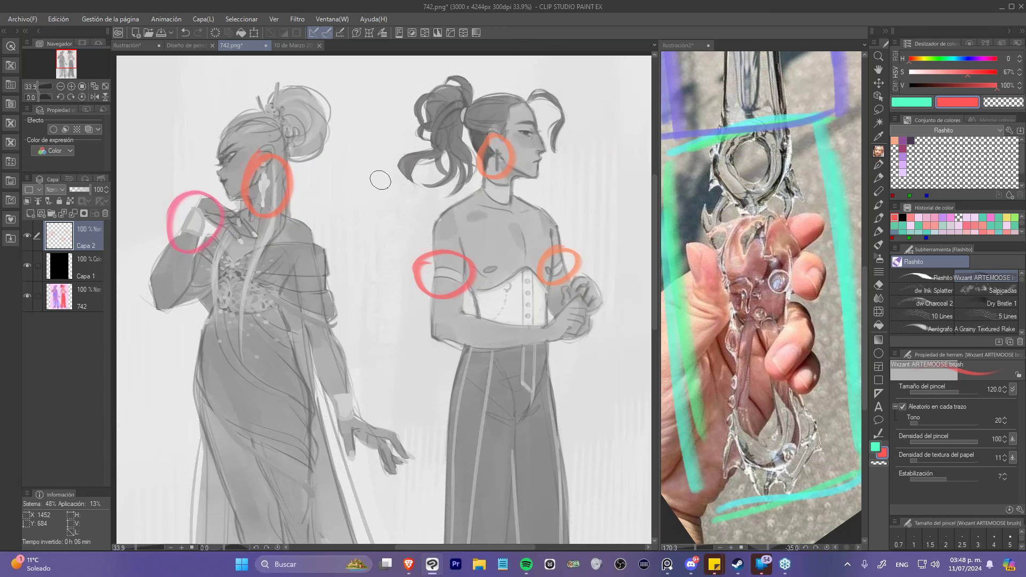
- Circle the small chain on the man's white corset, and hide the annotation layer Capa 2
mouse_move(412, 302)
left_mouse_down()
mouse_move(403, 263)
mouse_move(416, 219)
left_mouse_up()
mouse_move(367, 371)
left_mouse_down()
mouse_move(359, 327)
mouse_move(375, 357)
left_mouse_up()
mouse_move(514, 180)
left_mouse_down()
mouse_move(526, 194)
mouse_move(492, 194)
left_mouse_up()
mouse_move(395, 390)
left_mouse_down()
mouse_move(387, 284)
mouse_move(400, 200)
mouse_move(389, 178)
mouse_move(369, 374)
mouse_move(366, 329)
mouse_move(374, 439)
left_mouse_up()
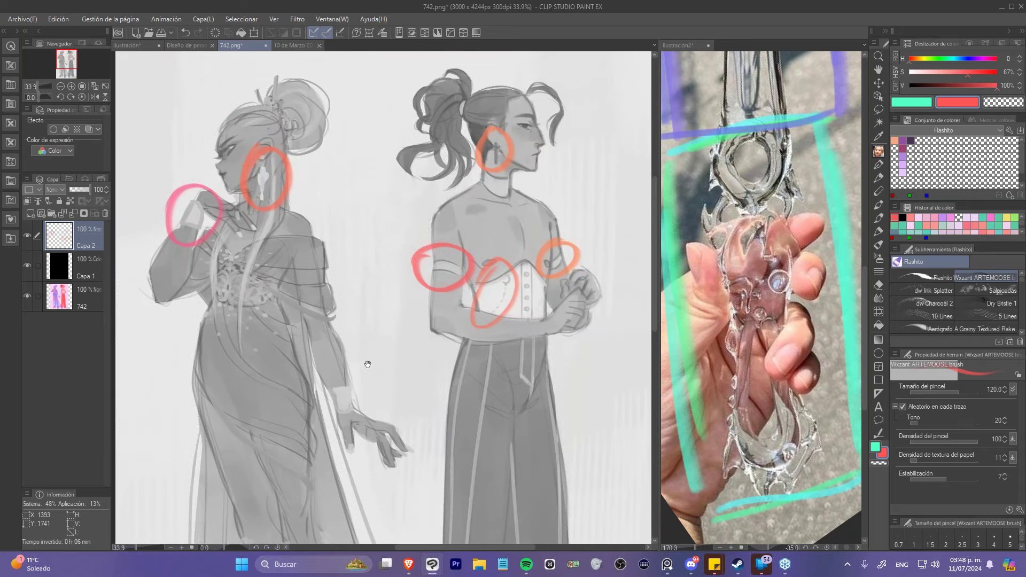
left_click(27, 235)
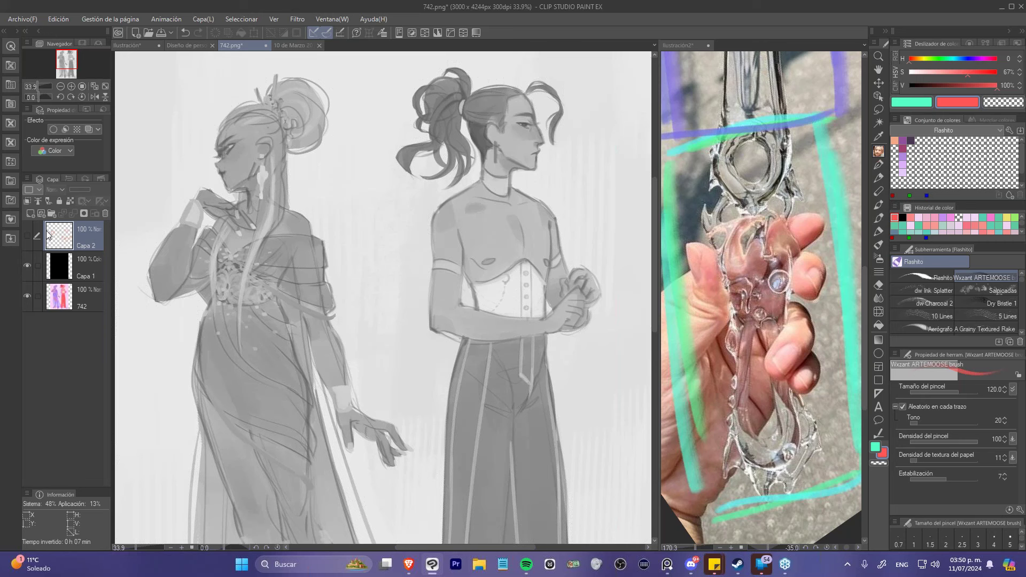
- Return to Diseño de personaje and paint a sampled lavender strand, H 276, S 30%, V 95%, along the ponytail's inner edge at brush size 250
left_click(184, 46)
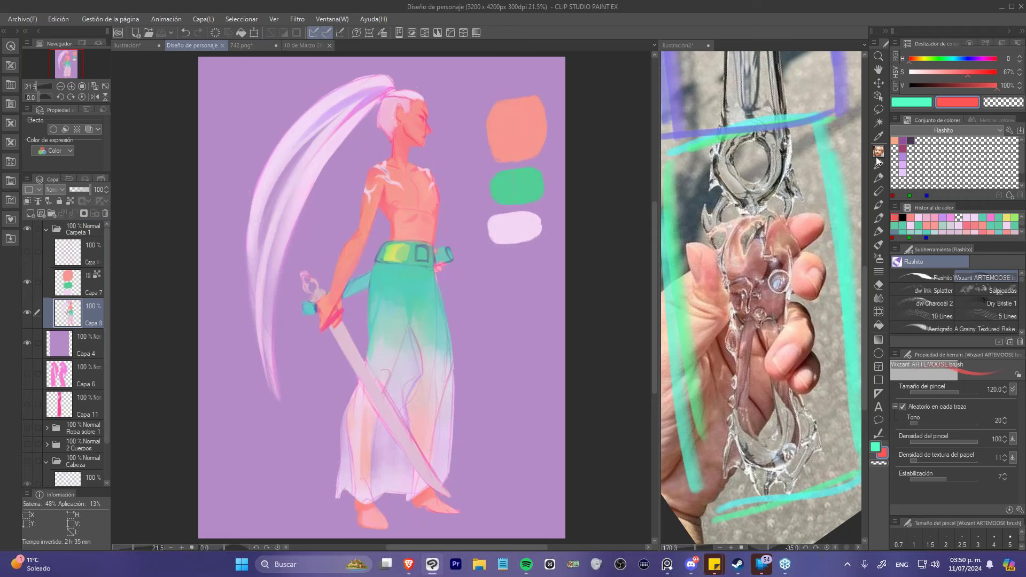
left_click(70, 201)
left_click(361, 112, "alt")
key("bracketright")
key("bracketright")
key("bracketright")
key("bracketright")
left_click_drag(372, 109, 280, 256)
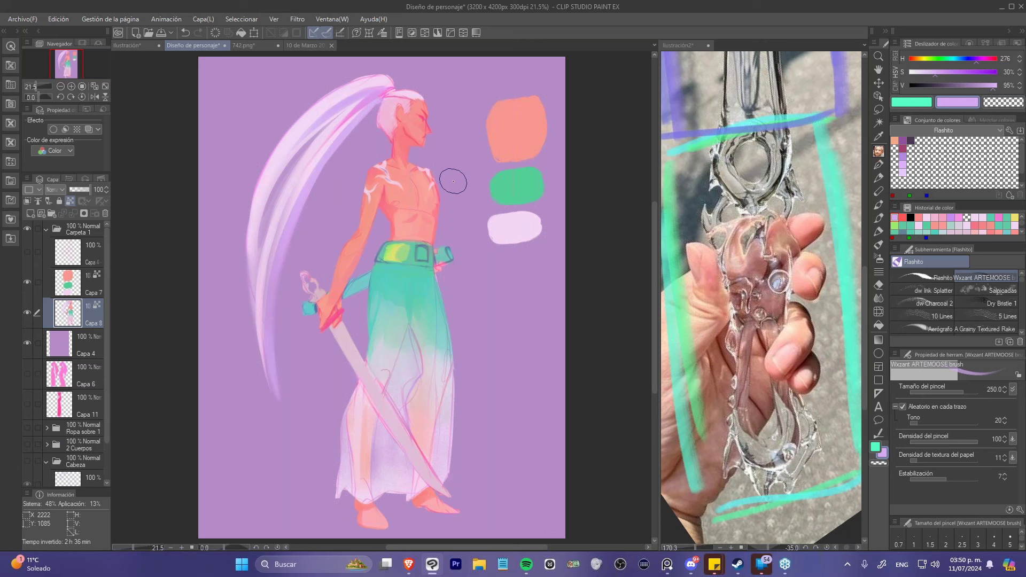
- Collapse the Carpeta 1 folder and add a new layer above it
left_click(65, 281)
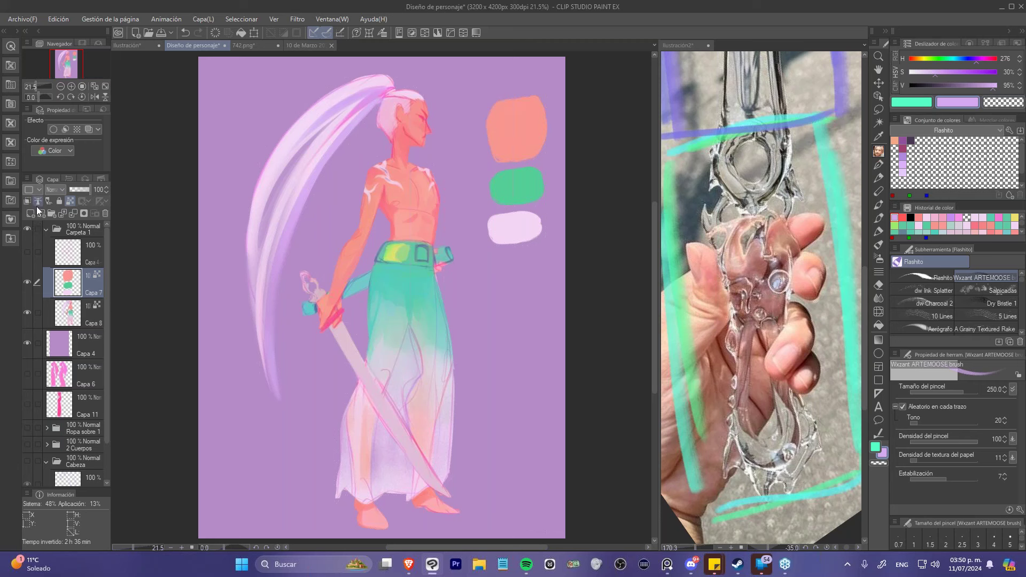
left_click(50, 229)
left_click(46, 230)
left_click(30, 213)
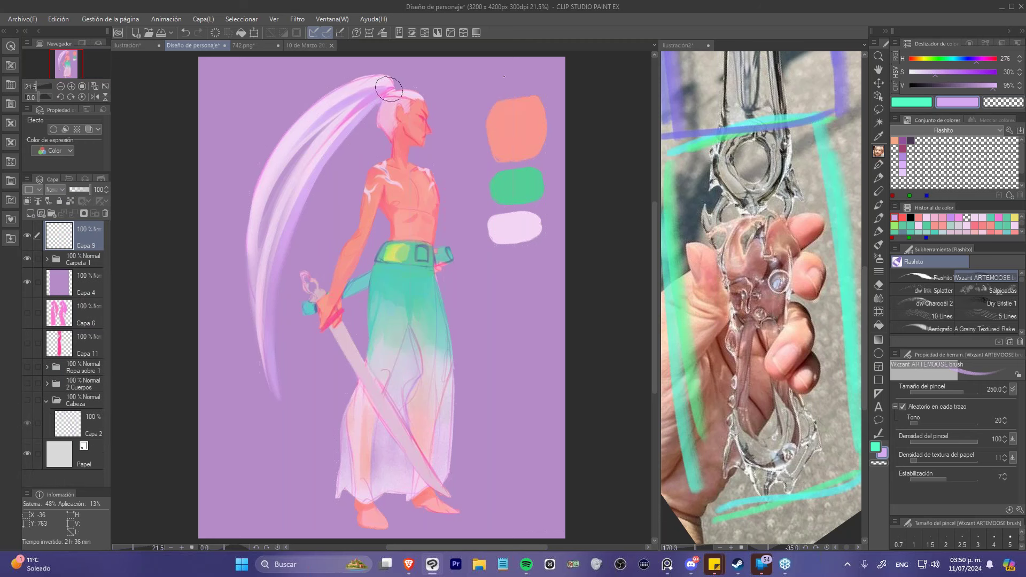
- Frame the character's upper and lower body in purple, H 276, S 79%, V 100%, and clear the frames from the layer
left_click(972, 84)
left_click(979, 72)
left_click_drag(981, 85, 997, 85)
left_click_drag(293, 270, 477, 248)
mouse_move(471, 90)
left_mouse_down()
mouse_move(480, 238)
mouse_move(368, 90)
mouse_move(328, 99)
mouse_move(294, 254)
mouse_move(361, 276)
mouse_move(470, 270)
left_mouse_up()
left_click_drag(483, 262, 484, 478)
left_click_drag(292, 286, 293, 465)
mouse_move(288, 525)
left_mouse_down()
mouse_move(466, 517)
mouse_move(488, 505)
mouse_move(487, 454)
left_mouse_up()
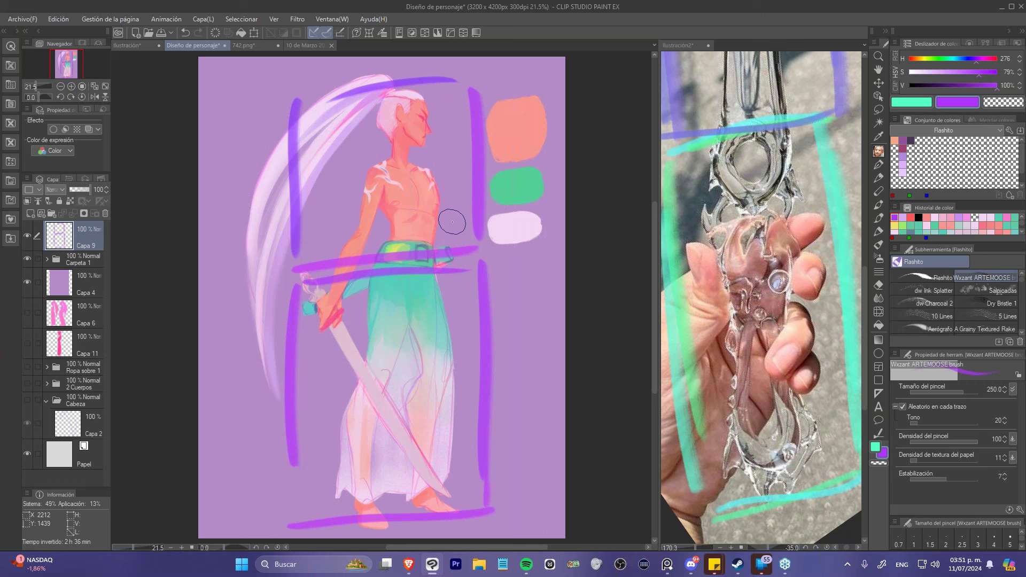
left_click(215, 33)
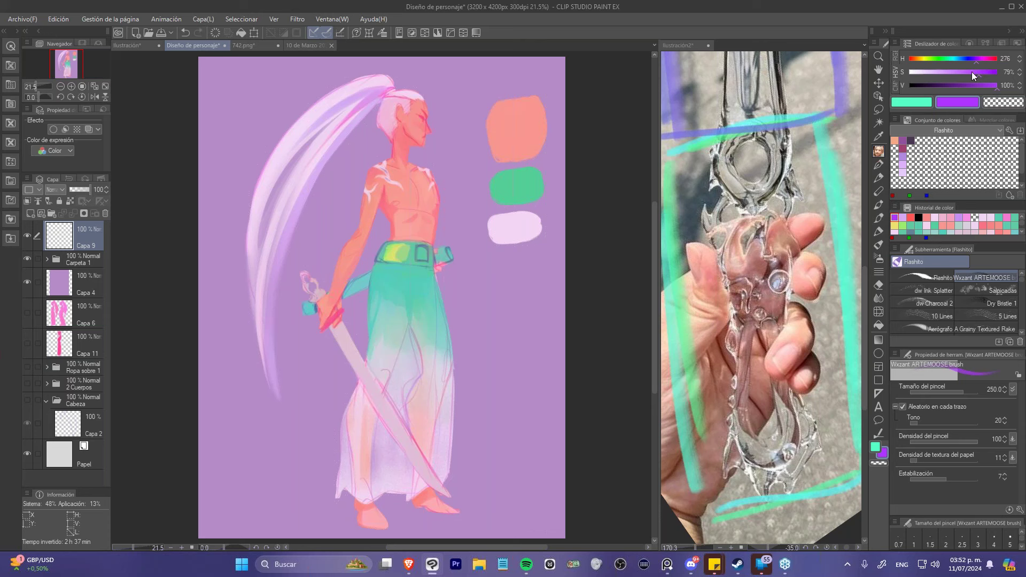
left_click_drag(971, 72, 957, 73)
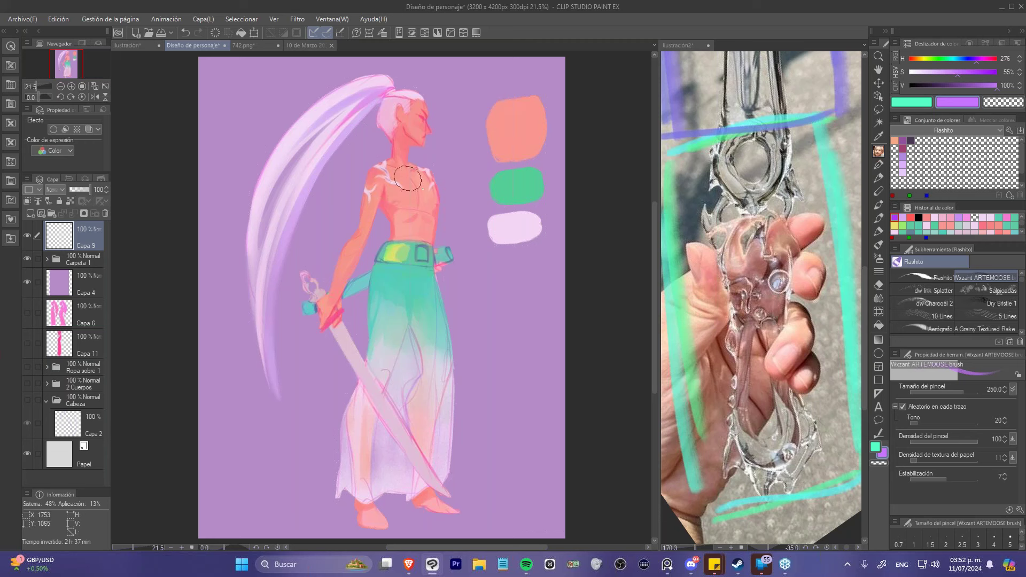
left_click_drag(345, 68, 268, 75)
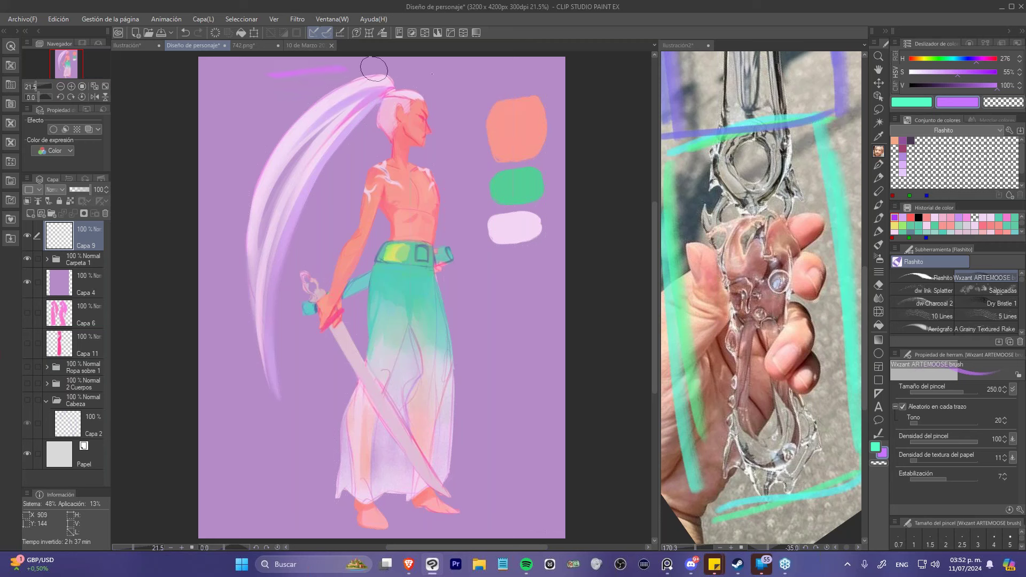
key("ctrl+z")
- Draw two stacked boxes around the upper and lower body, divided at the belt, in blue-violet, H 253, S 76%, V 100%
left_click(971, 59)
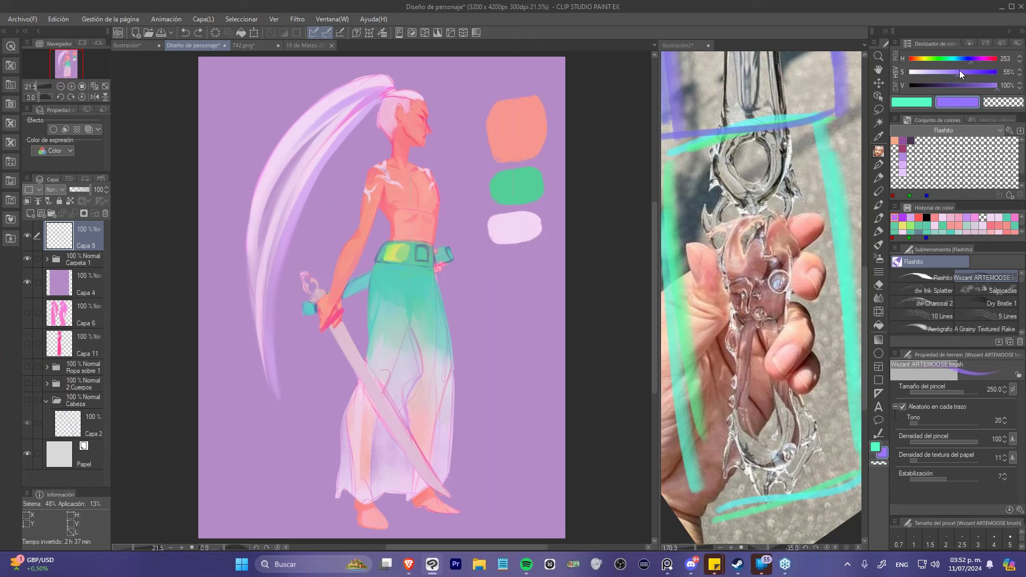
left_click_drag(960, 69, 975, 71)
mouse_move(307, 70)
left_mouse_down()
mouse_move(457, 70)
mouse_move(318, 252)
left_mouse_up()
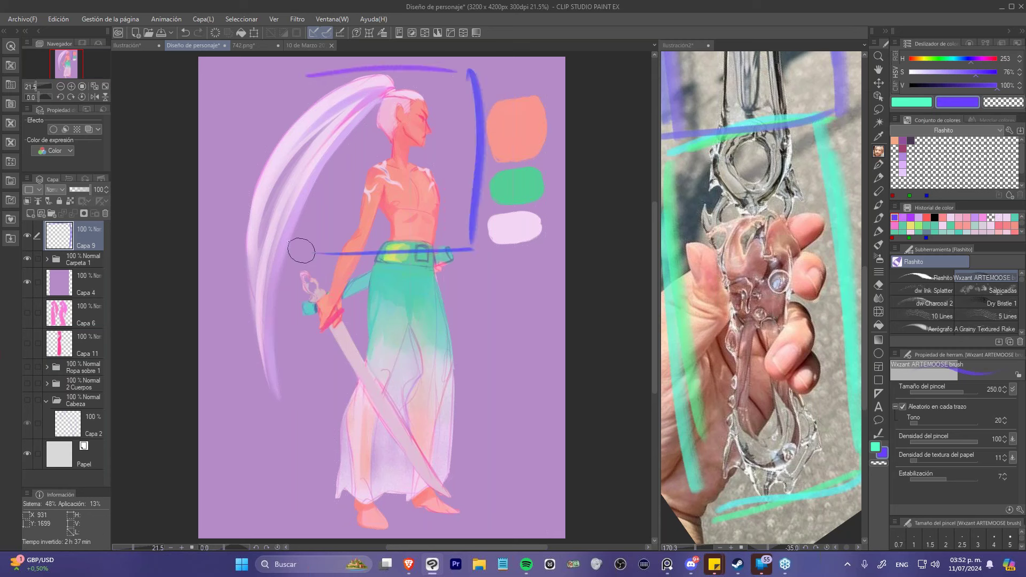
mouse_move(303, 77)
left_mouse_down()
mouse_move(305, 260)
mouse_move(471, 250)
mouse_move(479, 513)
left_mouse_up()
left_click_drag(299, 266, 302, 505)
left_click_drag(297, 529, 510, 514)
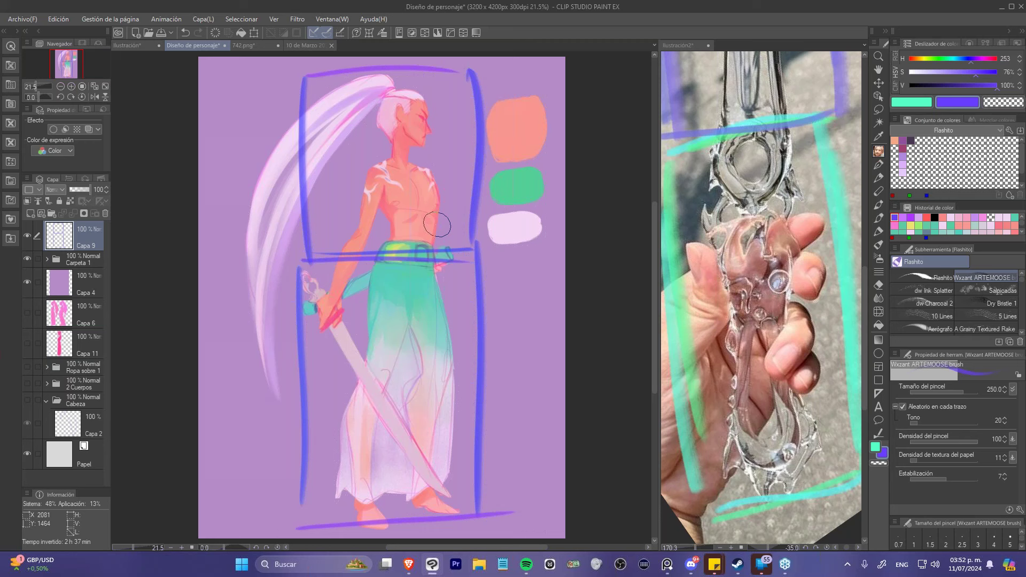
- Clear the stacked boxes from the layer and frame the head and torso above the belt in blue-violet, H 253, S 76%, V 100%
left_click(216, 32)
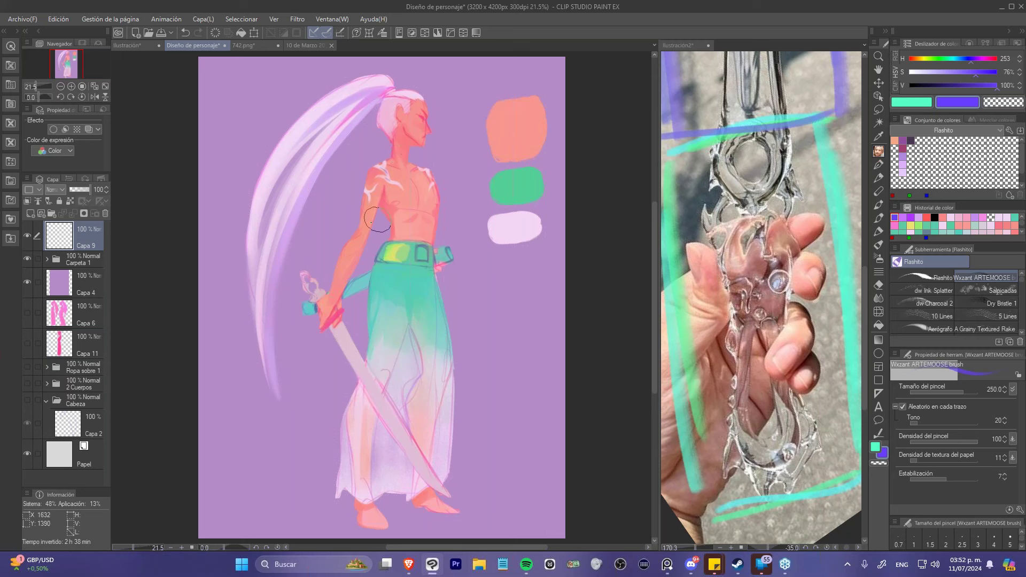
left_click_drag(334, 243, 461, 236)
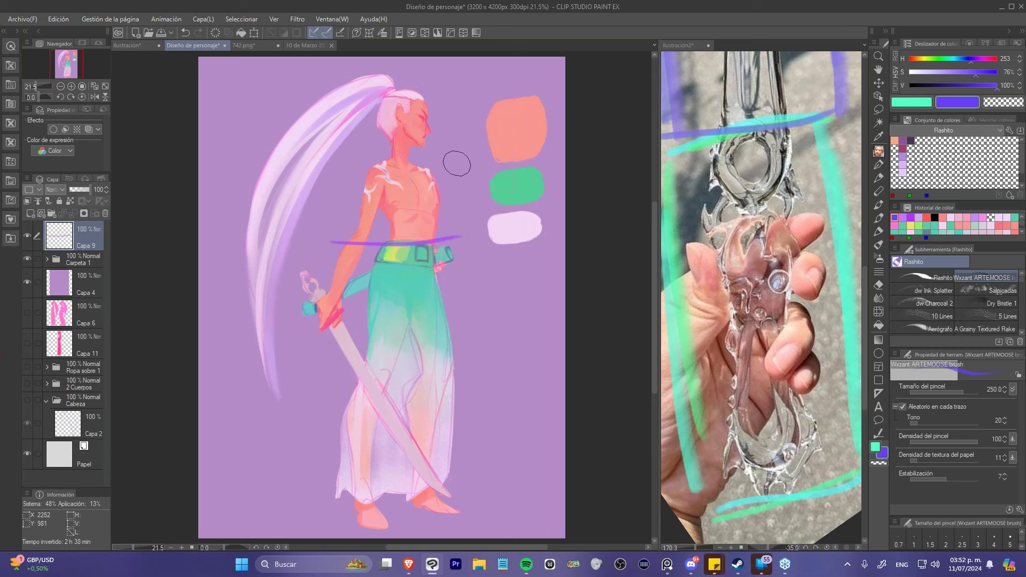
left_click_drag(457, 107, 460, 224)
mouse_move(440, 97)
left_mouse_down()
mouse_move(381, 97)
mouse_move(331, 228)
left_mouse_up()
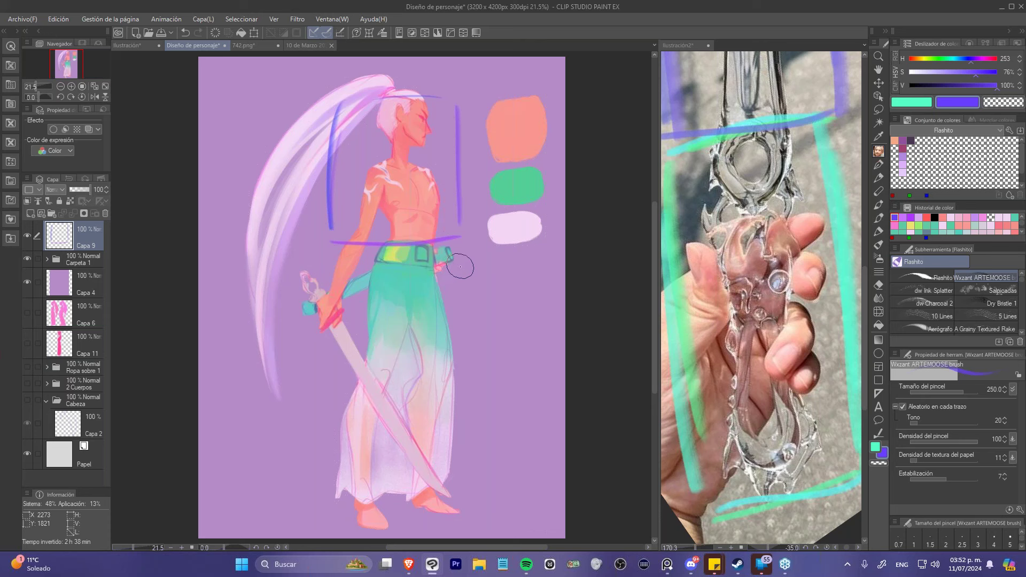
- Draw a blue-violet arrow pointing at the chest and a large circle around the belt, skirt and legs
left_click(439, 163)
mouse_move(442, 159)
left_mouse_down()
mouse_move(462, 177)
mouse_move(472, 153)
left_mouse_up()
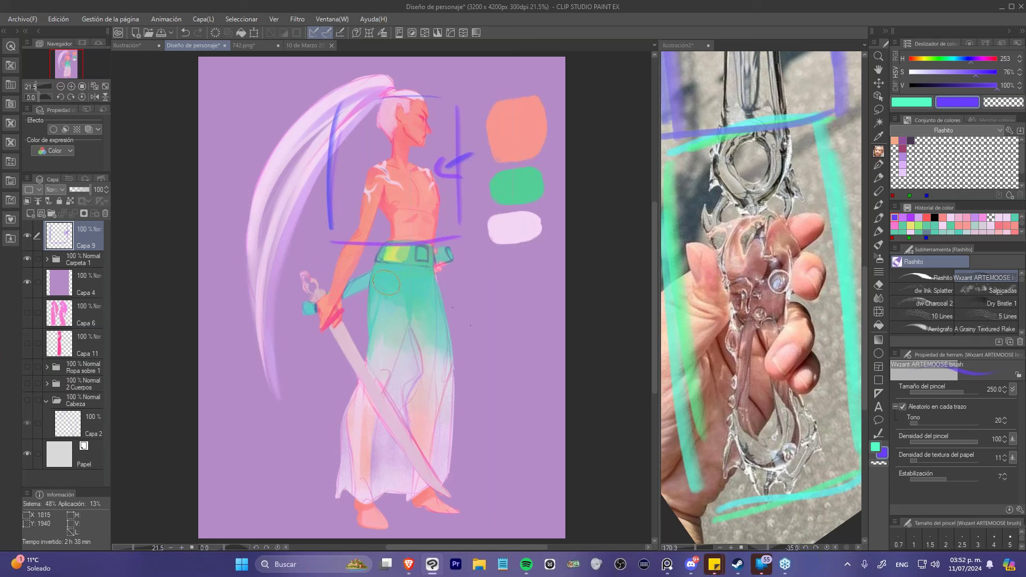
mouse_move(386, 247)
left_mouse_down()
mouse_move(521, 378)
mouse_move(427, 233)
left_mouse_up()
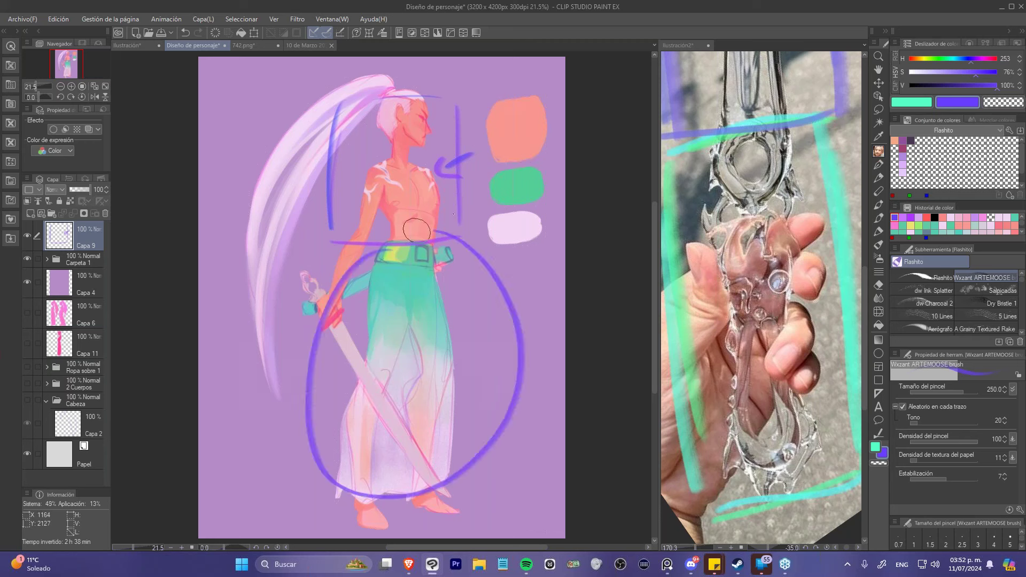
- Hide Capa 9, Carpeta 1 and the purple background Capa 4, and show the sketches in the 2 Cuerpos folder
left_click(30, 234)
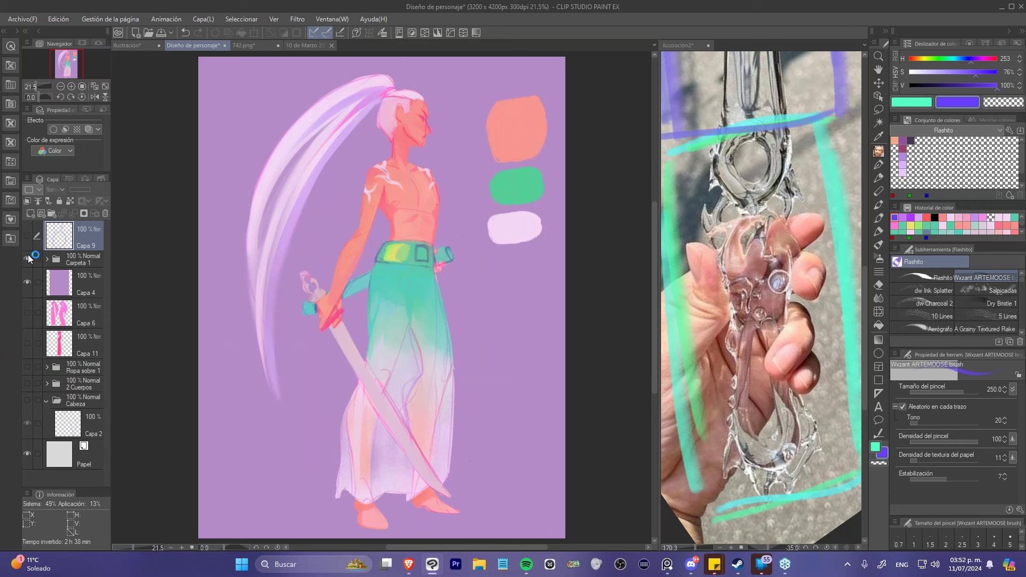
left_click(27, 257)
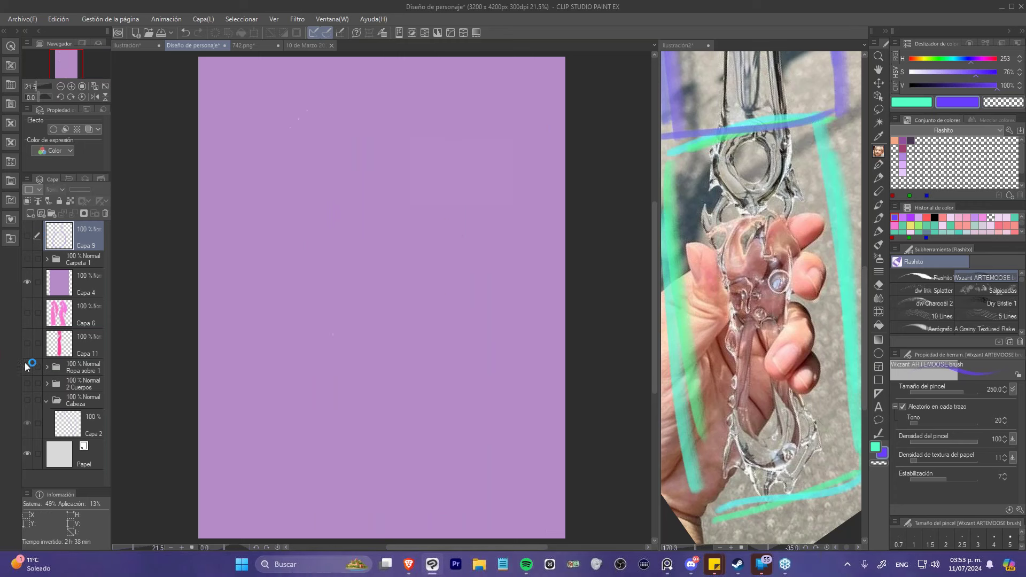
left_click(28, 283)
left_click(28, 382)
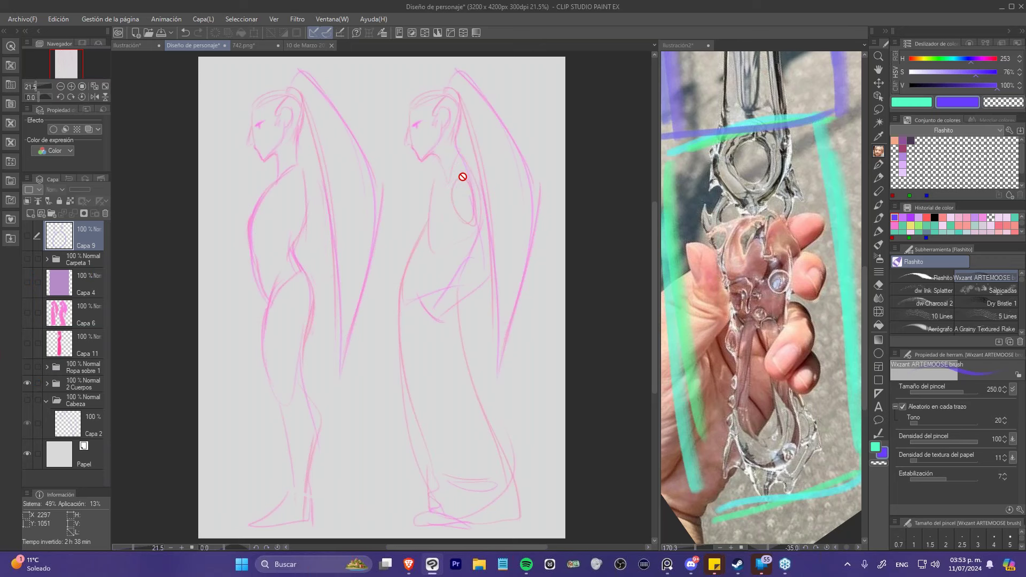
- Add a new layer directly above the 2 Cuerpos folder for marking up the robed figure
scroll(462, 177, "up", 4)
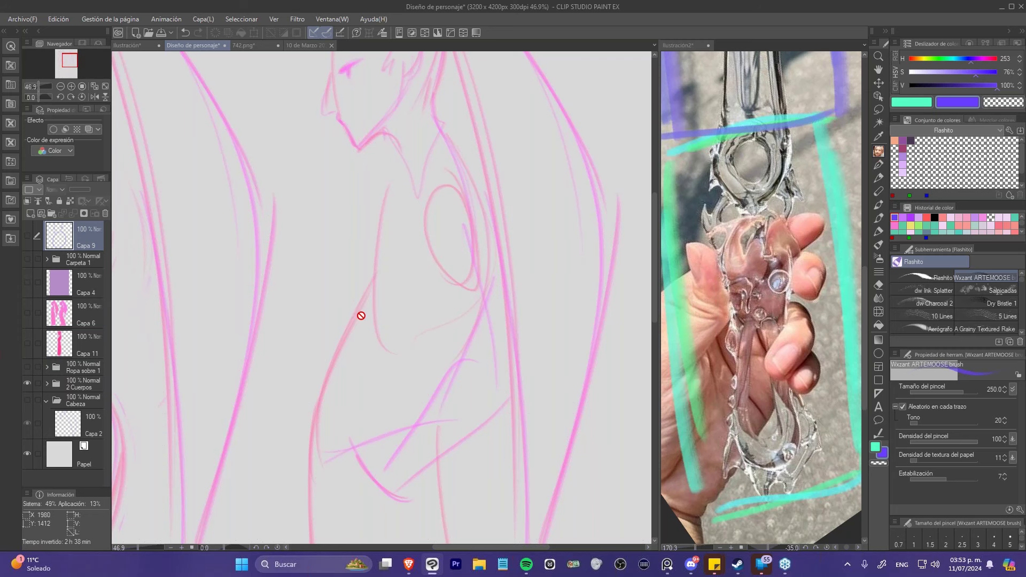
left_click_drag(350, 457, 337, 115)
scroll(315, 279, "down", 3)
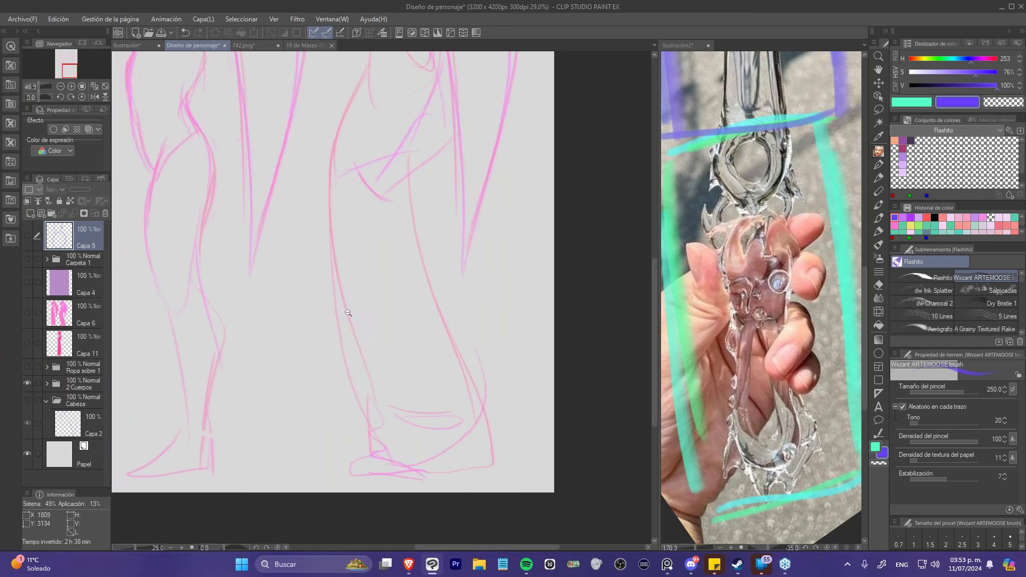
left_click_drag(371, 356, 355, 366)
scroll(357, 363, "up", 1)
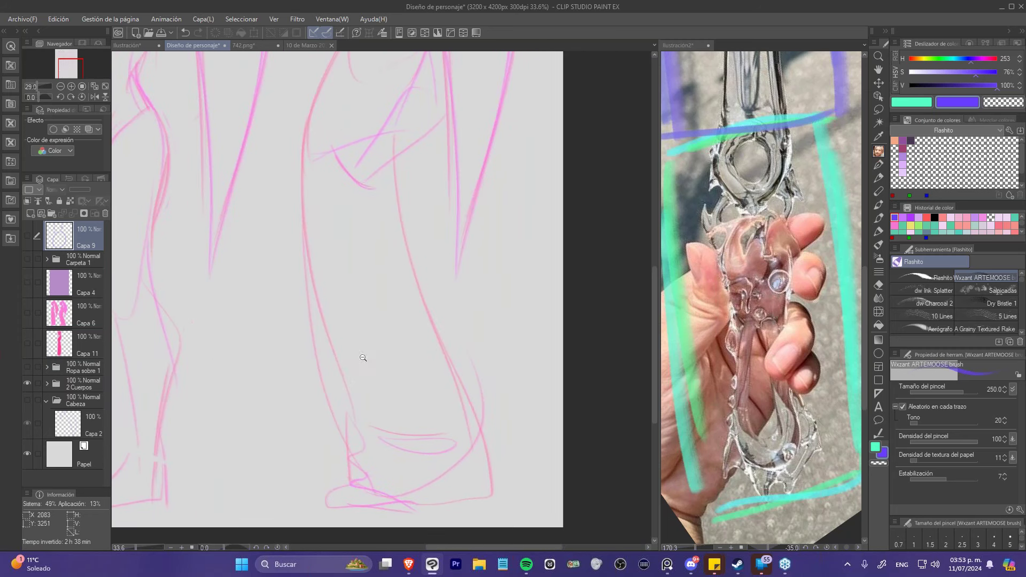
left_click(69, 381)
left_click(31, 214)
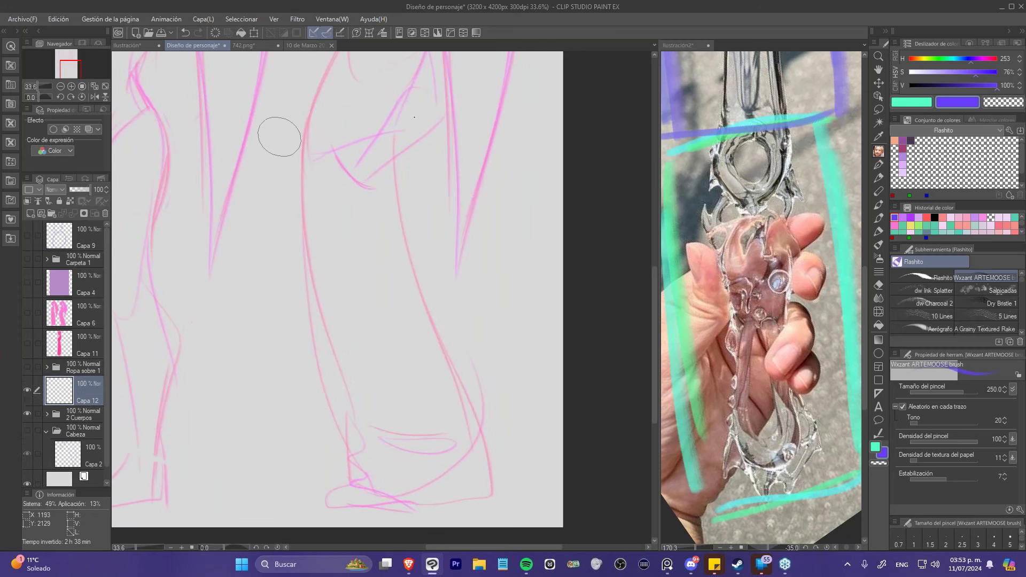
- Draw a hanging chain across the robed figure's hips in red, H 0, S 67%, V 100%, at brush size 300
left_click(927, 217)
key("[")
key("[")
key("[")
key("]")
key("]")
key("]")
key("]")
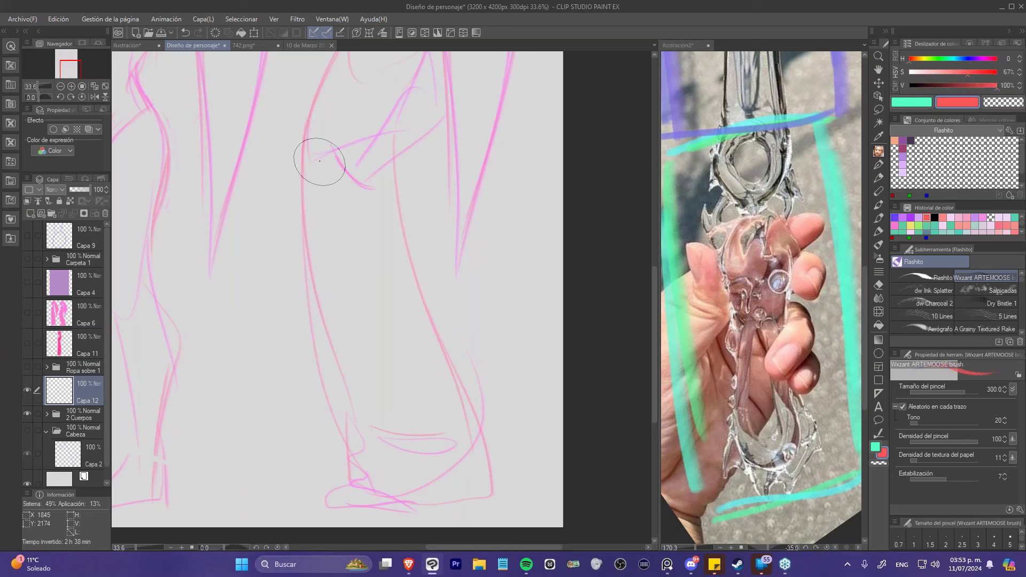
mouse_move(316, 158)
left_mouse_down()
mouse_move(378, 207)
mouse_move(398, 201)
left_mouse_up()
- Add red zigzag strokes and short slanted marks along the front edge of the robe, below the chain
mouse_move(312, 293)
left_mouse_down()
mouse_move(324, 312)
mouse_move(347, 312)
left_mouse_up()
left_click_drag(355, 315, 353, 327)
left_click_drag(315, 352, 353, 365)
left_click_drag(318, 334, 332, 357)
mouse_move(400, 319)
left_mouse_down()
mouse_move(410, 325)
mouse_move(363, 377)
mouse_move(380, 341)
left_mouse_up()
left_click_drag(317, 179, 358, 325)
mouse_move(376, 220)
left_mouse_down()
mouse_move(368, 262)
mouse_move(395, 262)
mouse_move(341, 311)
mouse_move(351, 343)
left_mouse_up()
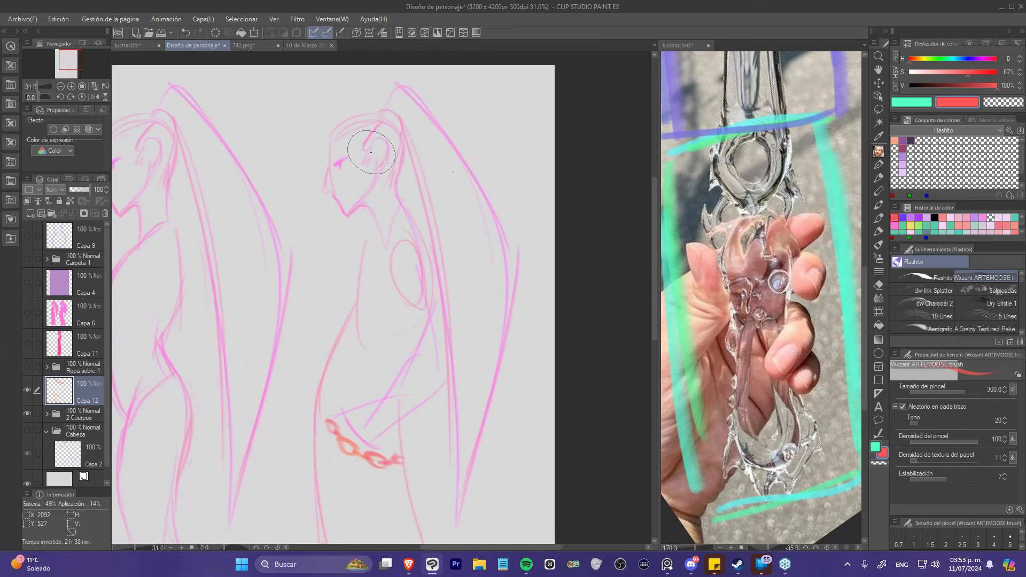
- Examine the robed figure's sketch from head to hem and reduce the brush size to 170
left_click_drag(458, 195, 443, 154)
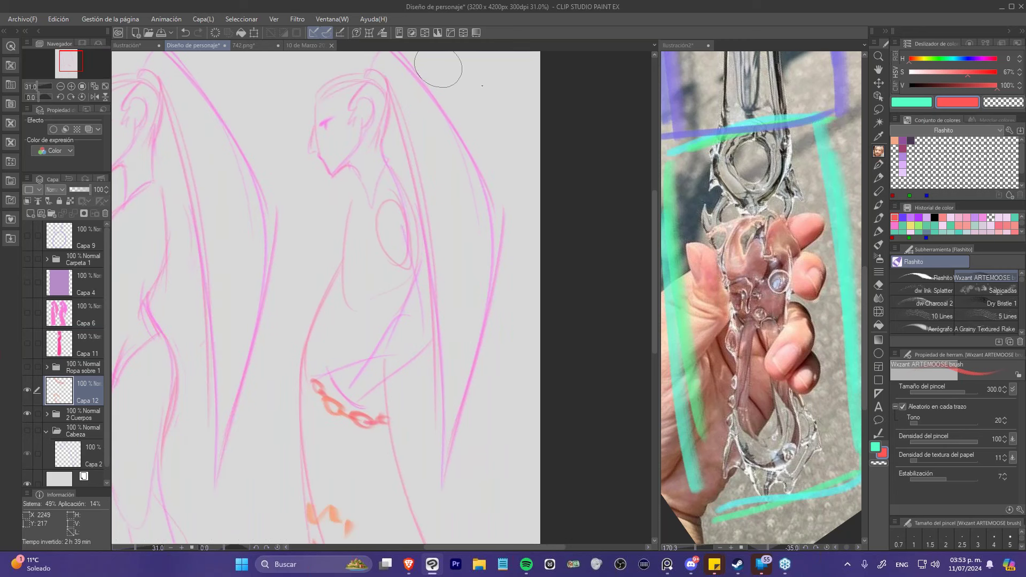
left_click_drag(406, 315, 415, 335)
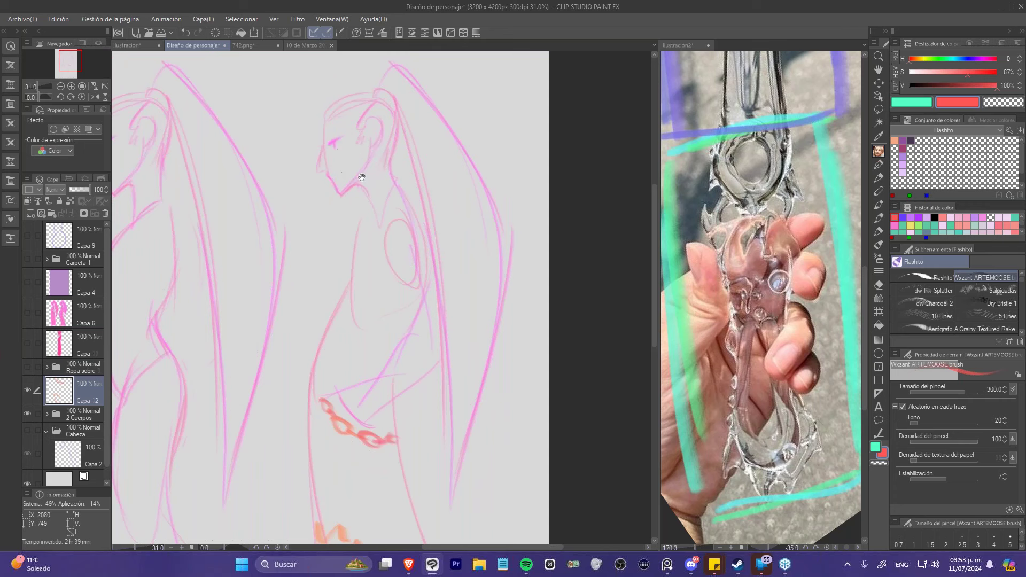
left_click_drag(361, 178, 346, 191)
mouse_move(341, 370)
left_mouse_down()
mouse_move(334, 231)
mouse_move(357, 210)
mouse_move(326, 277)
mouse_move(324, 311)
left_mouse_up()
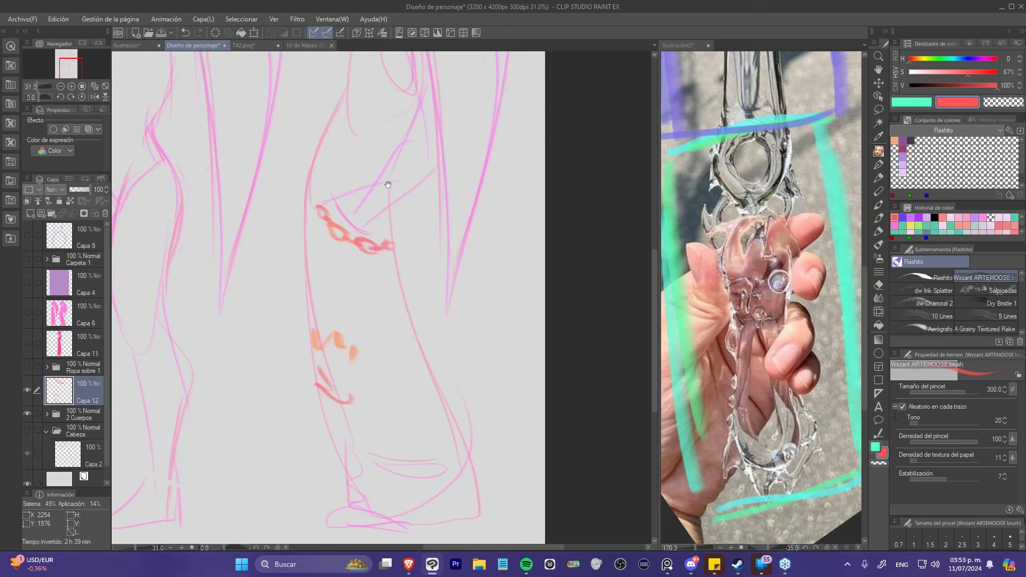
left_click_drag(387, 183, 410, 329)
key("bracketleft")
key("bracketleft")
key("bracketleft")
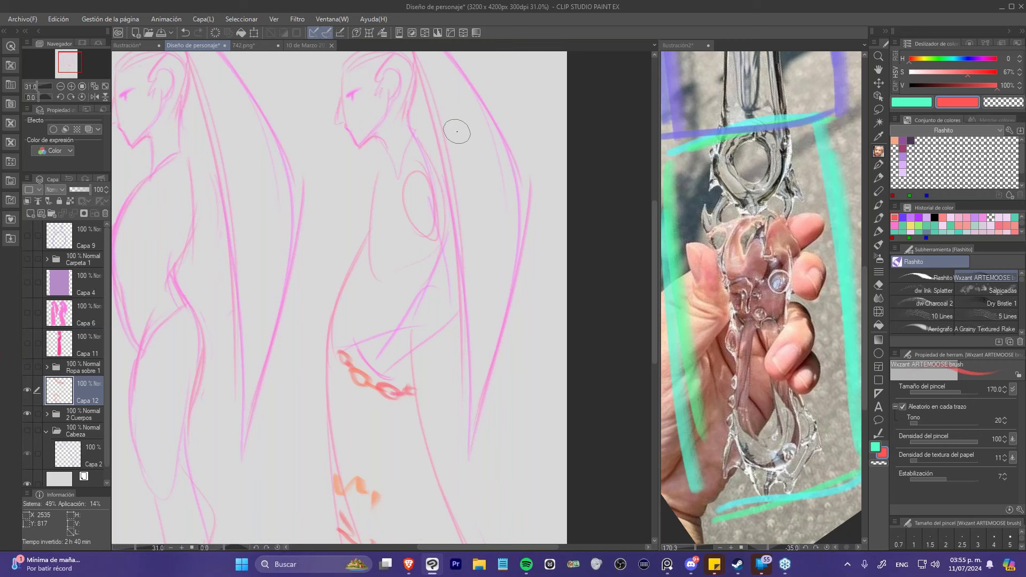
- Show Carpeta 1, the purple background and the Capa 9 annotations with the whole canvas fitted, and select Capa 9
left_click(28, 259)
left_click(59, 255)
left_click(106, 88)
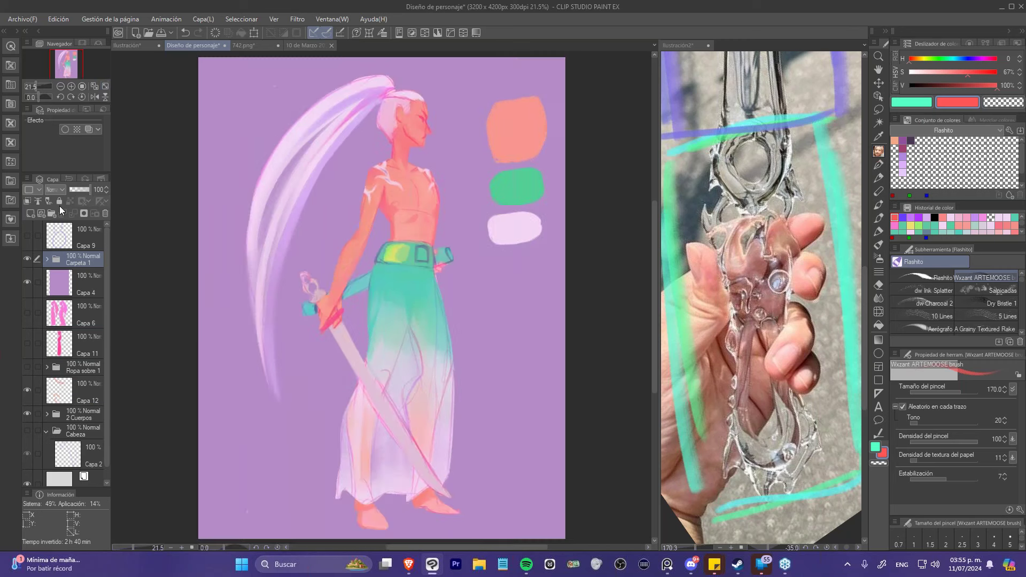
left_click(27, 235)
left_click(65, 232)
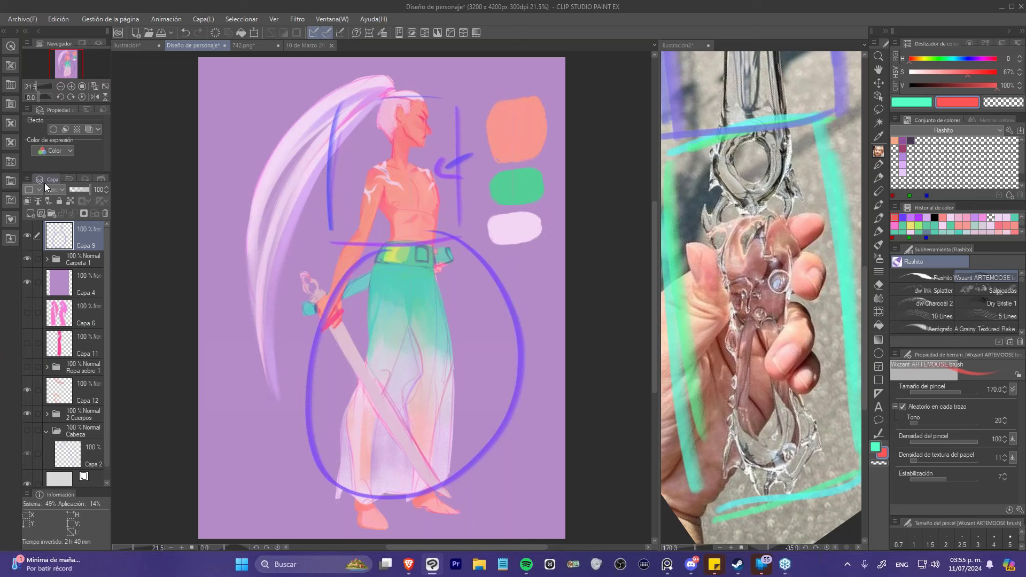
- Hide the Capa 9 annotations and select Capa 8 inside Carpeta 1 for painting with the Flashito brush
left_click(29, 236)
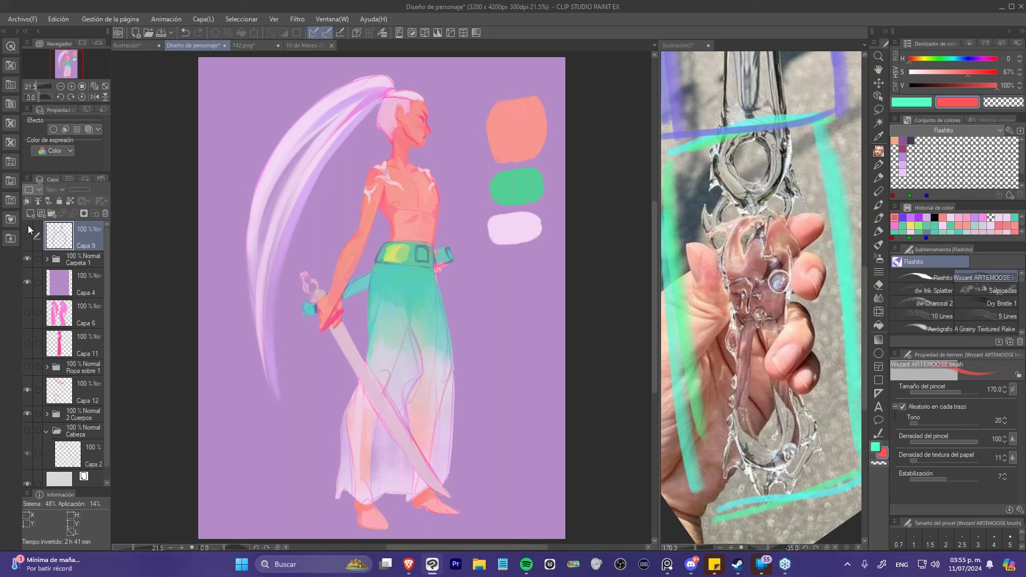
left_click(46, 261)
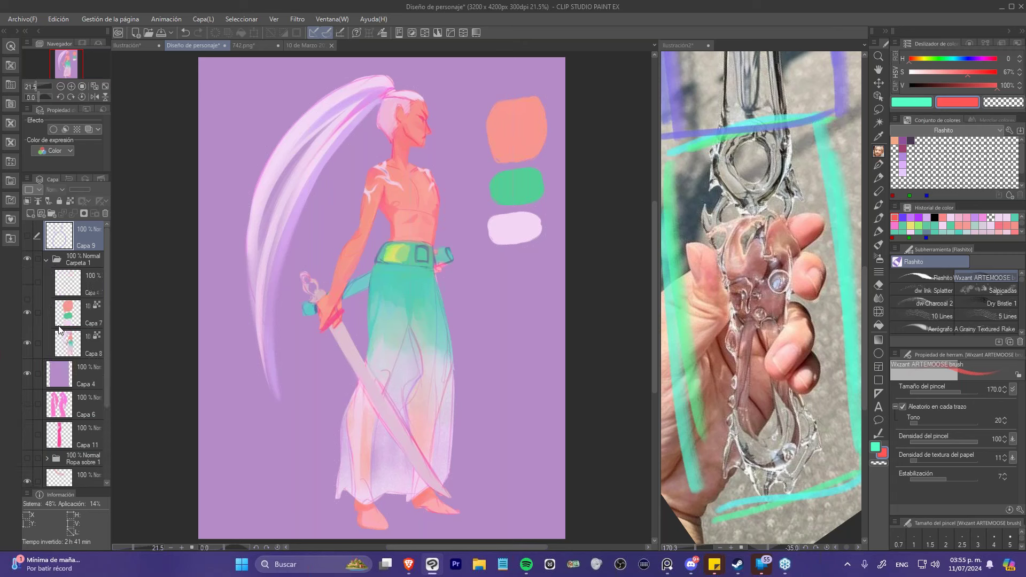
left_click(69, 343)
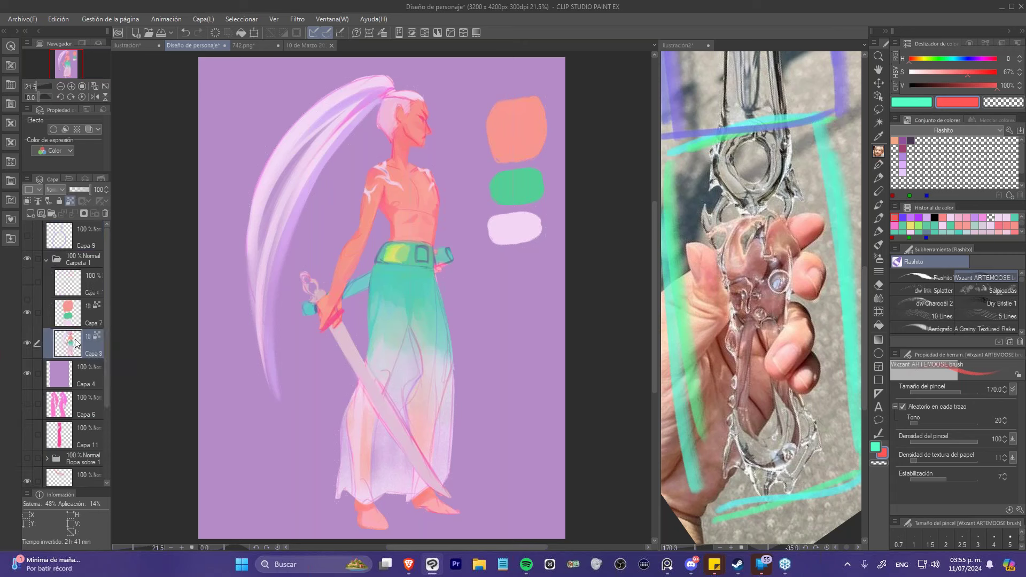
left_click(916, 272)
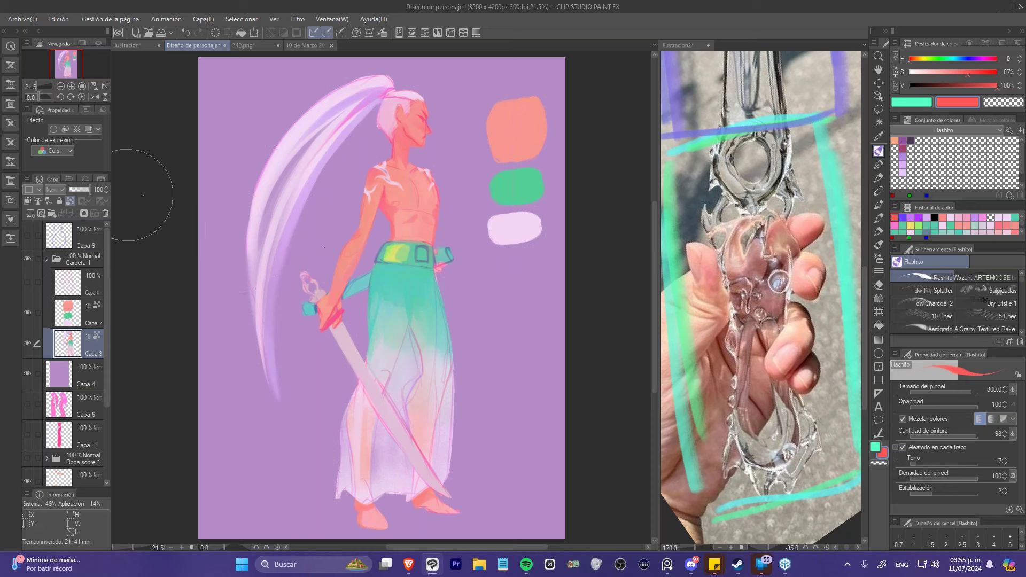
- Shade the skirt's back edge below the belt in muted blue, H 218, S 45%, V 70%, at brush size 800
left_click(379, 254, "alt")
left_click(381, 257, "alt")
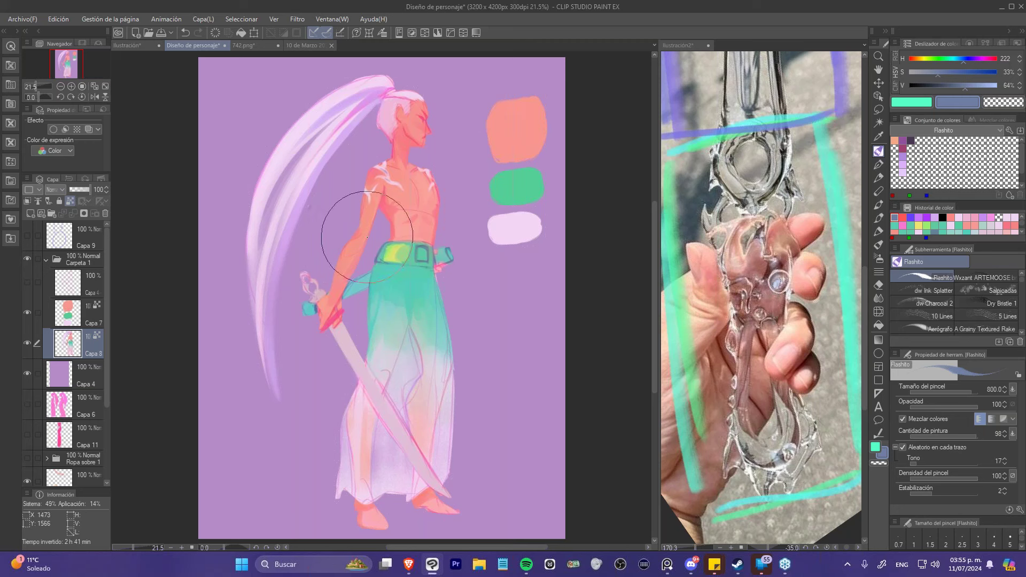
left_click(383, 255, "alt")
left_click(386, 250, "alt")
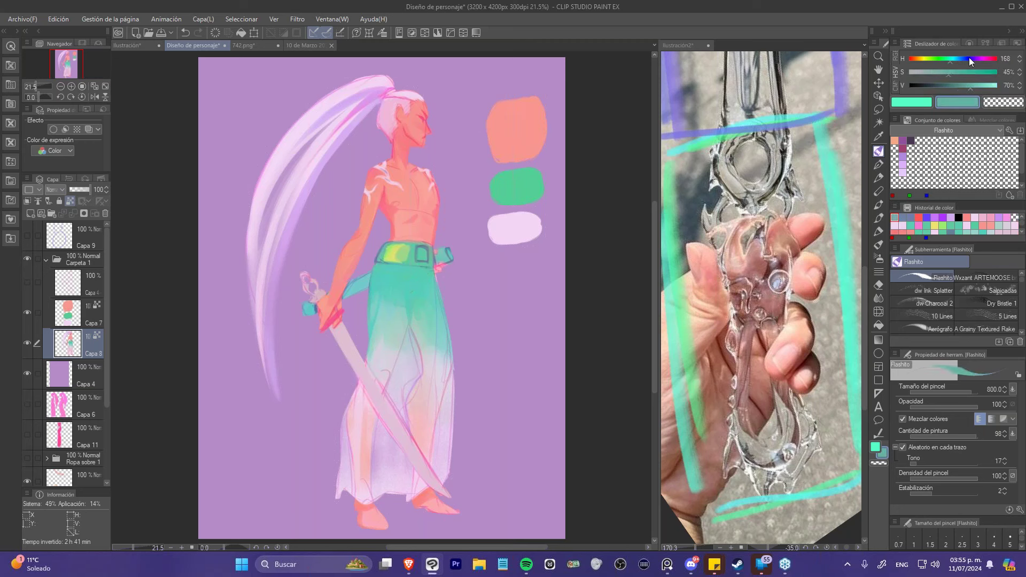
left_click(382, 262, "alt")
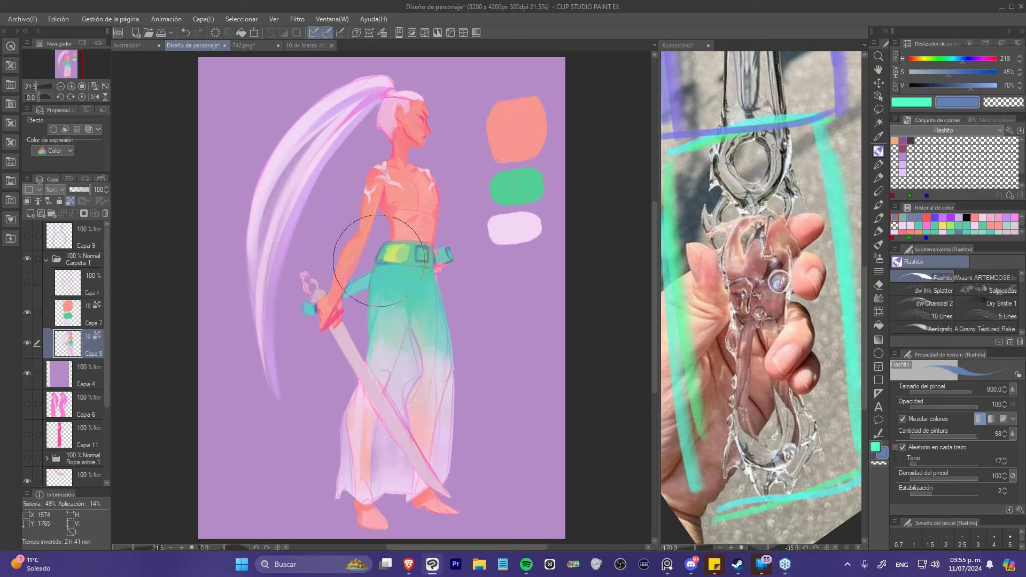
left_click_drag(381, 306, 367, 346)
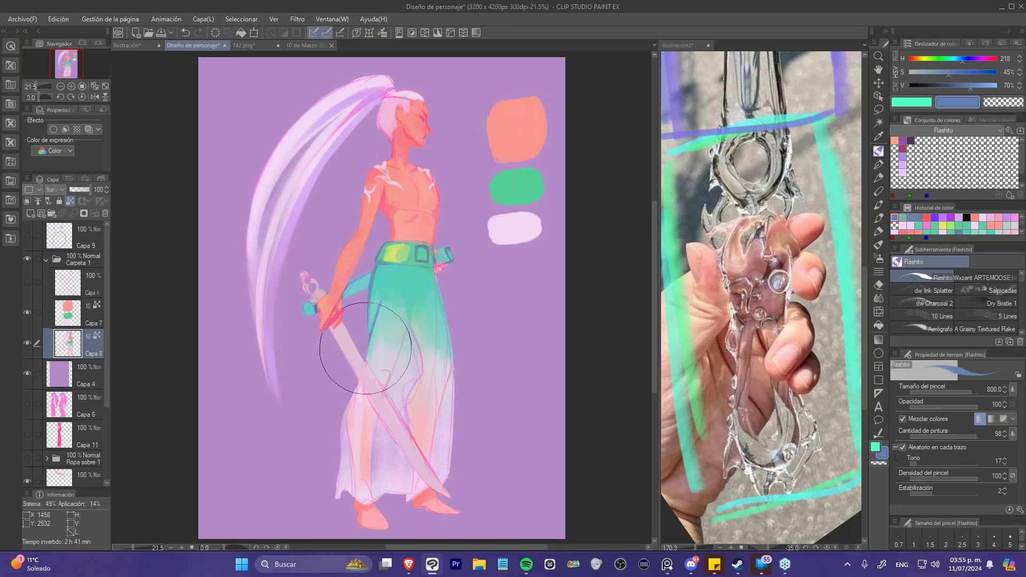
- Set brush opacity to 54 and paint amount to 72, and glaze the skirt's back edge with brighter blue, H 218, S 58%, V 92%
left_click(959, 436)
left_click(942, 406)
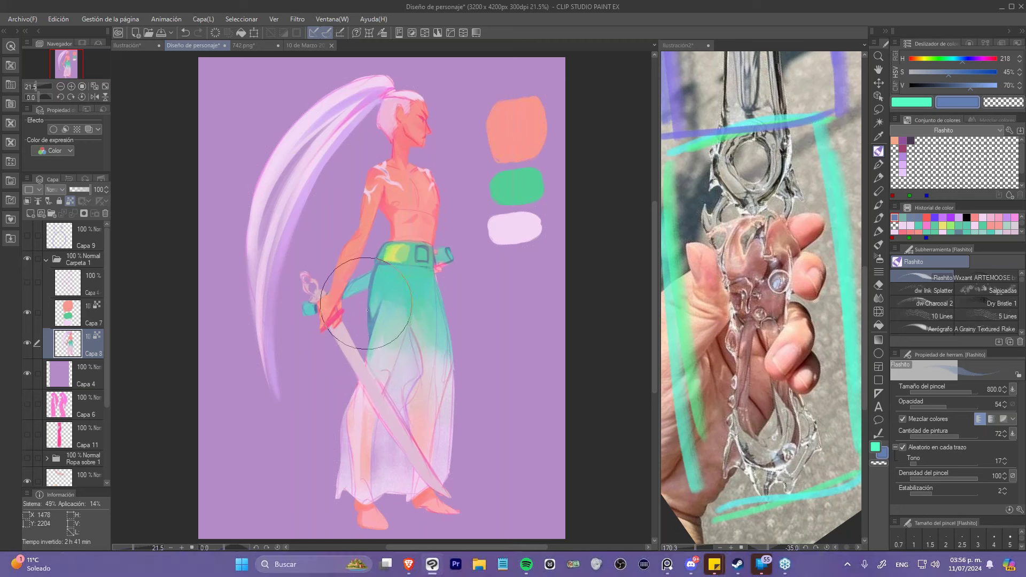
left_click(960, 71)
left_click(989, 85)
mouse_move(363, 315)
left_mouse_down()
mouse_move(367, 342)
mouse_move(376, 316)
left_mouse_up()
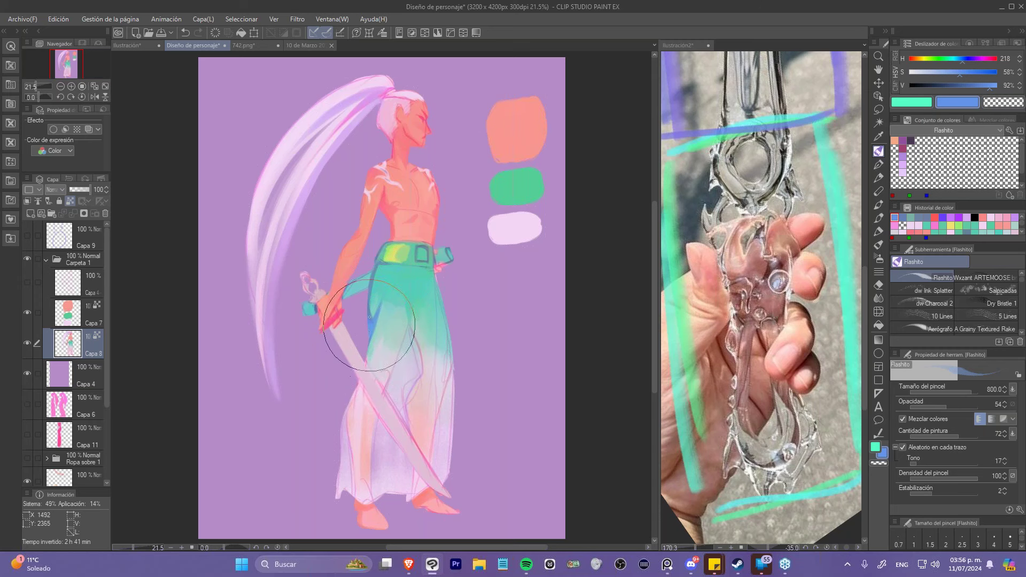
- Touch up the skirt with sampled teal, H 172, S 60%, V 81%, and its lower front with sampled pale pink, H 330, S 12%, V 89%
left_click(439, 302, "alt")
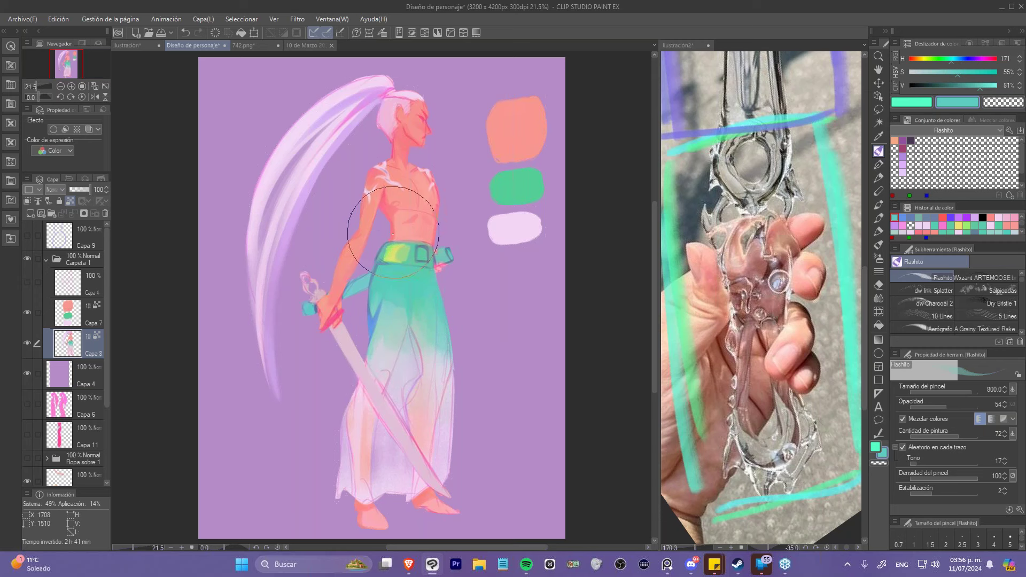
key("alt")
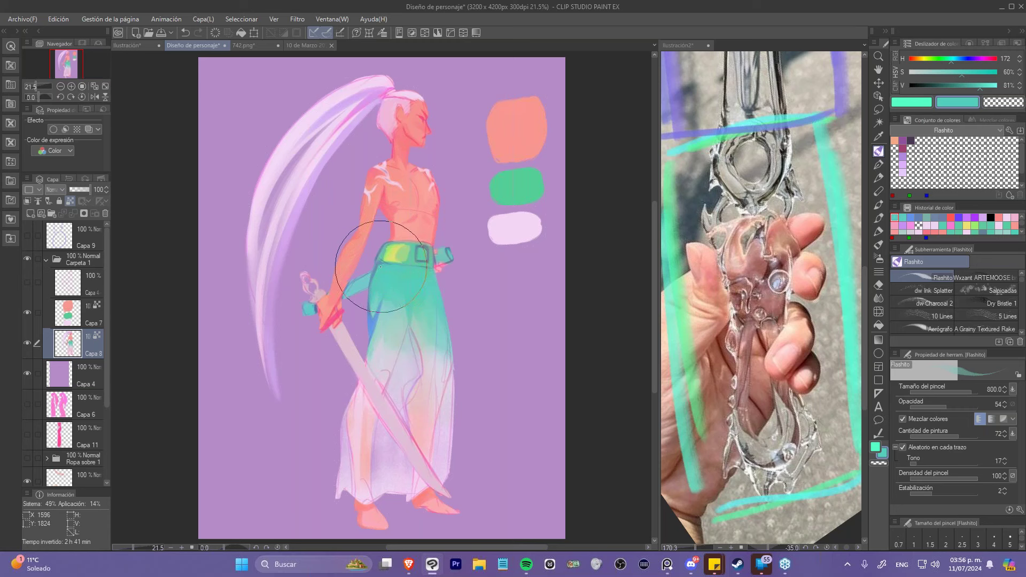
left_click(426, 415, "alt")
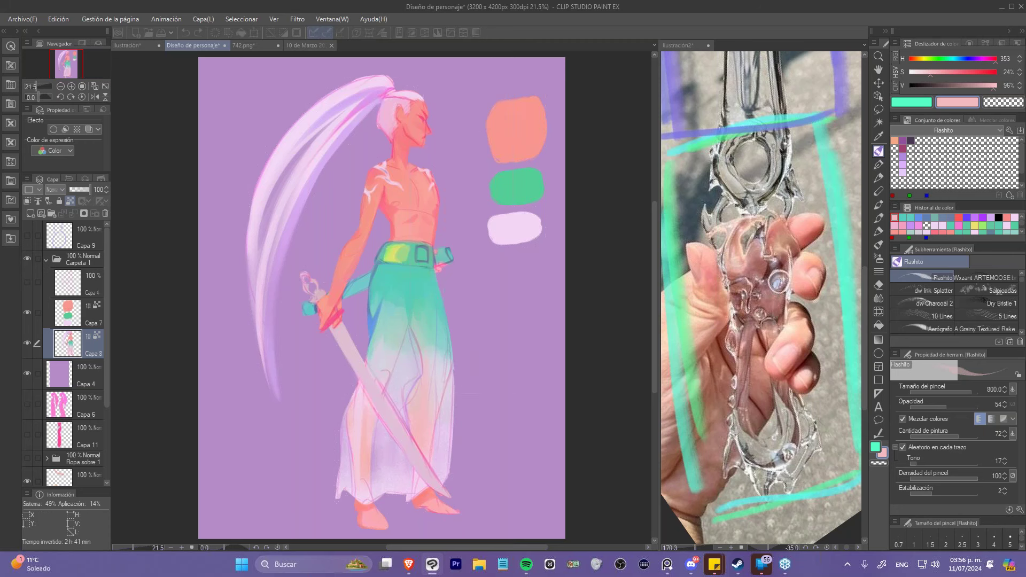
left_click(435, 355, "alt")
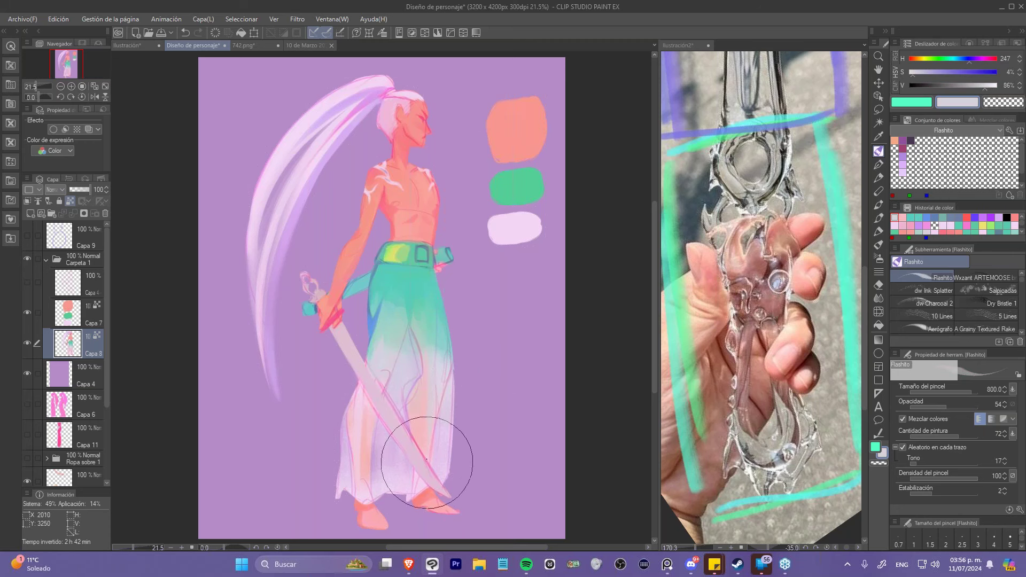
left_click(415, 392, "alt")
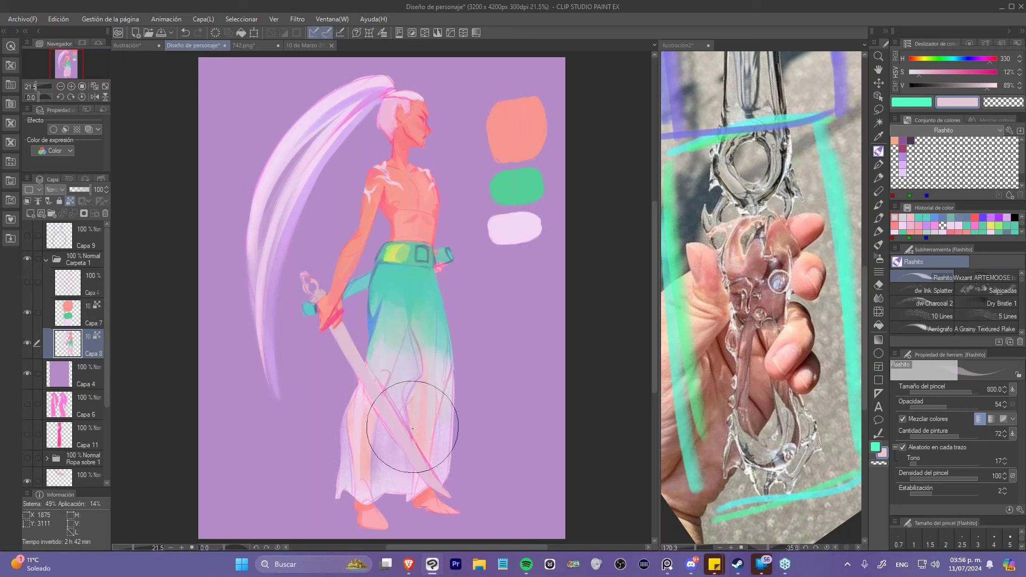
- Soften the skirt's teal-to-white fade around the knees with sampled pale greys, H 269, S 10%, V 87% and H 240, S 5%, V 86%
left_click(420, 375, "alt")
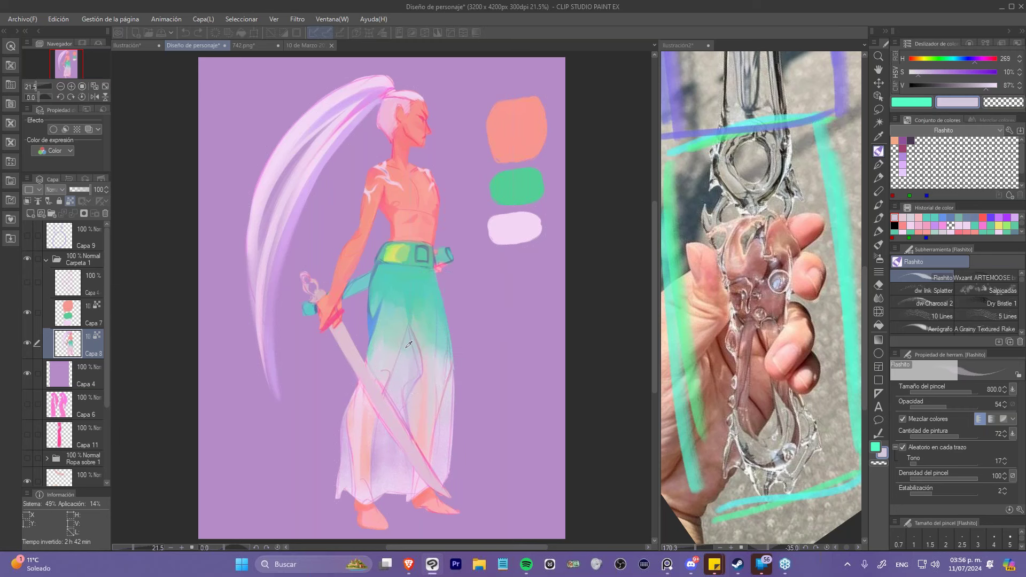
left_click(419, 322, "alt")
left_click_drag(420, 323, 407, 398)
left_click(390, 351, "alt")
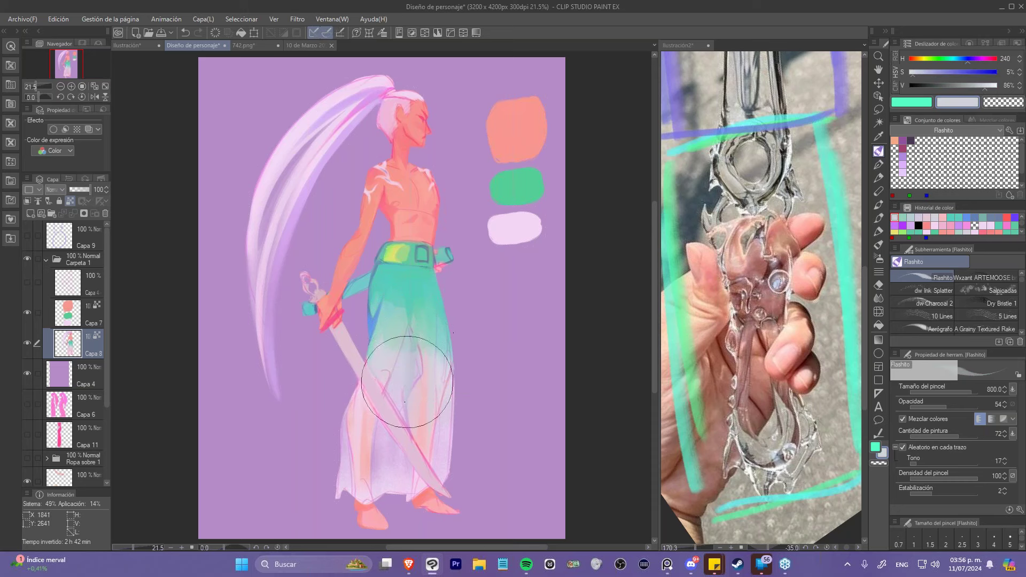
left_click(444, 366, "alt")
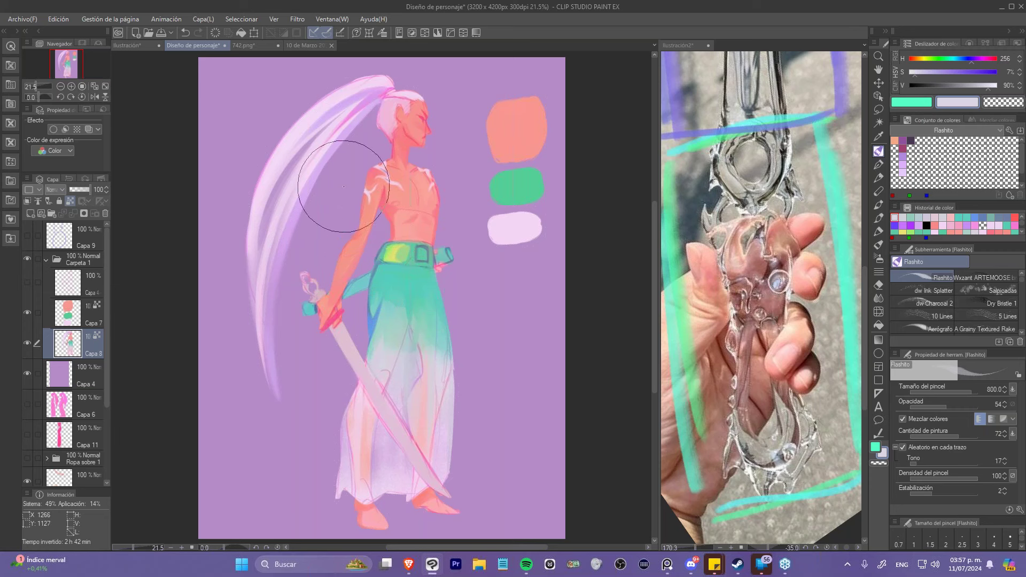
- Sample the hair's lilac, shift it to periwinkle, H 242, S 29%, V 100%, and glaze the upper ponytail strands
left_click(311, 127, "alt")
left_click(995, 84)
left_click(968, 62)
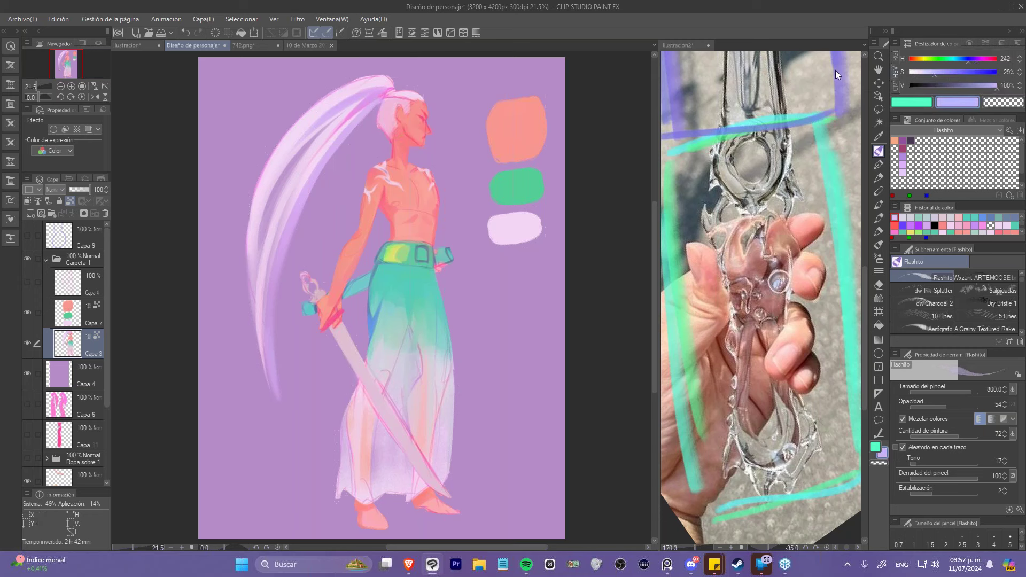
left_click_drag(327, 94, 287, 151)
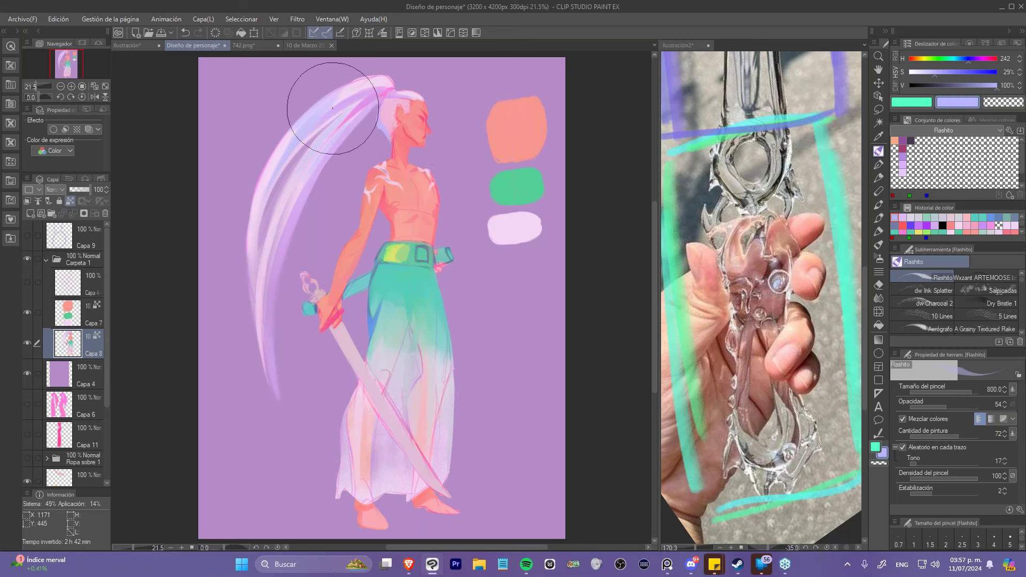
- Try tinting the feet and skirt hem on Capa 8 with sampled skin pink, H 0, S 45%, V 97%
left_click(350, 244, "alt")
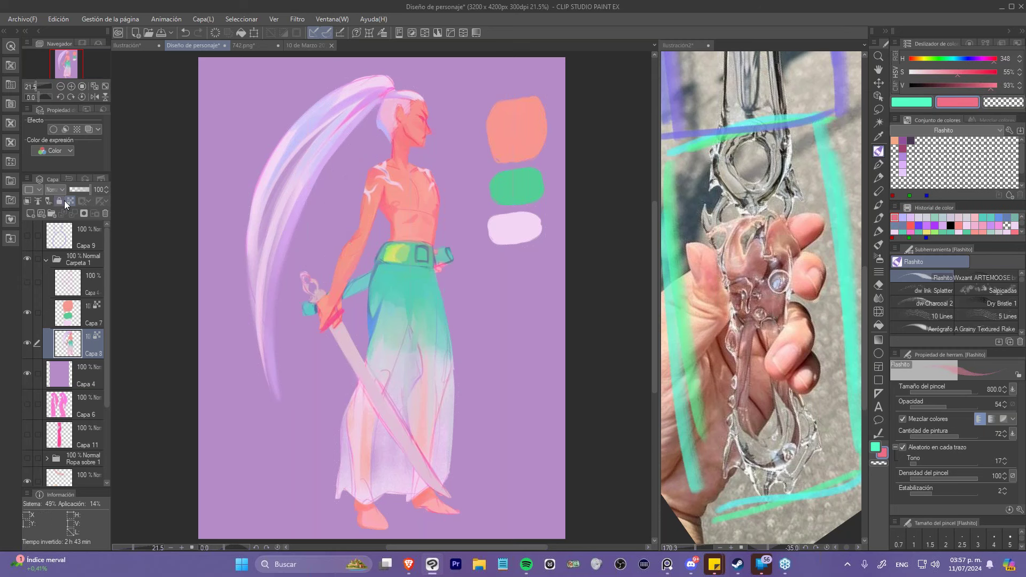
left_click(70, 200)
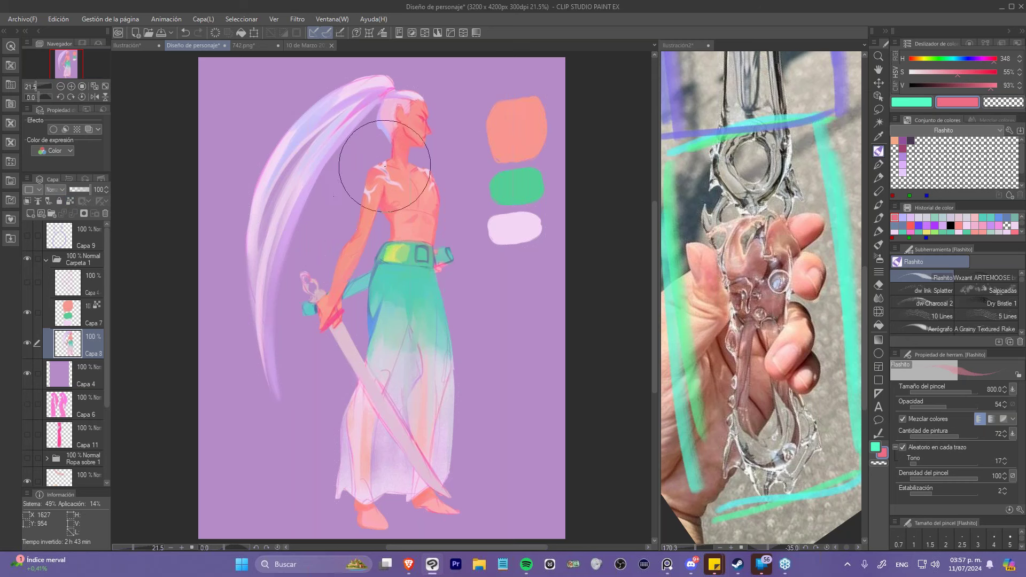
left_click(422, 485, "alt")
left_click(71, 201)
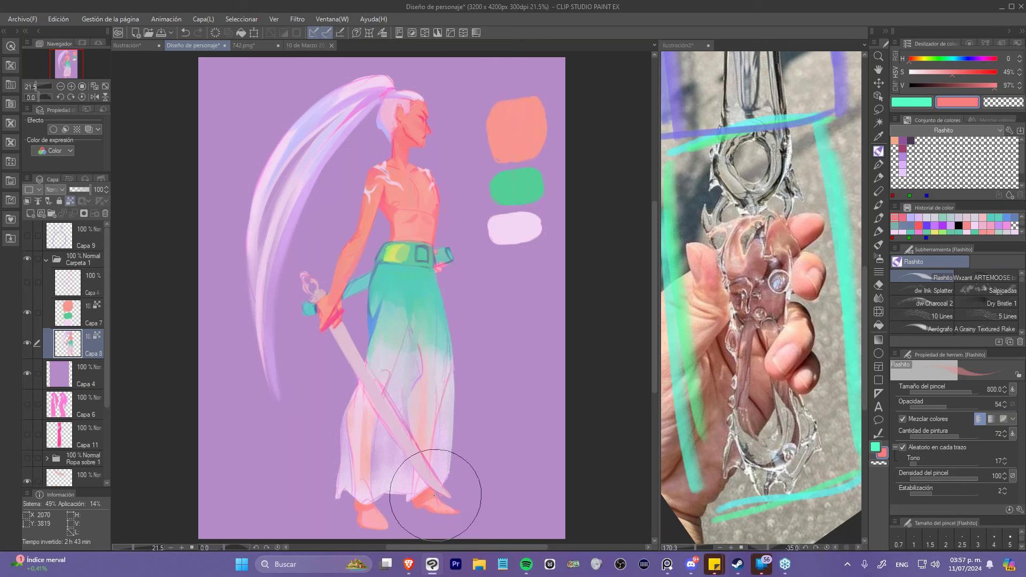
key("ctrl+z")
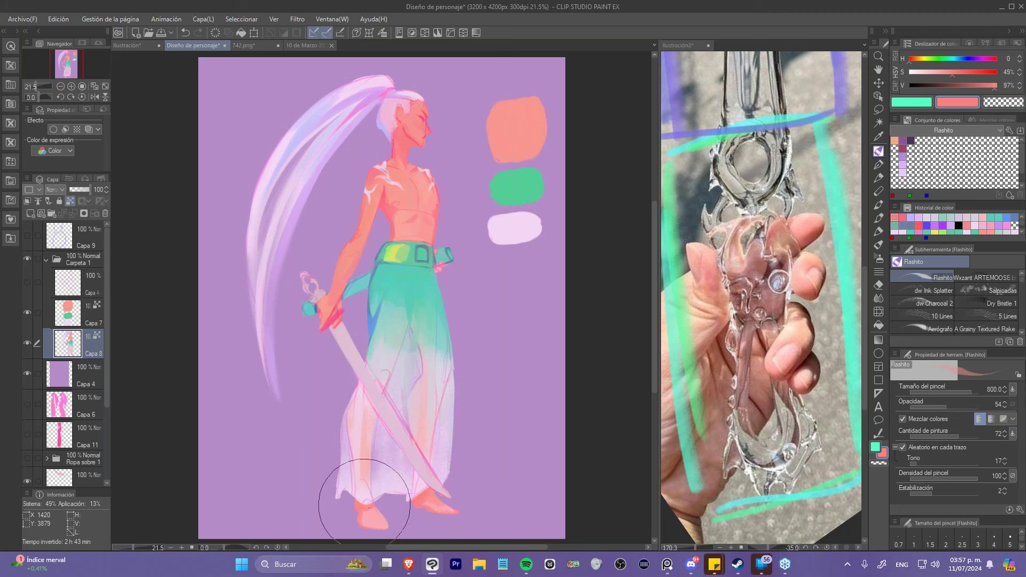
- Set the colour to light magenta, H 305, S 42%, V 100%, reduce the brush size to 300, and tint the skirt's back hem
left_click_drag(992, 88, 1008, 84)
left_click(984, 59)
key("bracketleft")
key("bracketleft")
key("bracketleft")
key("bracketleft")
key("bracketleft")
mouse_move(351, 499)
left_mouse_down()
mouse_move(366, 506)
mouse_move(340, 482)
left_mouse_up()
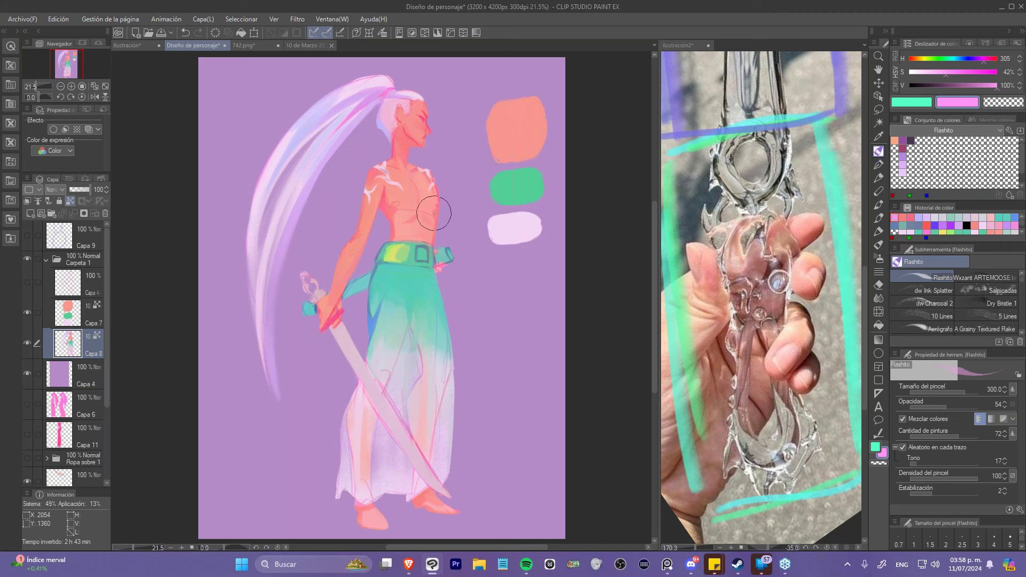
- Blend the skirt's fade above the sword with sampled grey-teal, H 167, S 22%, V 81%
left_click(406, 320, "alt")
mouse_move(406, 320)
left_mouse_down()
mouse_move(405, 346)
mouse_move(398, 339)
mouse_move(407, 343)
mouse_move(411, 329)
mouse_move(415, 338)
mouse_move(404, 308)
mouse_move(386, 342)
left_mouse_up()
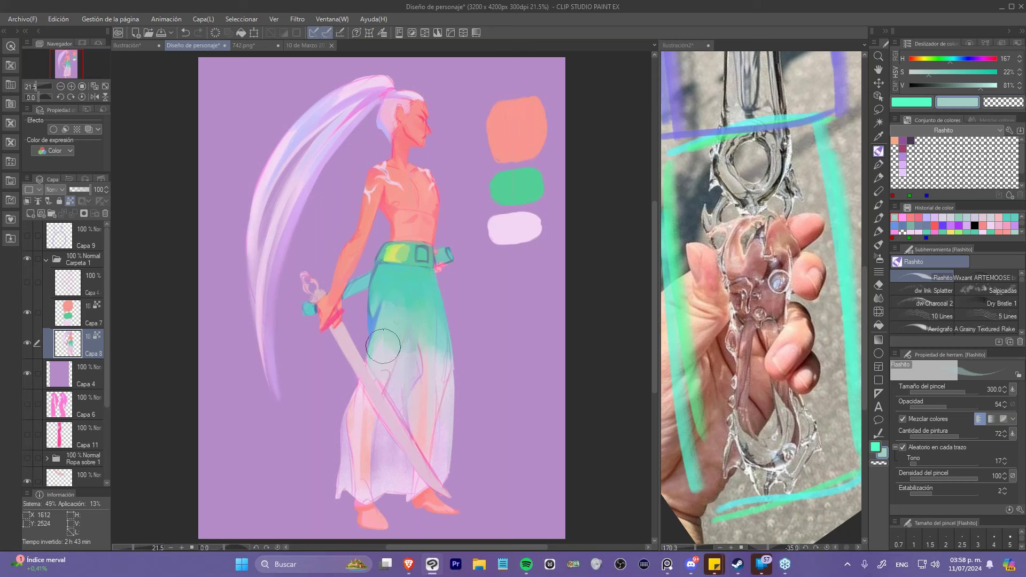
left_click(386, 352, "alt")
left_click_drag(385, 345, 384, 361)
- Streak the skirt's fade with sampled teal, H 171, S 55%, V 81%, and pale pink from the hair, H 296, S 12%, V 96%
left_click(438, 369, "alt")
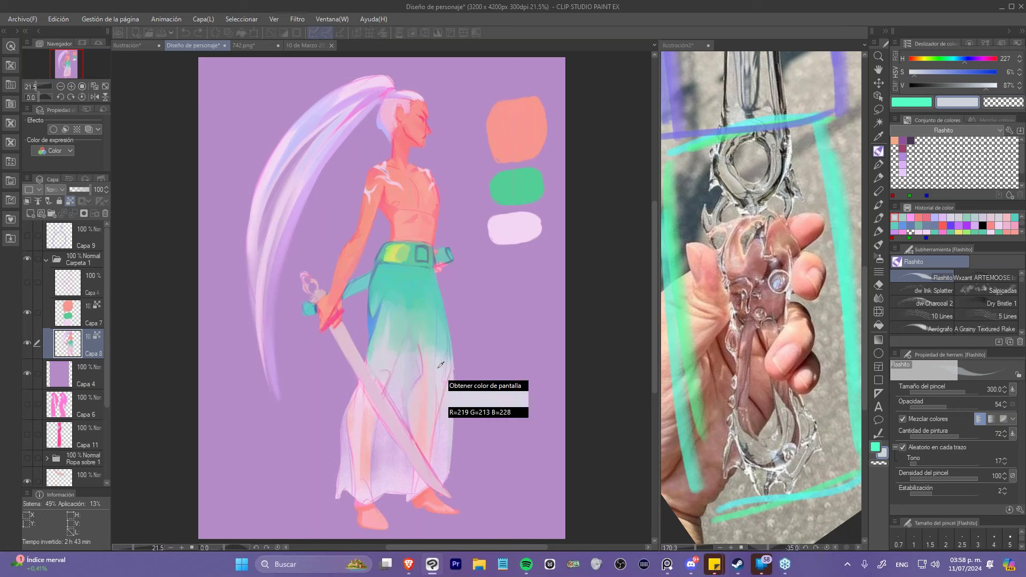
left_click(438, 326, "alt")
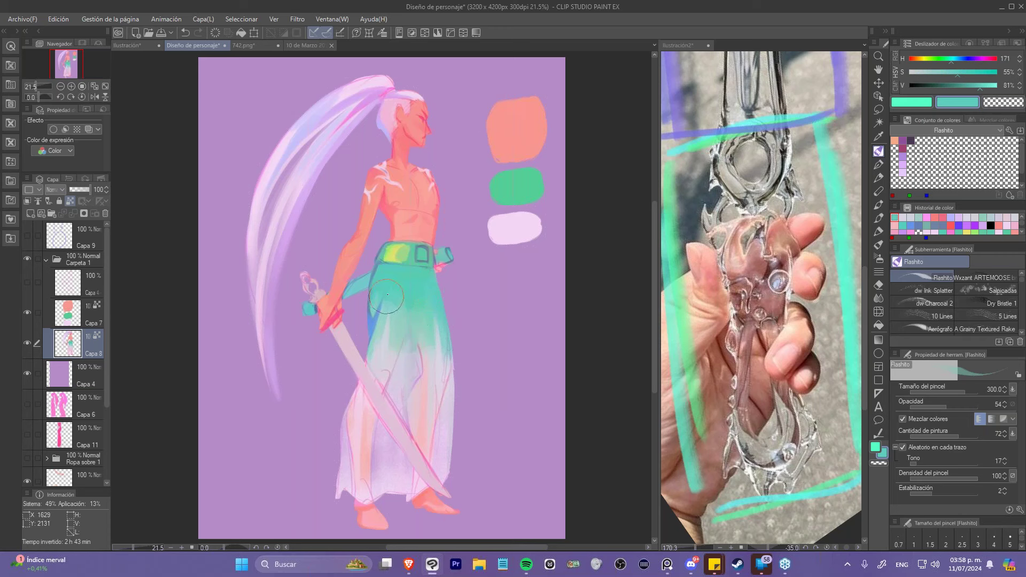
left_click(282, 150, "alt")
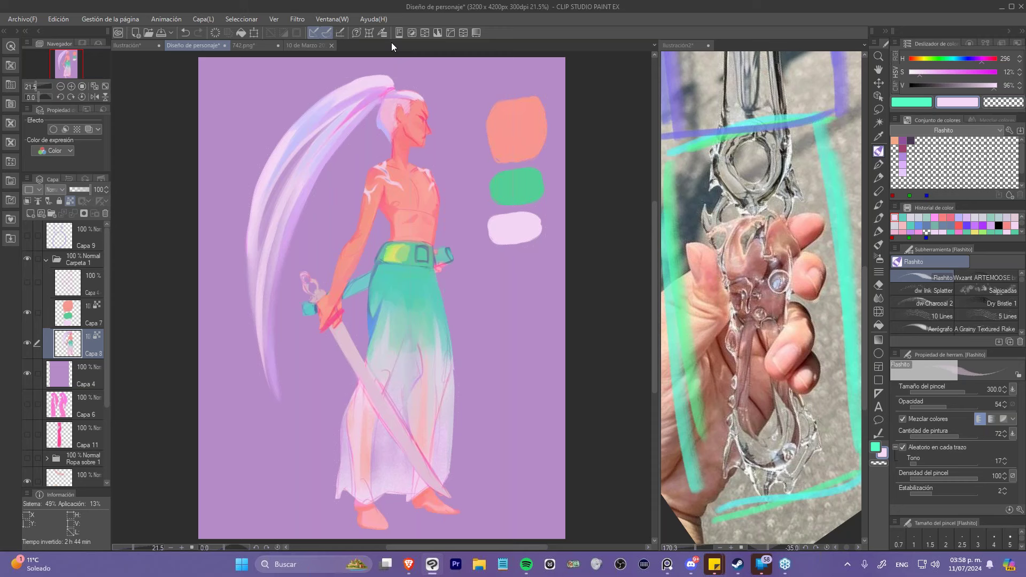
left_click(407, 363, "alt")
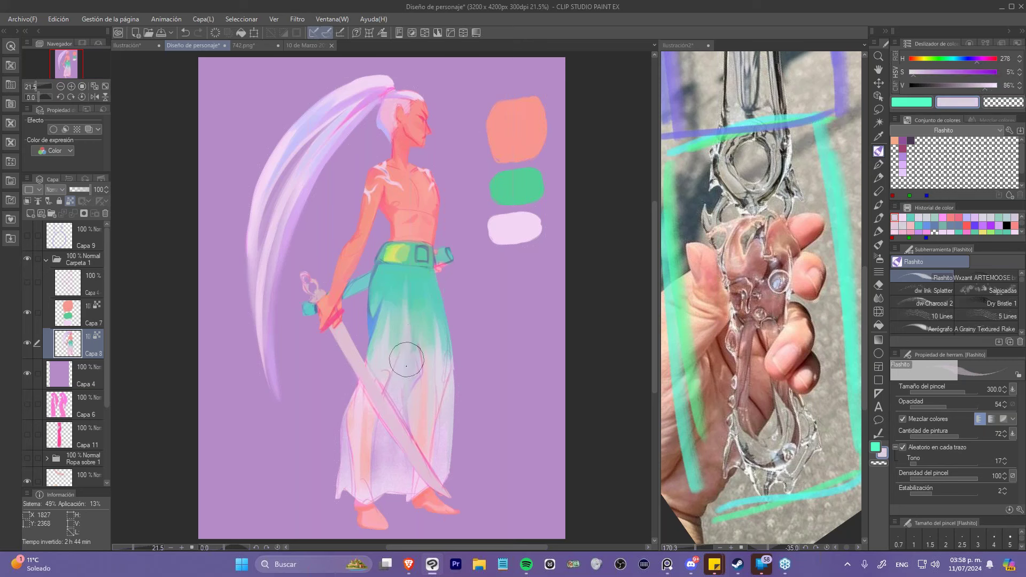
- Set the brush to blue, H 231, S 64%, V 100%, with opacity 88 and paint amount 86, and dab the belt buckle
left_click(433, 291, "alt")
left_click(965, 59)
left_click(960, 73)
left_click(996, 85)
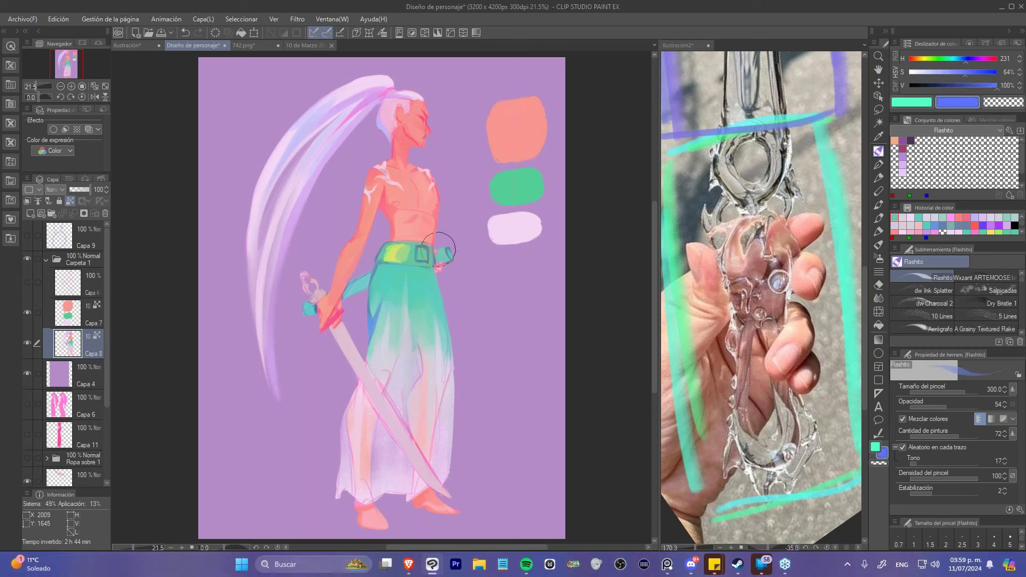
left_click(968, 407)
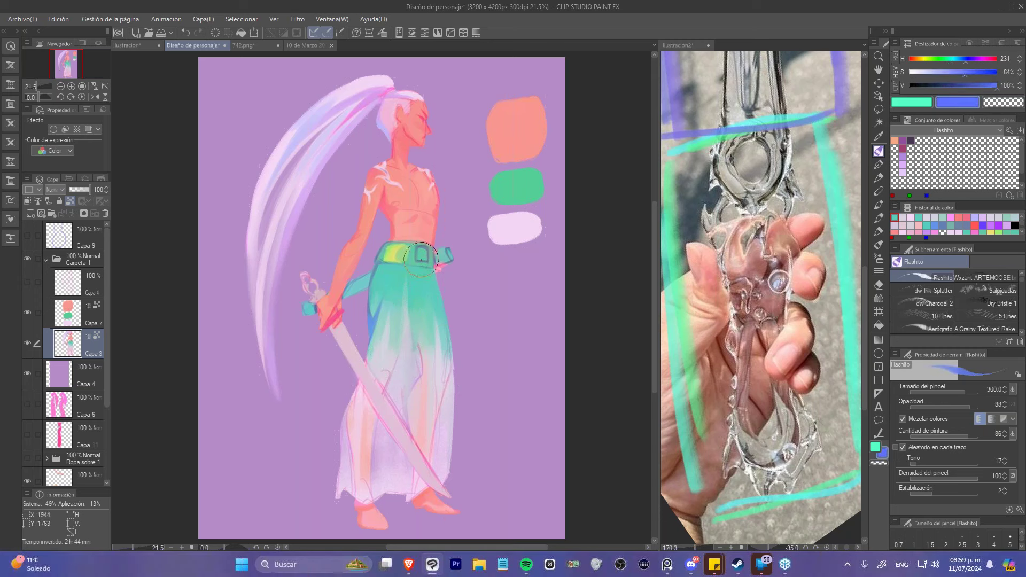
left_click_drag(420, 260, 427, 261)
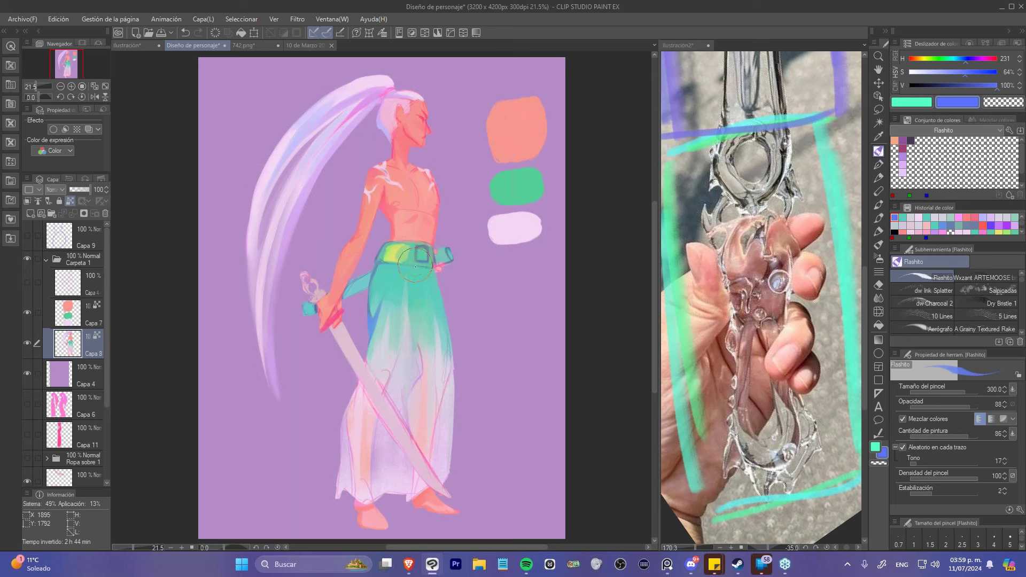
- Paint two blue sash tails hanging from the buckle over the skirt, unlocking Capa 8's transparent pixels for the front one
left_click_drag(414, 257, 405, 295)
mouse_move(415, 254)
left_mouse_down()
mouse_move(404, 307)
mouse_move(398, 300)
left_mouse_up()
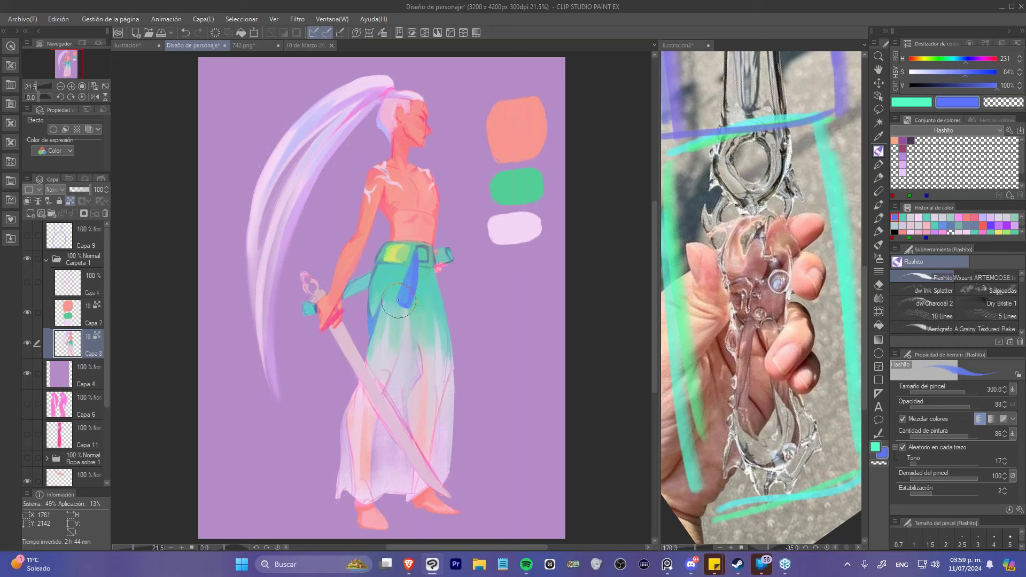
left_click_drag(415, 253, 409, 270)
left_click_drag(430, 252, 435, 299)
left_click(71, 200)
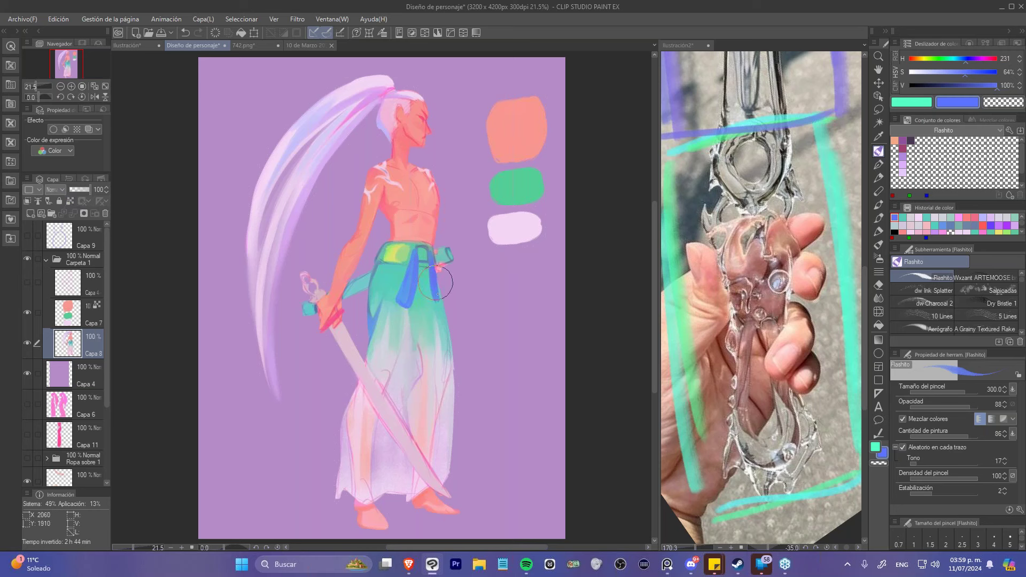
left_click_drag(433, 269, 441, 306)
- Fill the sash tails inside their blue outlines with sampled teal, H 172, S 60%, V 81%, and touch up the belt with sampled light green
left_click(413, 267, "alt")
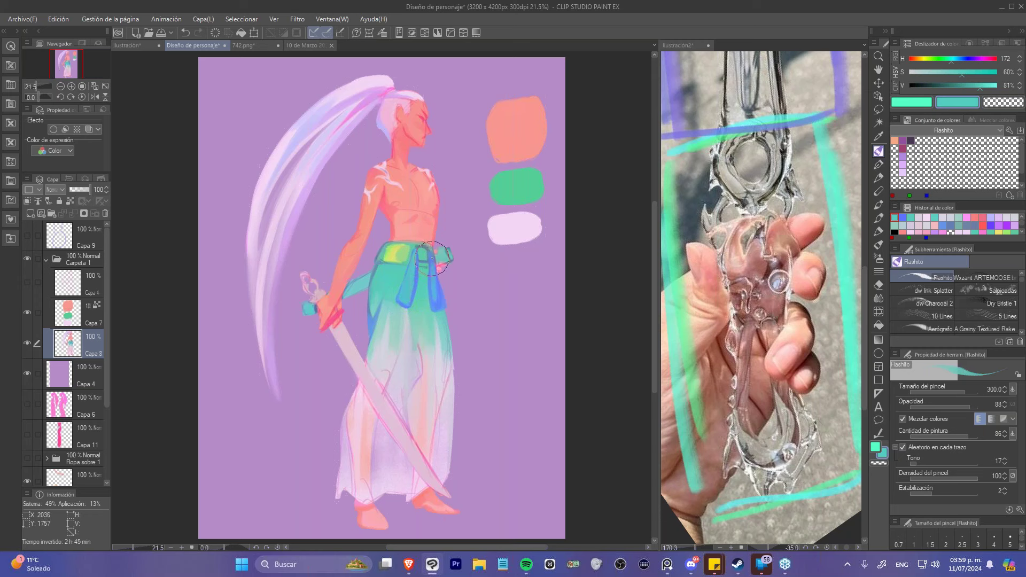
mouse_move(433, 302)
left_mouse_down()
mouse_move(443, 314)
mouse_move(434, 282)
mouse_move(439, 306)
left_mouse_up()
left_click(402, 243, "alt")
left_click_drag(380, 252, 413, 260)
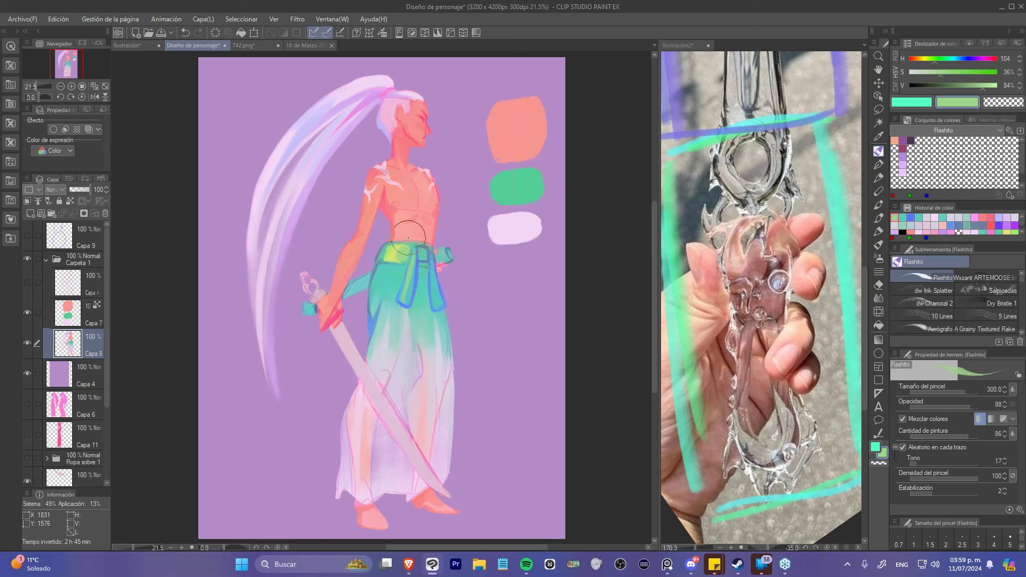
- Refine the sash knot on the belt with sampled green, H 160, S 55%, V 80%, blue, H 226, S 60%, V 95%, and teal
left_click(420, 251, "alt")
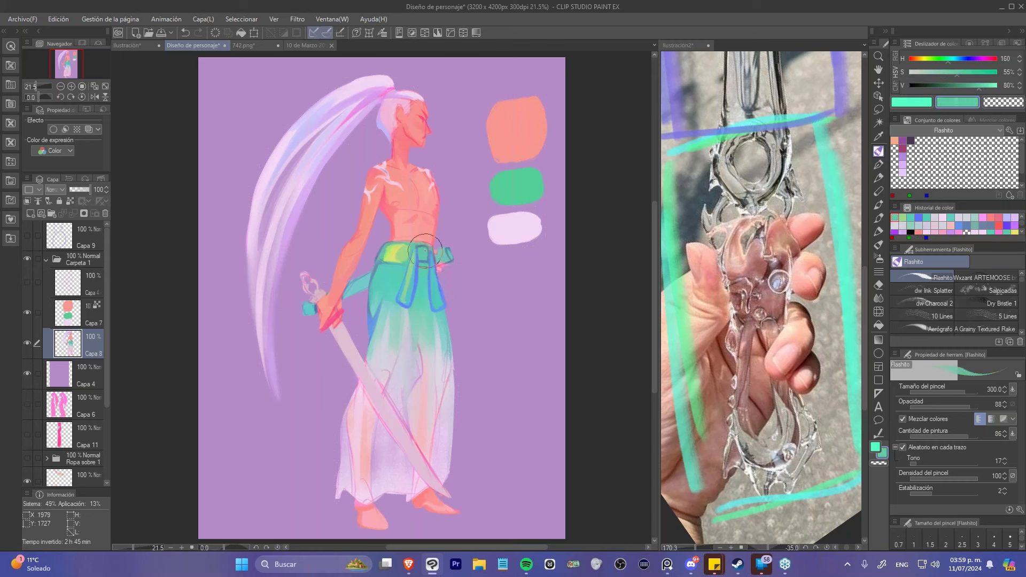
left_click(419, 263, "alt")
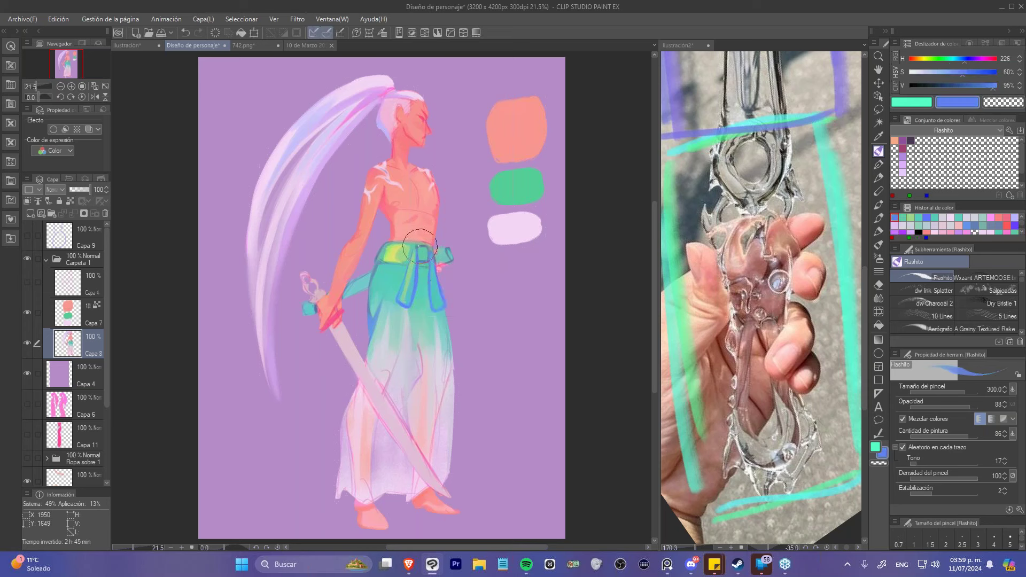
left_click(406, 266, "alt")
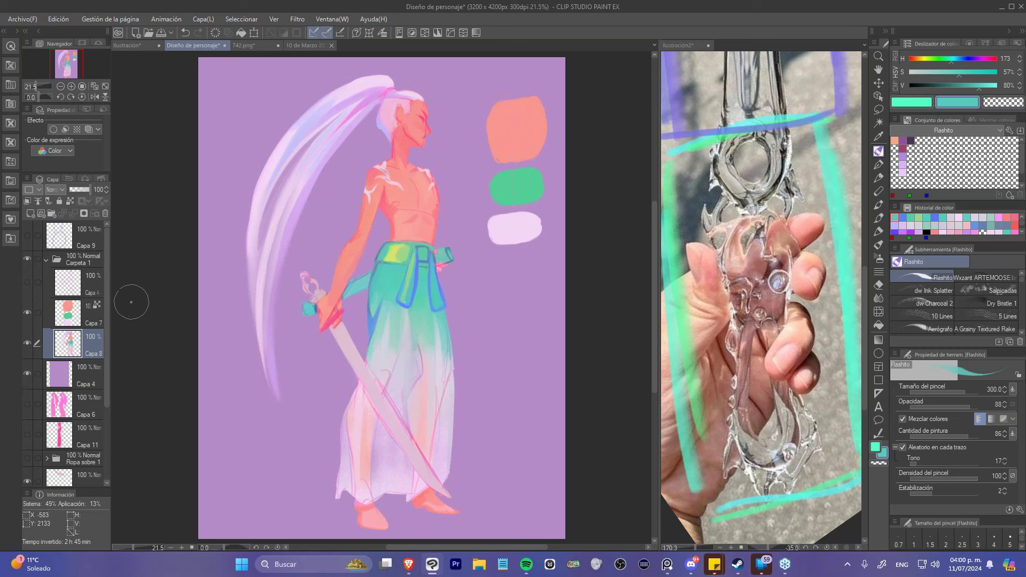
- Touch up the chest with sampled skin pinks and add a light stroke of peach pink, H 5, S 39%, V 98%
key("alt")
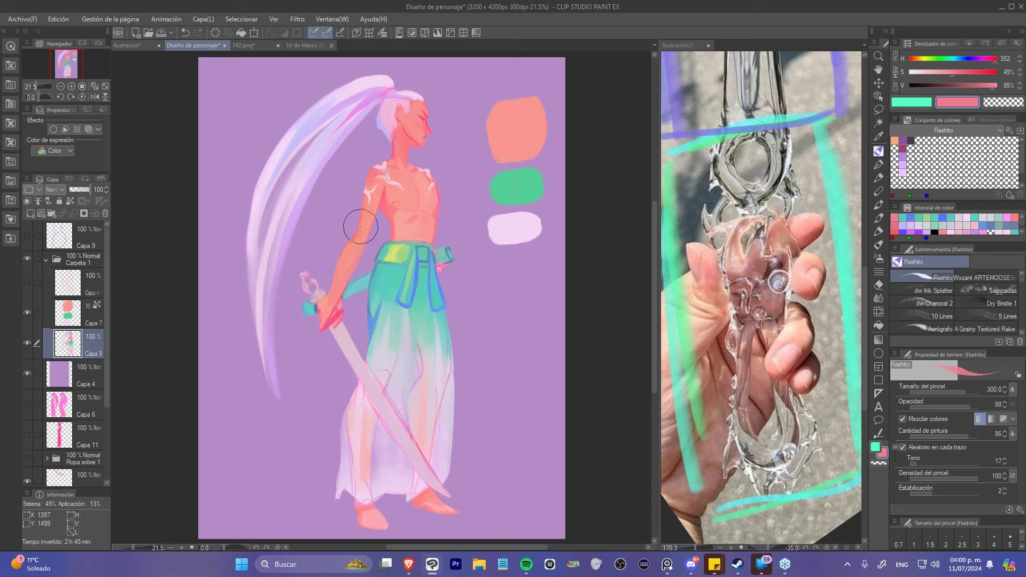
key("alt")
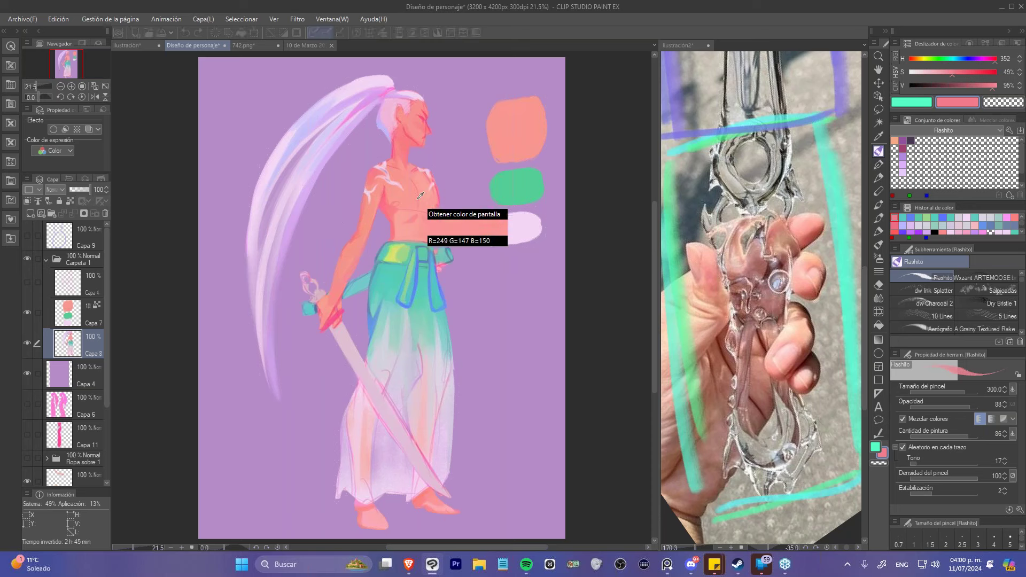
left_click(415, 205, "alt")
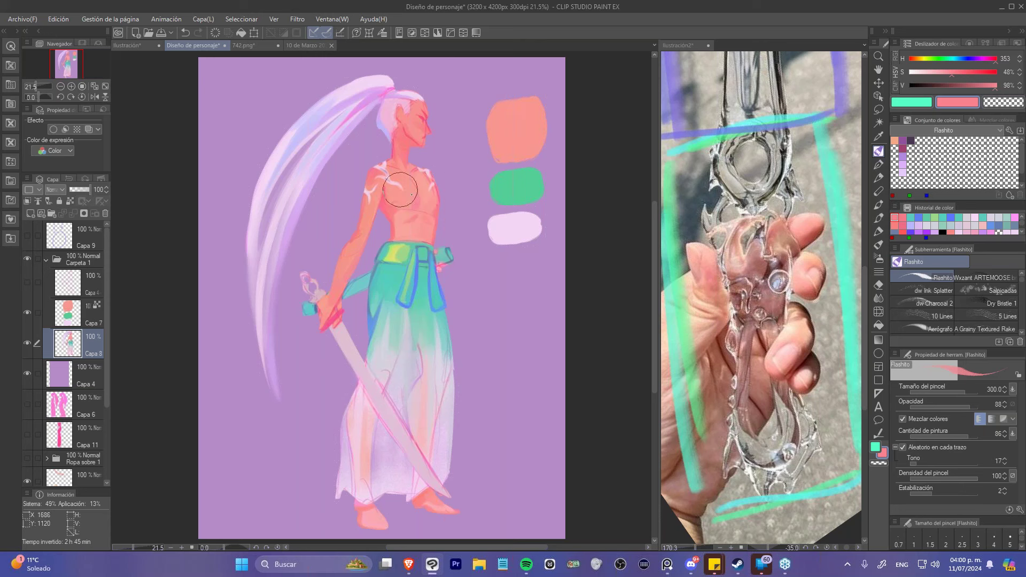
left_click(420, 194, "alt")
left_click_drag(420, 194, 421, 184)
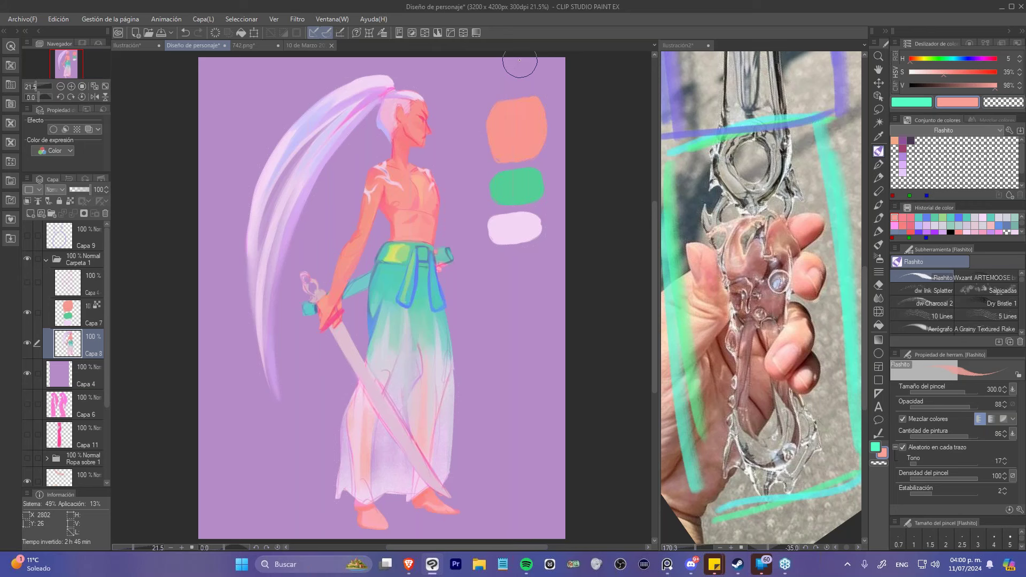
- Create a new 3000 x 4244 px illustration canvas at 300 dpi
left_click(23, 18)
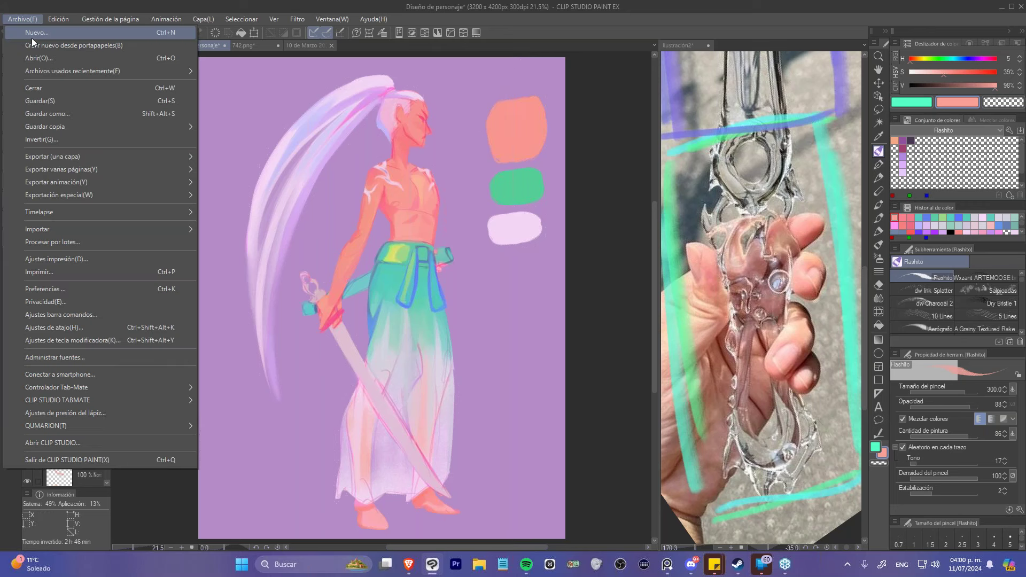
left_click(31, 34)
left_click(605, 130)
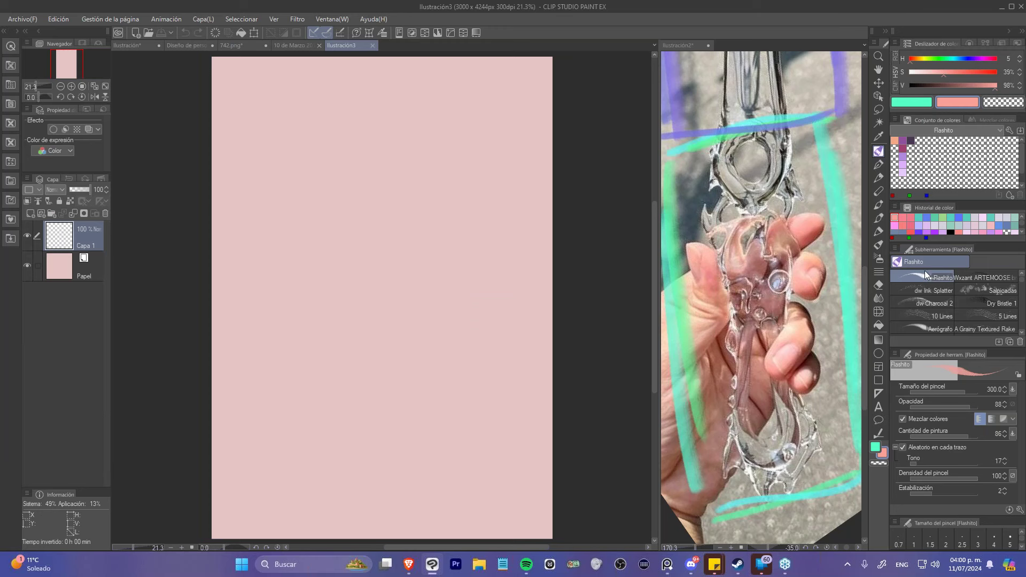
- Open the Flashito brush's detailed settings and examine its ink, brush tip, spray, stroke, anti-aliasing and colour variation options
left_click(1019, 509)
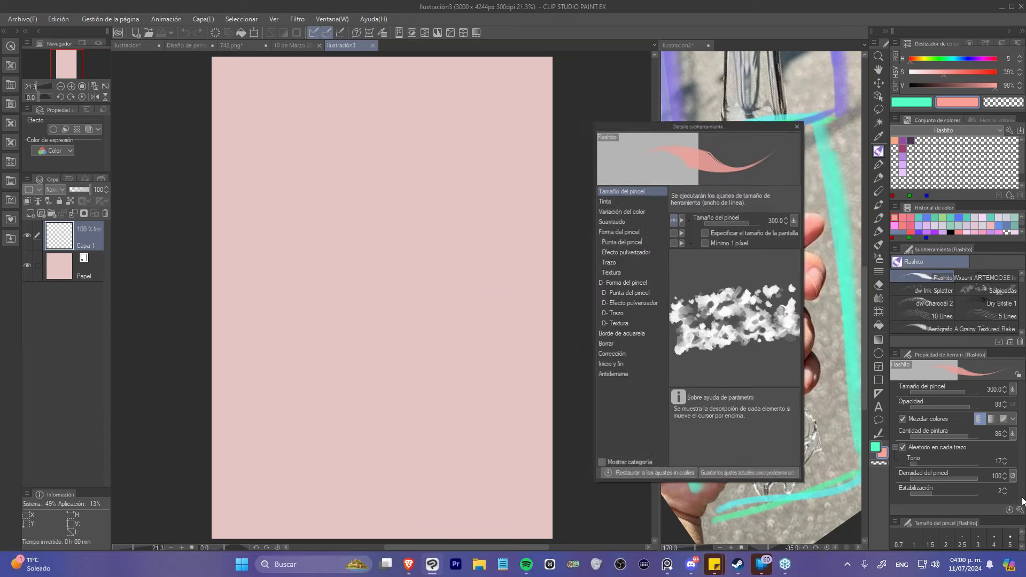
left_click(630, 202)
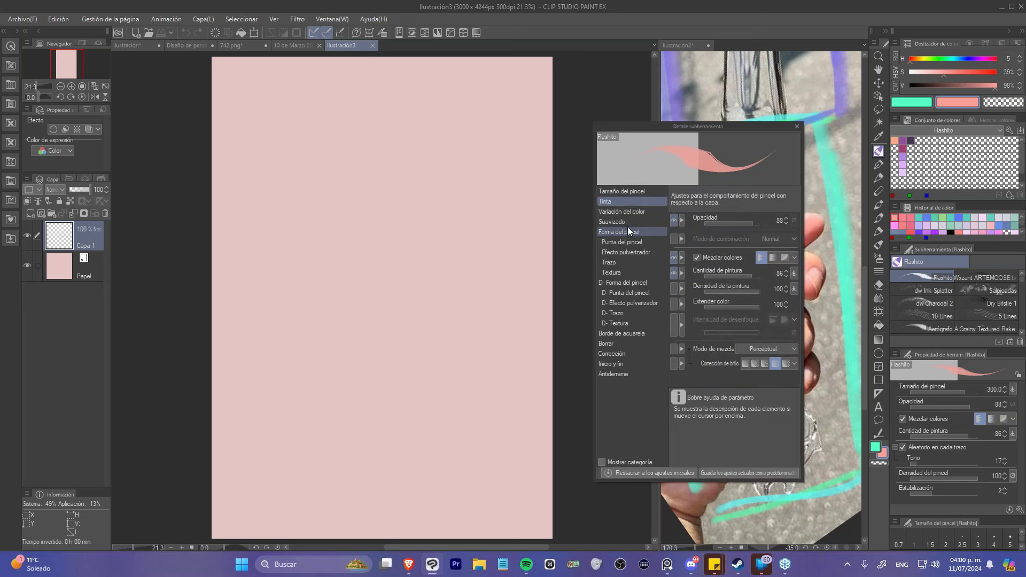
left_click(631, 242)
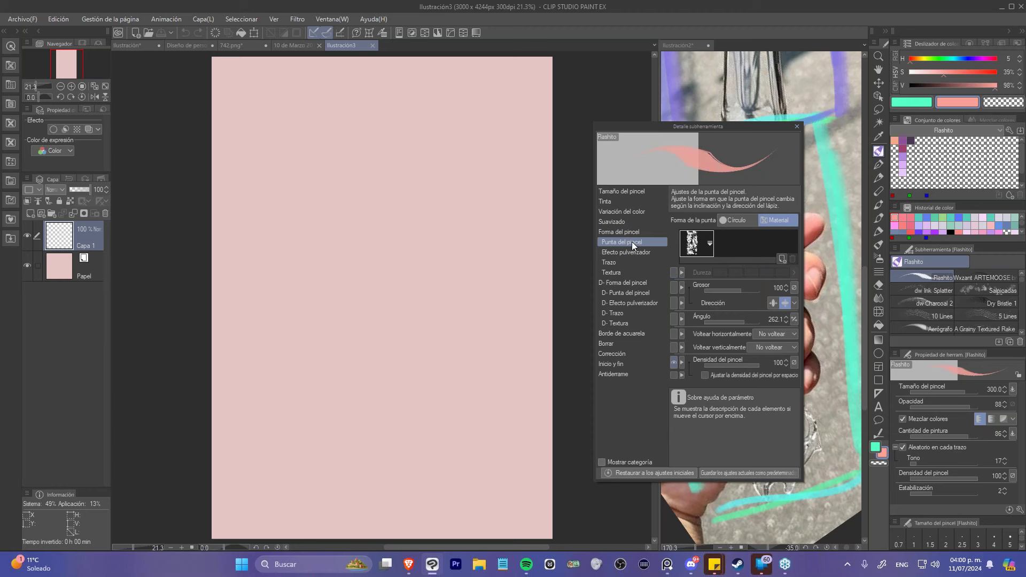
left_click(629, 250)
left_click(626, 261)
left_click(624, 268)
left_click(626, 251)
left_click(626, 232)
left_click(629, 222)
left_click(628, 211)
left_click(627, 203)
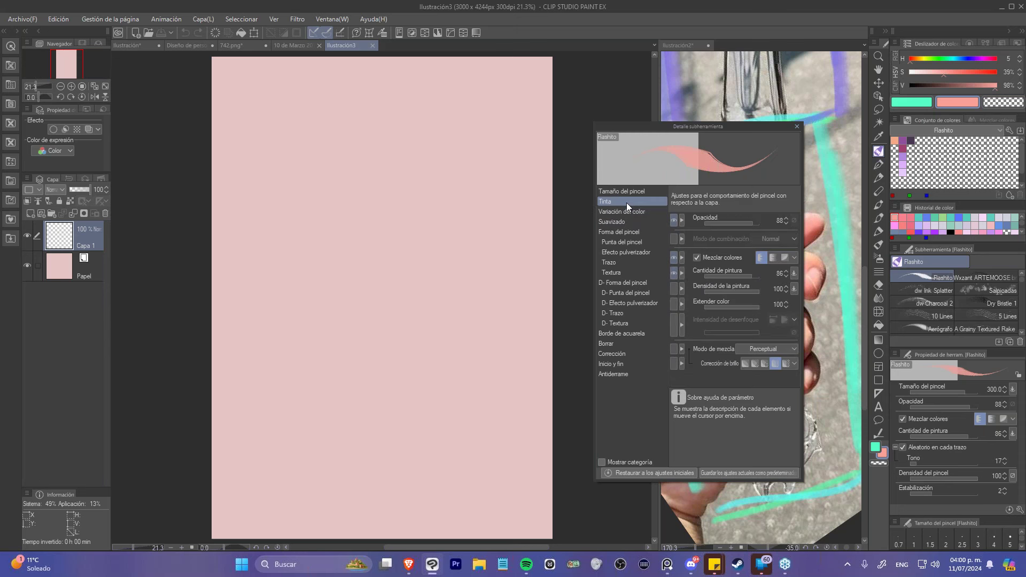
- Review the Flashito brush's size, ink and colour variation settings, including random colour per stroke
left_click(630, 192)
left_click(629, 201)
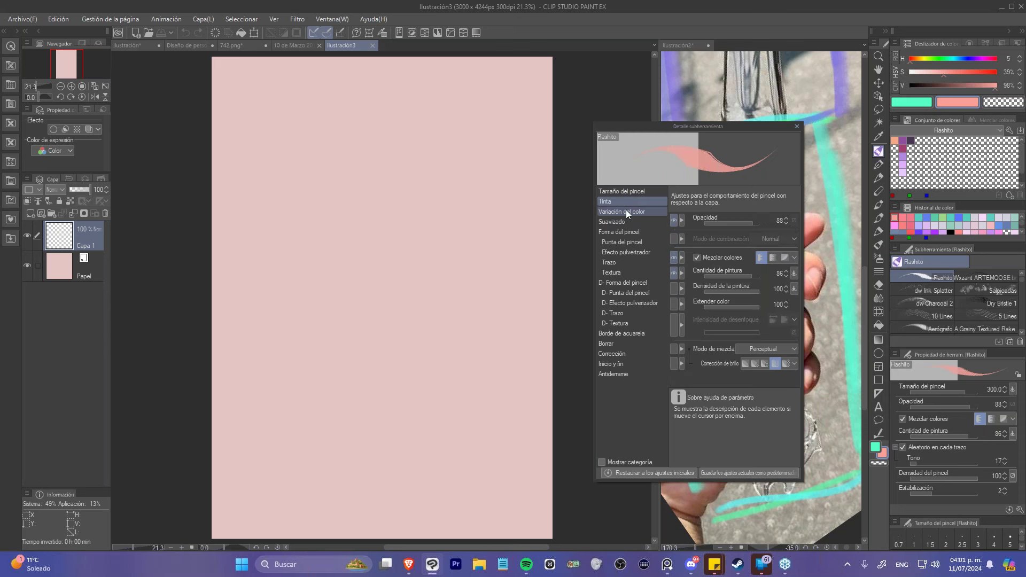
left_click(627, 211)
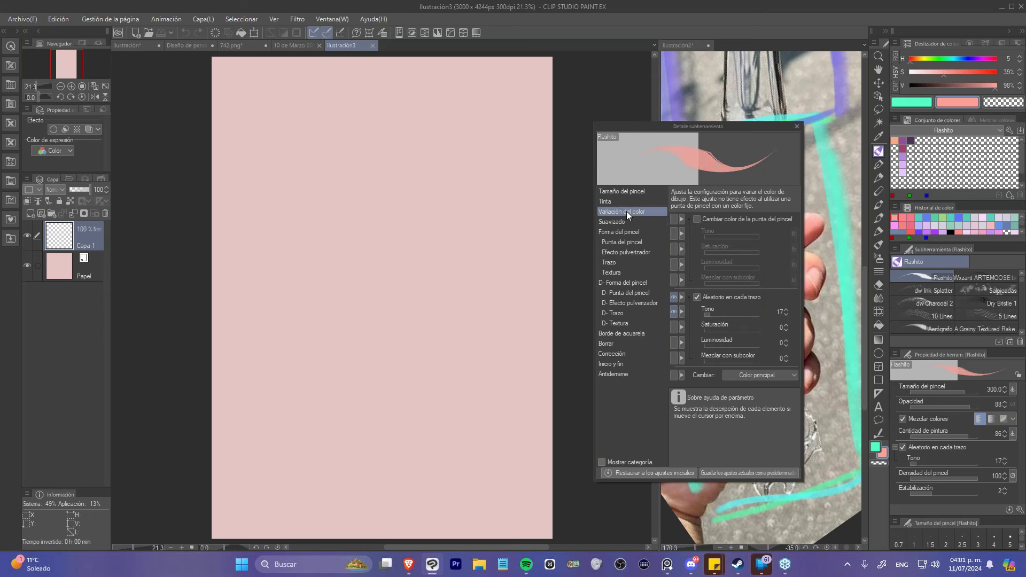
left_click_drag(725, 126, 746, 116)
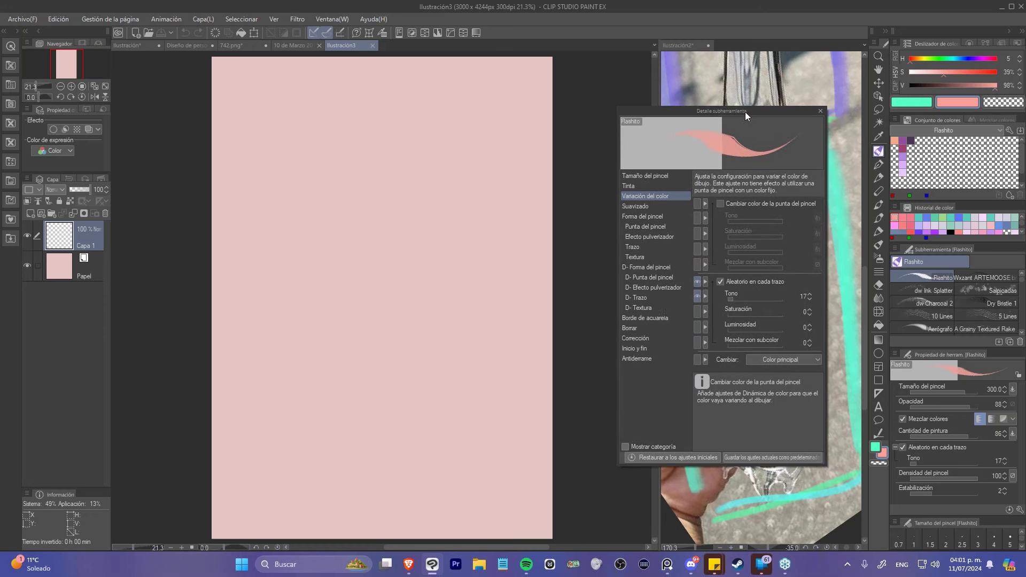
- Compare the colour variation settings of brushes such as dw Ink Splatter, Salpicadas and A Grainy Textured Rake, ending back on Flashito
left_click(933, 300)
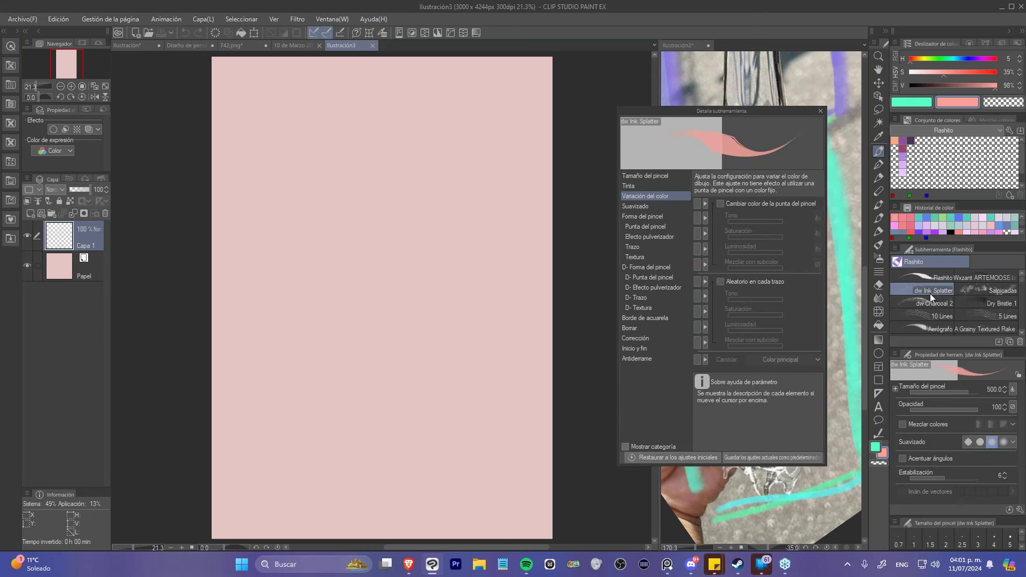
left_click(983, 305)
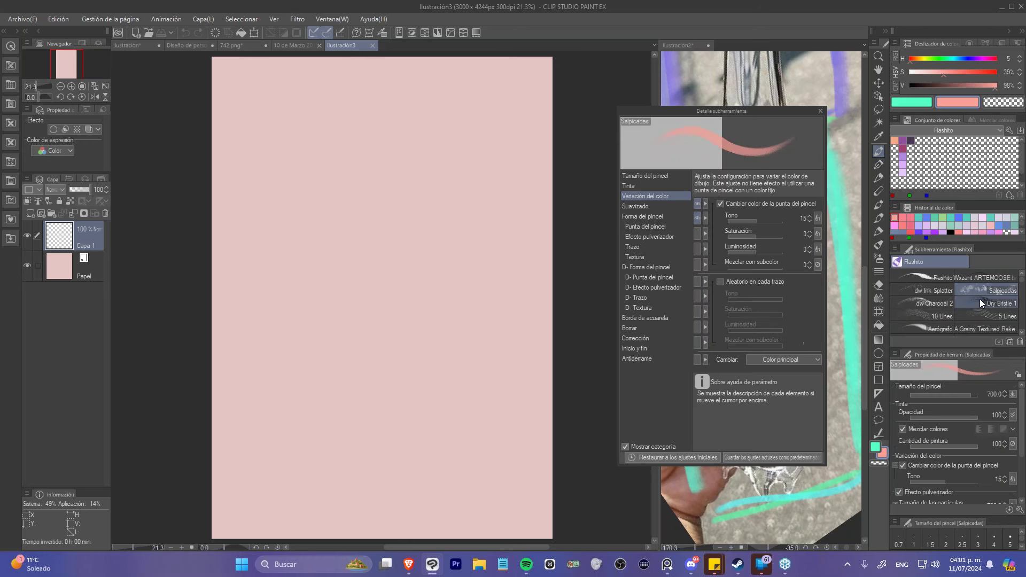
left_click(947, 281)
left_click(933, 312)
left_click(935, 326)
left_click(977, 324)
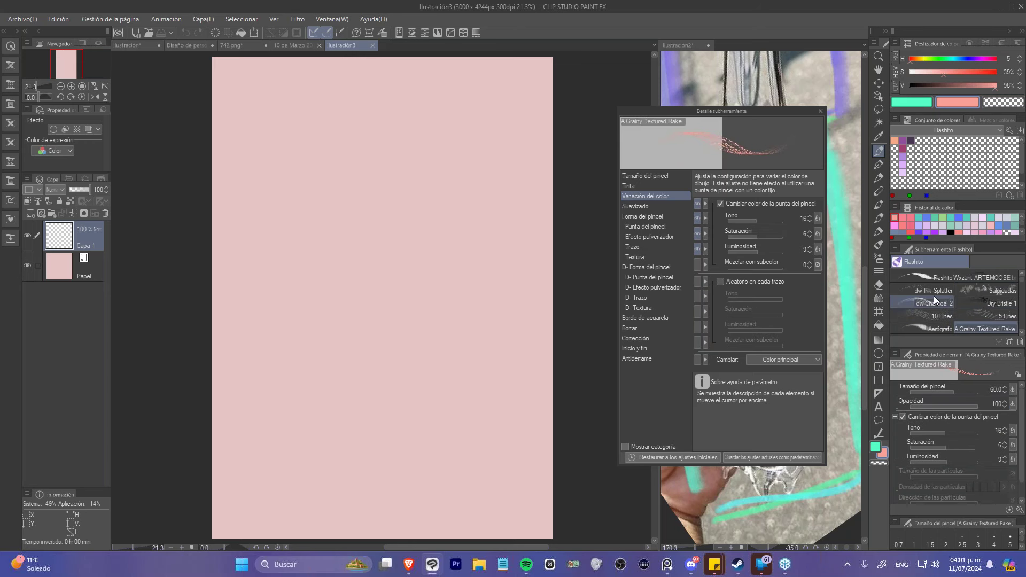
left_click(933, 292)
left_click(929, 279)
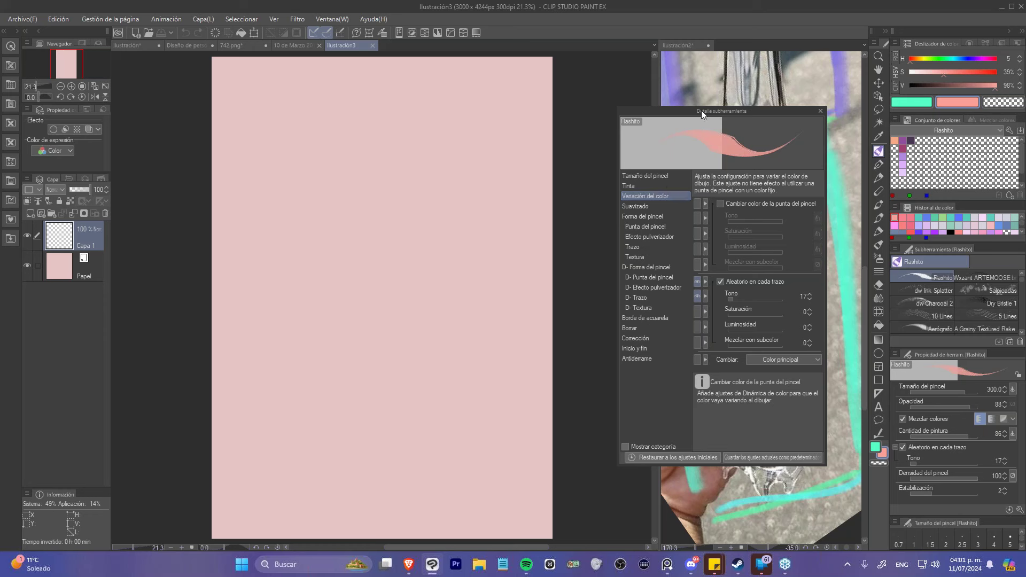
mouse_move(696, 111)
left_mouse_down()
mouse_move(644, 129)
mouse_move(689, 127)
left_mouse_up()
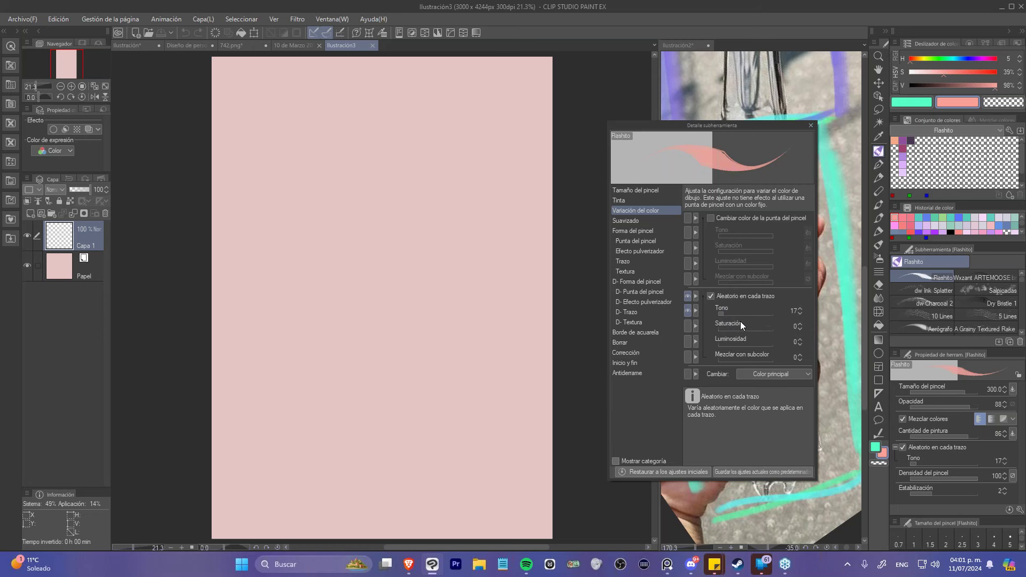
- Close the Flashito brush's detailed settings and set its brush size to 700
left_click(811, 125)
key("]")
key("]")
key("]")
key("]")
key("]")
key("]")
key("]")
key("]")
key("[")
key("[")
key("[")
key("[")
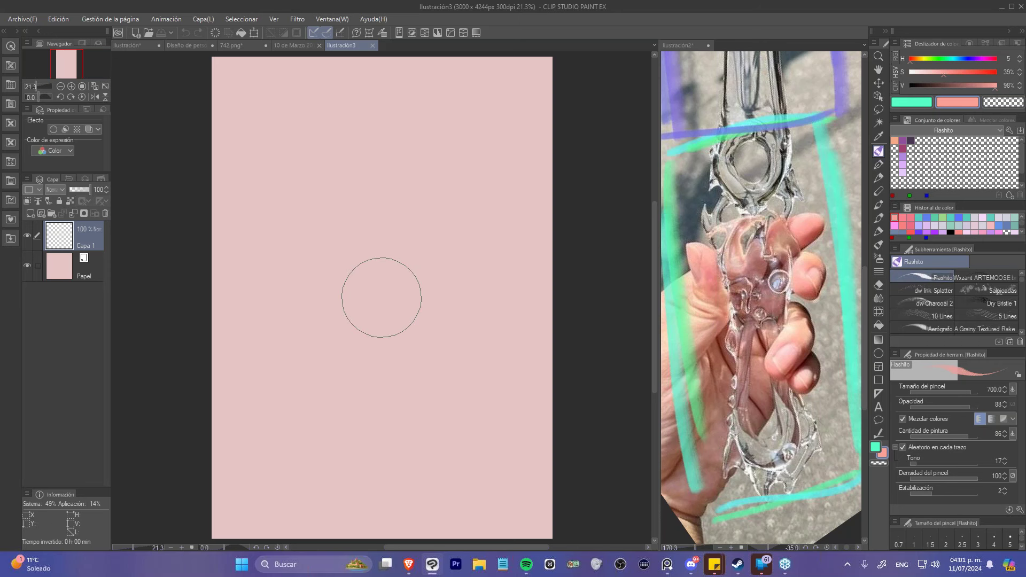
- Set the random hue per stroke to 37 and paint eight diagonal test strokes across the upper part of the canvas
left_click(942, 464)
left_click_drag(327, 150, 293, 218)
left_click_drag(363, 150, 316, 224)
left_click_drag(390, 165, 340, 236)
left_click_drag(421, 161, 362, 251)
left_click_drag(449, 155, 381, 263)
left_click_drag(465, 163, 394, 290)
left_click_drag(477, 190, 415, 303)
left_click_drag(476, 213, 441, 289)
- Lower the random hue per stroke and paint a second row of diagonal test strokes below the first
left_click(927, 465)
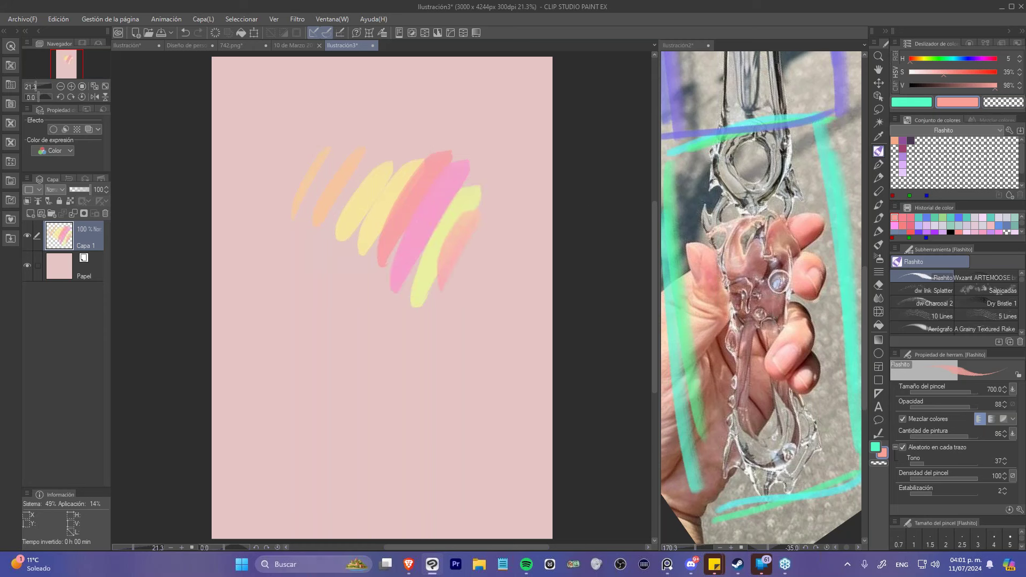
left_click_drag(302, 309, 270, 379)
mouse_move(339, 303)
left_mouse_down()
mouse_move(320, 346)
mouse_move(348, 311)
mouse_move(328, 374)
left_mouse_up()
left_click_drag(406, 317, 374, 400)
left_click_drag(423, 335, 385, 407)
left_click_drag(461, 338, 405, 423)
left_click_drag(478, 349, 432, 419)
- Set the random hue per stroke to 21 and scribble test patches near the canvas's lower edge and upper left corner
left_click(919, 464)
mouse_move(294, 408)
left_mouse_down()
mouse_move(280, 476)
mouse_move(287, 493)
mouse_move(317, 435)
mouse_move(362, 424)
mouse_move(354, 491)
mouse_move(371, 500)
mouse_move(394, 499)
mouse_move(405, 483)
mouse_move(432, 499)
mouse_move(471, 450)
mouse_move(496, 481)
left_mouse_up()
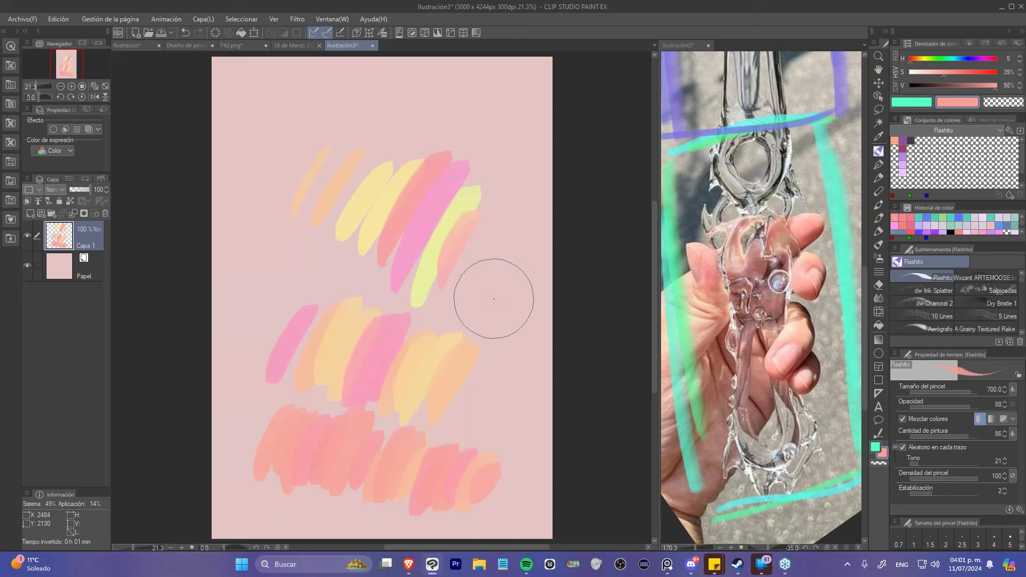
mouse_move(299, 173)
left_mouse_down()
mouse_move(322, 116)
mouse_move(308, 110)
mouse_move(276, 145)
mouse_move(278, 104)
mouse_move(301, 185)
mouse_move(308, 140)
left_mouse_up()
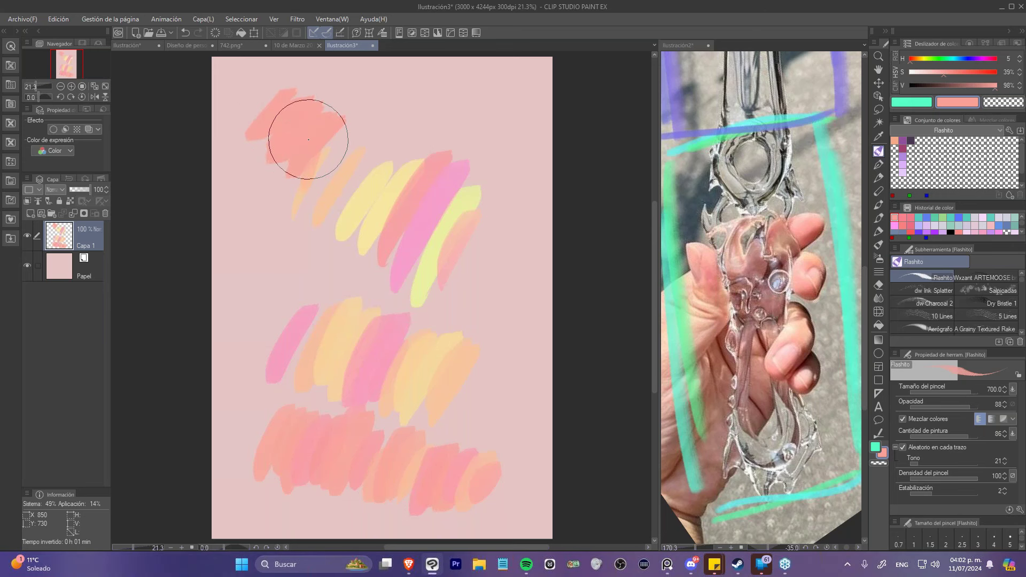
- In the Diseño de personaje drawing, sample the chest skin, shift it to pink, H 305, S 44%, V 100%, and stroke the chest and torso
left_click(138, 46)
left_click(187, 45)
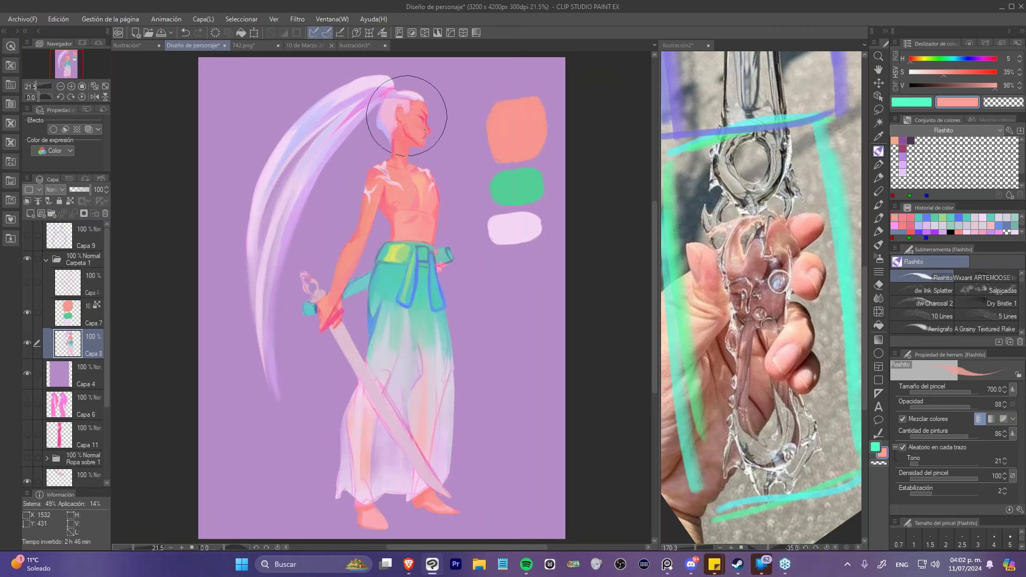
left_click(412, 189, "alt")
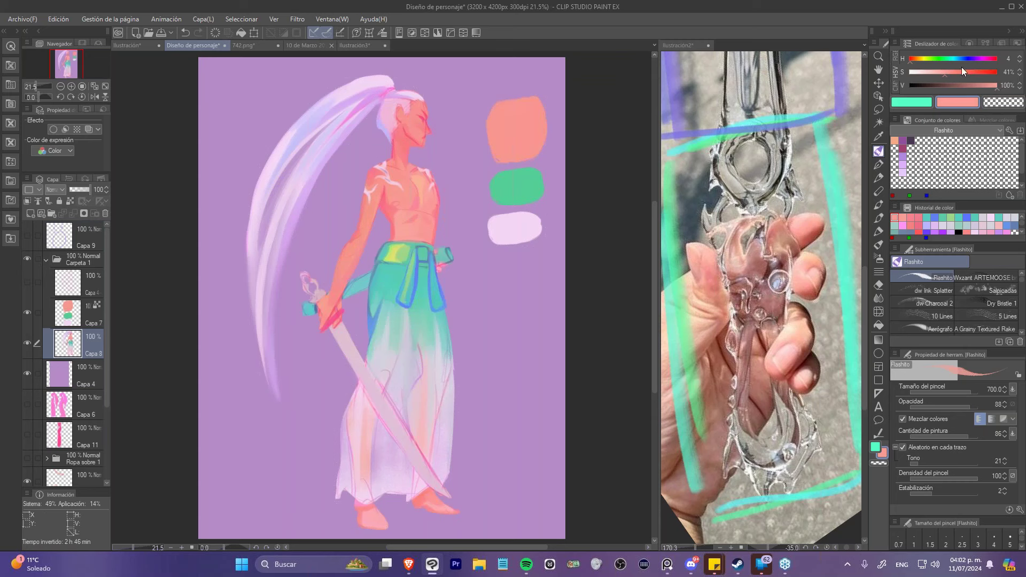
left_click(983, 59)
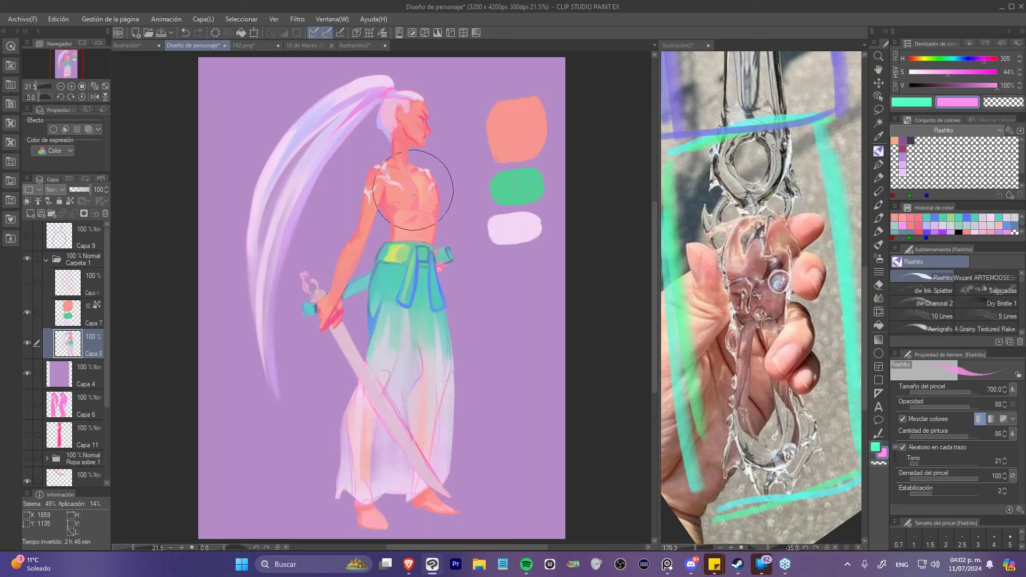
left_click_drag(408, 183, 401, 204)
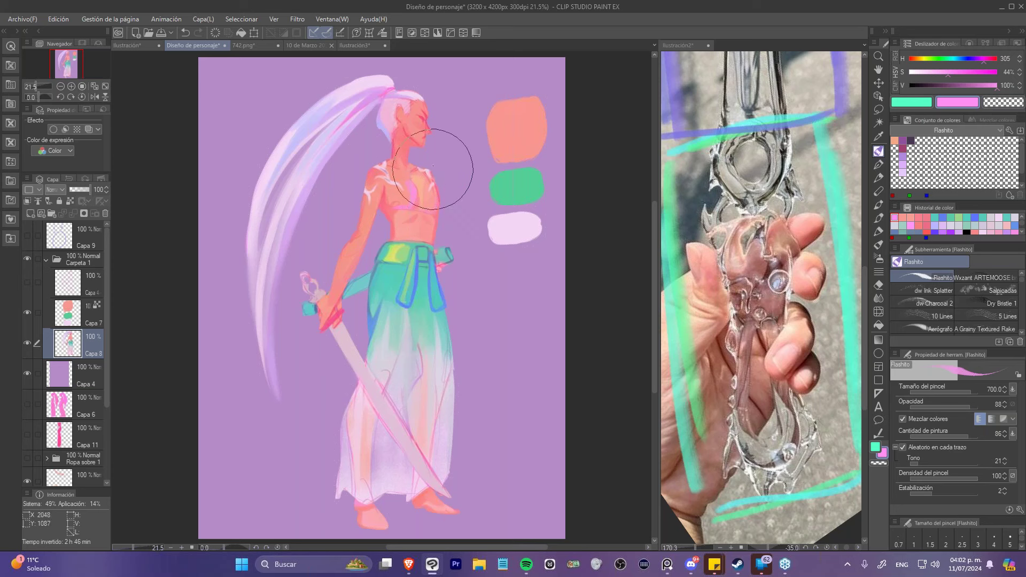
key("ctrl+z")
mouse_move(435, 230)
left_mouse_down()
mouse_move(446, 227)
mouse_move(435, 216)
mouse_move(428, 224)
mouse_move(457, 221)
mouse_move(446, 229)
mouse_move(436, 215)
left_mouse_up()
- Switch to the browser, show the Japanese watercolours YouTube video in full screen and skip to 20:32
key("alt+Tab")
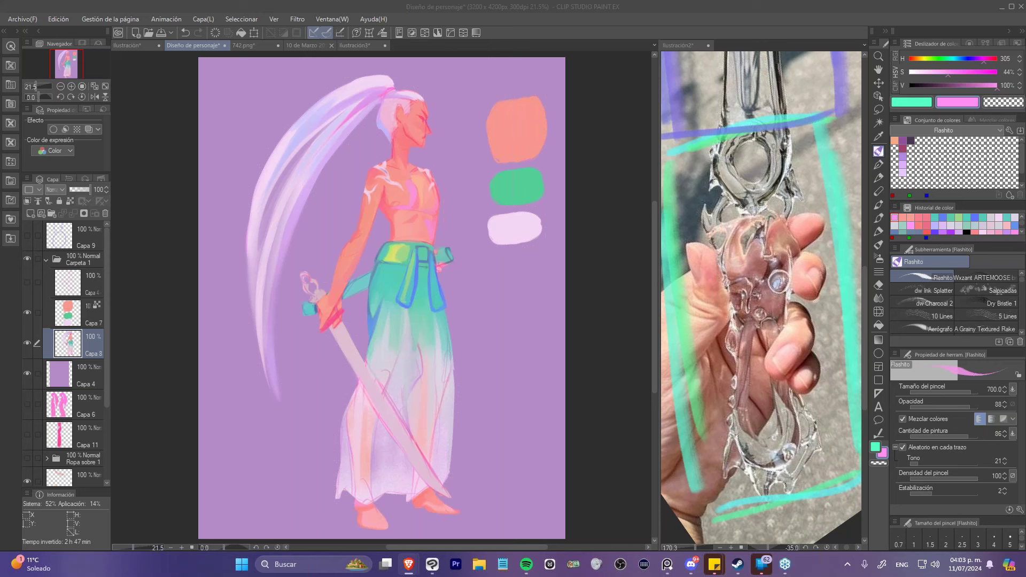
left_click_drag(0, 122, 540, 1)
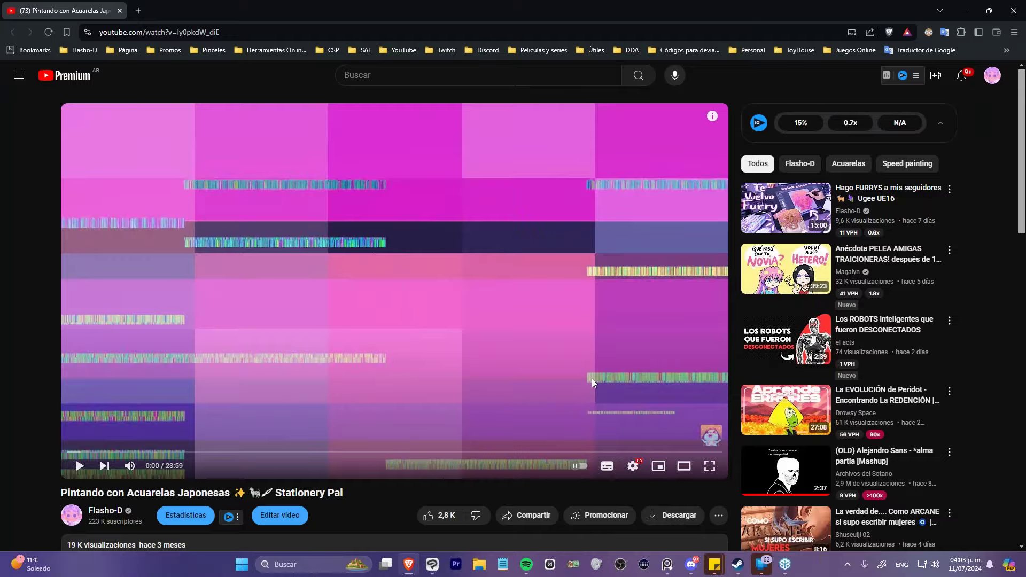
left_click(710, 465)
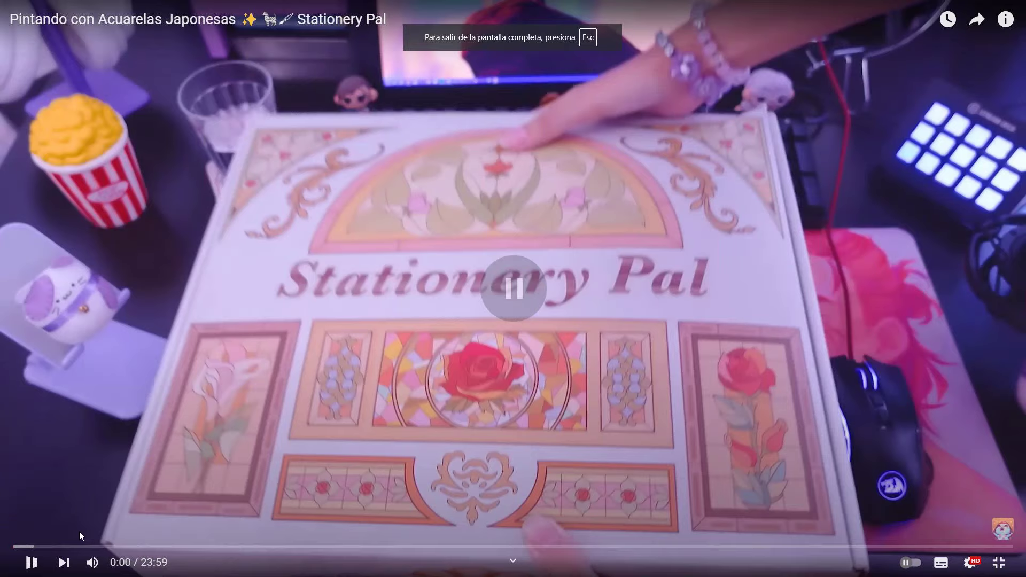
left_click_drag(85, 547, 870, 549)
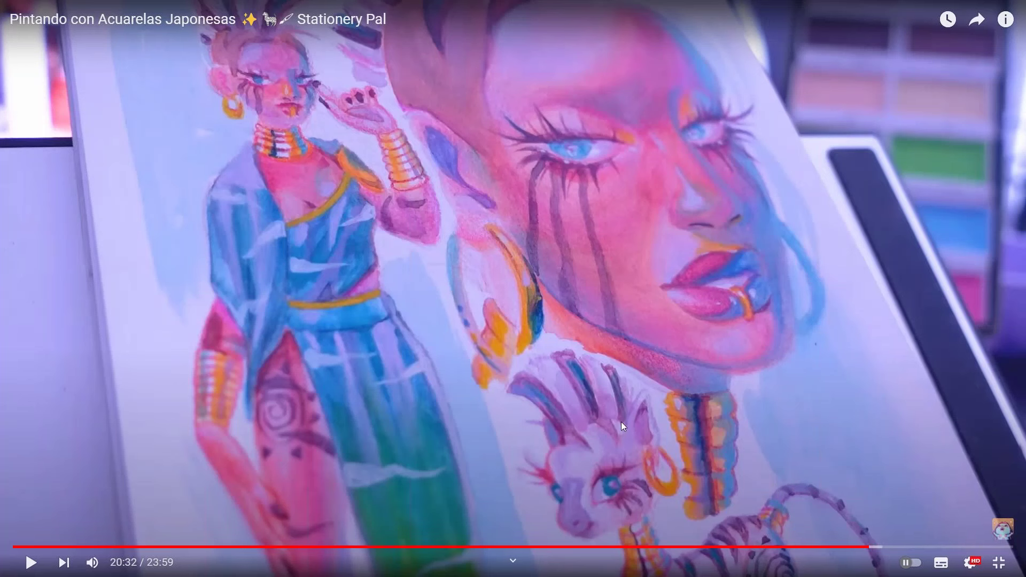